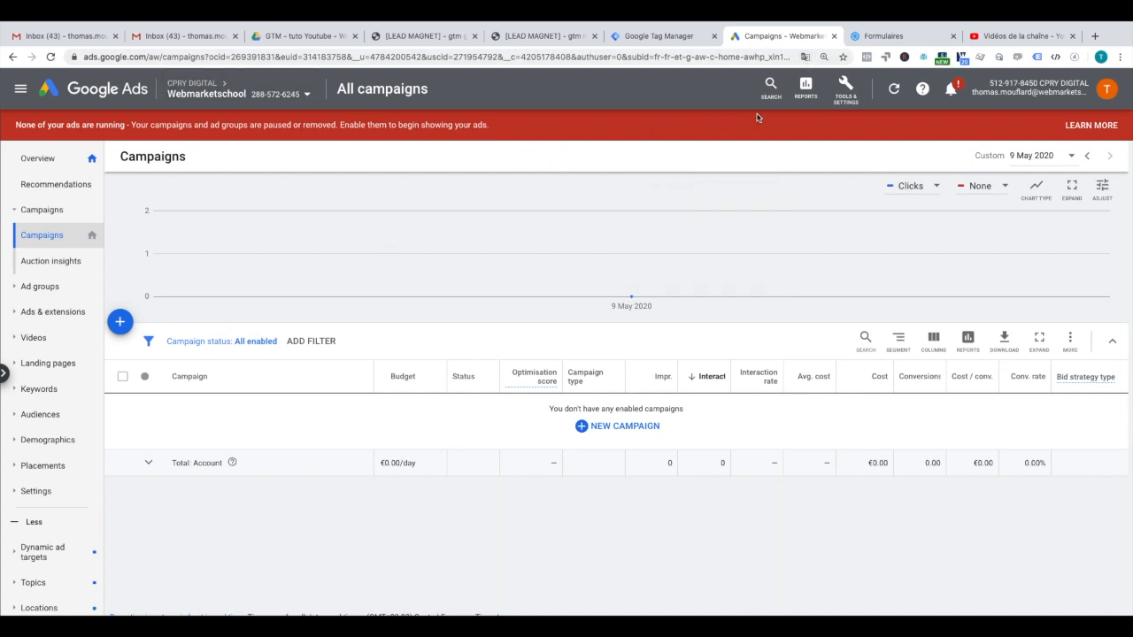
# Step: Go from Tools & Settings to the Conversions list and start a new conversion action
pyautogui.click(849, 90)
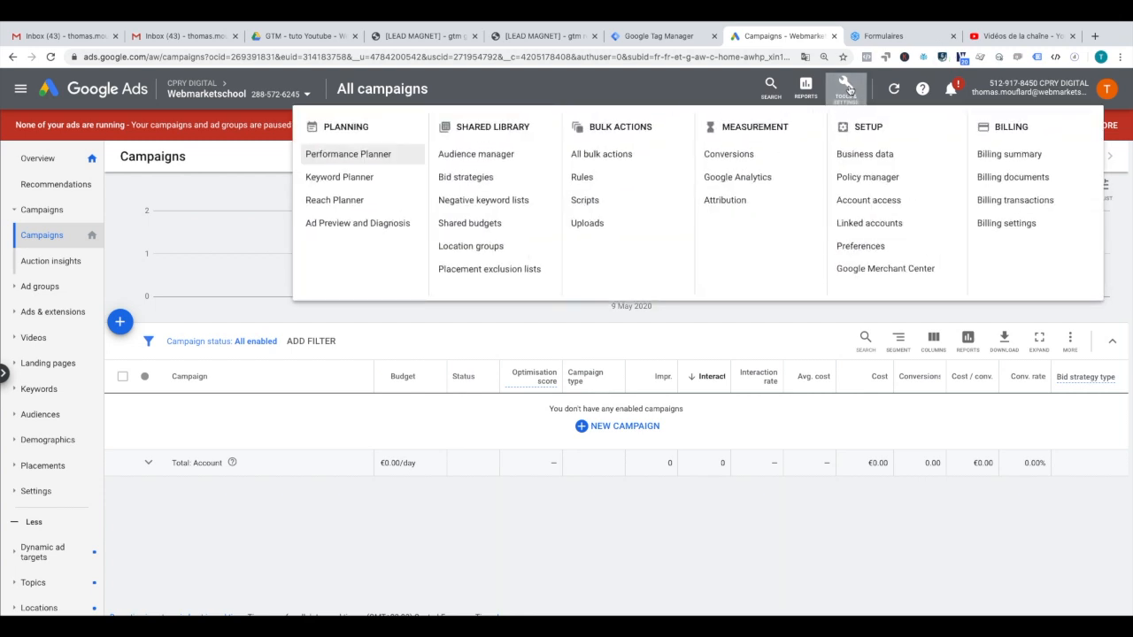
pyautogui.click(761, 157)
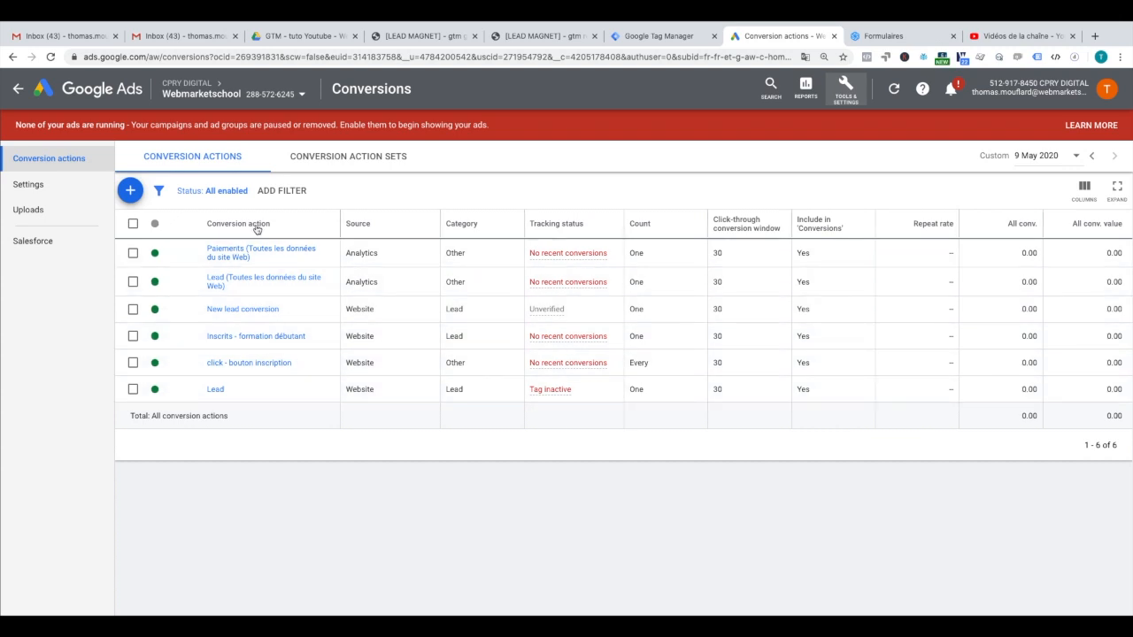
pyautogui.click(130, 190)
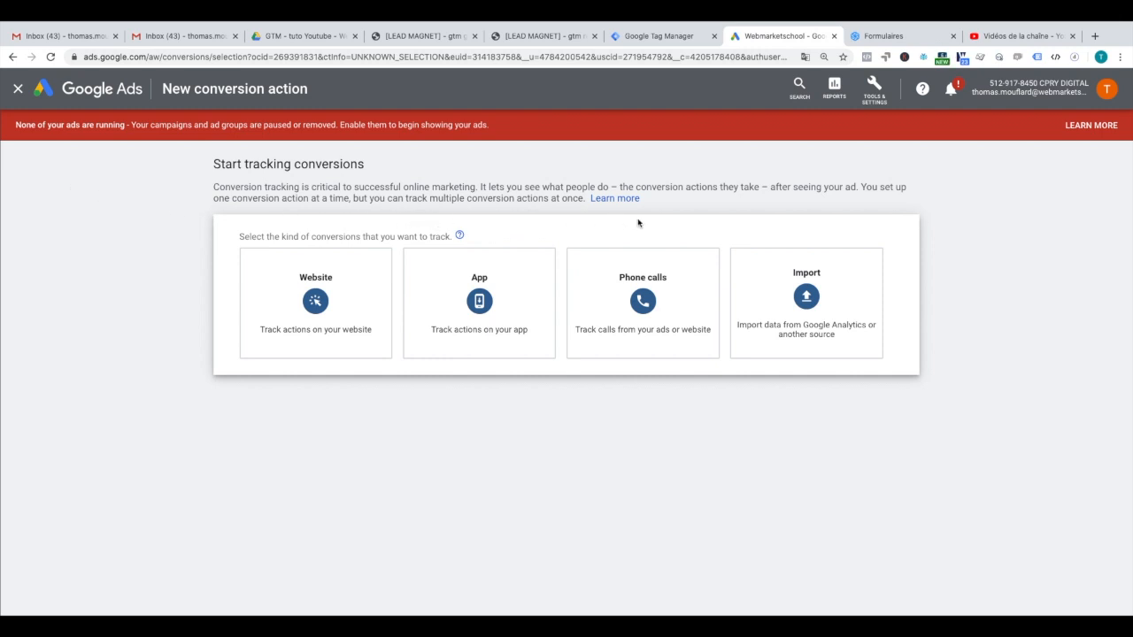
# Step: Choose Phone calls tracking for calls to a phone number on your website and continue
pyautogui.click(656, 285)
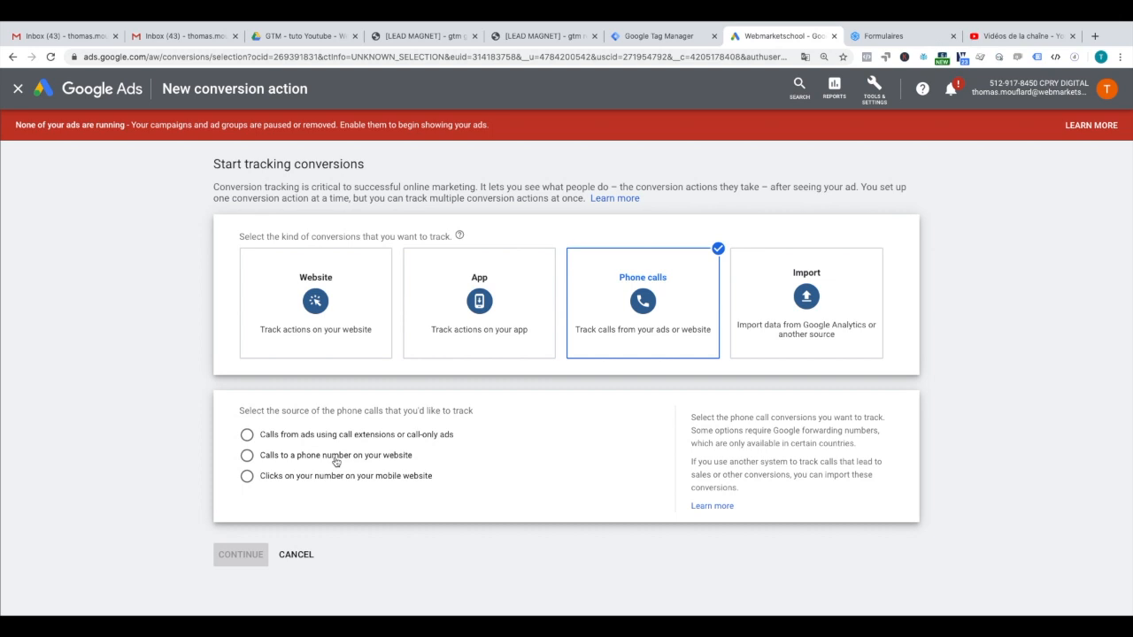
pyautogui.click(248, 457)
pyautogui.click(238, 563)
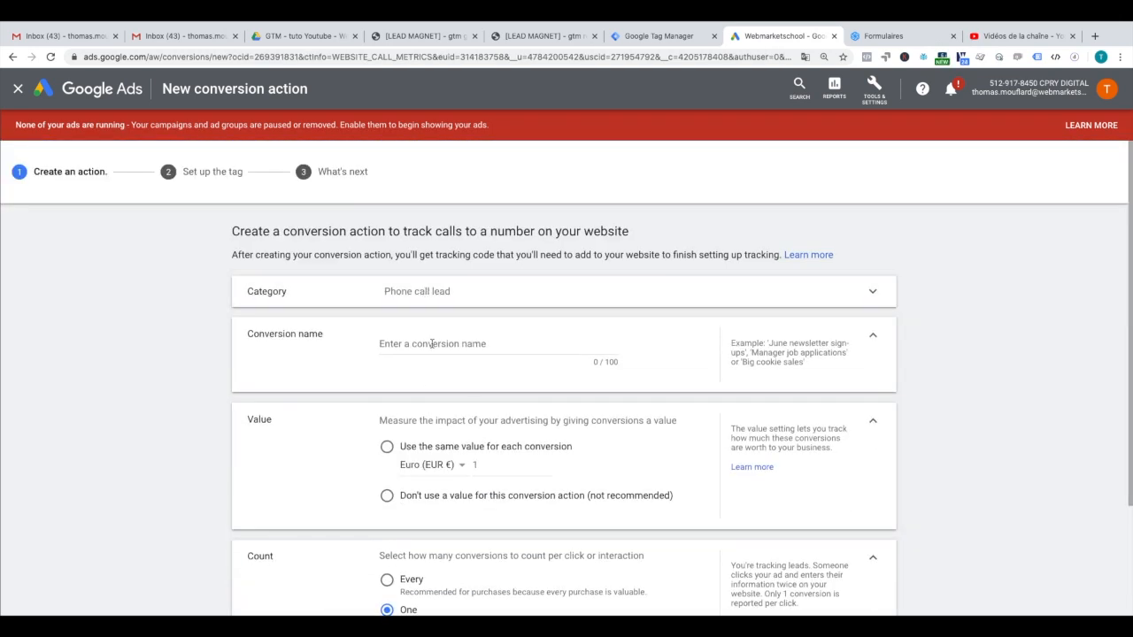
# Step: Name the conversion 'Appels sur le sit web' and give every conversion the same value of 2
pyautogui.write('Appel')
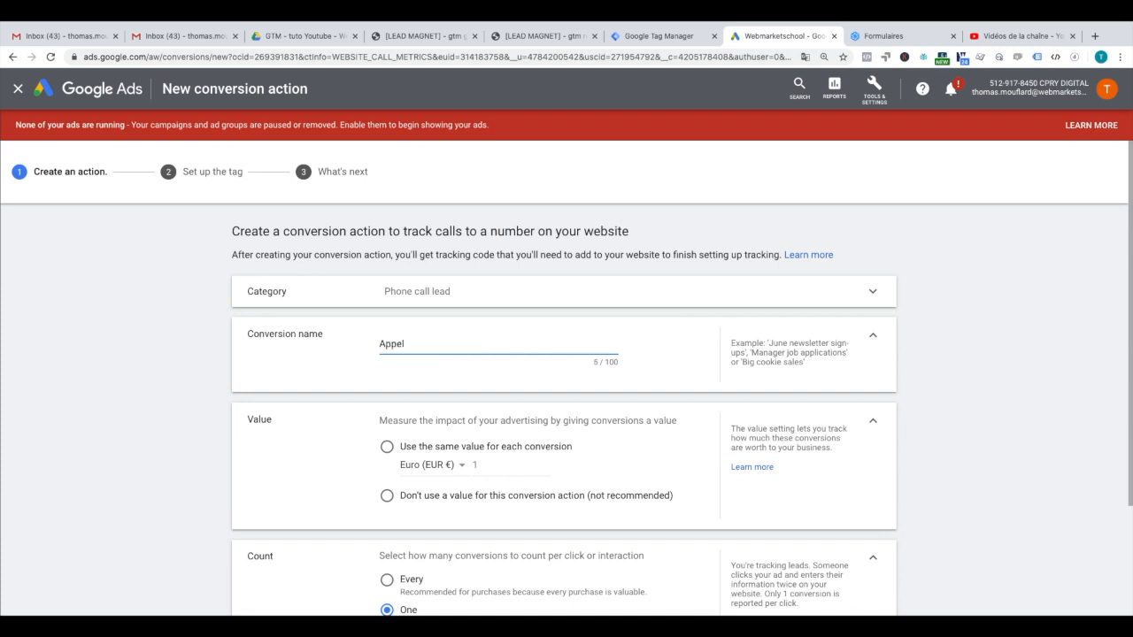
pyautogui.write('r le siteweb')
pyautogui.click(482, 462)
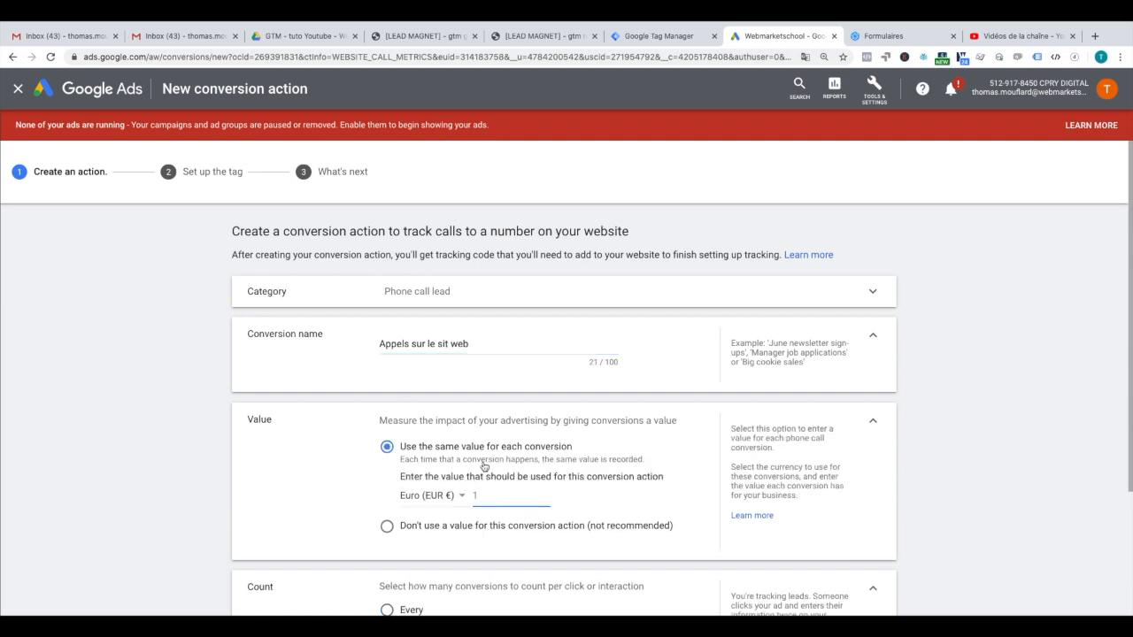
pyautogui.write('2')
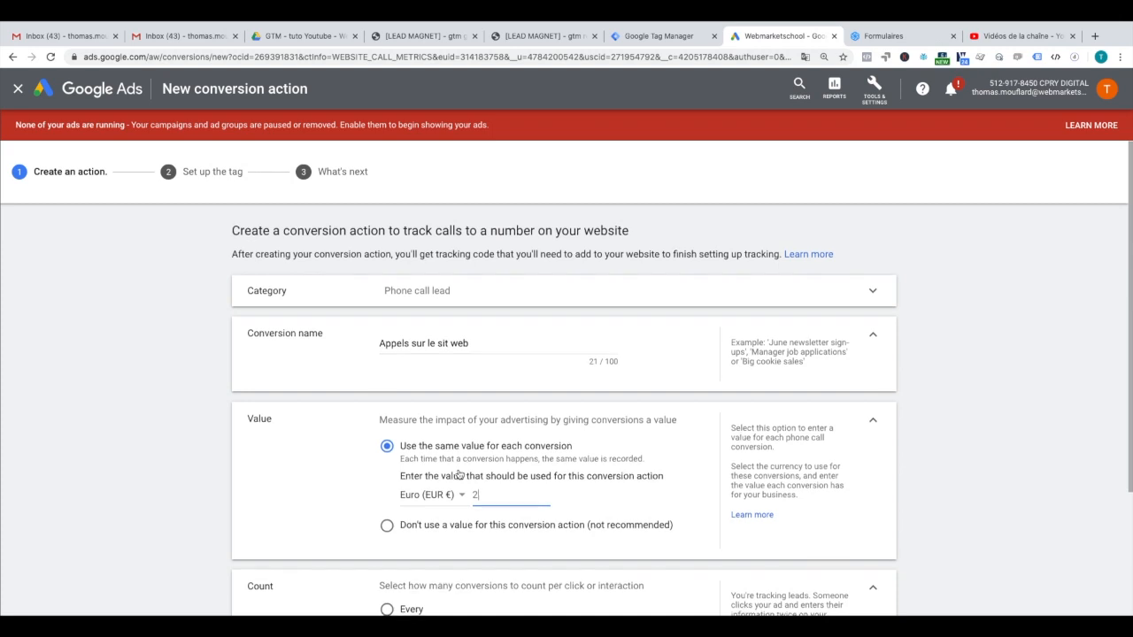
# Step: Keep the call length setting at 60 seconds
pyautogui.scroll(-2, 462, 480)
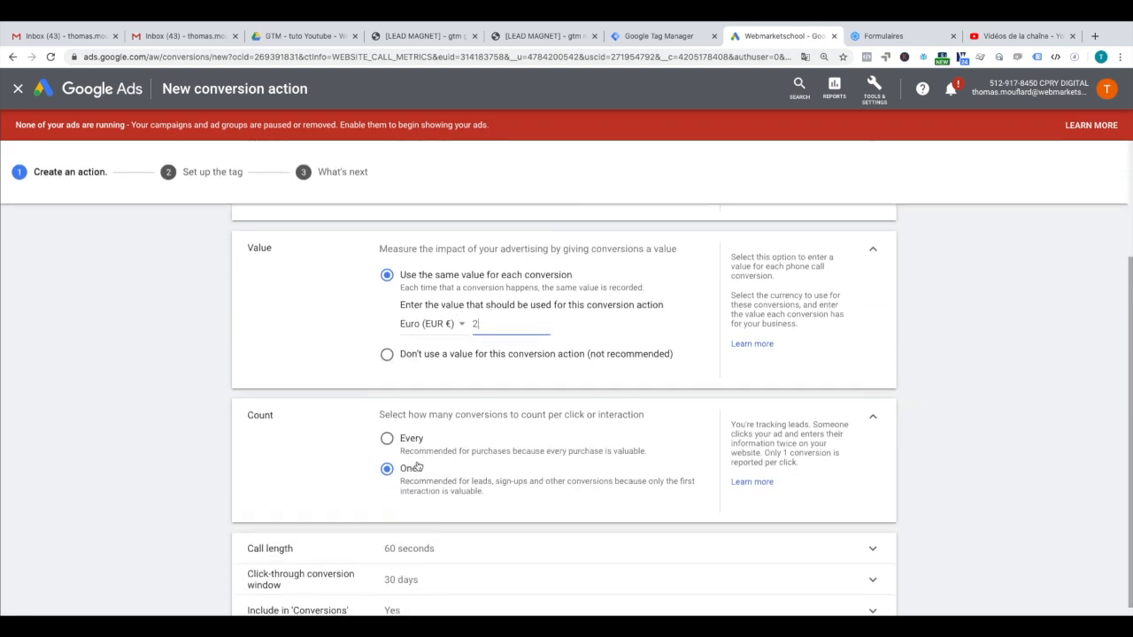
pyautogui.scroll(-1, 423, 473)
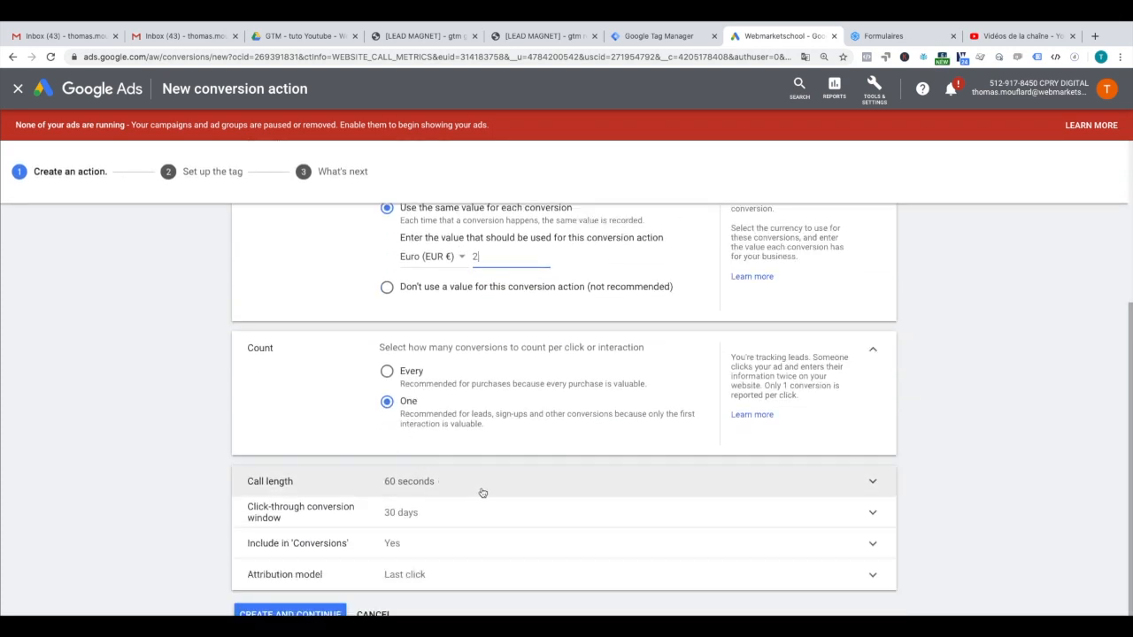
pyautogui.click(446, 486)
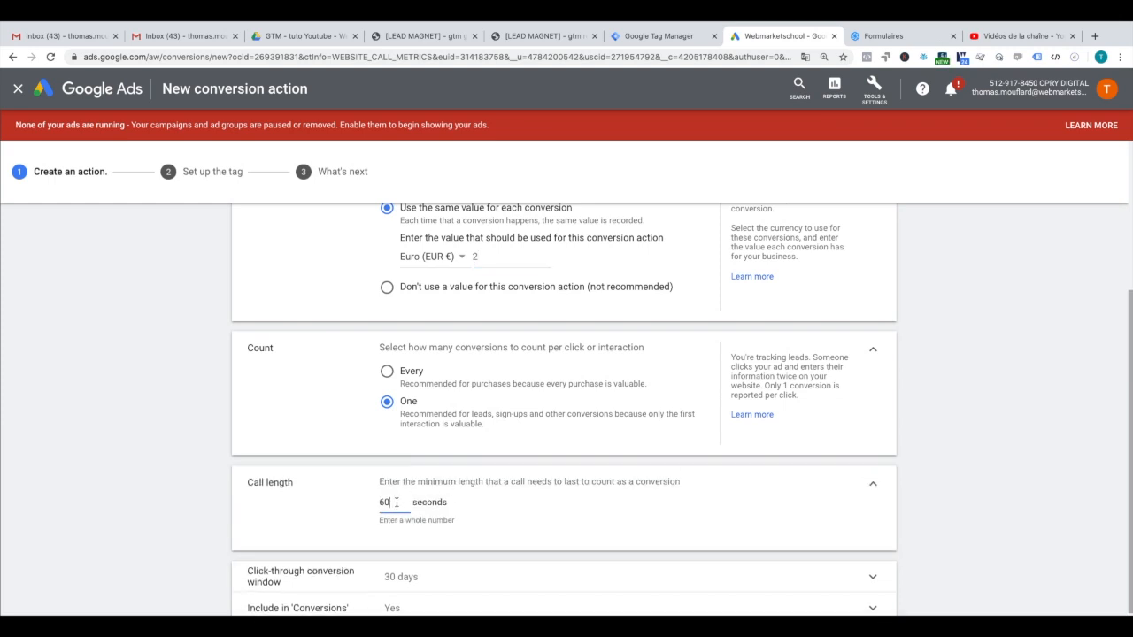
pyautogui.moveTo(392, 502); pyautogui.dragTo(367, 507)
pyautogui.scroll(-1, 375, 481)
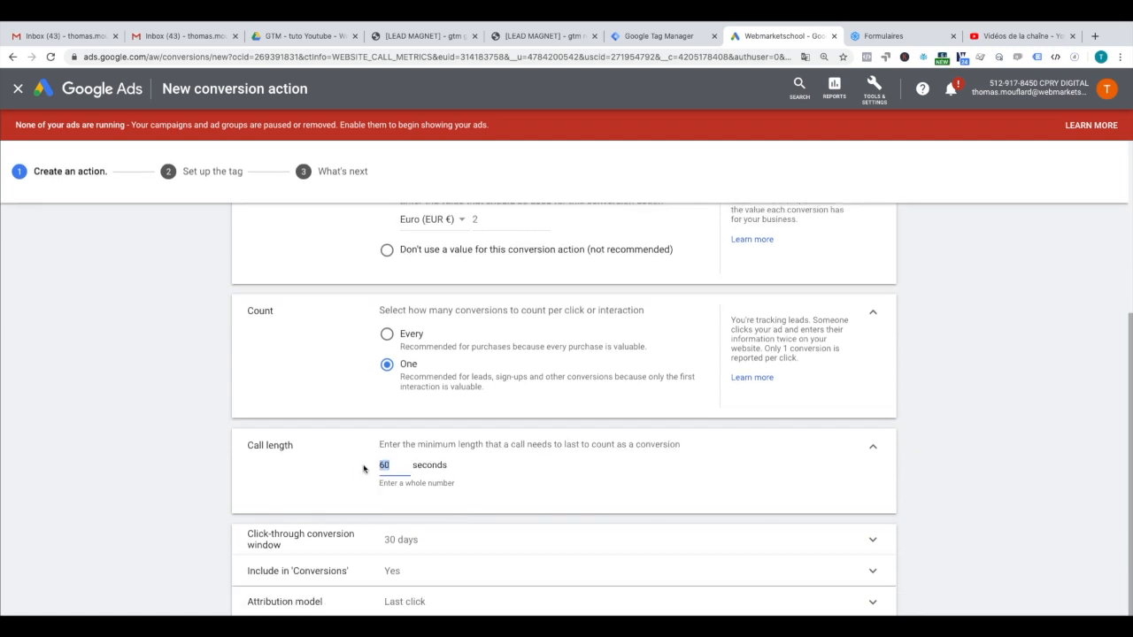
pyautogui.scroll(-1, 364, 468)
pyautogui.click(394, 430)
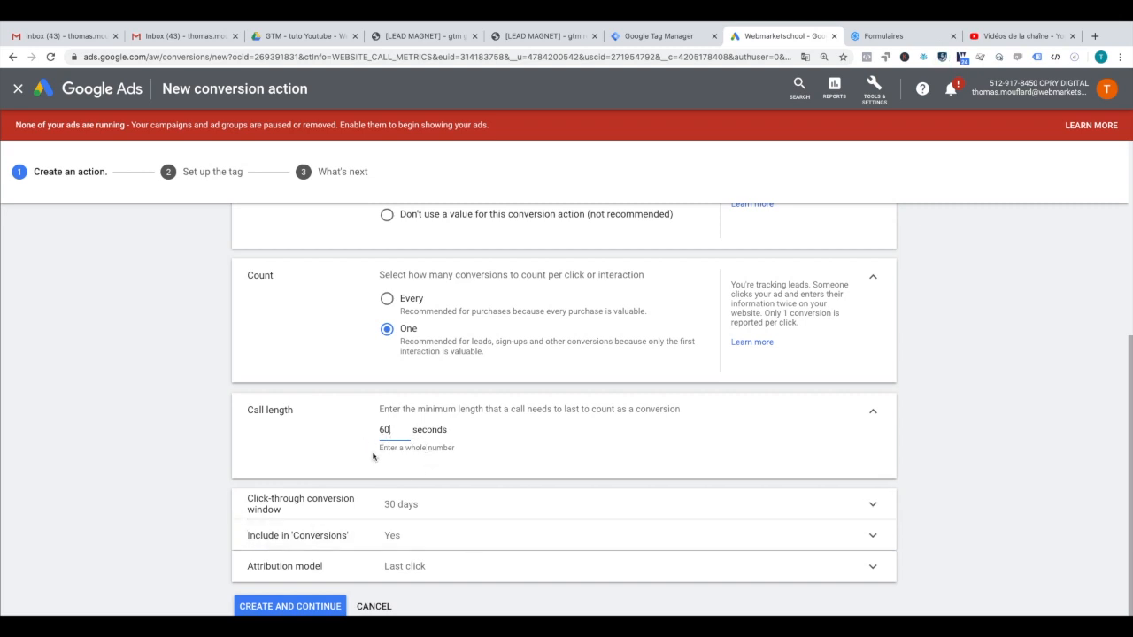
# Step: Set the attribution model to Position-based and create the conversion action
pyautogui.click(469, 568)
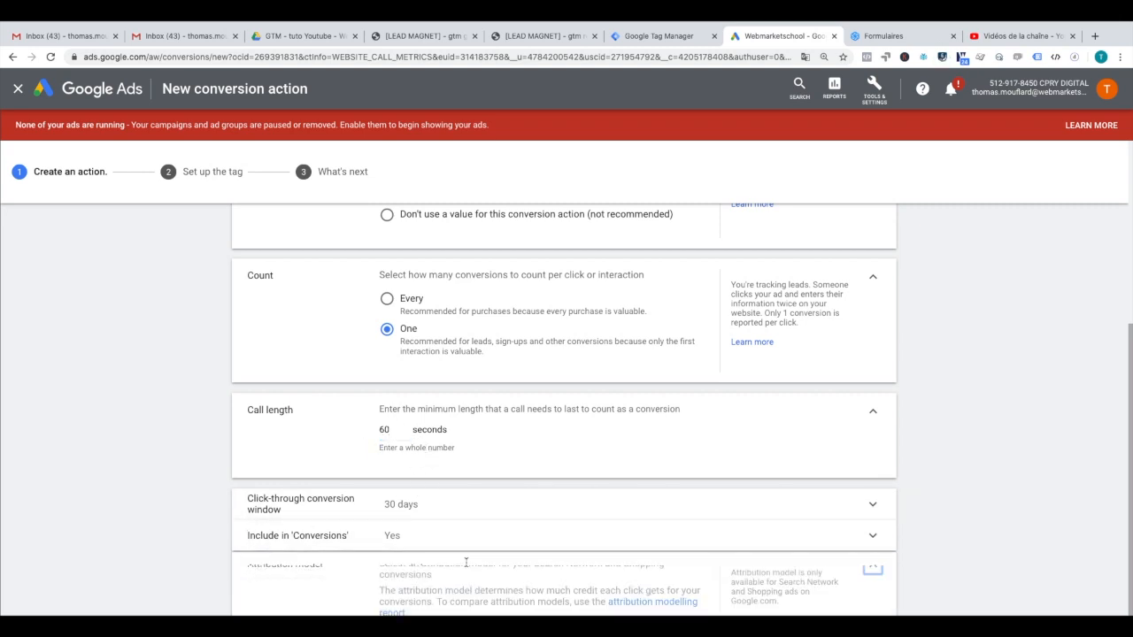
pyautogui.click(437, 549)
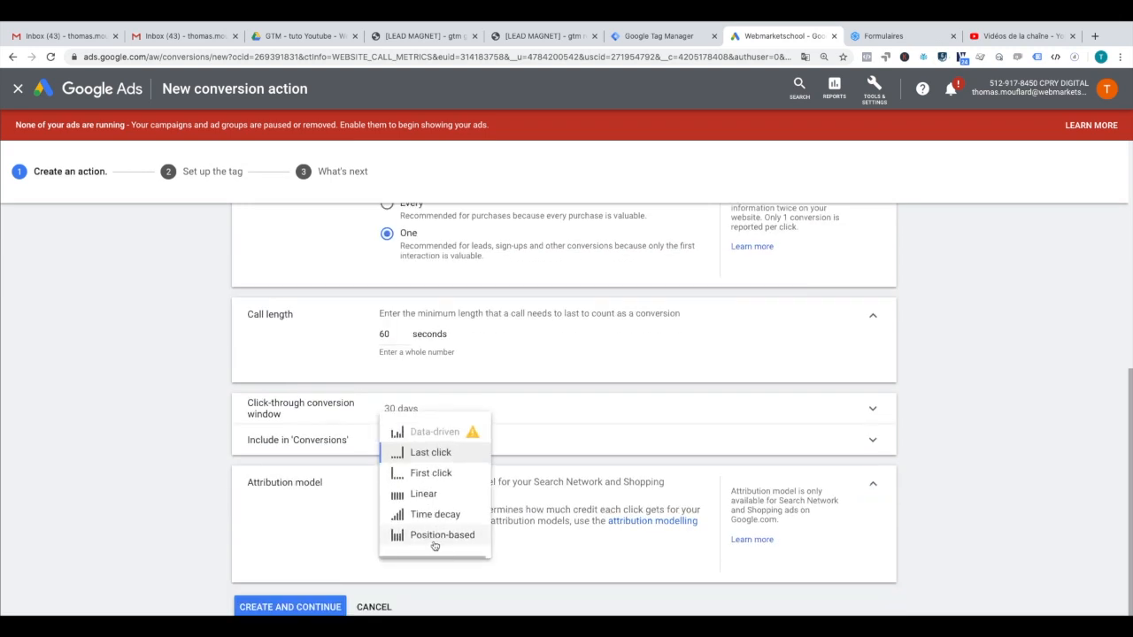
pyautogui.click(437, 536)
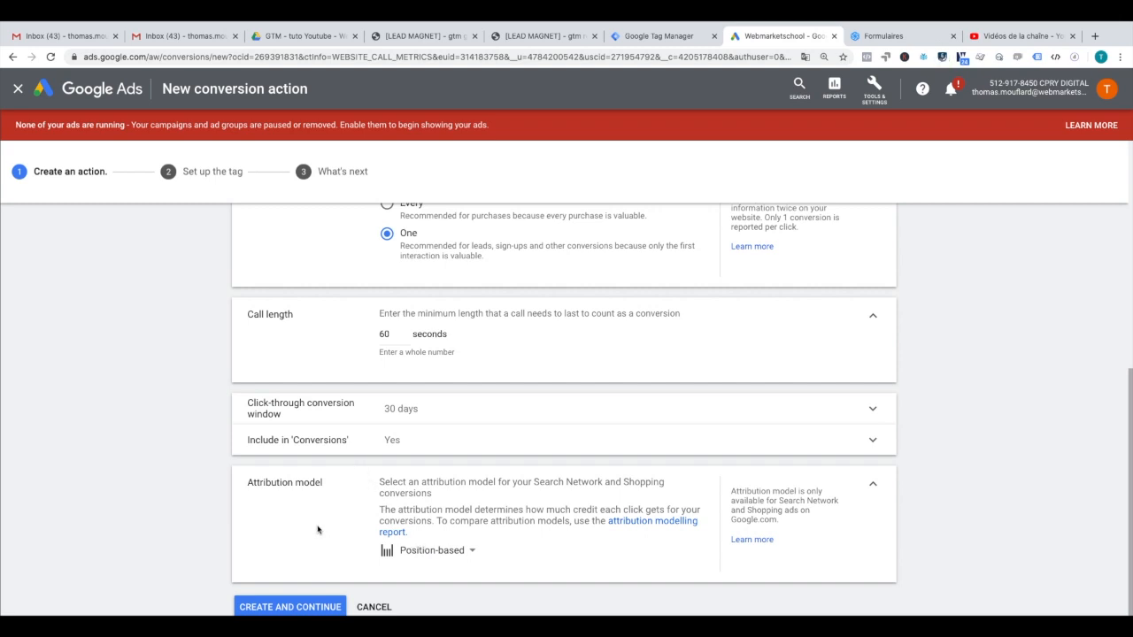
pyautogui.click(325, 605)
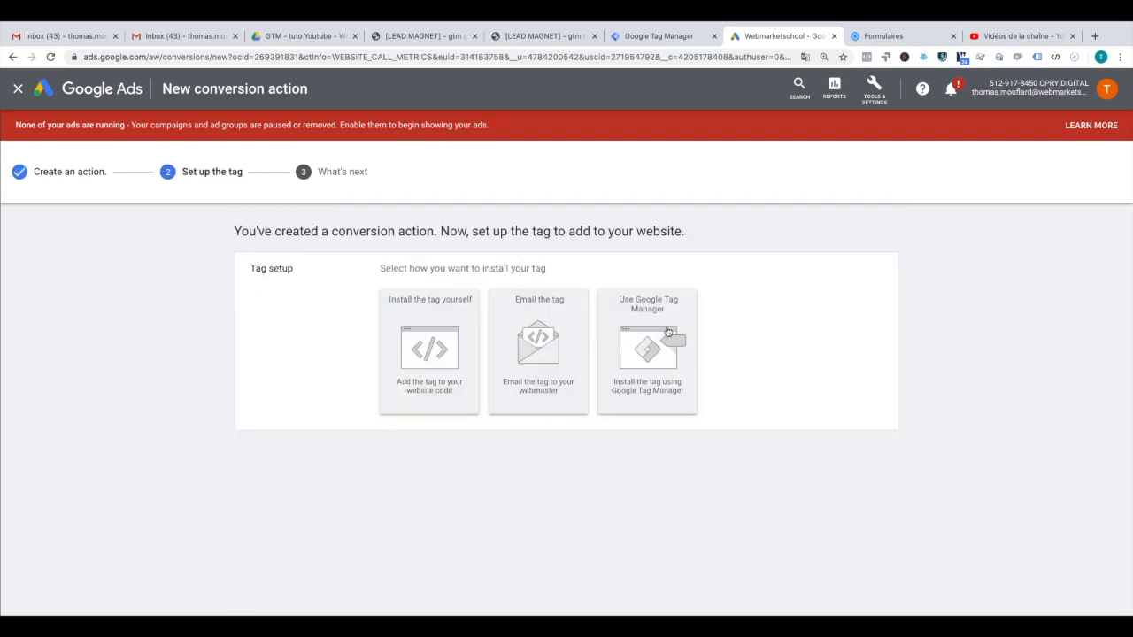
# Step: Choose Google Tag Manager installation to reveal the Conversion ID and label, then switch to Tag Manager
pyautogui.click(669, 331)
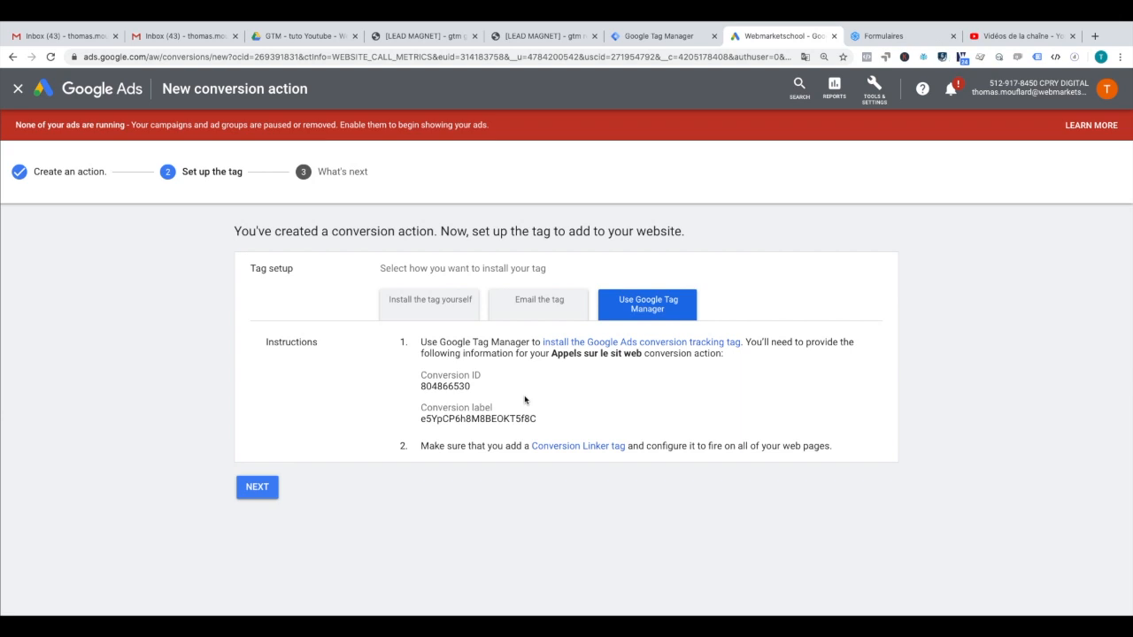
pyautogui.click(687, 42)
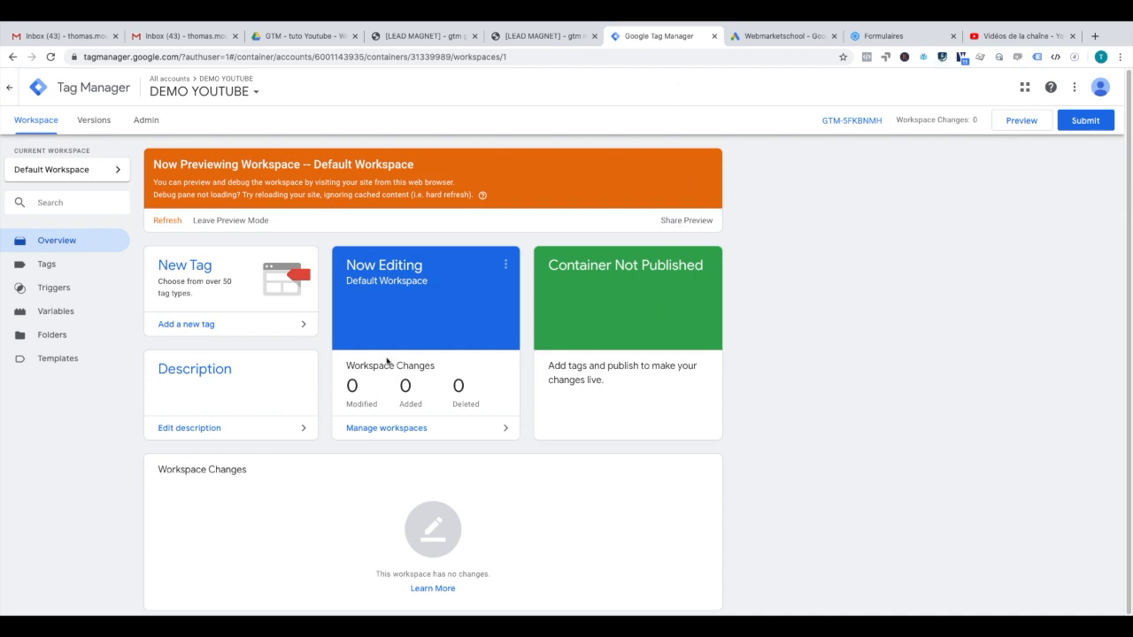
# Step: Create a new tag titled 'Gads - Suivi de base' of type Google Ads Remarketing
pyautogui.click(71, 266)
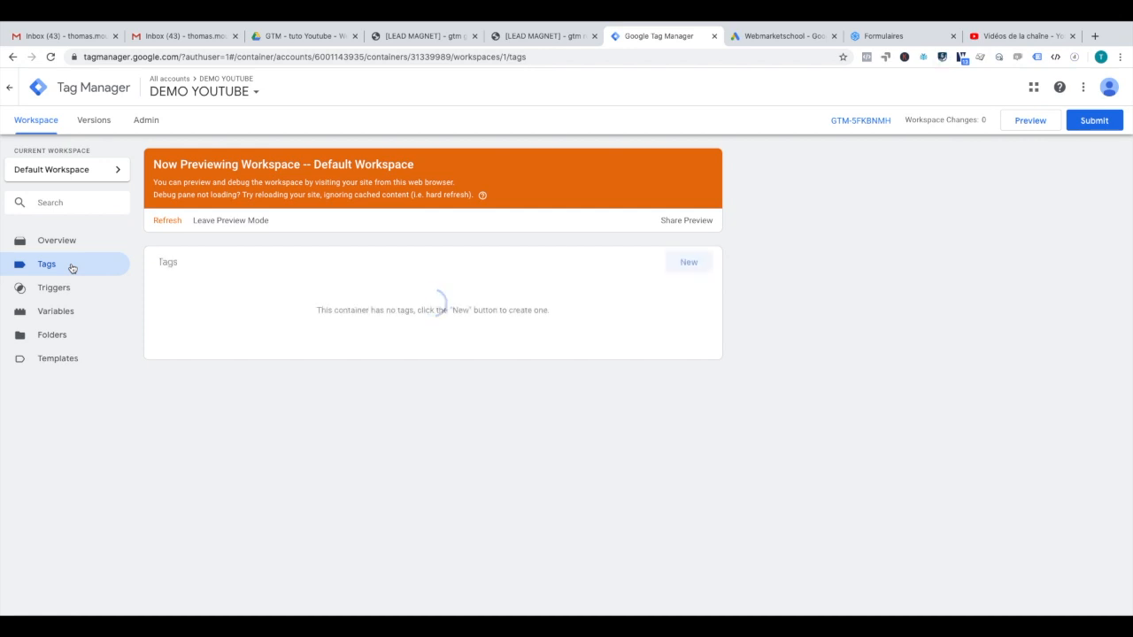
pyautogui.click(681, 261)
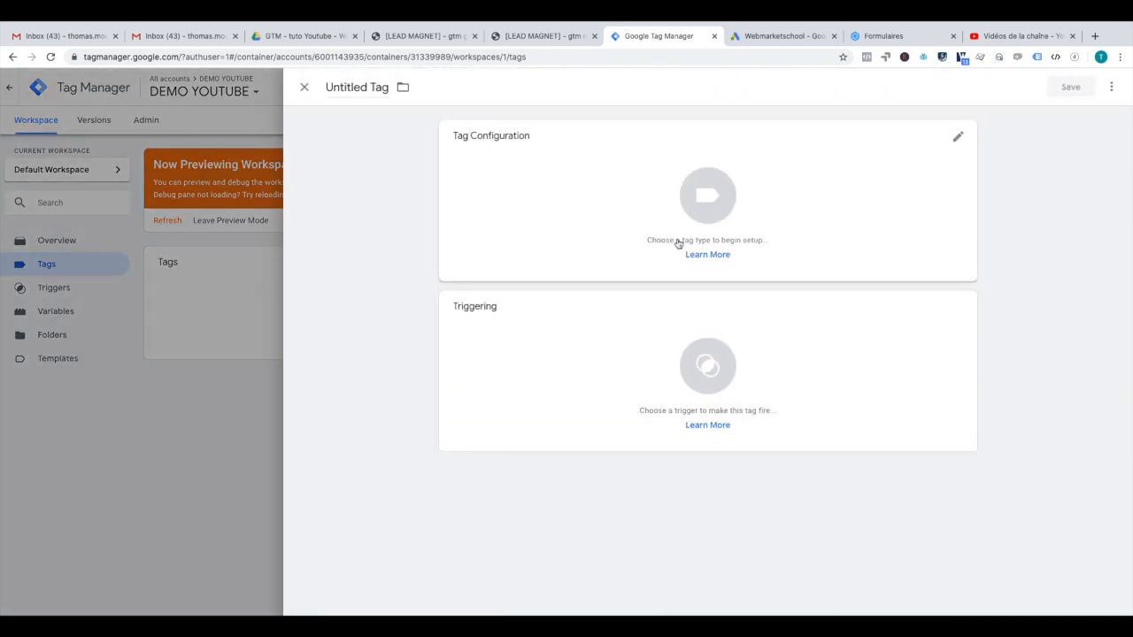
pyautogui.doubleClick(374, 86)
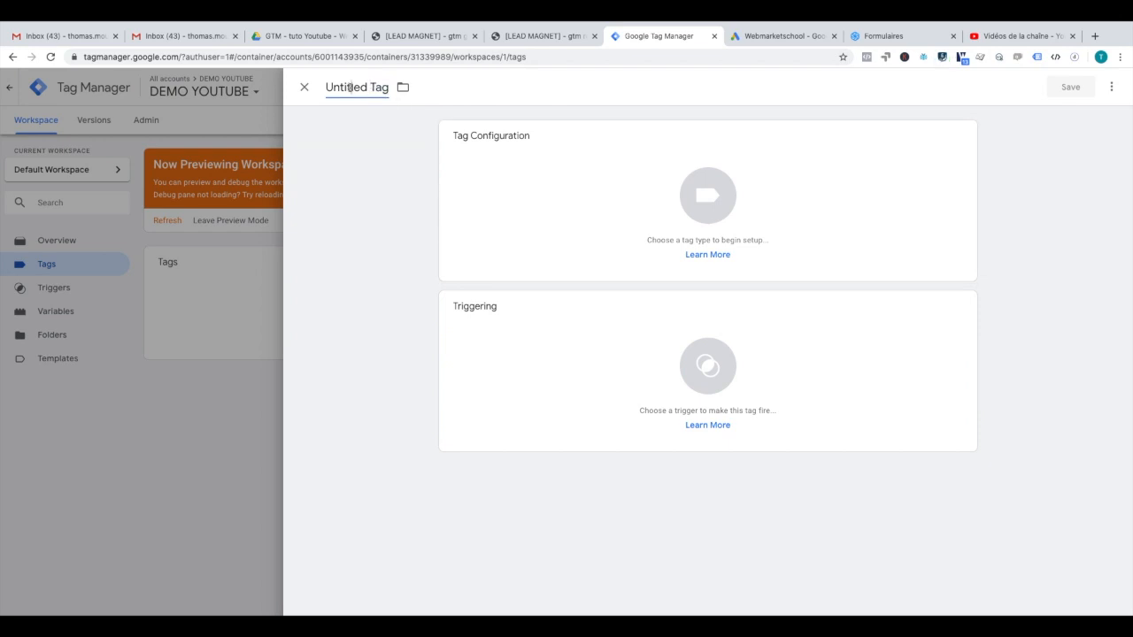
pyautogui.tripleClick(351, 86)
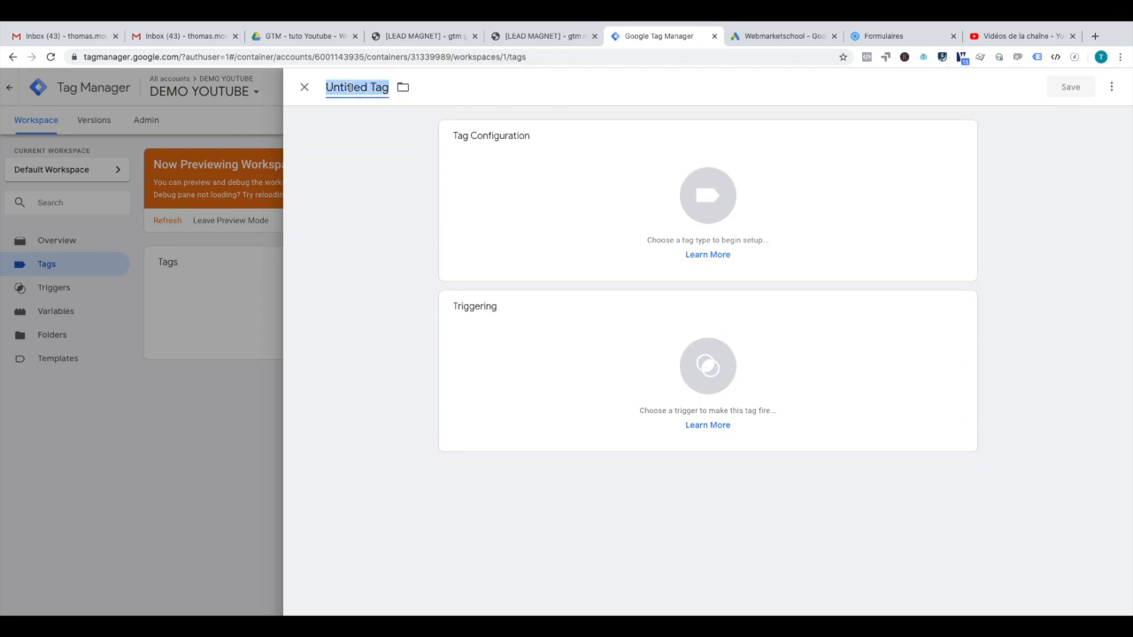
pyautogui.write('Gads - ')
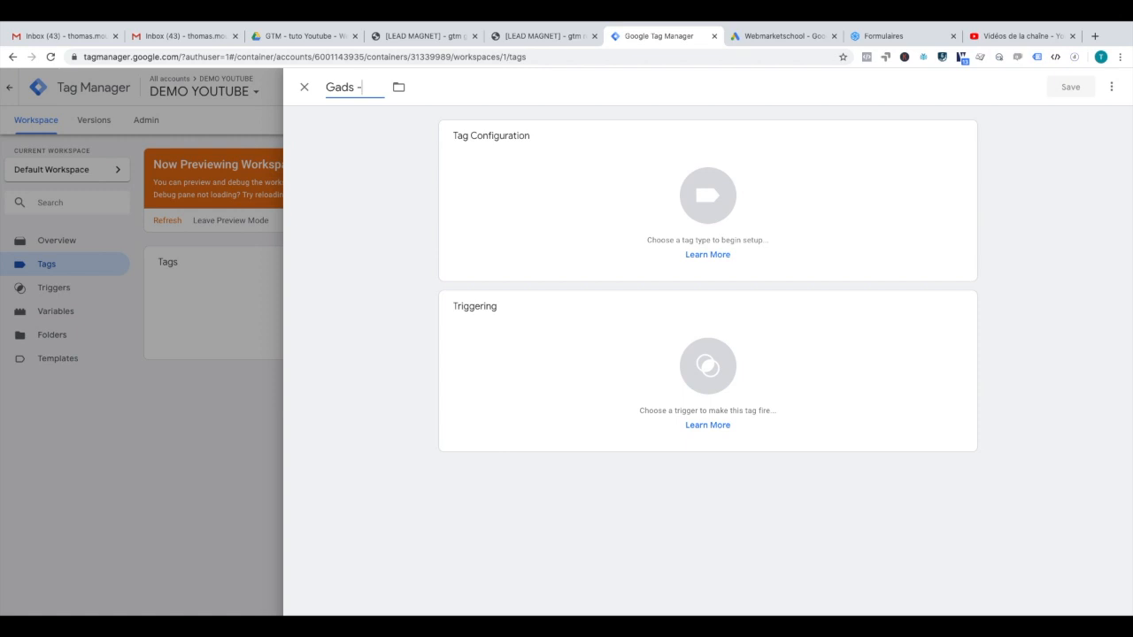
pyautogui.write('Suivi de base')
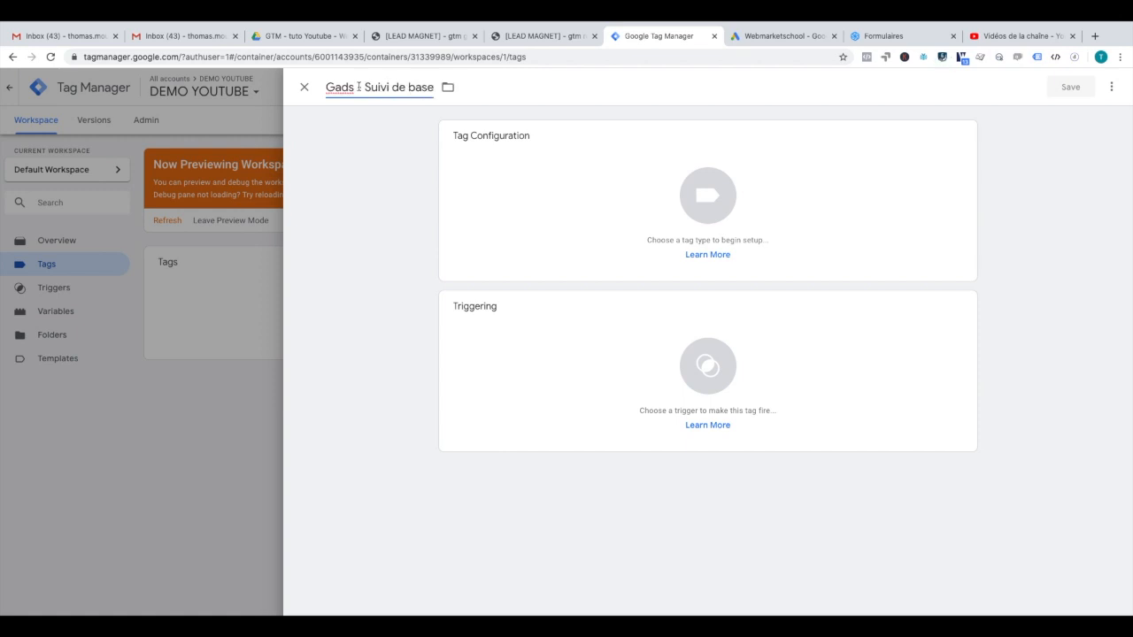
pyautogui.click(682, 209)
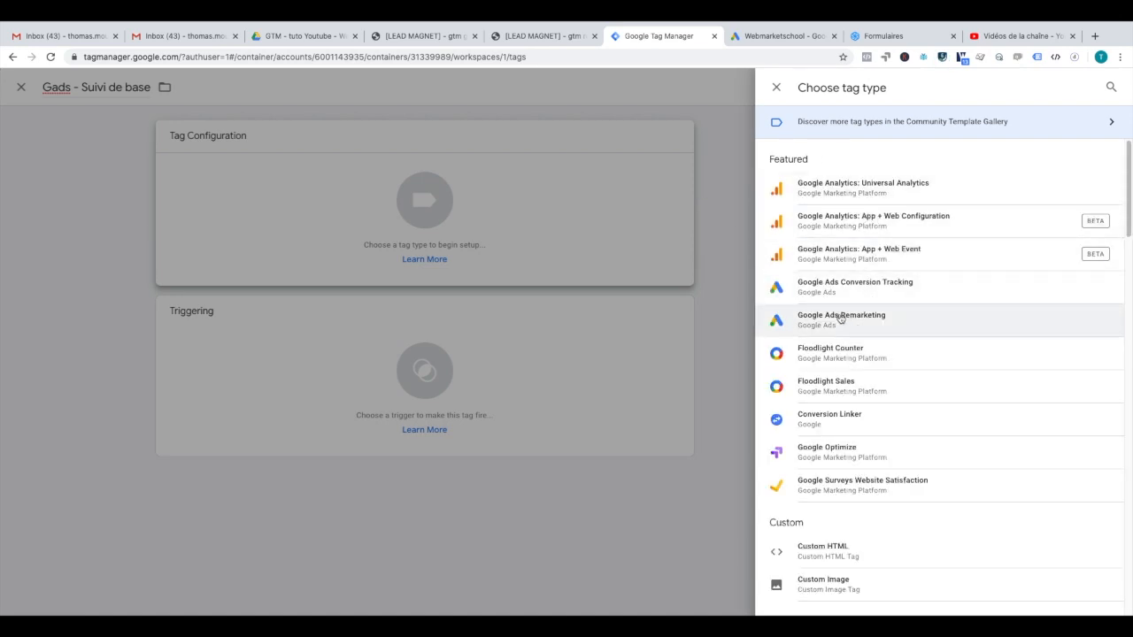
pyautogui.click(840, 317)
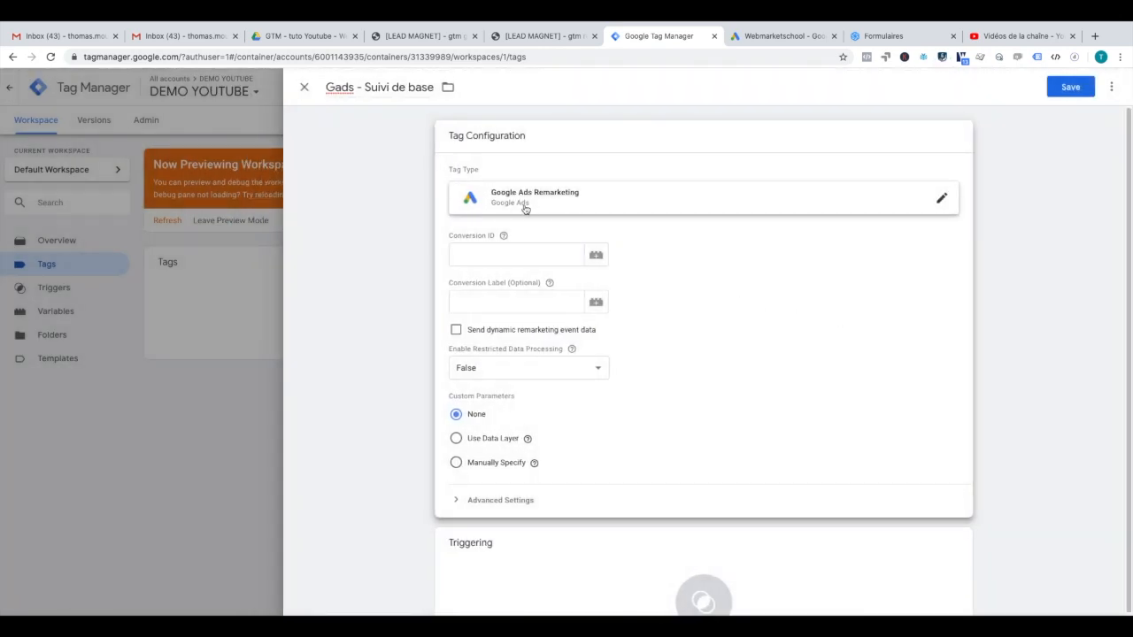
pyautogui.click(474, 254)
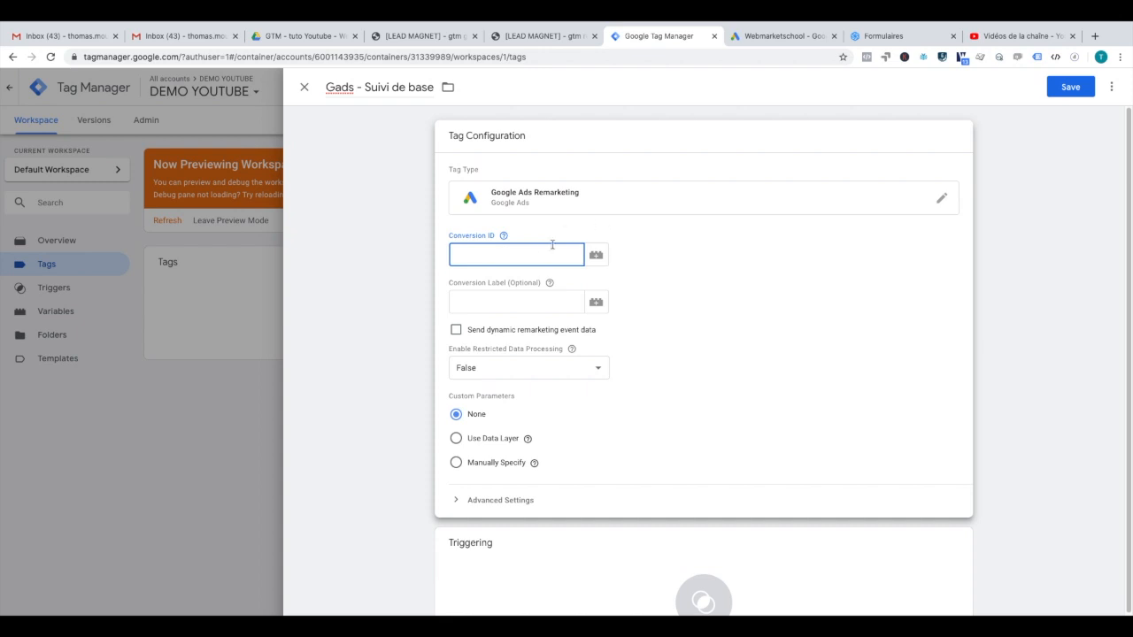
# Step: Create a new Constant variable named 'Gads - ID' for the Conversion ID field
pyautogui.click(596, 255)
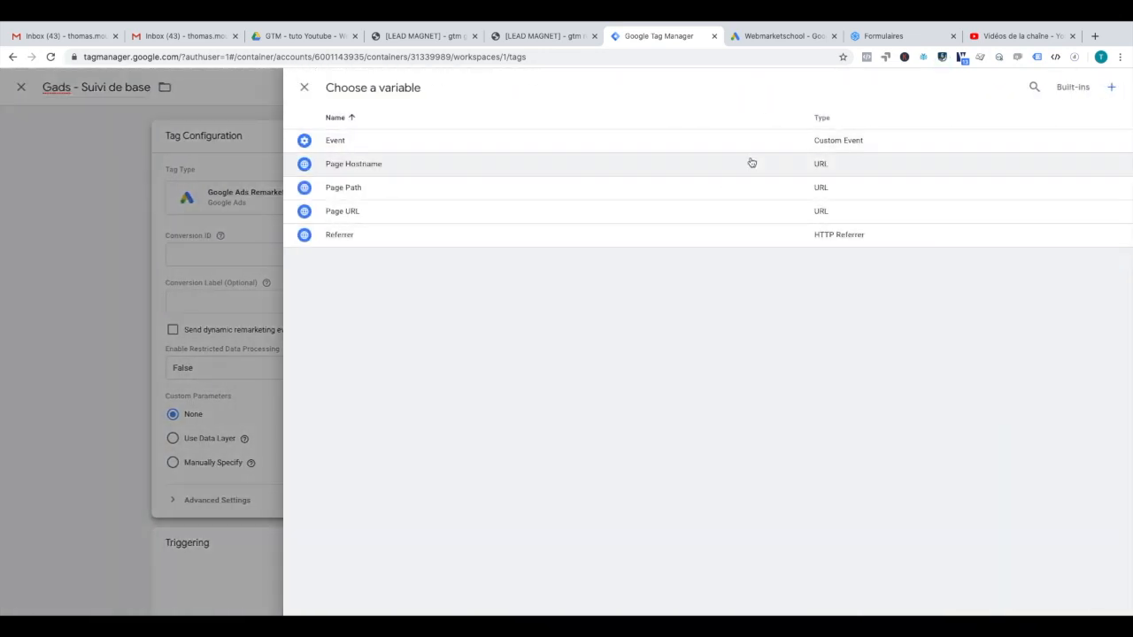
pyautogui.click(1112, 88)
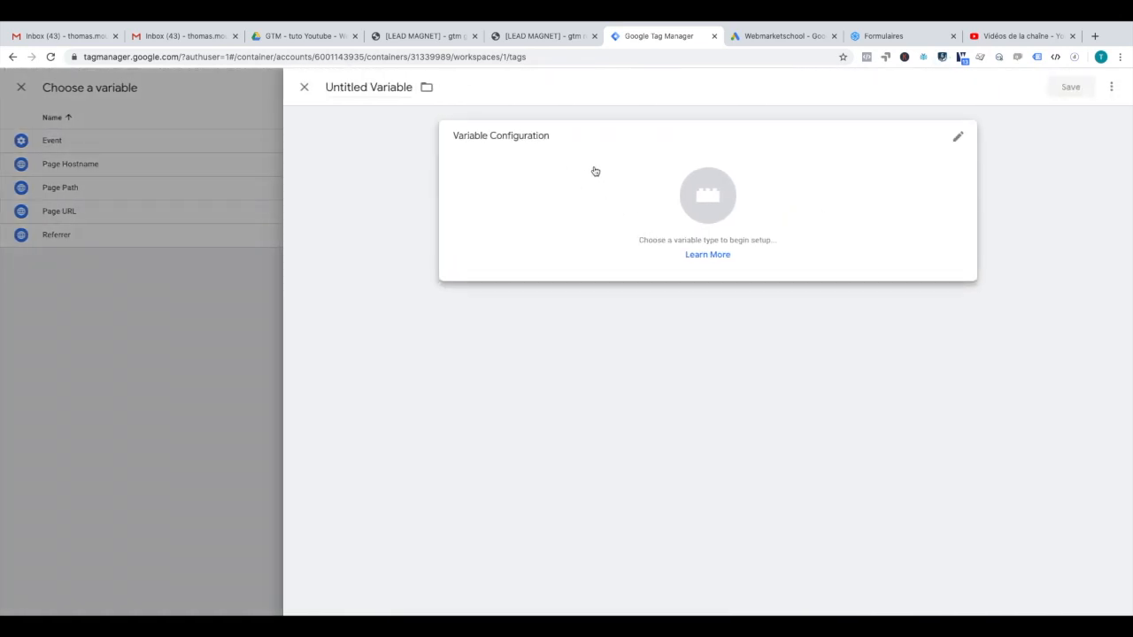
pyautogui.click(370, 87)
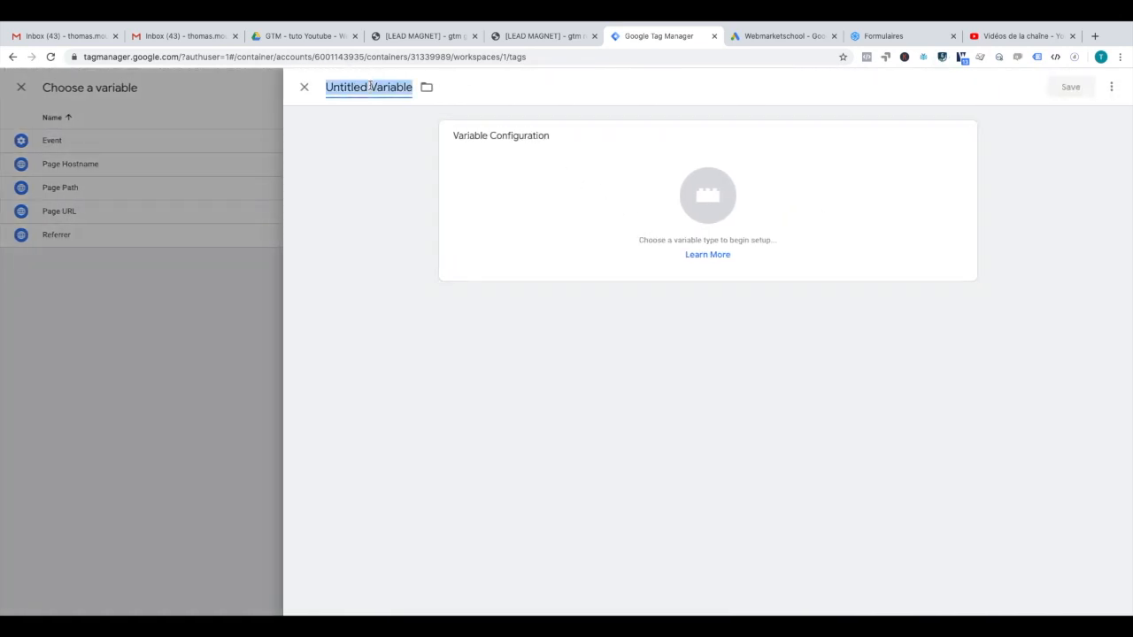
pyautogui.write('Gads - ID')
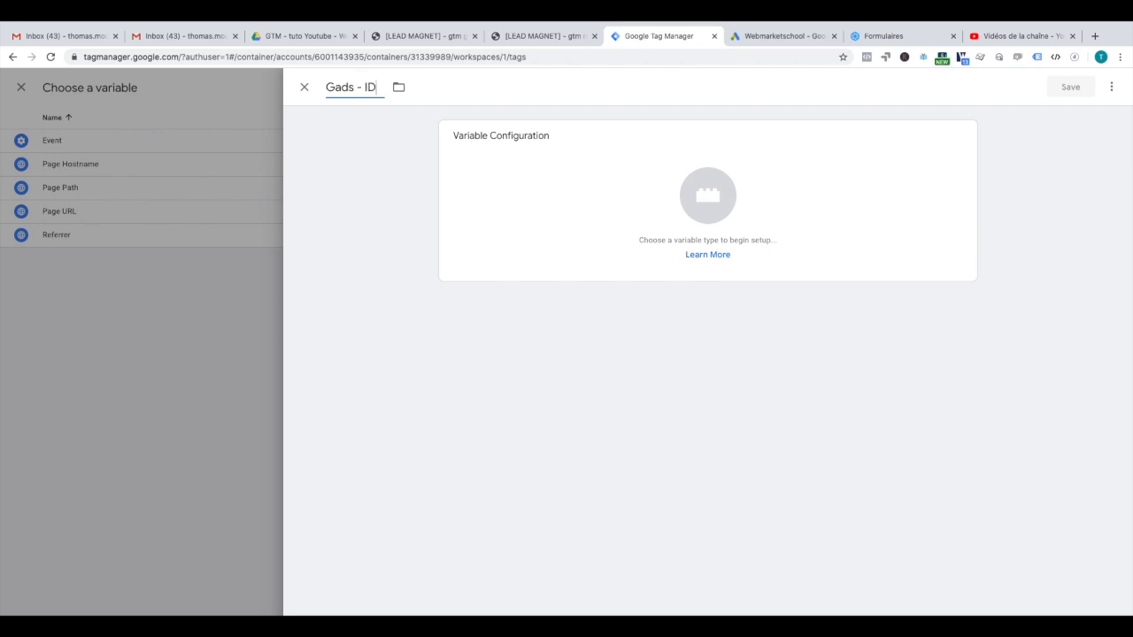
pyautogui.click(706, 171)
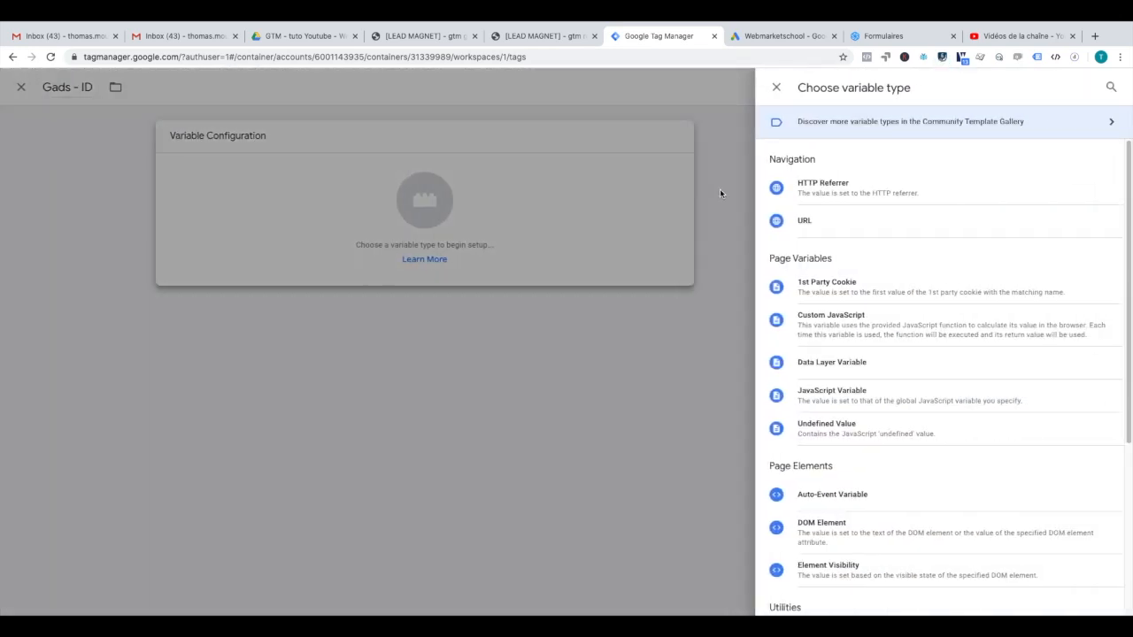
pyautogui.scroll(-2, 859, 584)
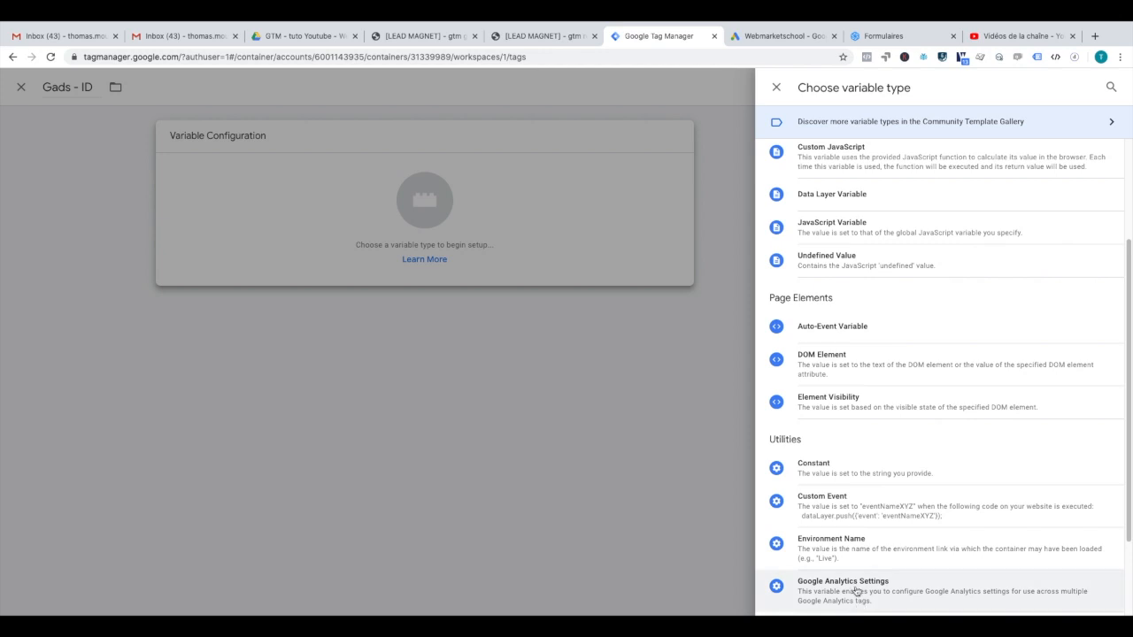
pyautogui.click(812, 484)
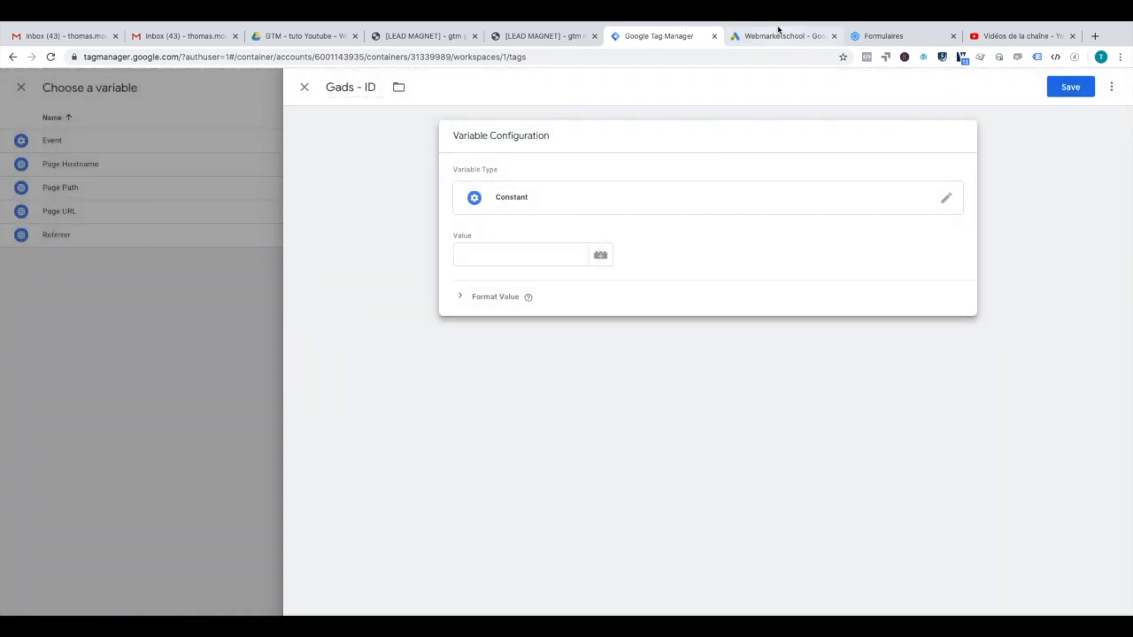
# Step: Copy the conversion ID from Google Ads into the variable's value and save it
pyautogui.click(789, 36)
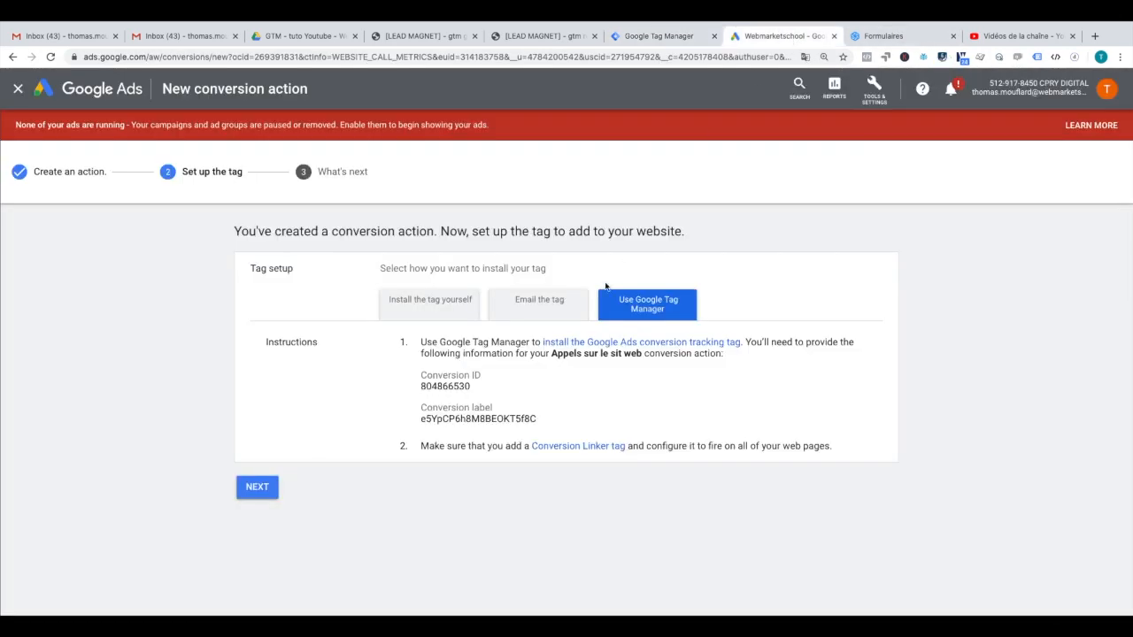
pyautogui.doubleClick(440, 386)
pyautogui.click(668, 36)
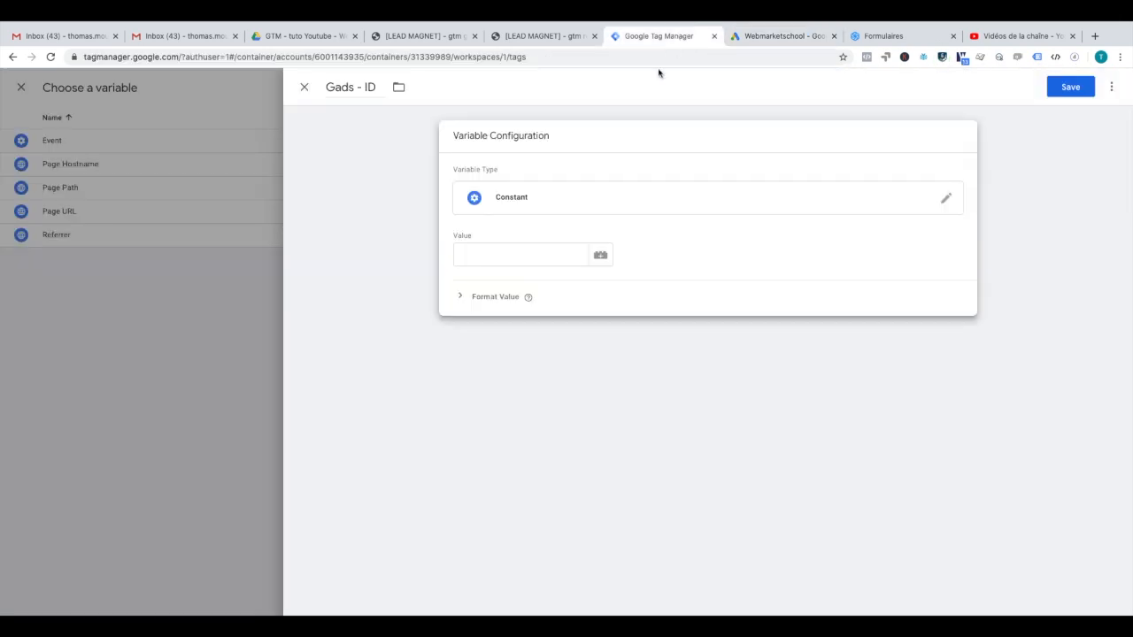
pyautogui.click(518, 251)
pyautogui.write('804866530')
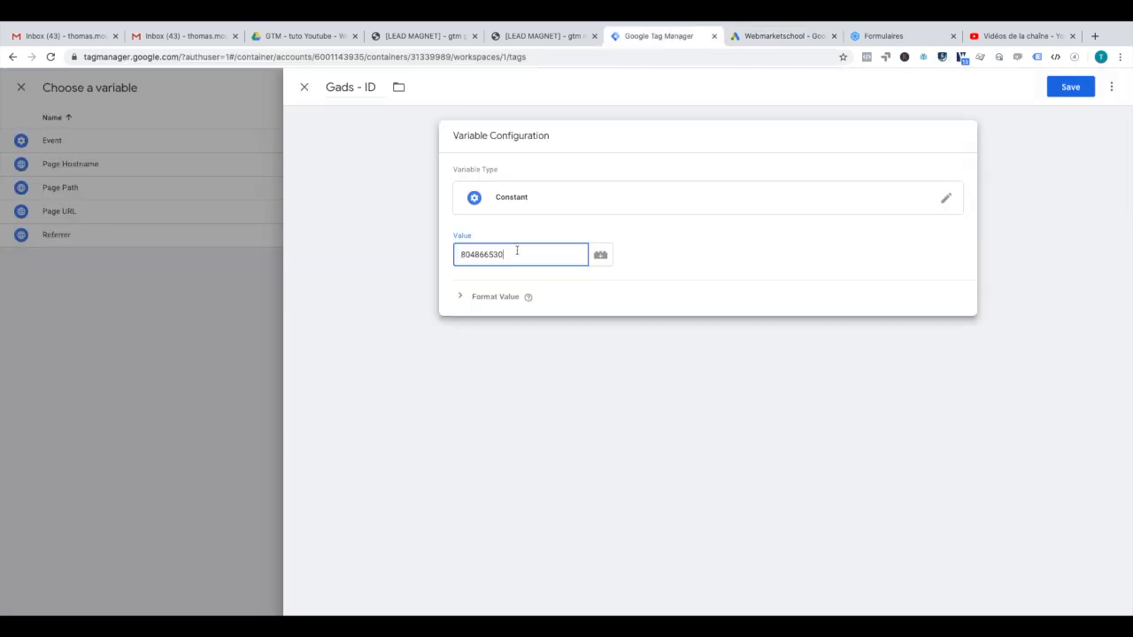
pyautogui.click(1073, 87)
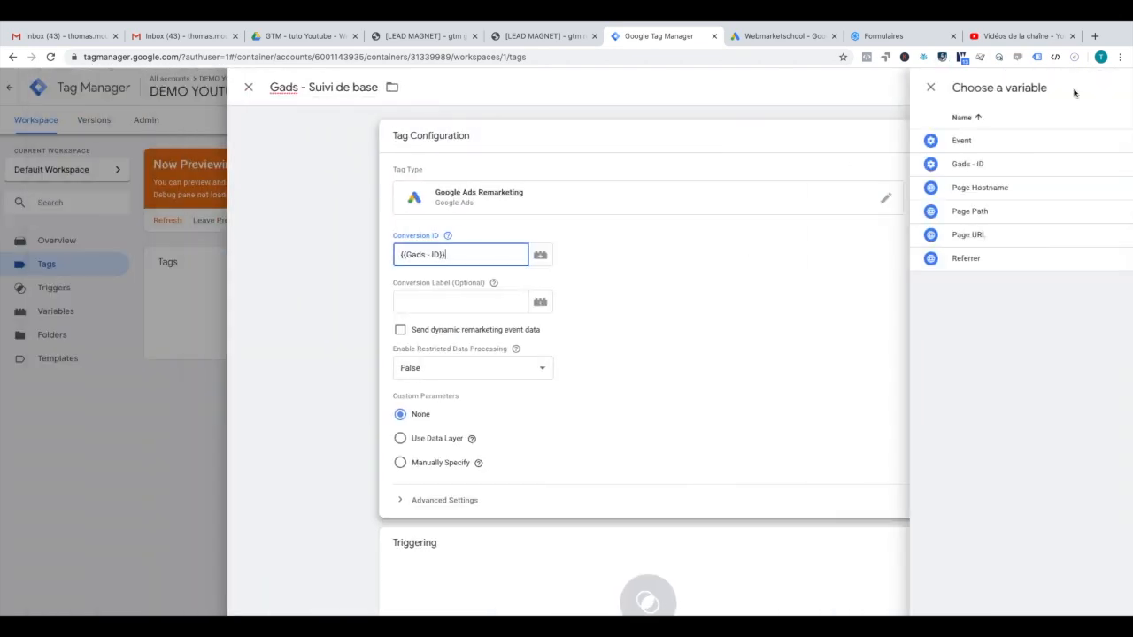
# Step: Scroll to the Triggering section of the Gads - Suivi de base tag and bring up its trigger list
pyautogui.click(625, 239)
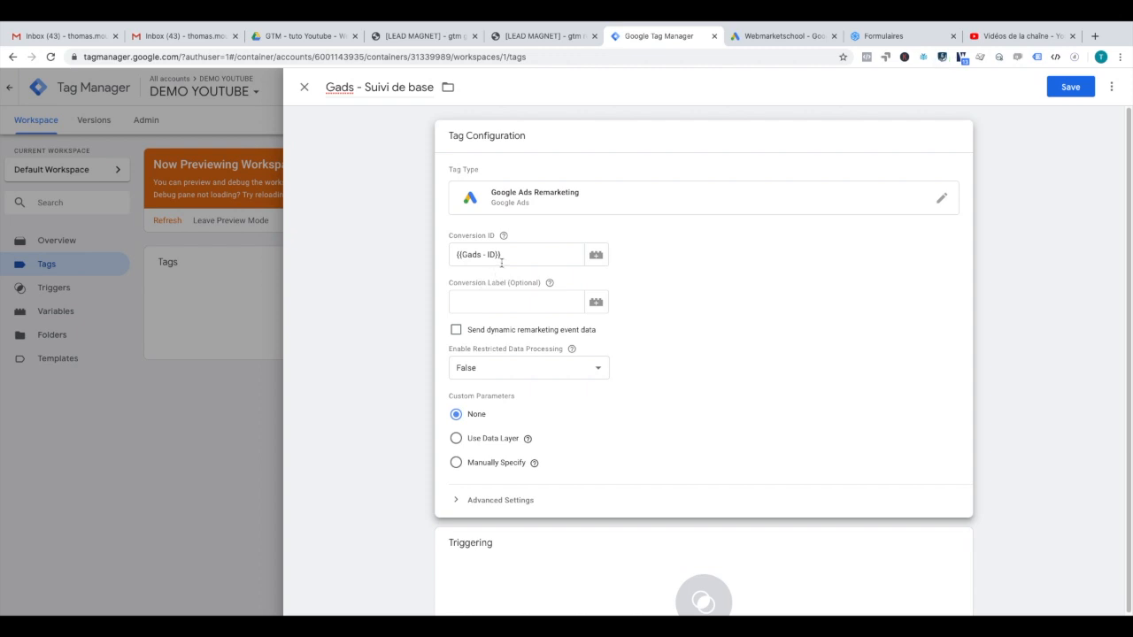
pyautogui.scroll(-1, 721, 397)
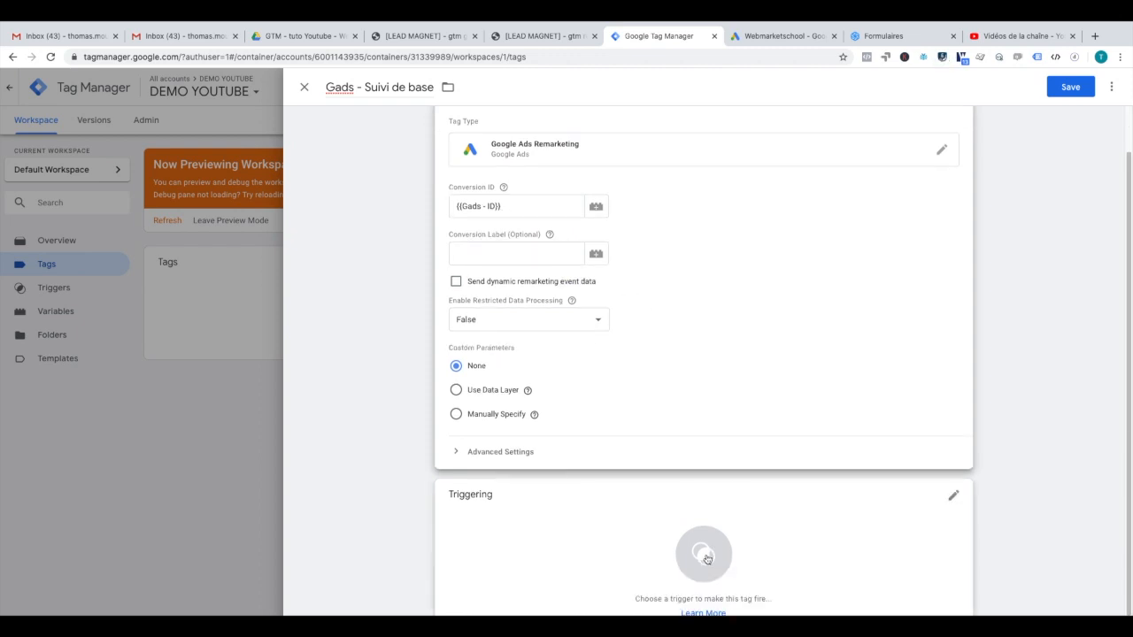
pyautogui.click(702, 553)
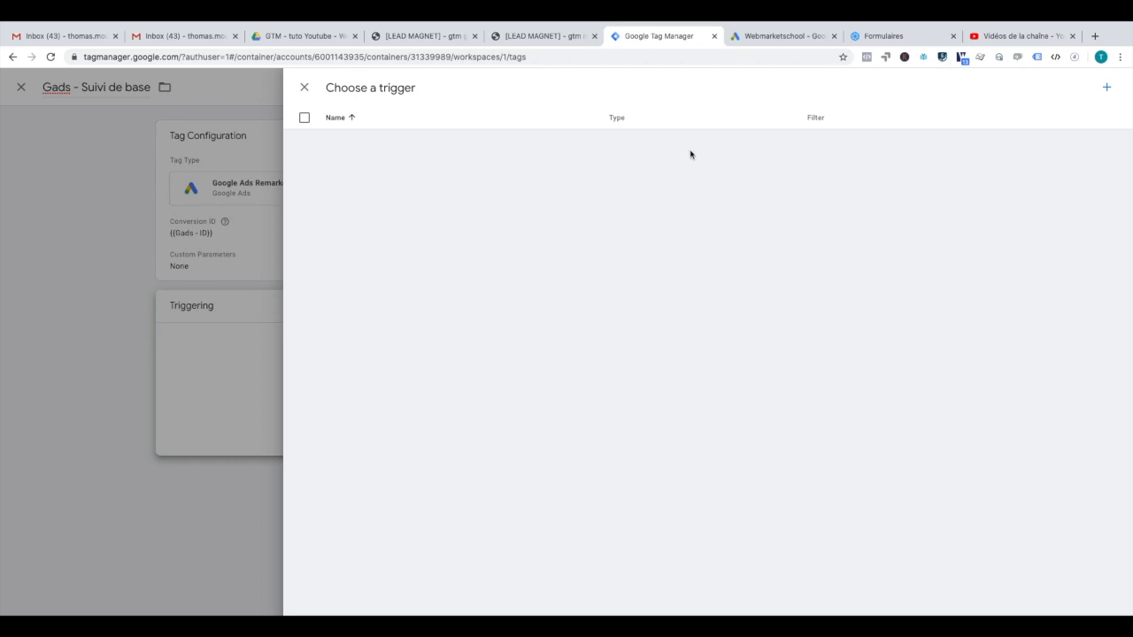
# Step: Fire the tag on All Pages and save it
pyautogui.click(675, 151)
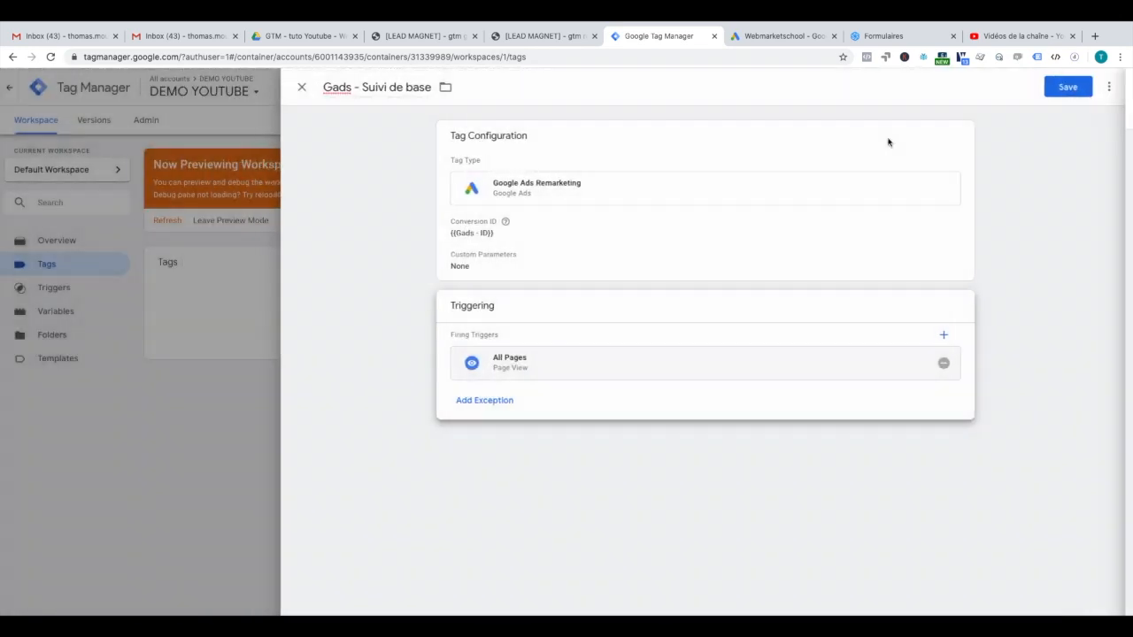
pyautogui.click(1075, 88)
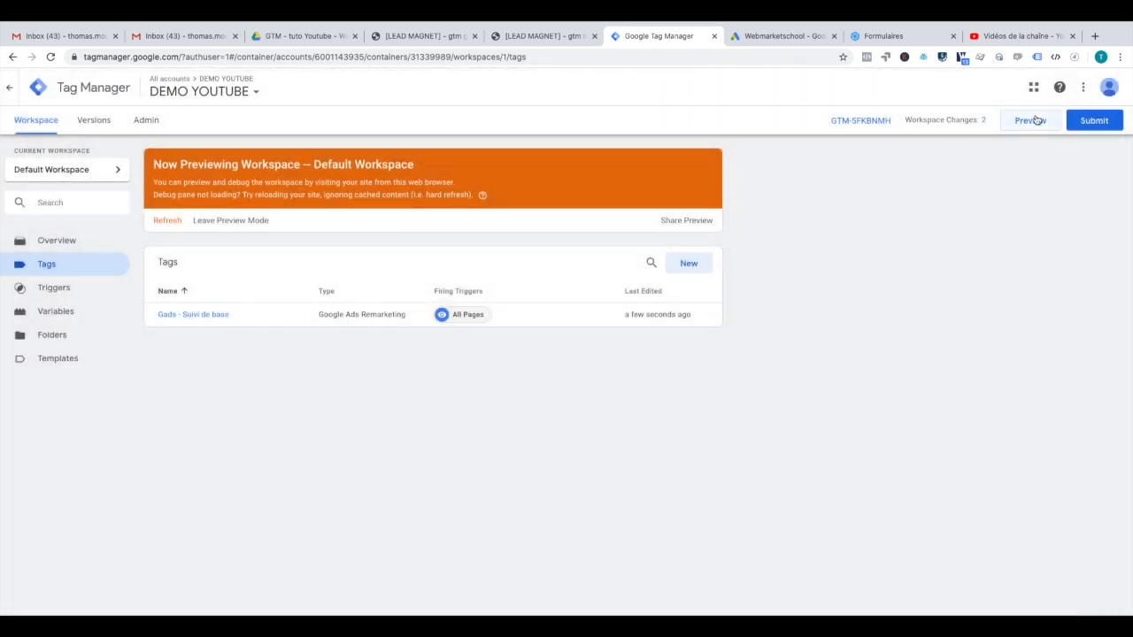
# Step: Start a new tag titled 'Gads - Conversion' of type Conversion Linker
pyautogui.click(682, 264)
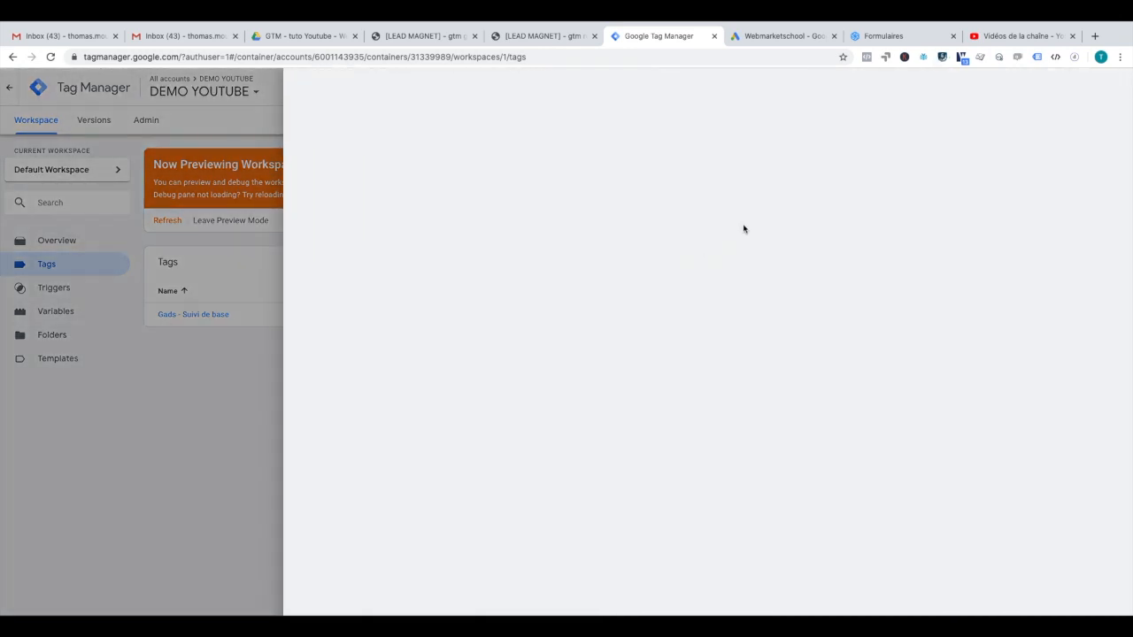
pyautogui.click(352, 87)
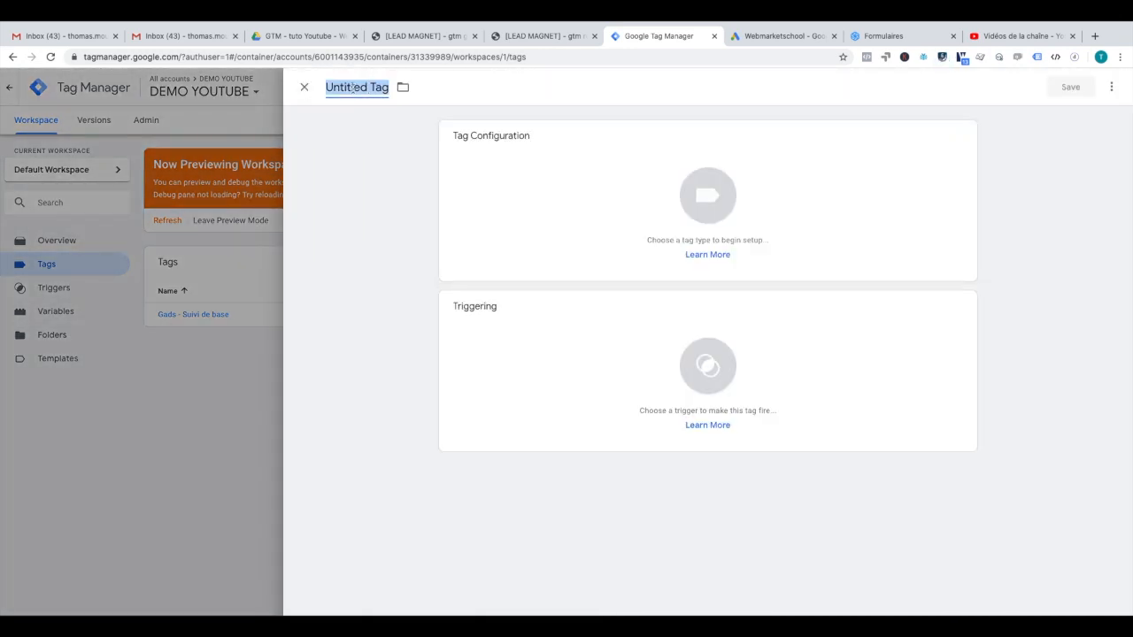
pyautogui.write('Ga')
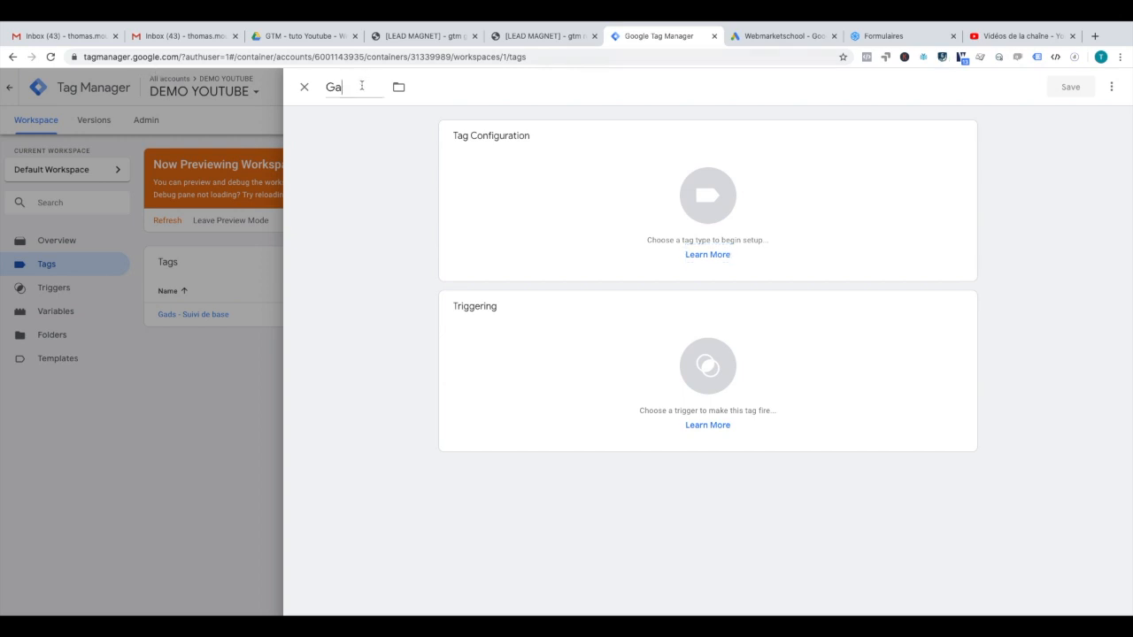
pyautogui.write('ds - Conversion')
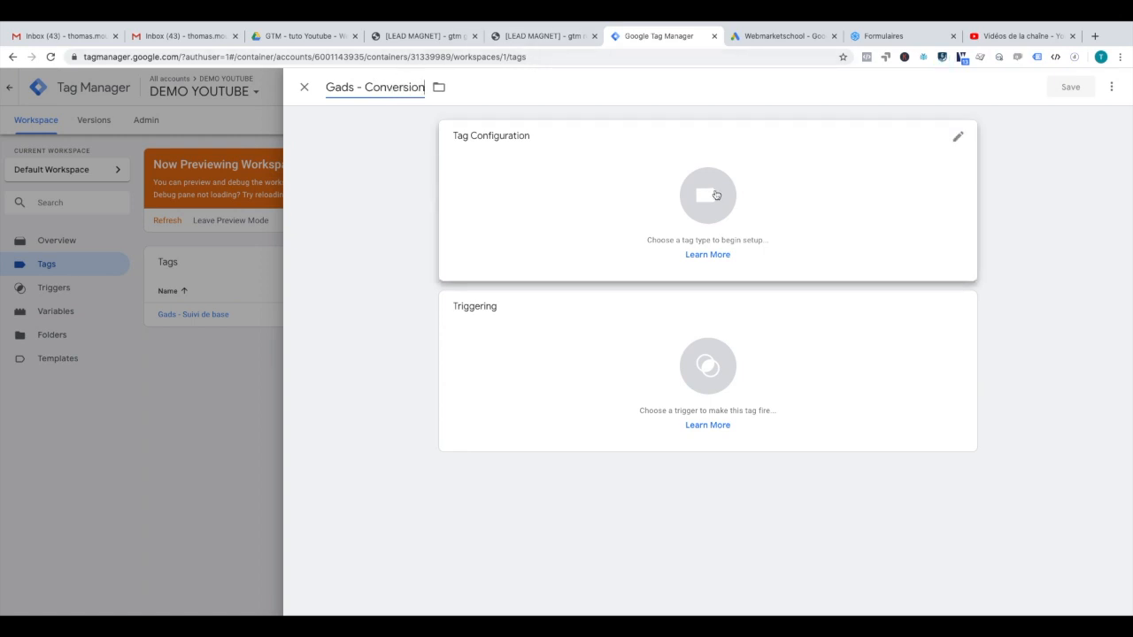
pyautogui.click(713, 194)
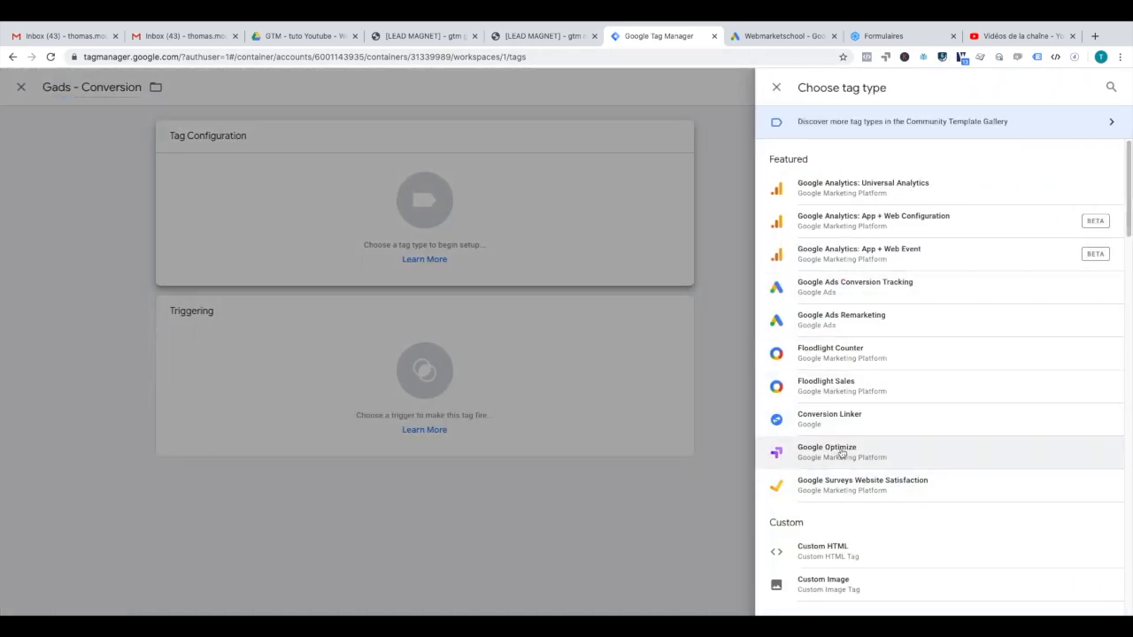
pyautogui.click(830, 423)
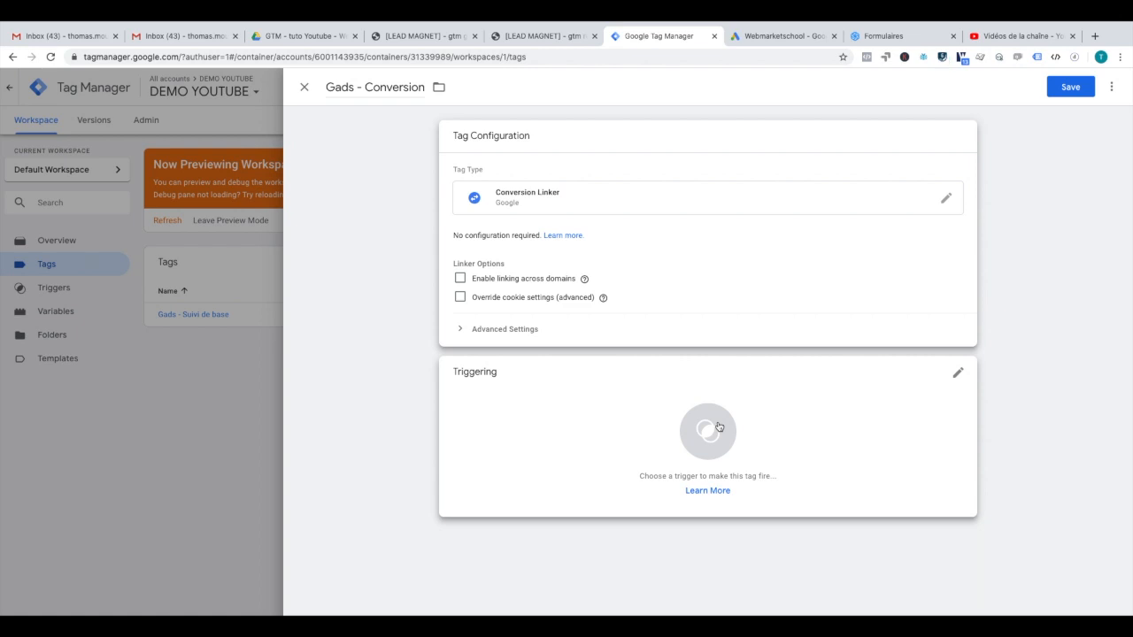
# Step: Attach the All Pages trigger and save the Gads - Conversion tag
pyautogui.click(719, 427)
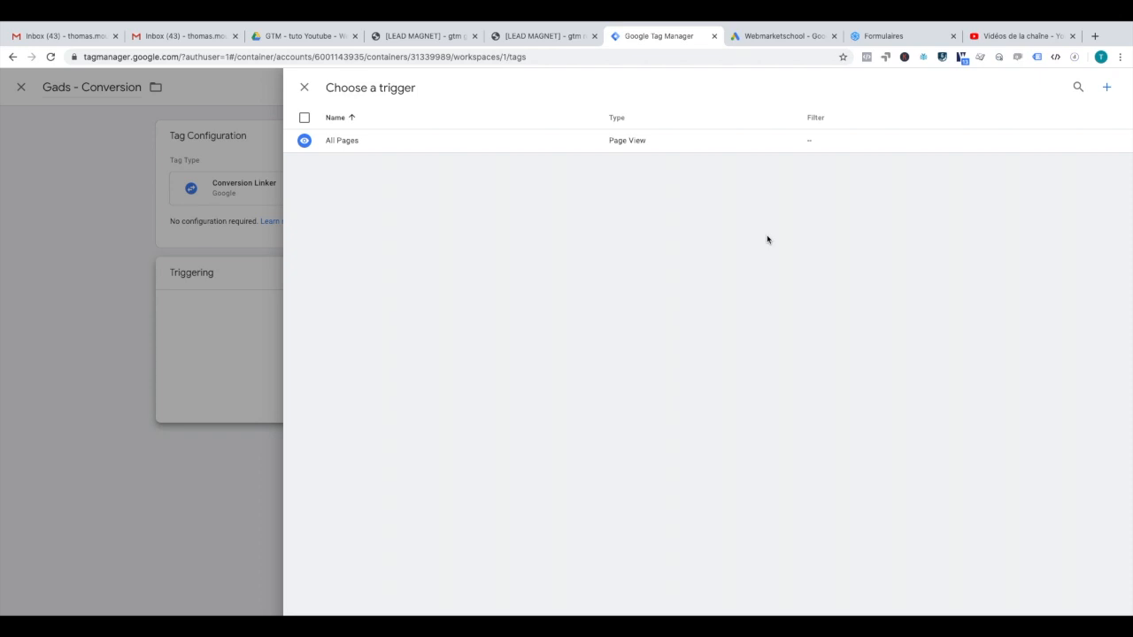
pyautogui.click(719, 149)
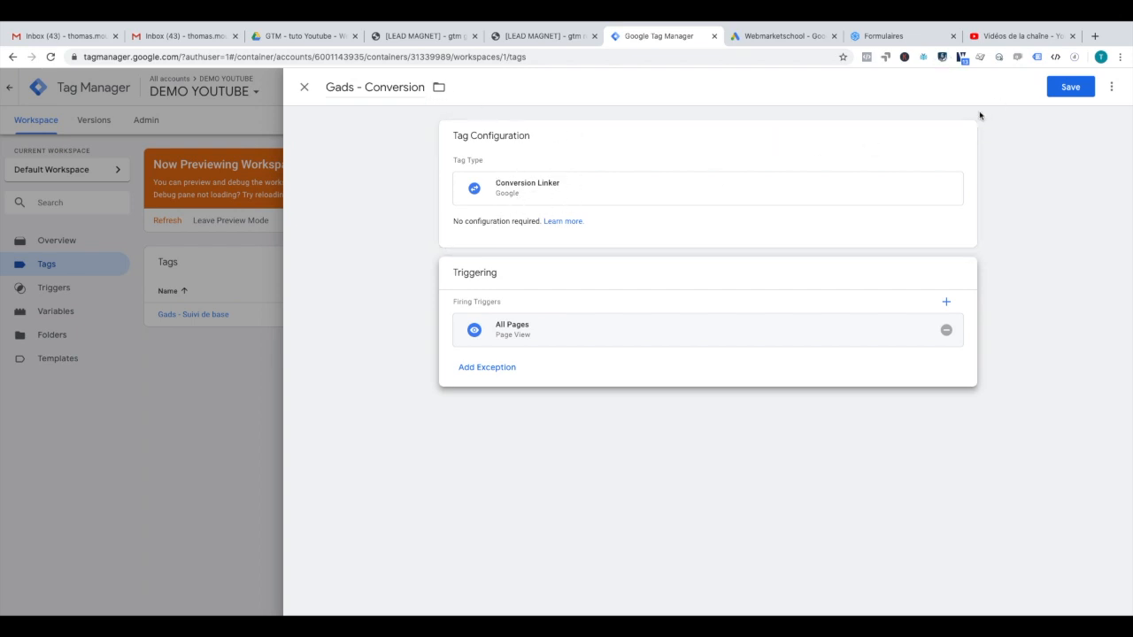
pyautogui.click(1063, 95)
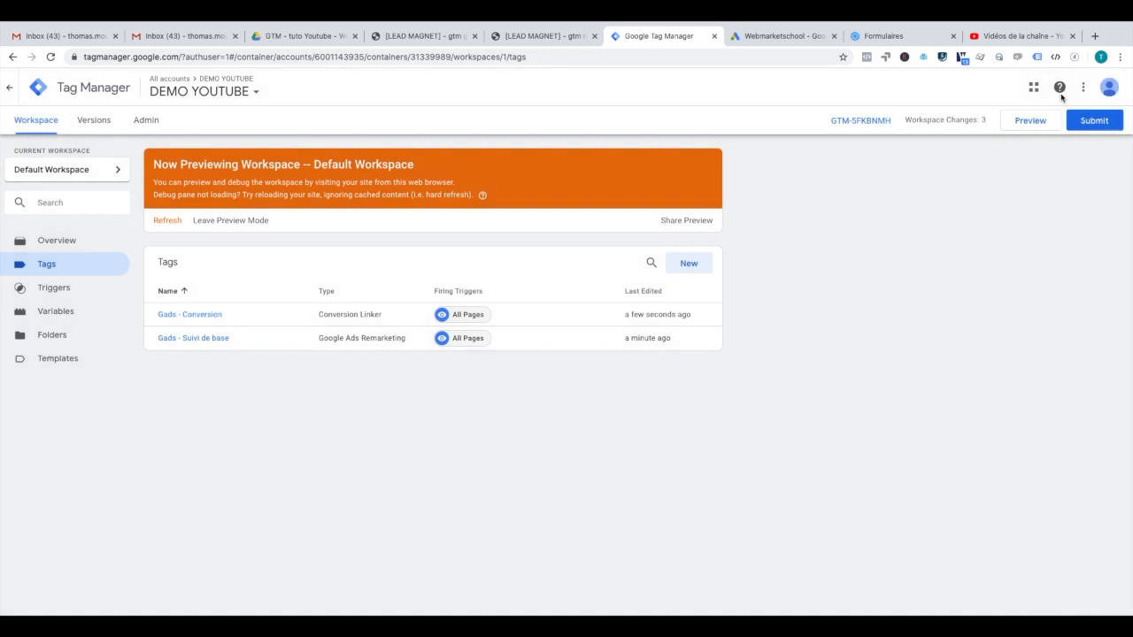
# Step: Check the conversion ID and label in Google Ads, then start a new tag titled 'Gads - Appel sur le site web'
pyautogui.click(779, 36)
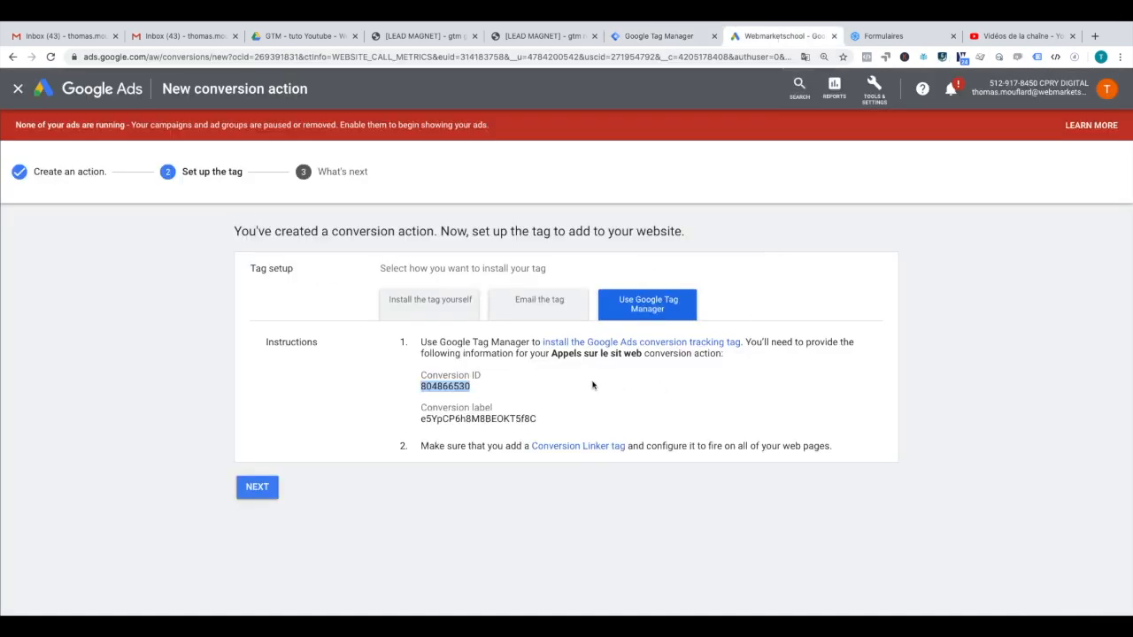
pyautogui.click(654, 37)
pyautogui.click(685, 270)
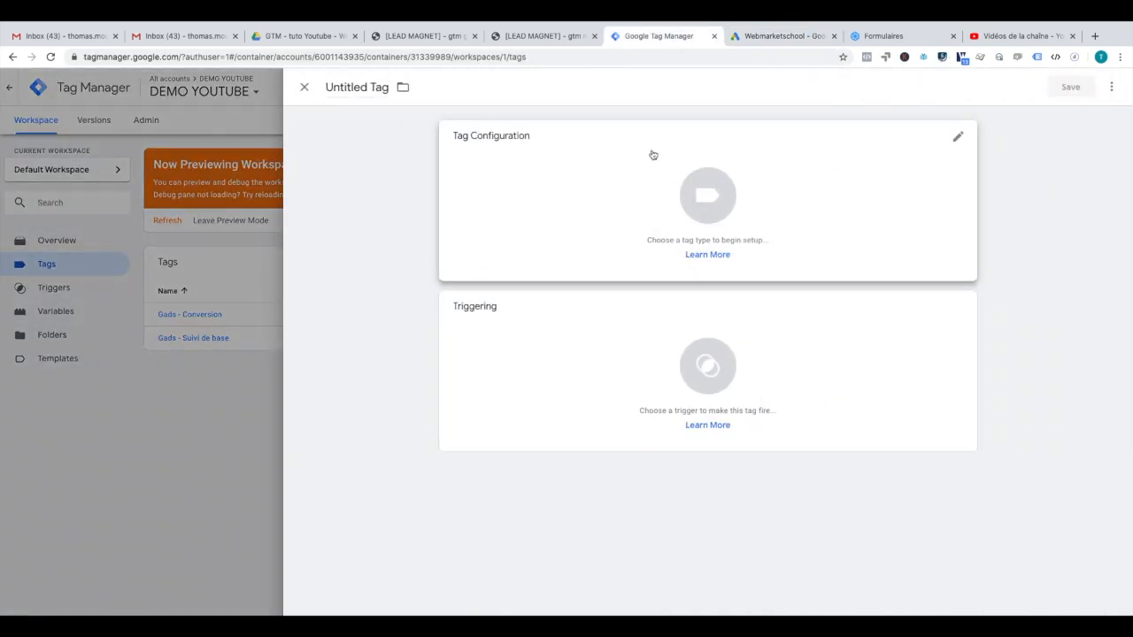
pyautogui.click(350, 87)
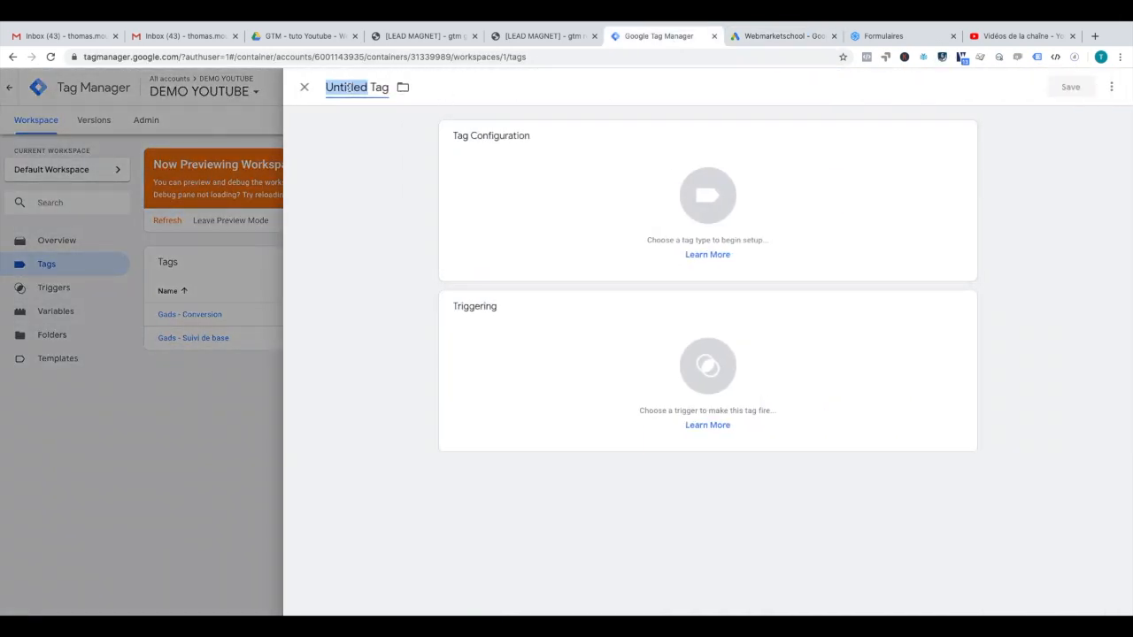
pyautogui.write('G')
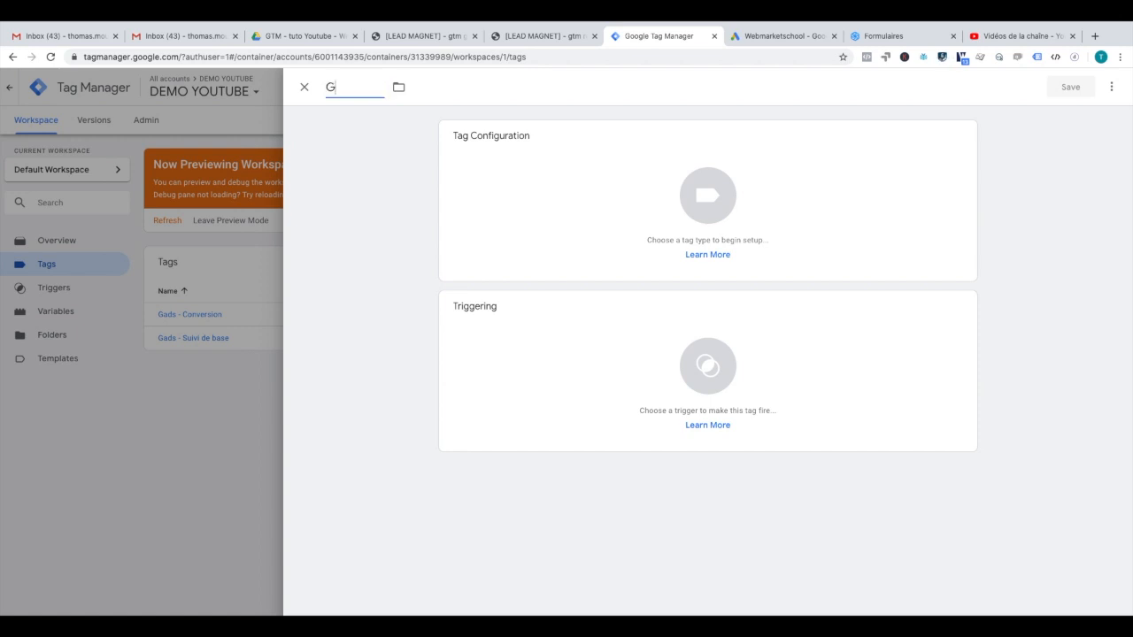
pyautogui.write('ads - Appel sur le sitz web')
pyautogui.press('BackSpace')
pyautogui.press('BackSpace')
pyautogui.press('BackSpace')
pyautogui.press('BackSpace')
pyautogui.press('BackSpace')
pyautogui.press('BackSpace')
pyautogui.write('te web')
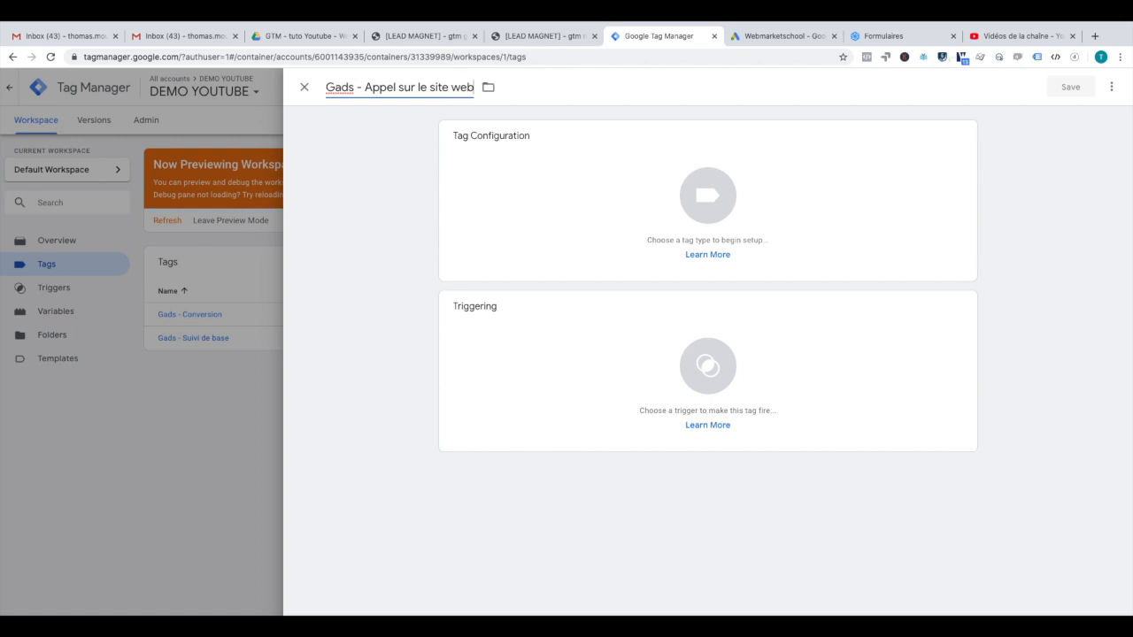
# Step: Set the tag type to Google Ads Calls from Website Conversion
pyautogui.click(609, 187)
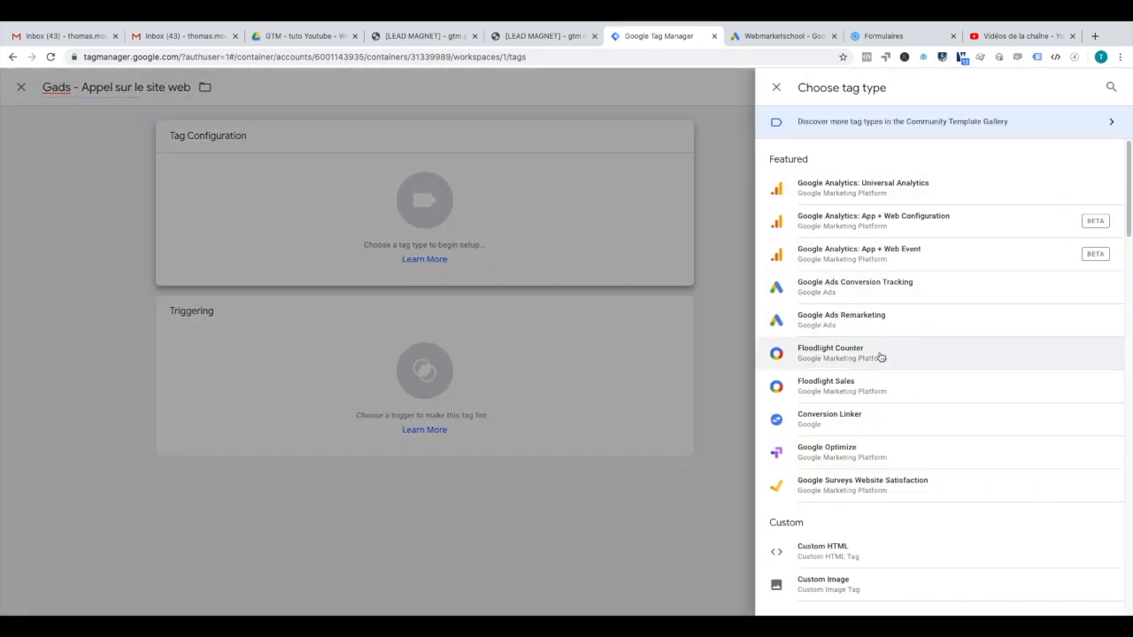
pyautogui.scroll(-15, 884, 400)
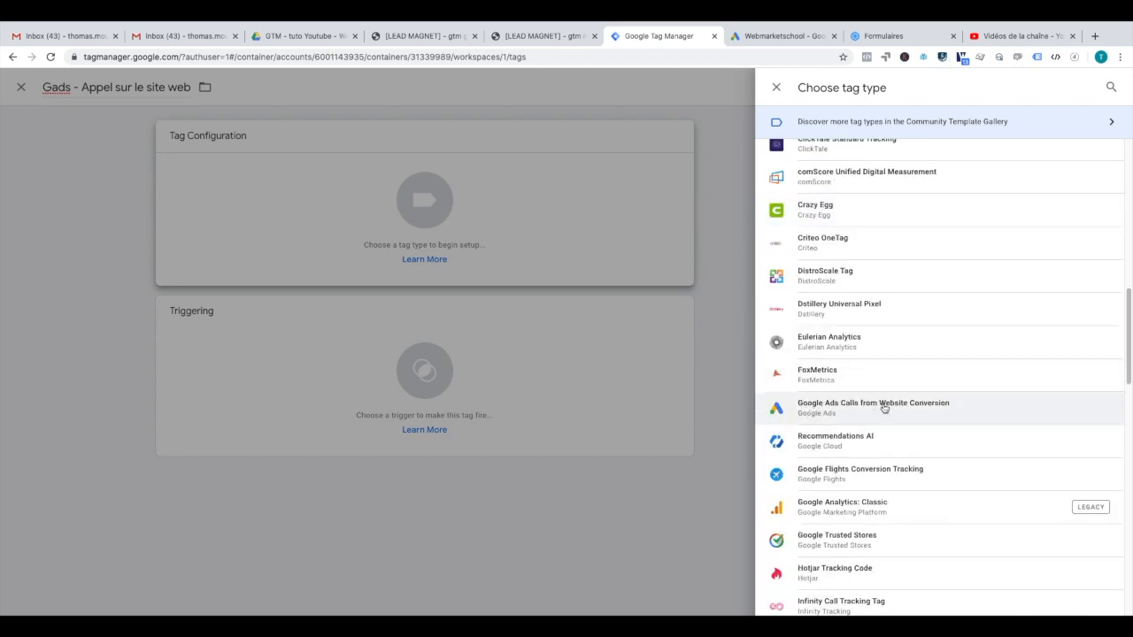
pyautogui.click(883, 407)
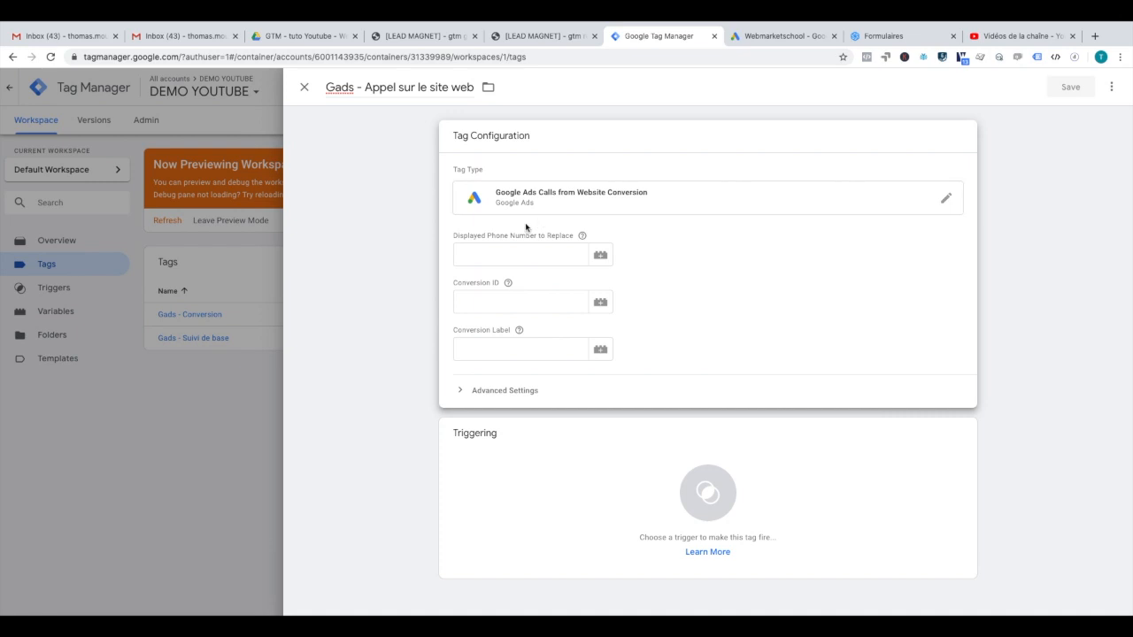
pyautogui.click(518, 250)
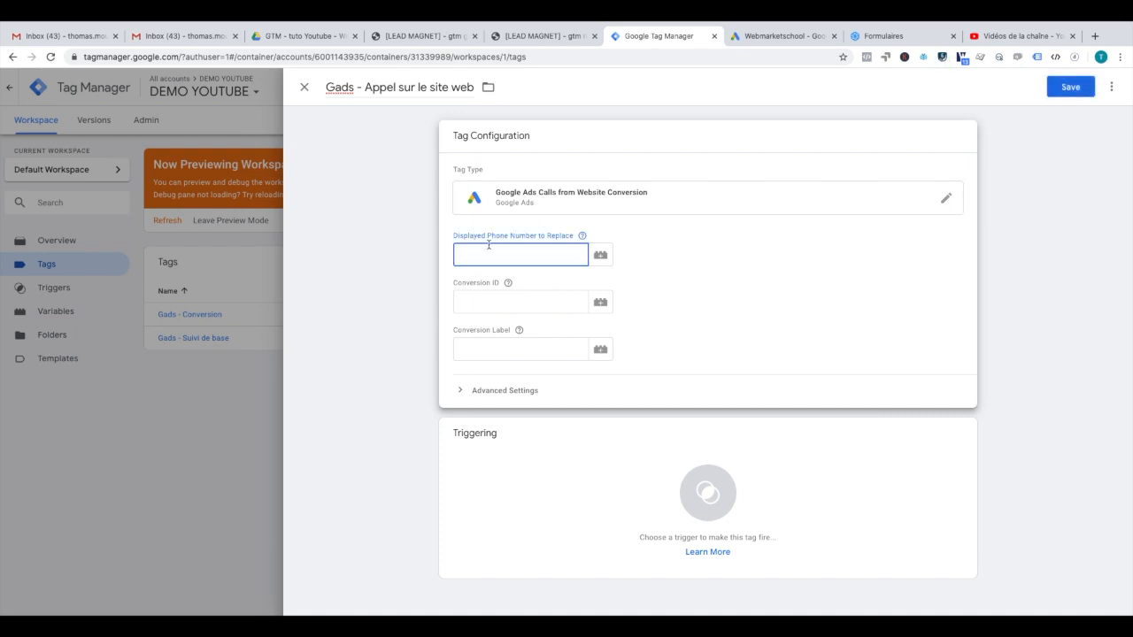
# Step: Load webmarketschool.com in a new tab and select the phone number in its footer
pyautogui.click(1096, 36)
pyautogui.write('we')
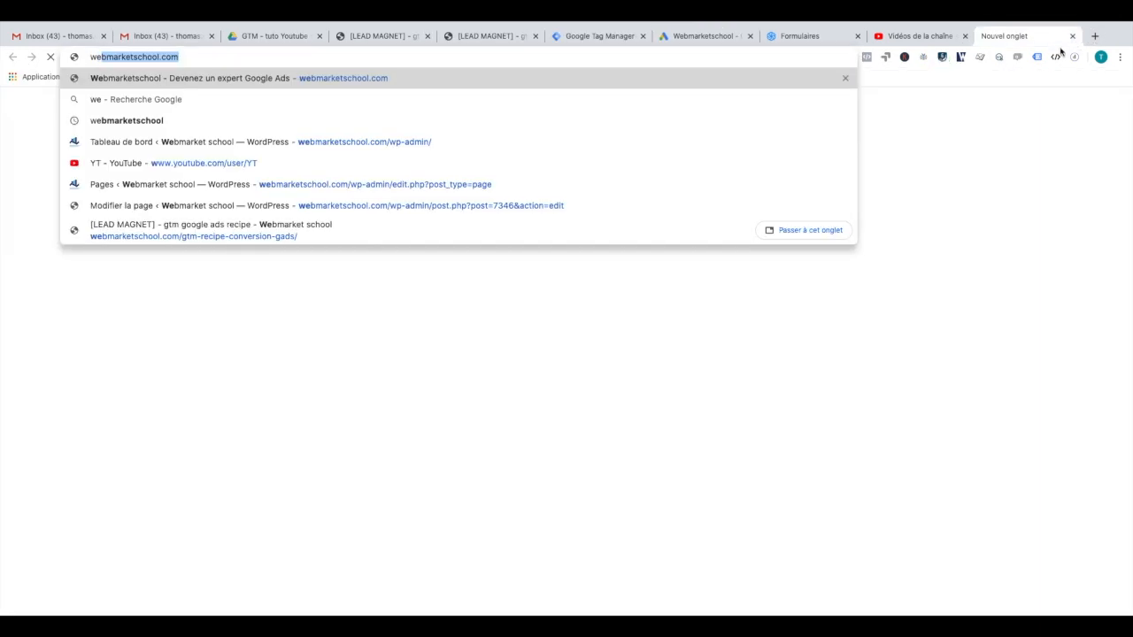
pyautogui.press('Return')
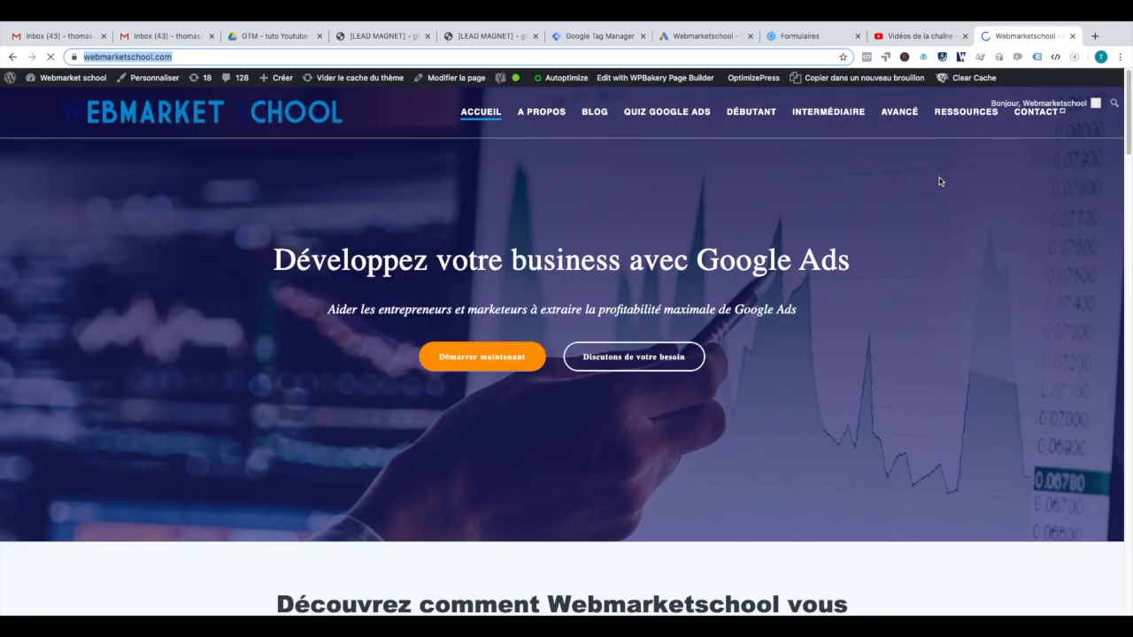
pyautogui.scroll(-8, 979, 232)
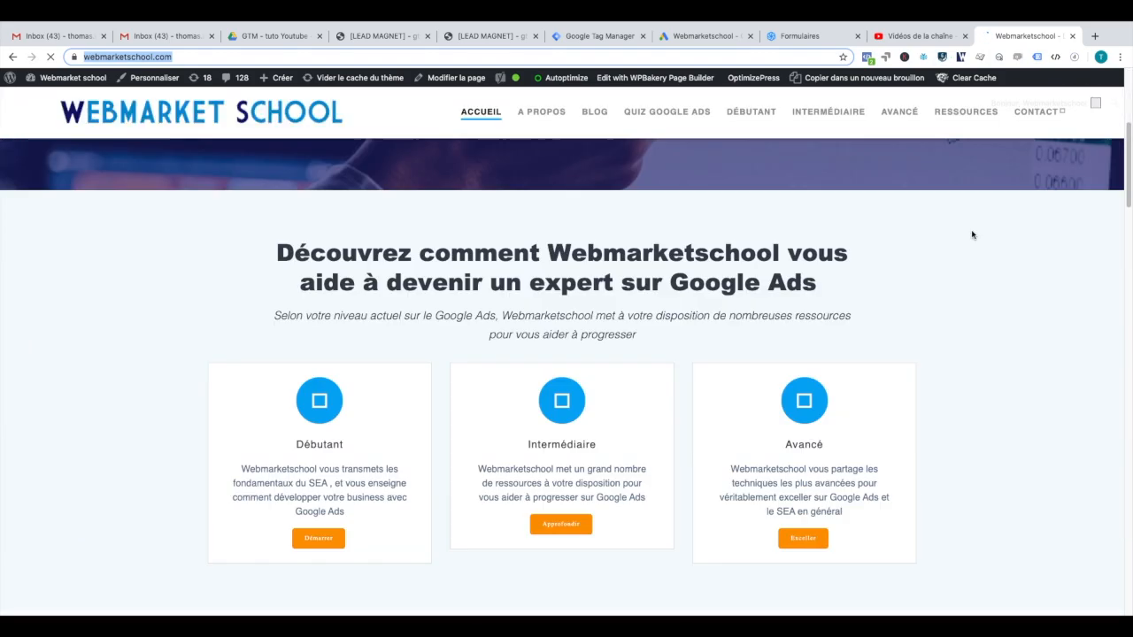
pyautogui.scroll(-20, 972, 235)
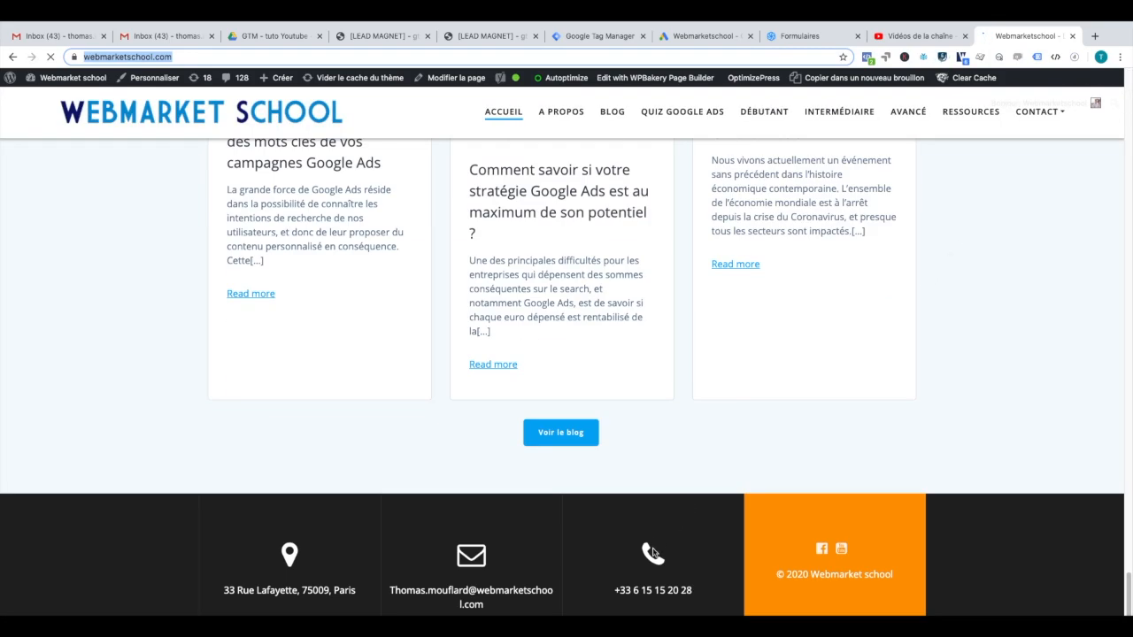
pyautogui.moveTo(616, 590); pyautogui.dragTo(693, 591)
pyautogui.hotkey('ctrl', 'c')
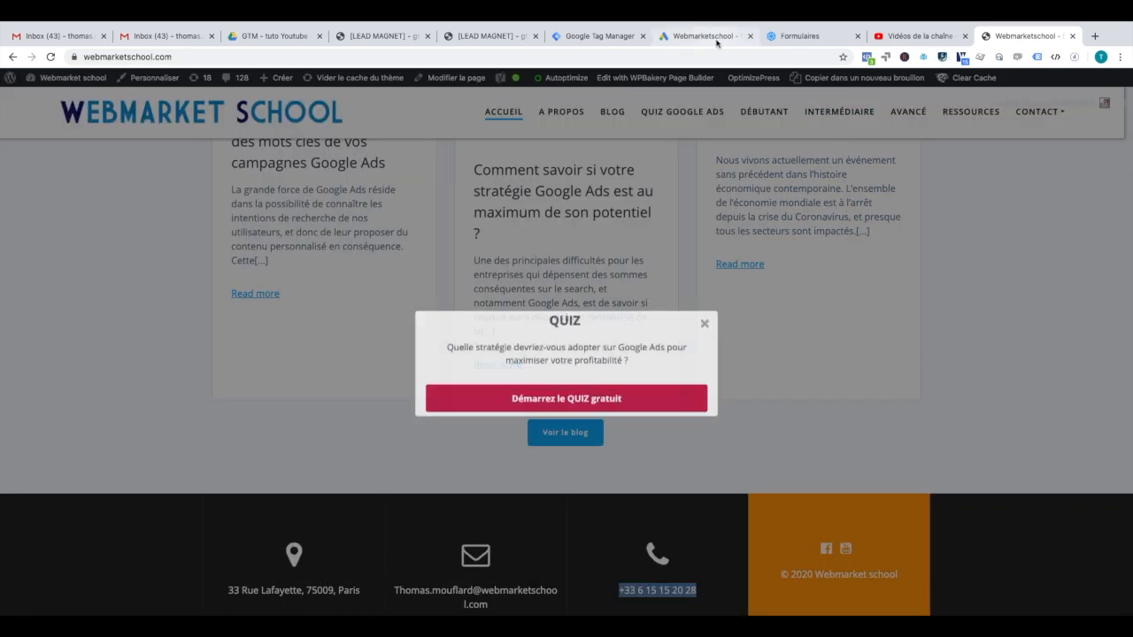
pyautogui.click(715, 39)
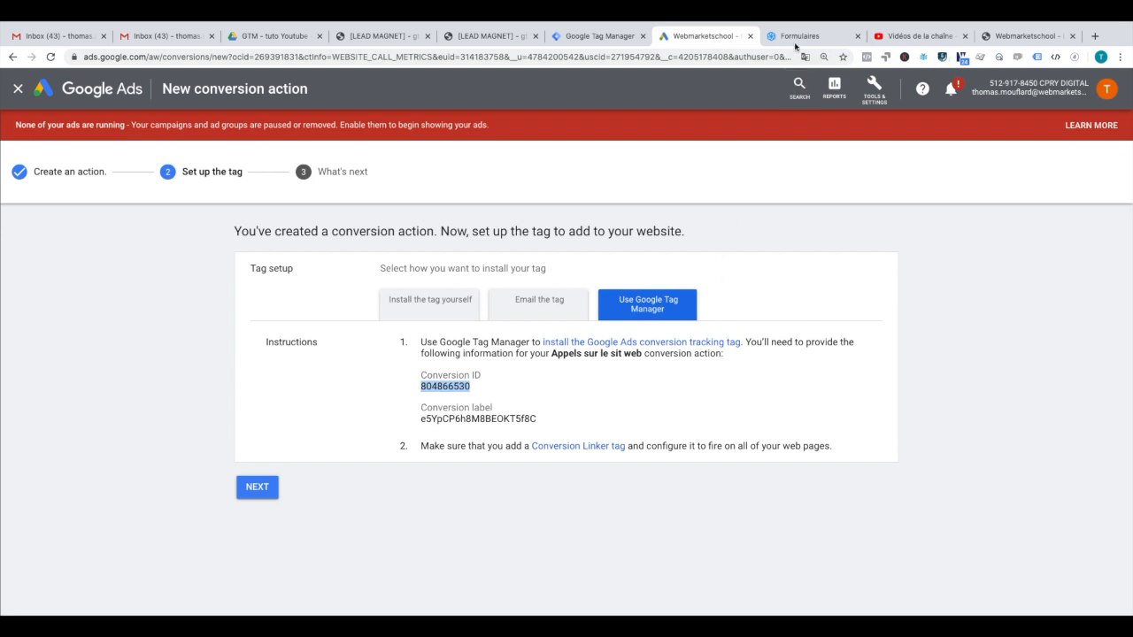
# Step: Paste the site phone number into Displayed Phone Number and set Conversion ID to {{Gads - ID}}
pyautogui.click(600, 36)
pyautogui.click(495, 255)
pyautogui.hotkey('ctrl', 'v')
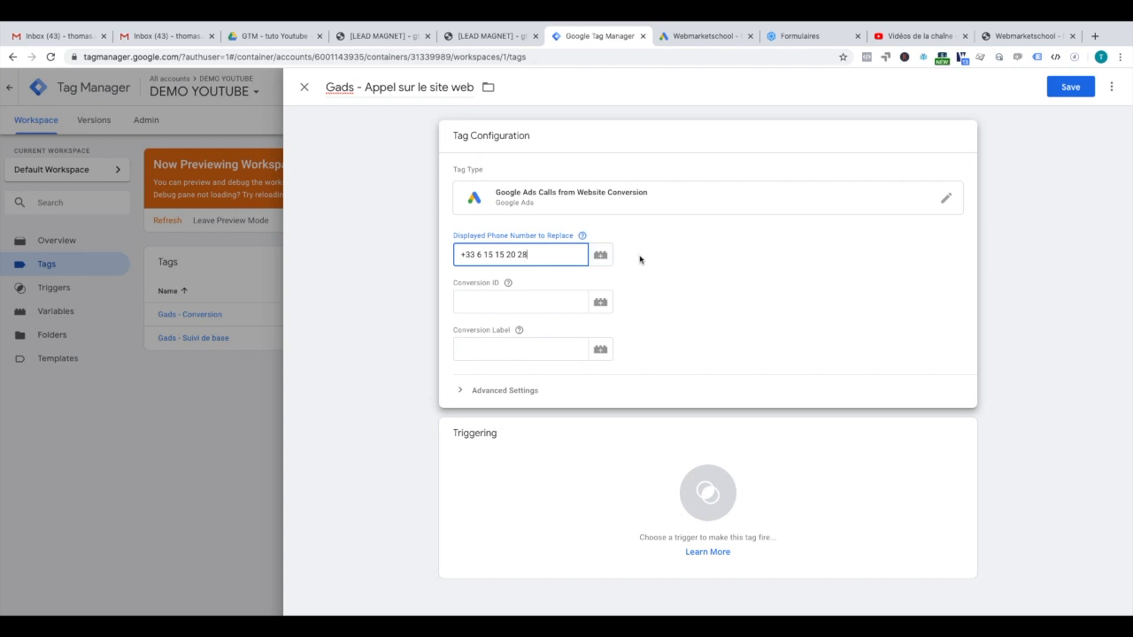
pyautogui.click(600, 302)
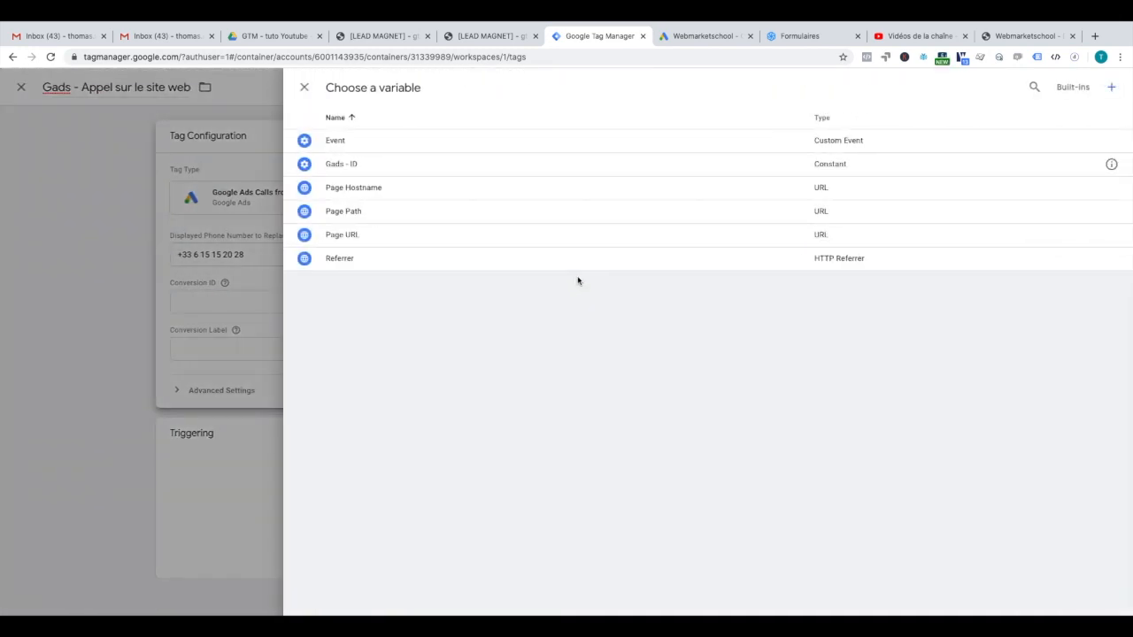
pyautogui.click(509, 165)
# Step: Copy the conversion label from Google Ads into the tag's Conversion Label field
pyautogui.click(545, 347)
pyautogui.click(701, 36)
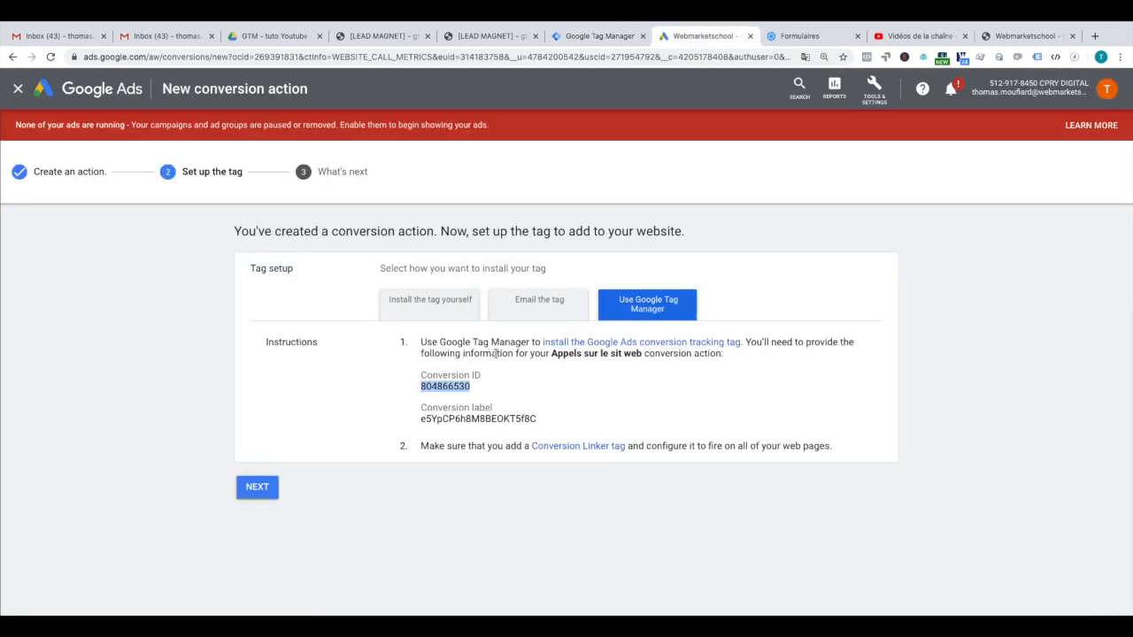
pyautogui.doubleClick(493, 419)
pyautogui.hotkey('ctrl', 'c')
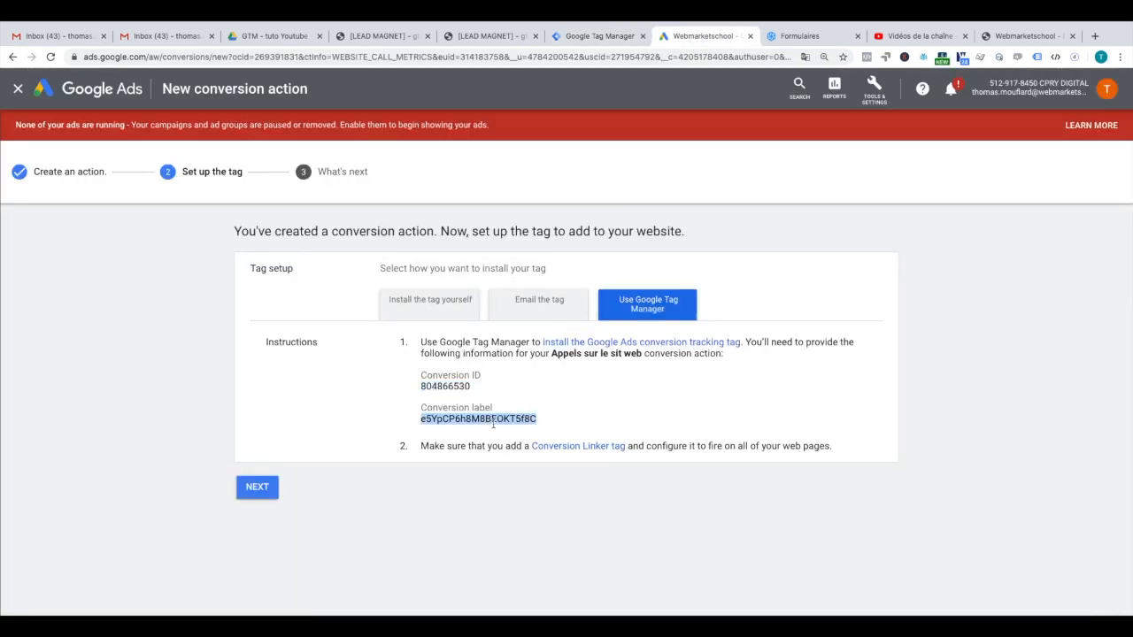
pyautogui.click(597, 36)
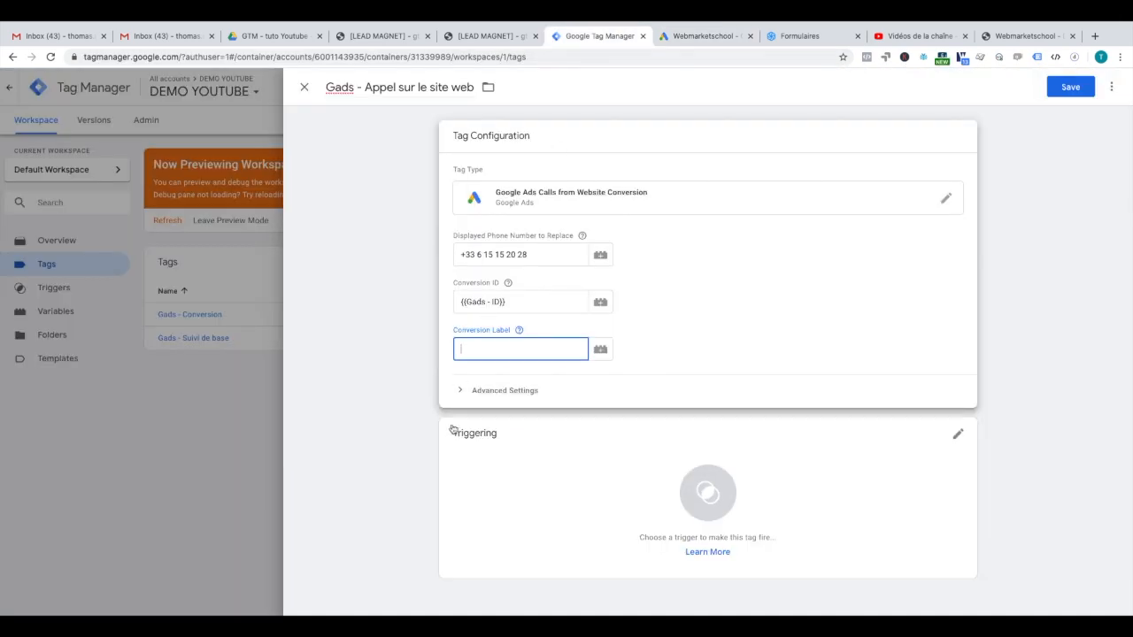
pyautogui.hotkey('ctrl', 'v')
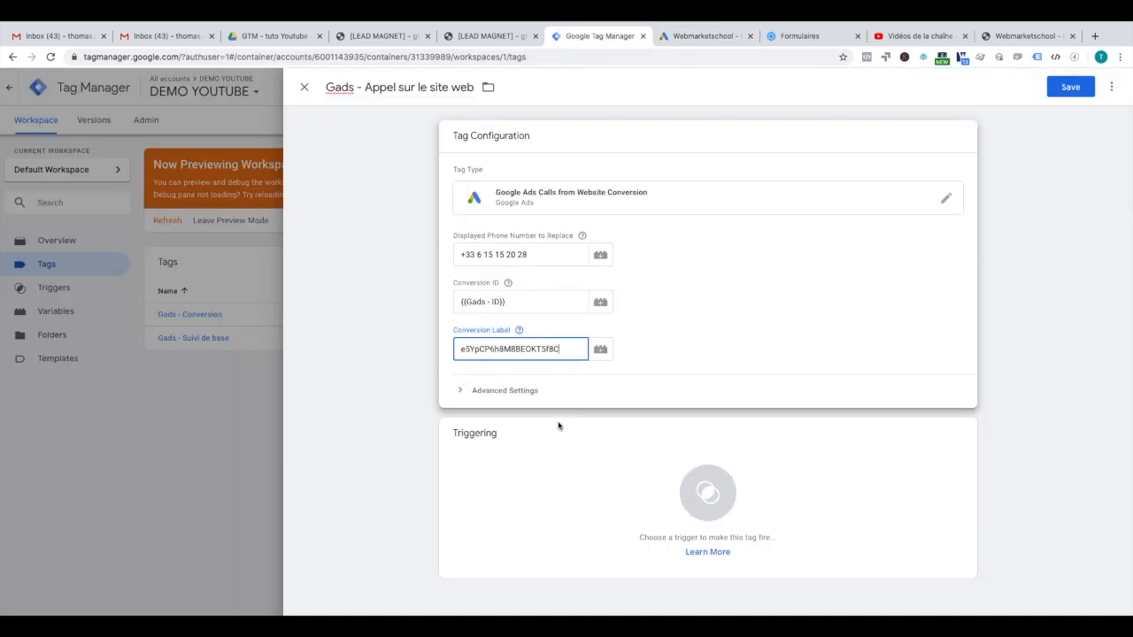
pyautogui.click(707, 496)
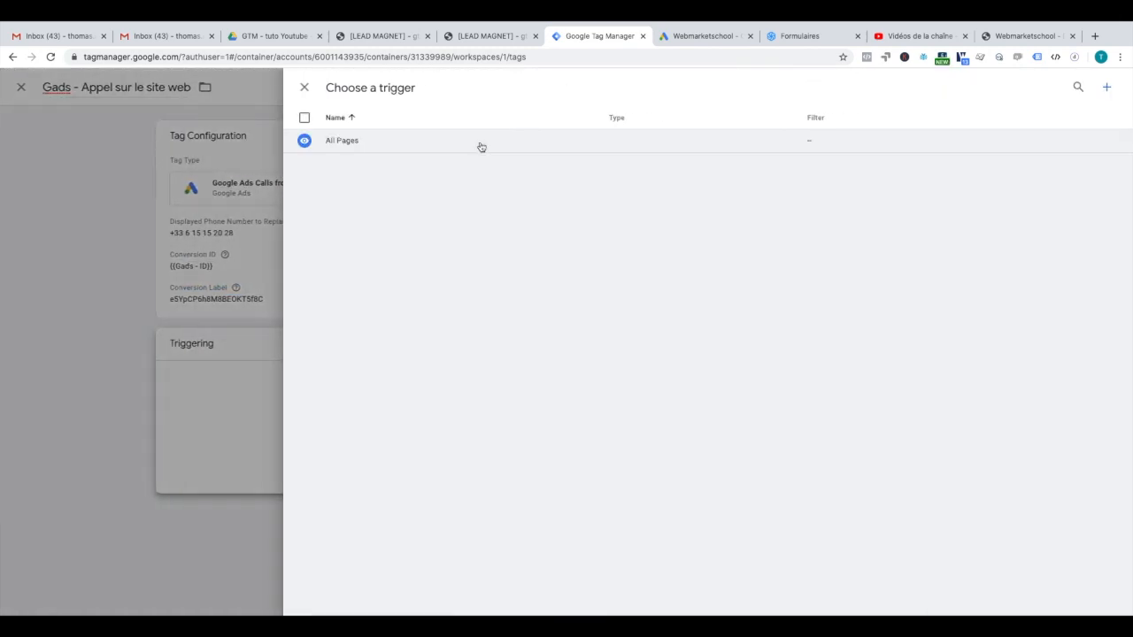
# Step: Attach the All Pages trigger to the Gads - Appel sur le site web tag and save it
pyautogui.click(475, 146)
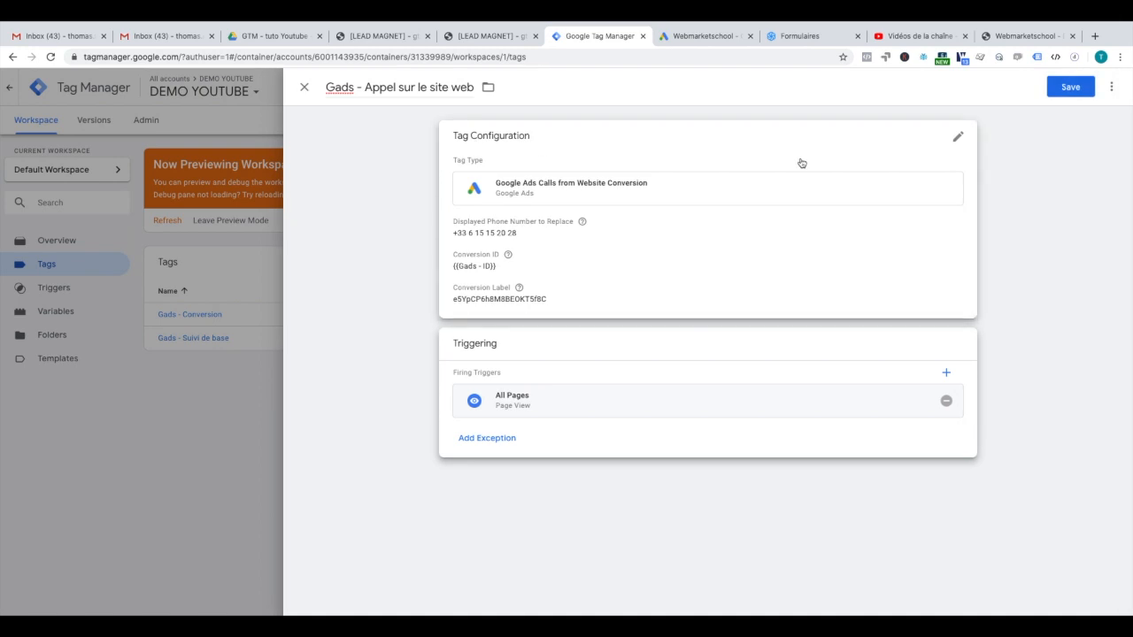
pyautogui.click(1079, 88)
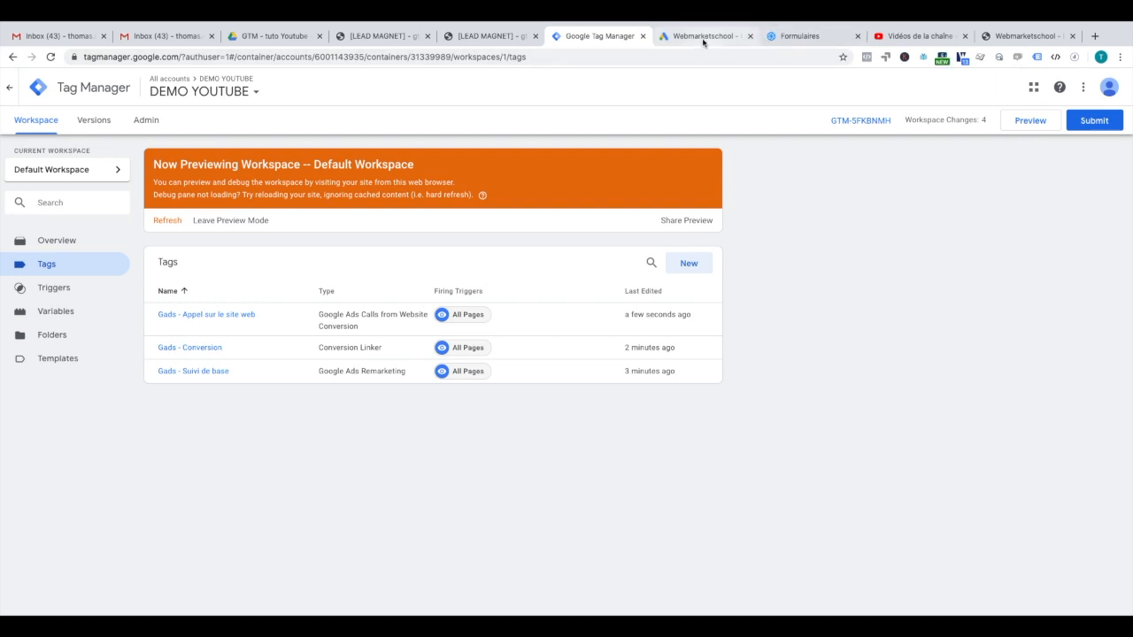
pyautogui.click(1010, 36)
# Step: Close the QUIZ popup and highlight the phone number in the site footer
pyautogui.click(706, 323)
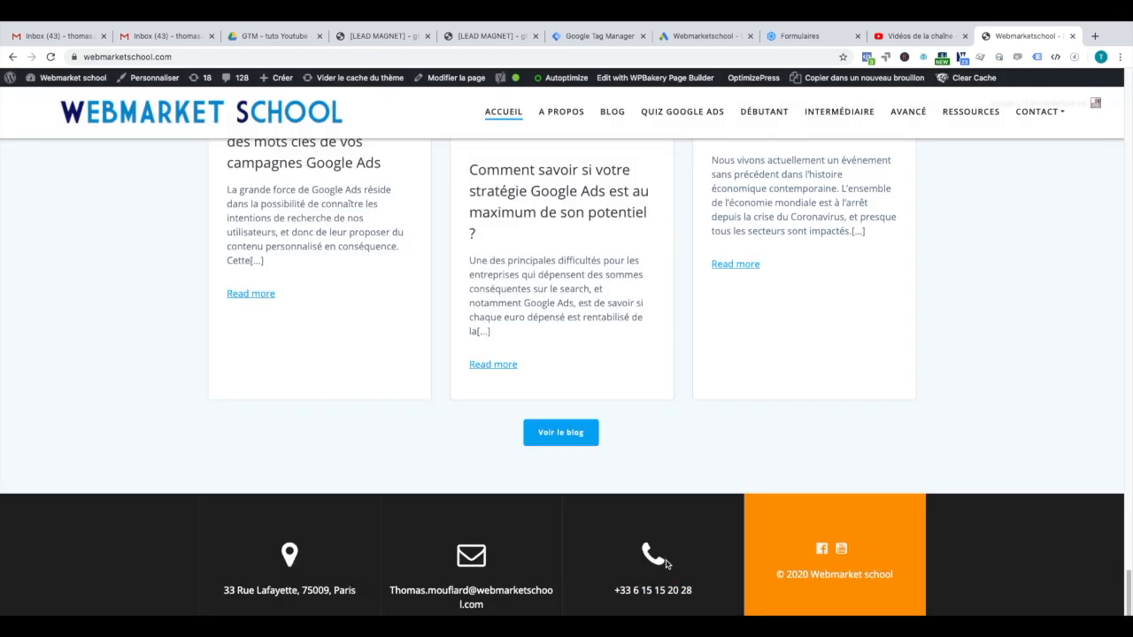
pyautogui.moveTo(613, 590)
pyautogui.mouseDown()
pyautogui.moveTo(693, 591)
pyautogui.moveTo(616, 590)
pyautogui.mouseUp()
pyautogui.click(690, 592)
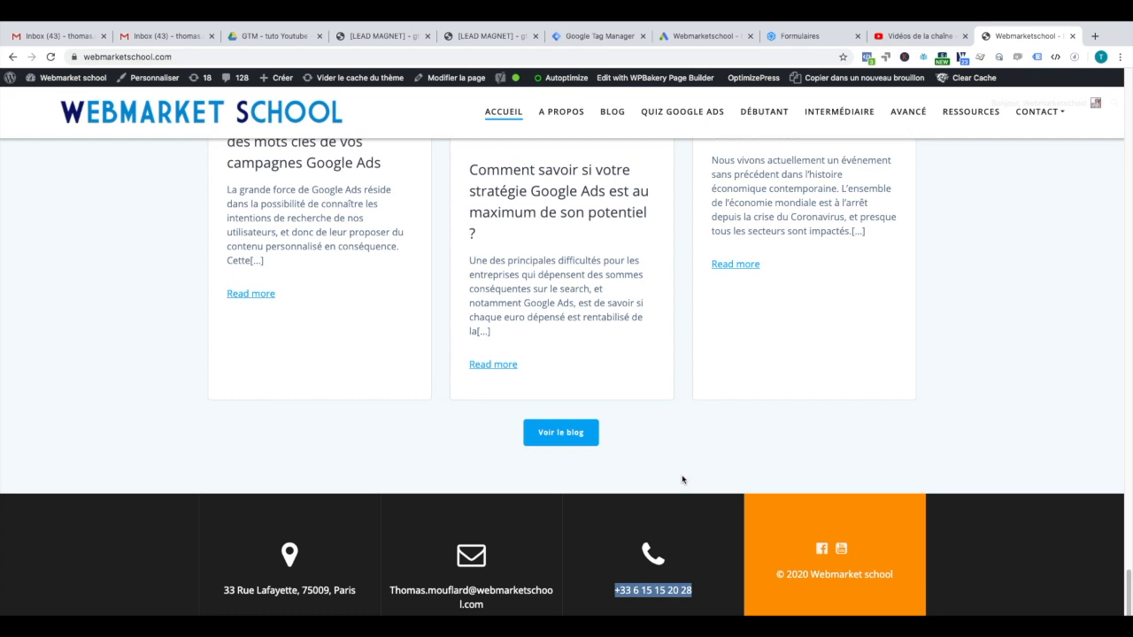
pyautogui.click(616, 591)
pyautogui.moveTo(616, 591); pyautogui.dragTo(682, 592)
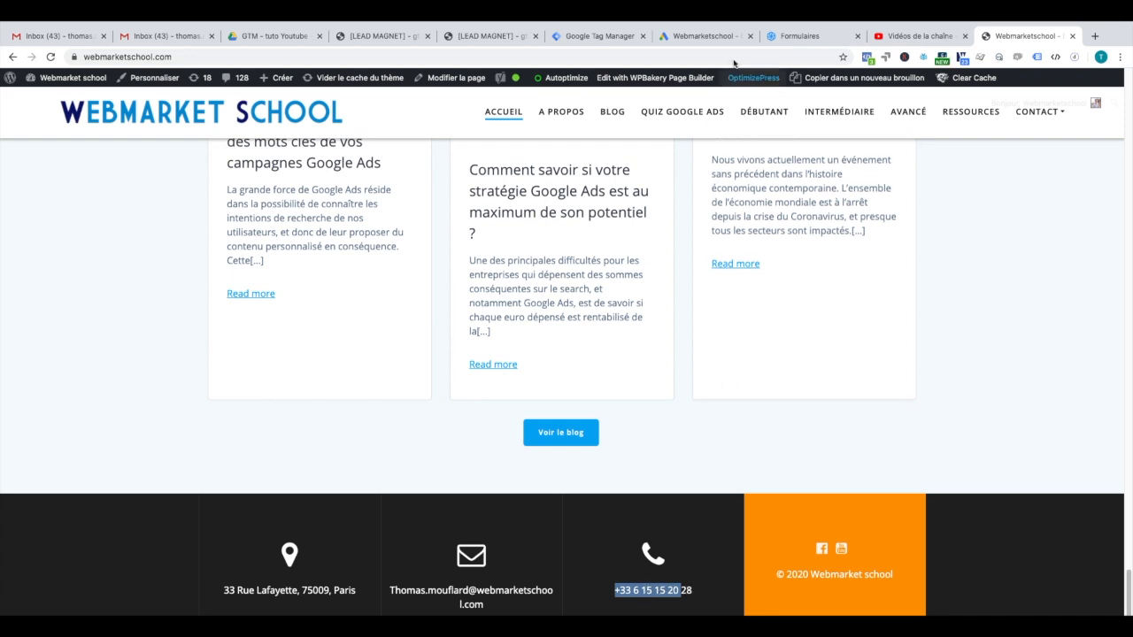
pyautogui.click(685, 40)
# Step: Complete the Appels sur le sit web call conversion through NEXT and DONE
pyautogui.click(257, 489)
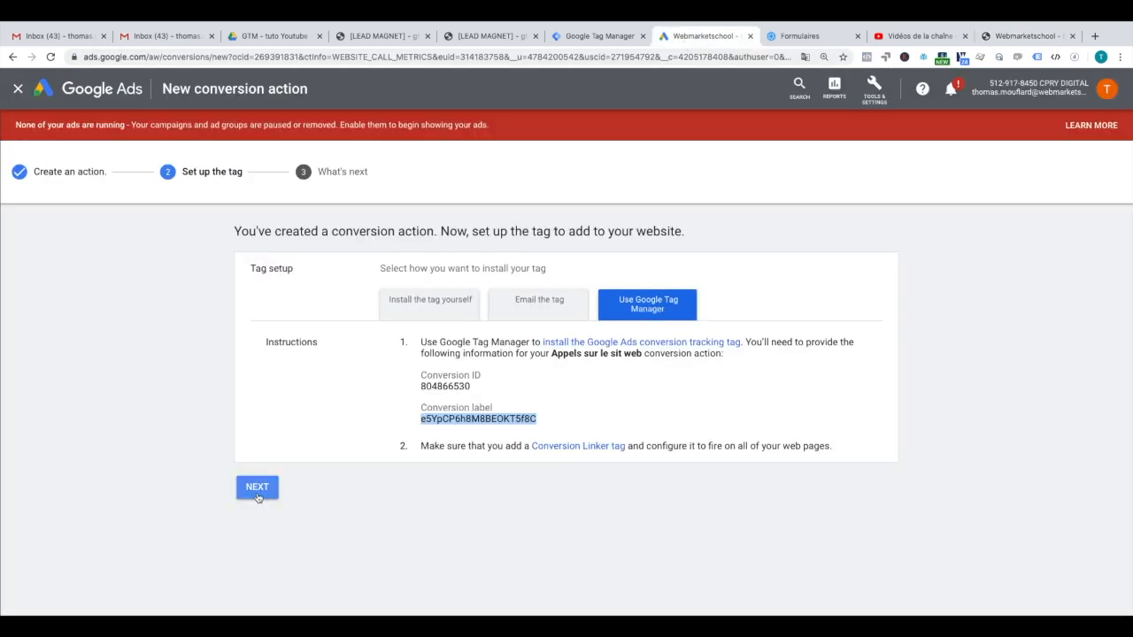
pyautogui.click(259, 410)
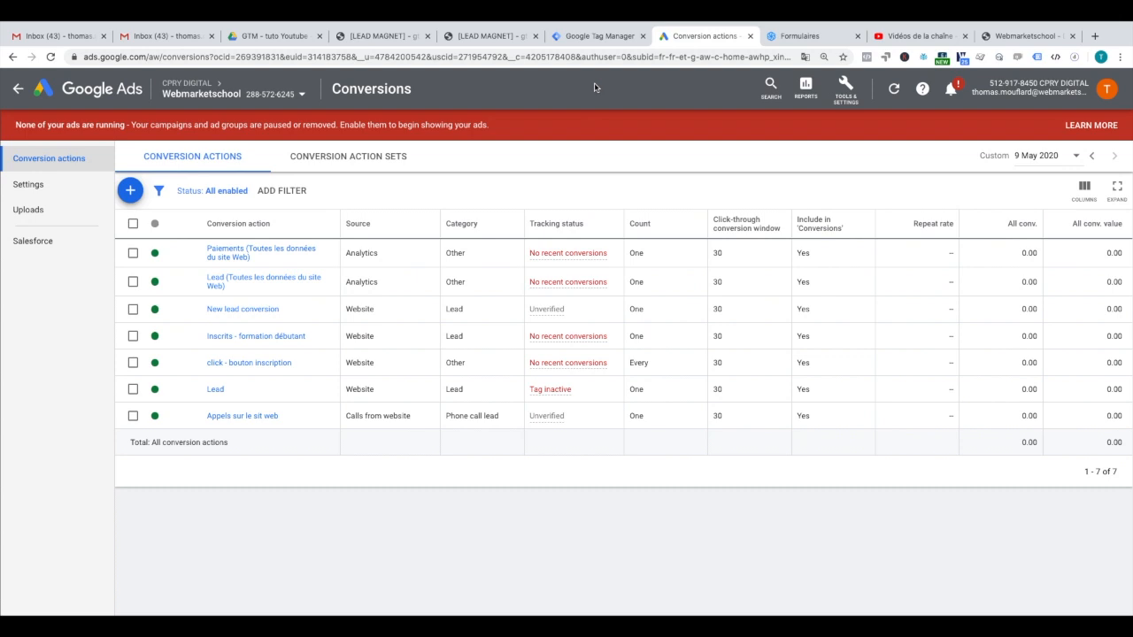
pyautogui.click(602, 36)
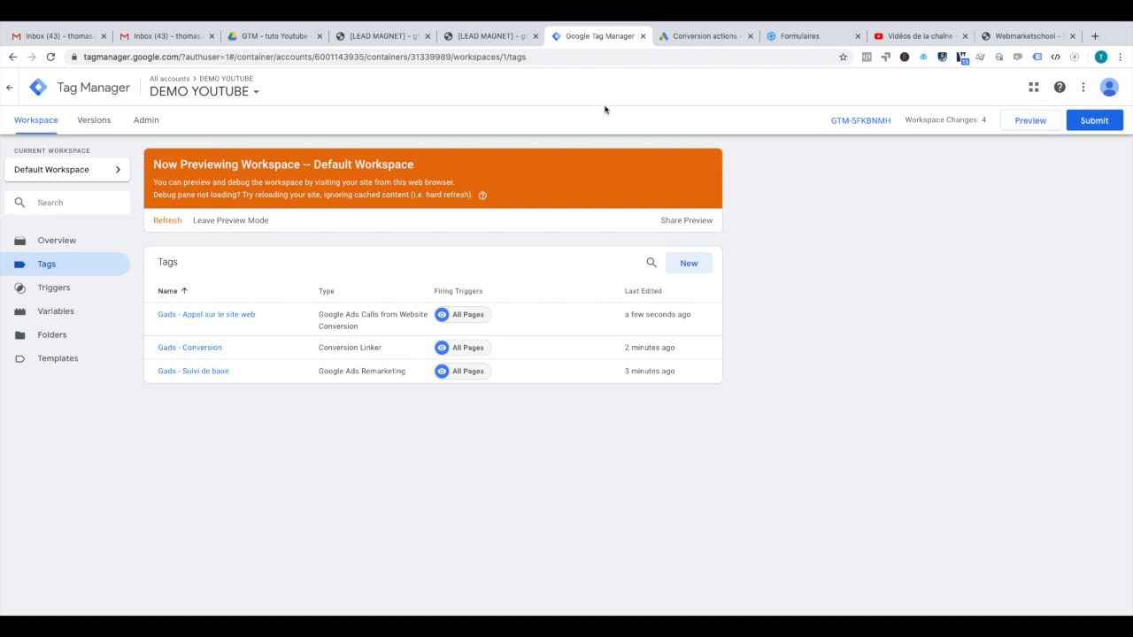
# Step: Check in the lead magnet page's debug pane that all three Gads tags fired
pyautogui.click(375, 37)
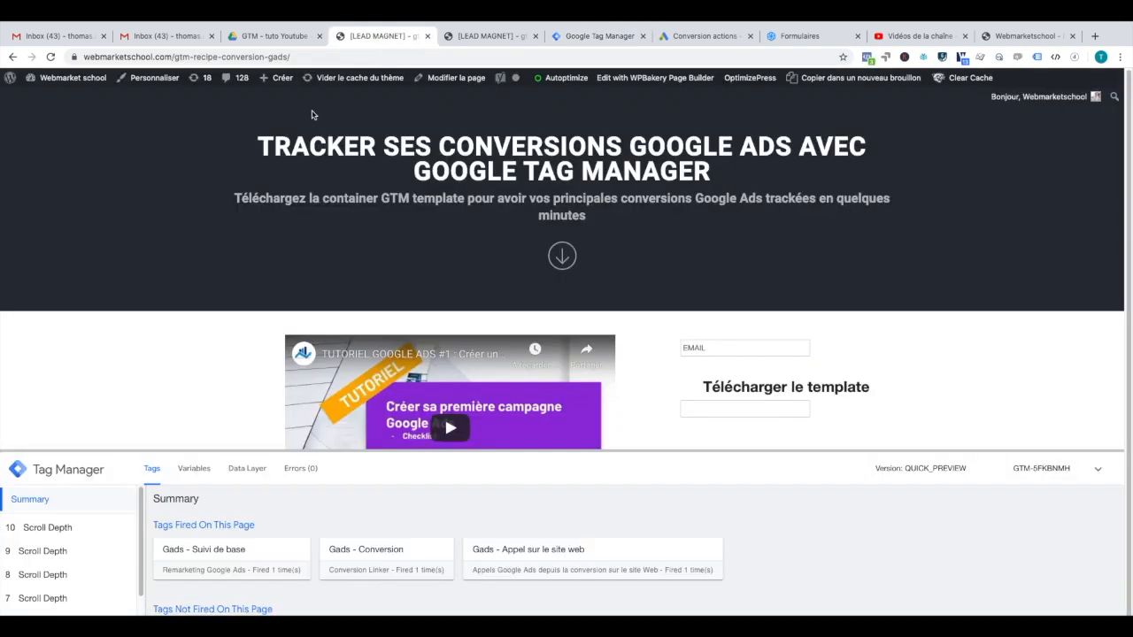
pyautogui.moveTo(245, 451); pyautogui.dragTo(247, 418)
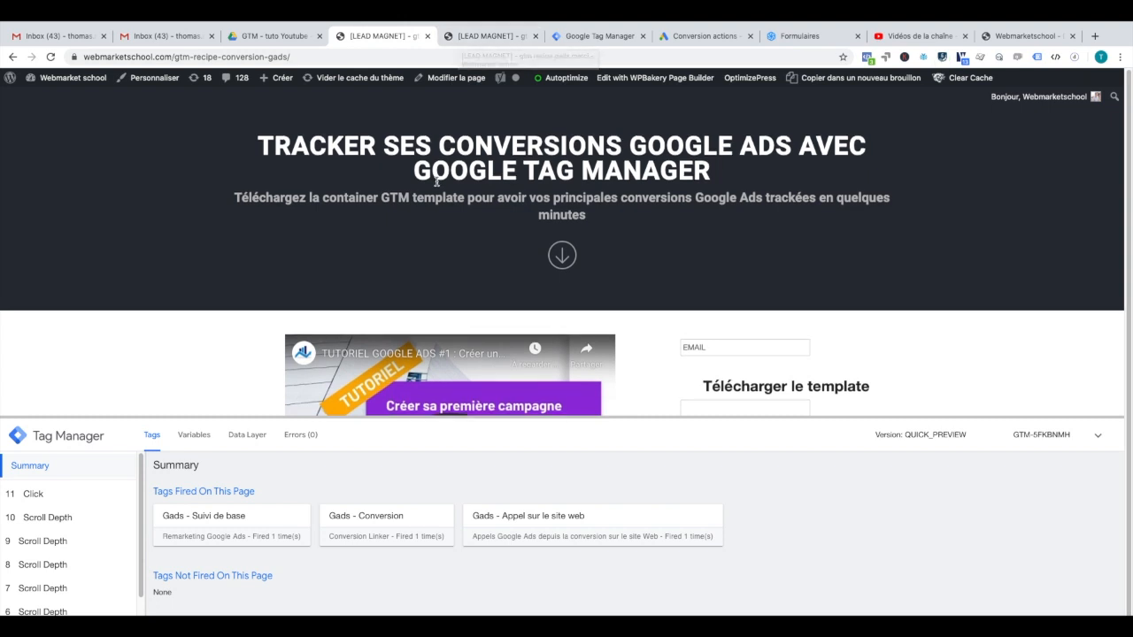
pyautogui.scroll(-1, 436, 181)
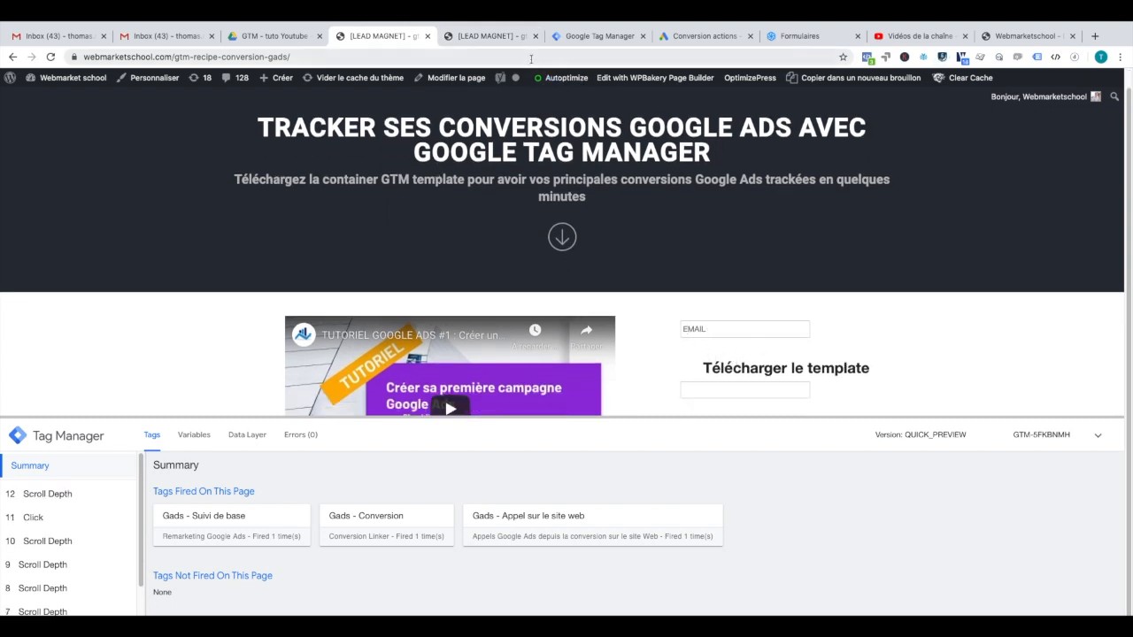
pyautogui.click(485, 38)
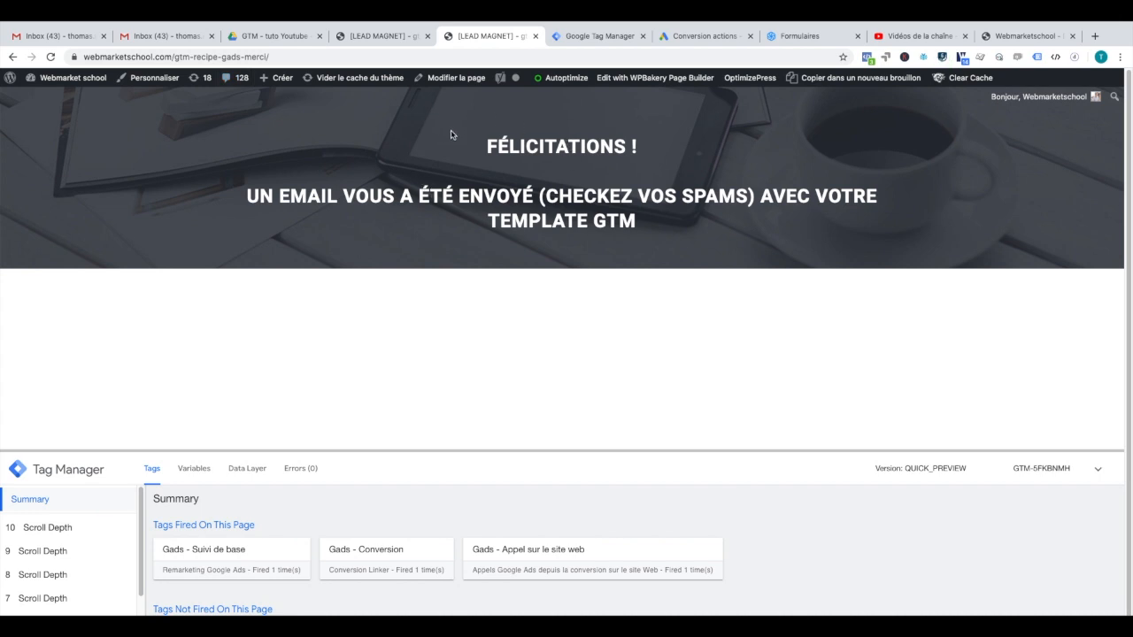
pyautogui.click(355, 39)
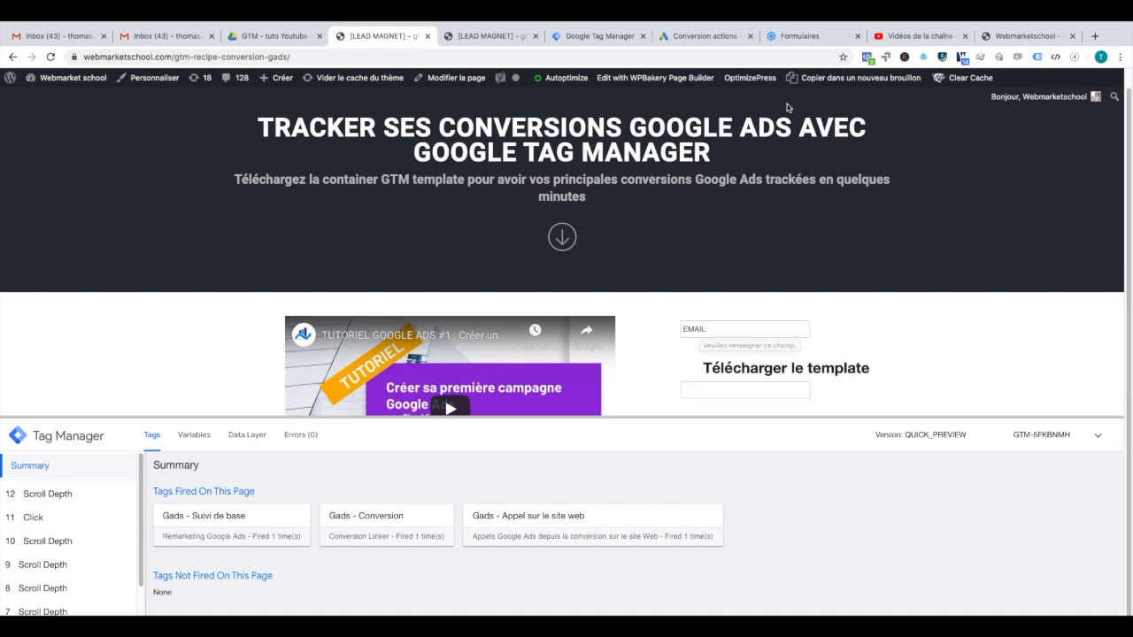
pyautogui.click(492, 37)
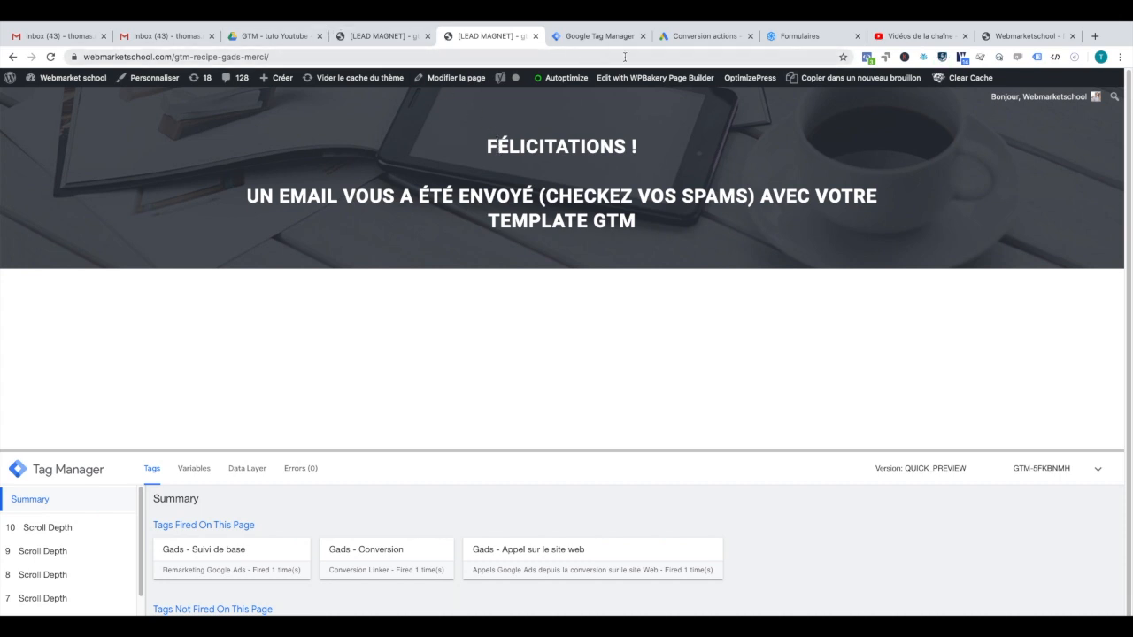
pyautogui.click(706, 42)
# Step: Start a website conversion named 'Page de remerciement' with category Submit lead form
pyautogui.click(129, 190)
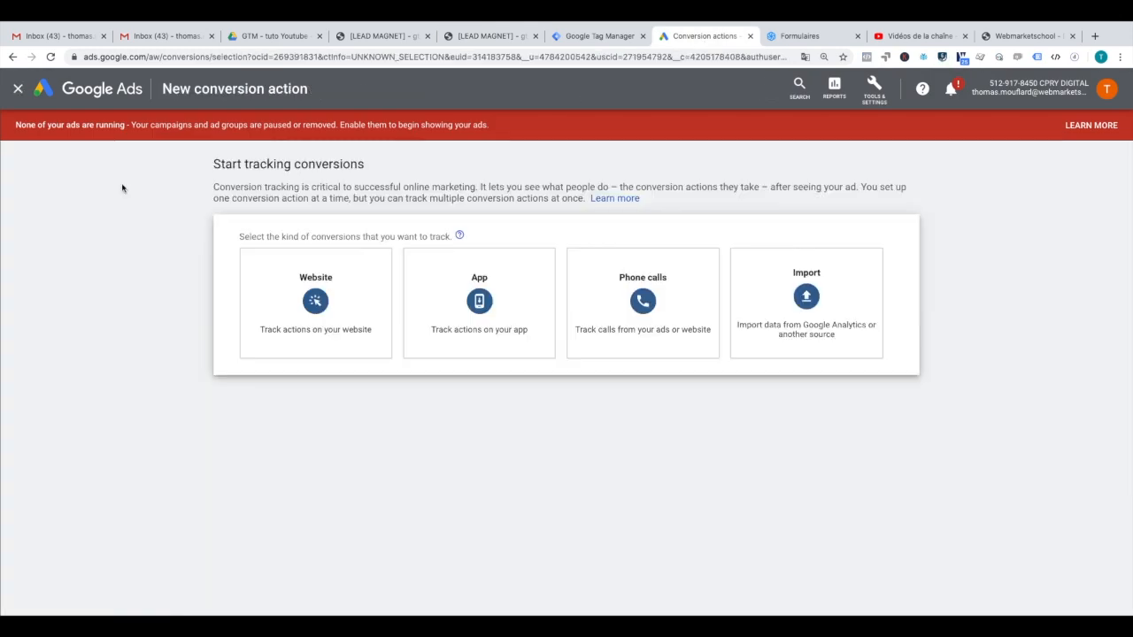
pyautogui.click(264, 278)
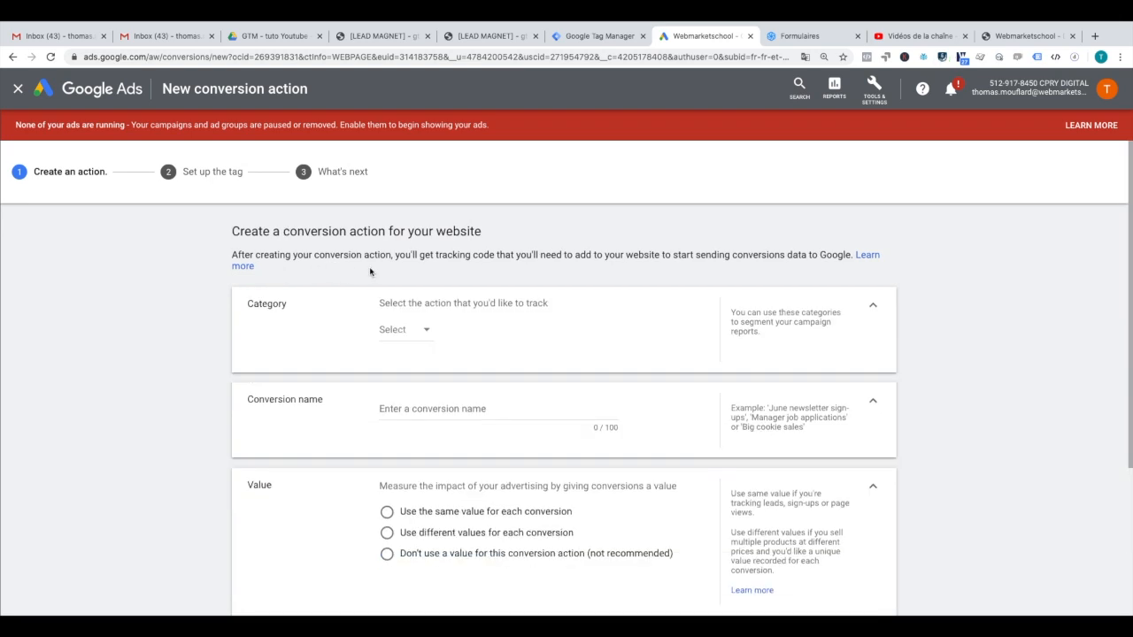
pyautogui.click(472, 412)
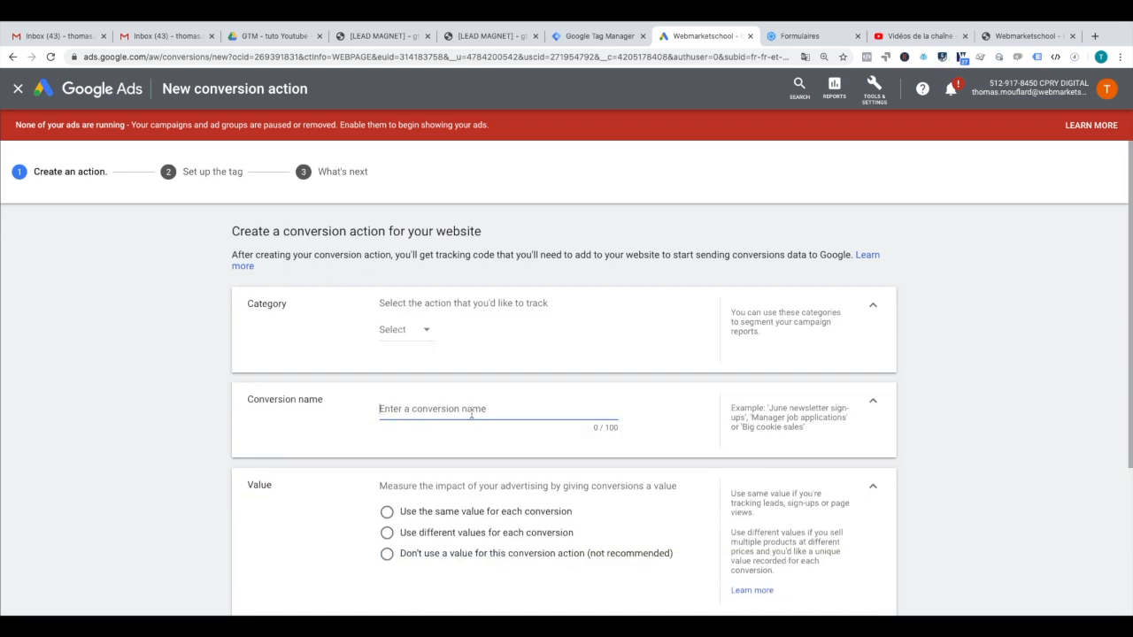
pyautogui.write('P')
pyautogui.press('BackSpace')
pyautogui.write('Page de remerciement')
pyautogui.click(400, 333)
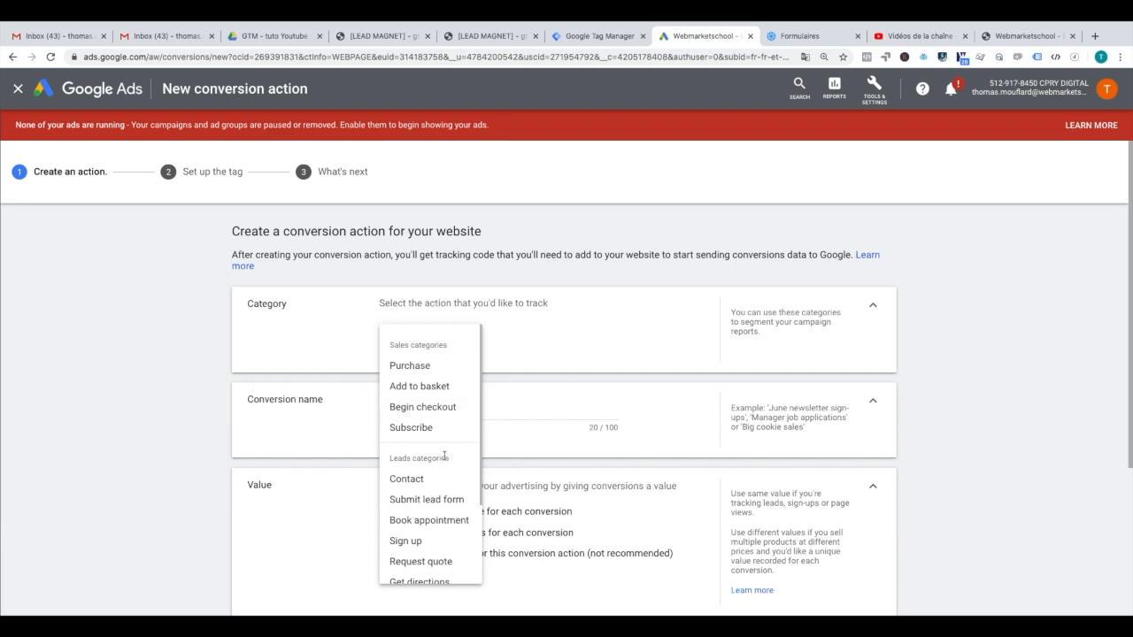
pyautogui.click(448, 500)
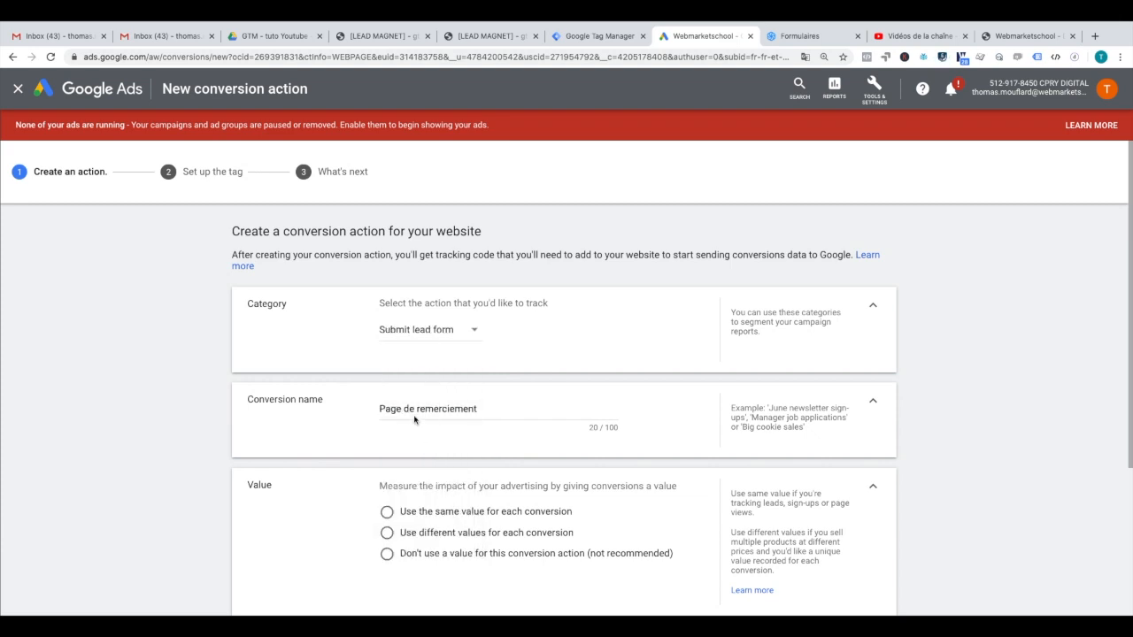
# Step: Give it a fixed value of 2 EUR, count One, Position-based attribution, and show Tag Manager setup
pyautogui.scroll(-2, 416, 423)
pyautogui.click(388, 437)
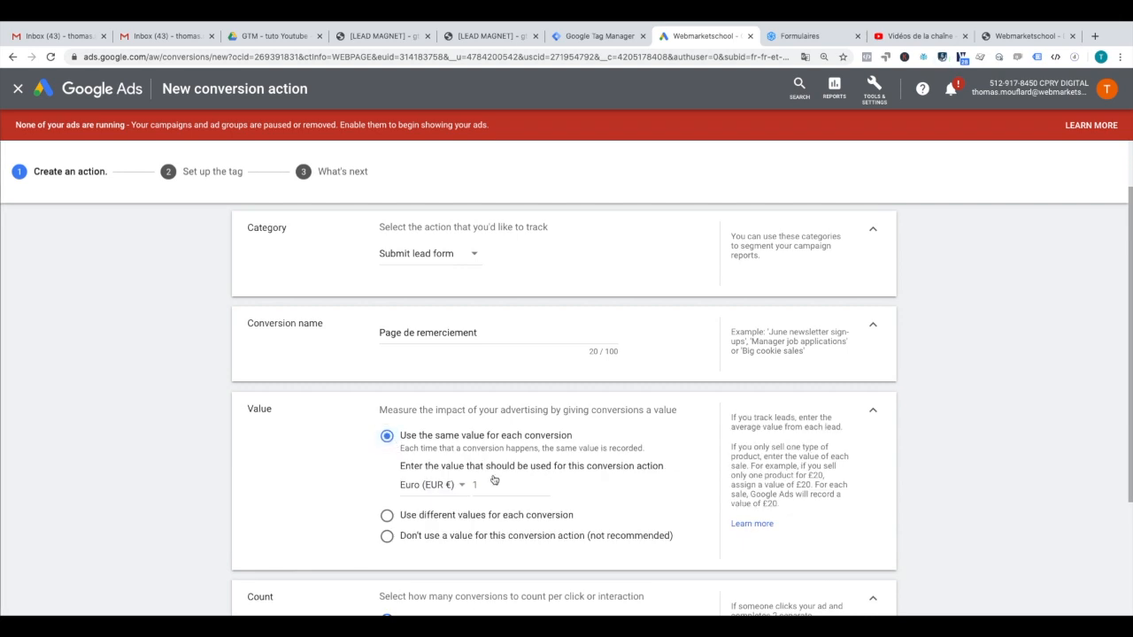
pyautogui.click(496, 485)
pyautogui.write('2')
pyautogui.scroll(-3, 470, 466)
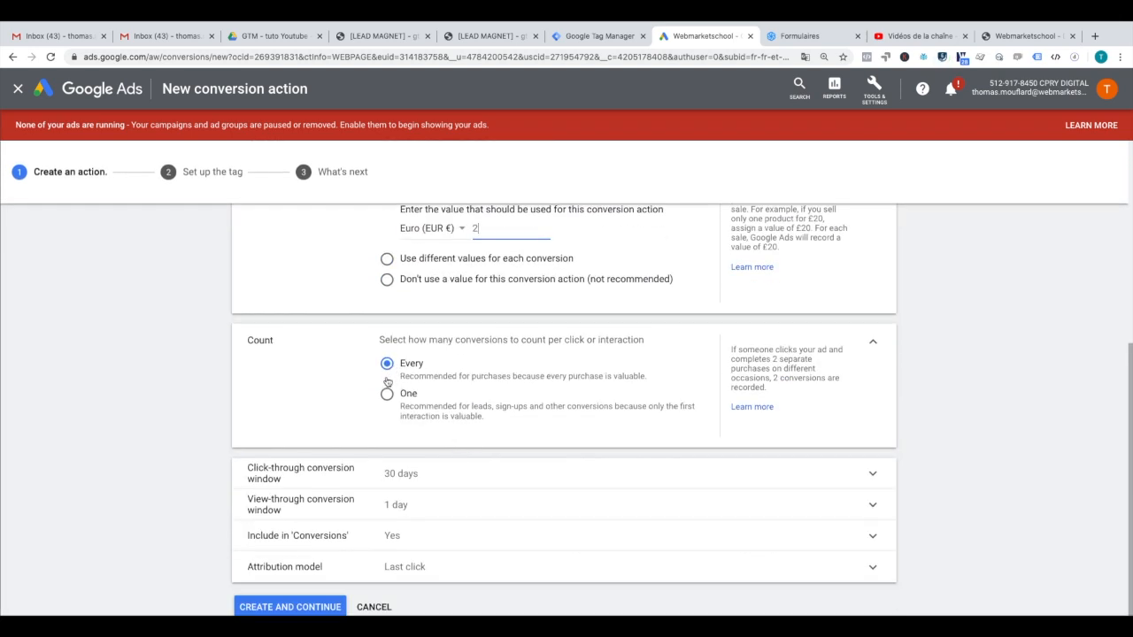
pyautogui.click(387, 394)
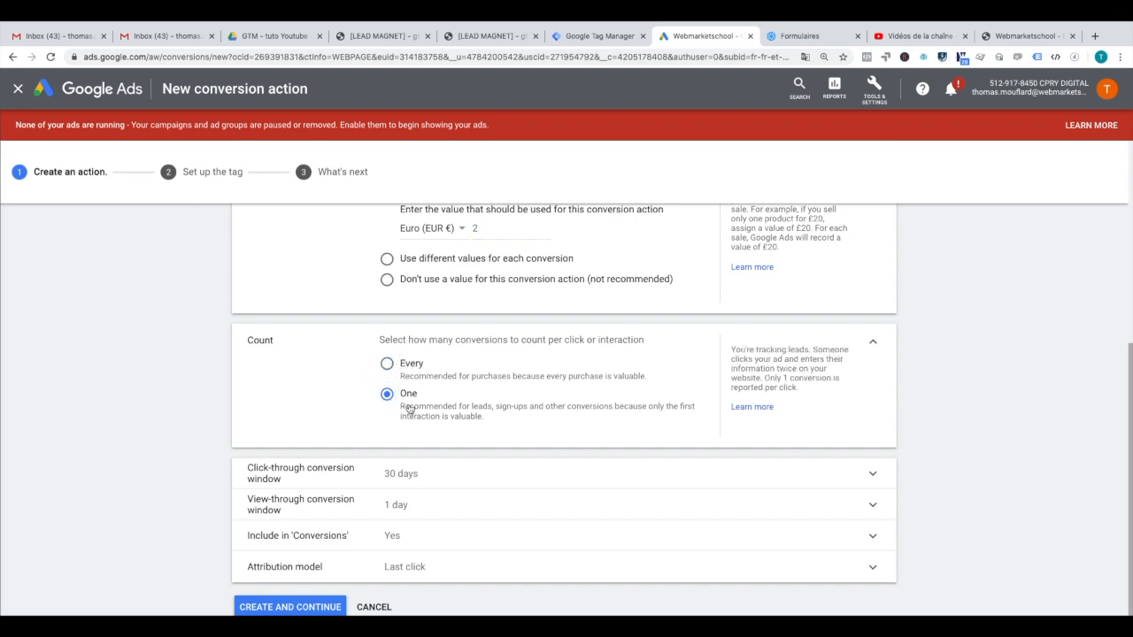
pyautogui.click(500, 557)
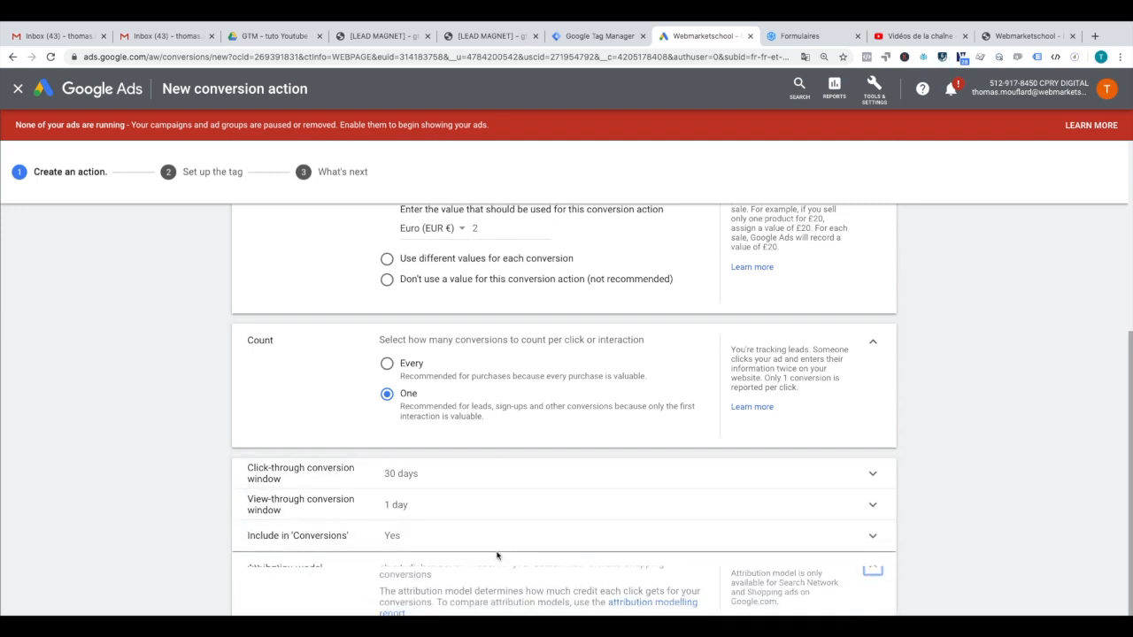
pyautogui.click(422, 556)
pyautogui.click(415, 536)
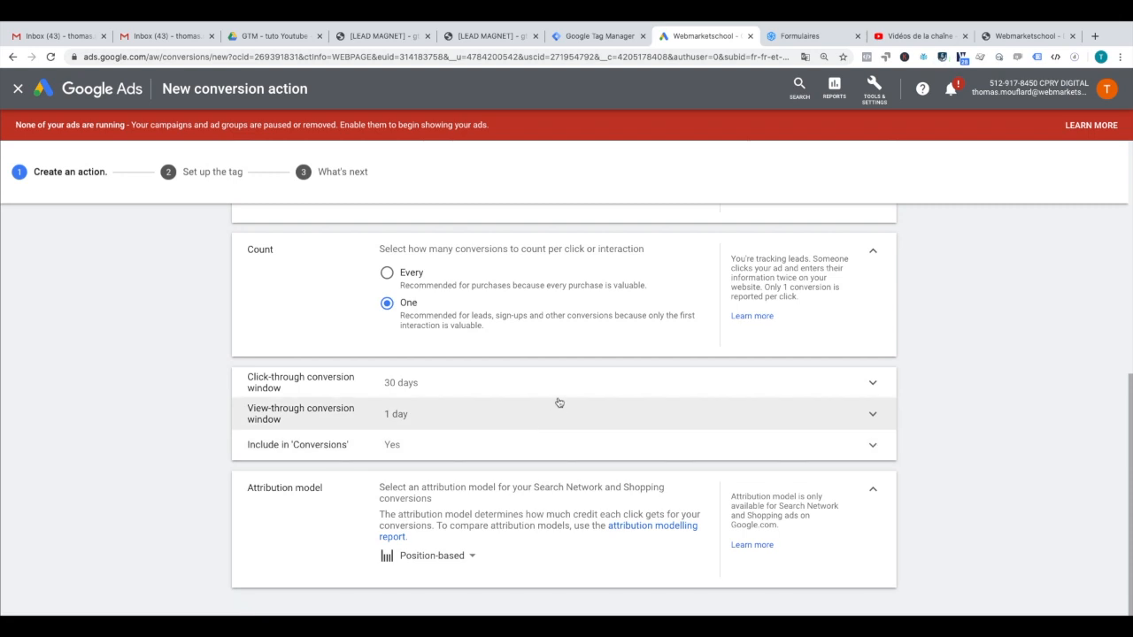
pyautogui.click(636, 326)
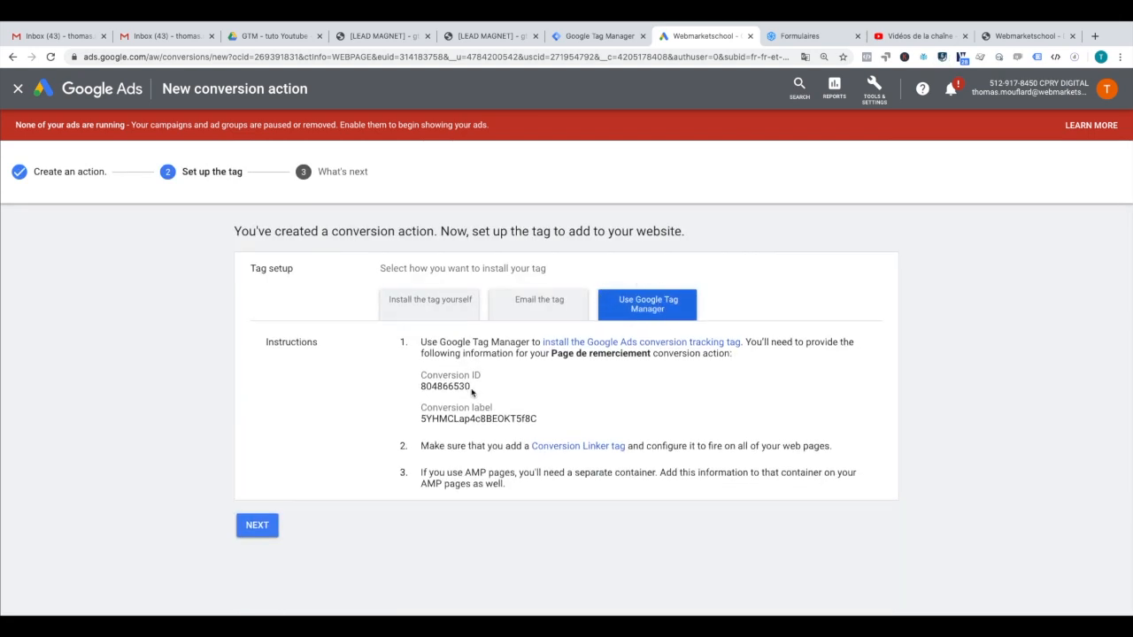
pyautogui.click(611, 37)
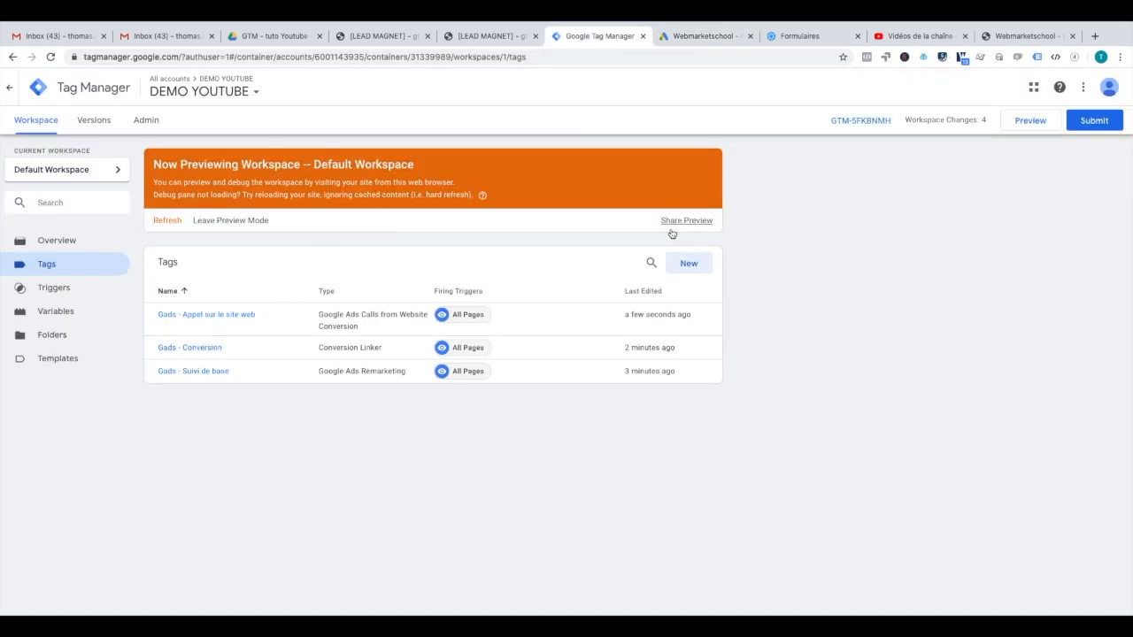
# Step: Create a Google Ads Conversion Tracking tag named 'Gads - Page de remerciement'
pyautogui.click(676, 263)
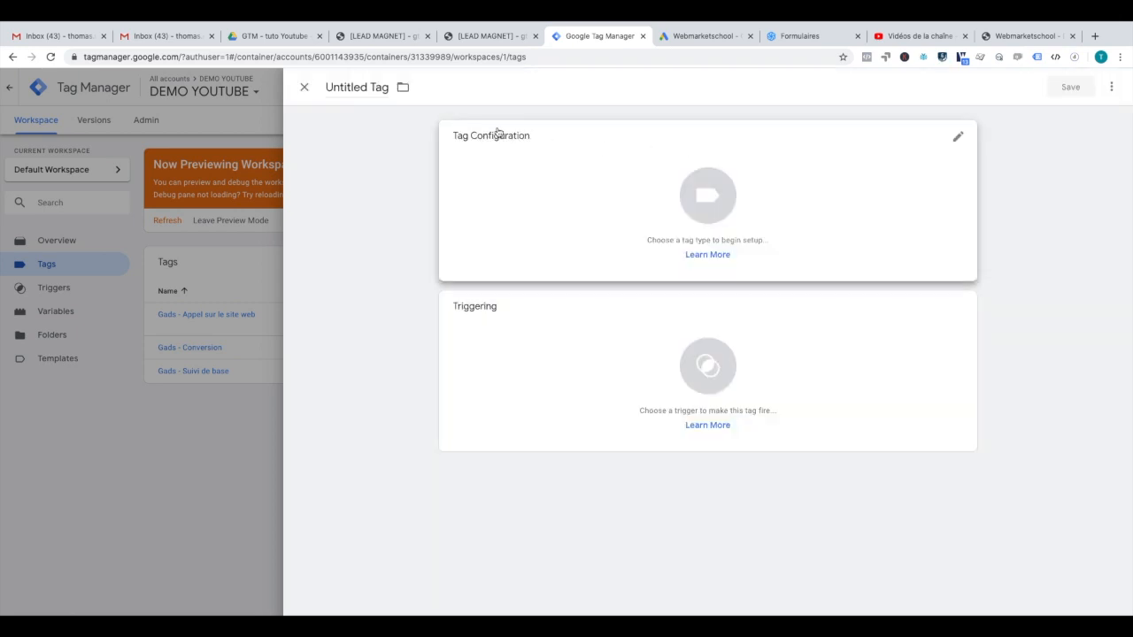
pyautogui.tripleClick(356, 88)
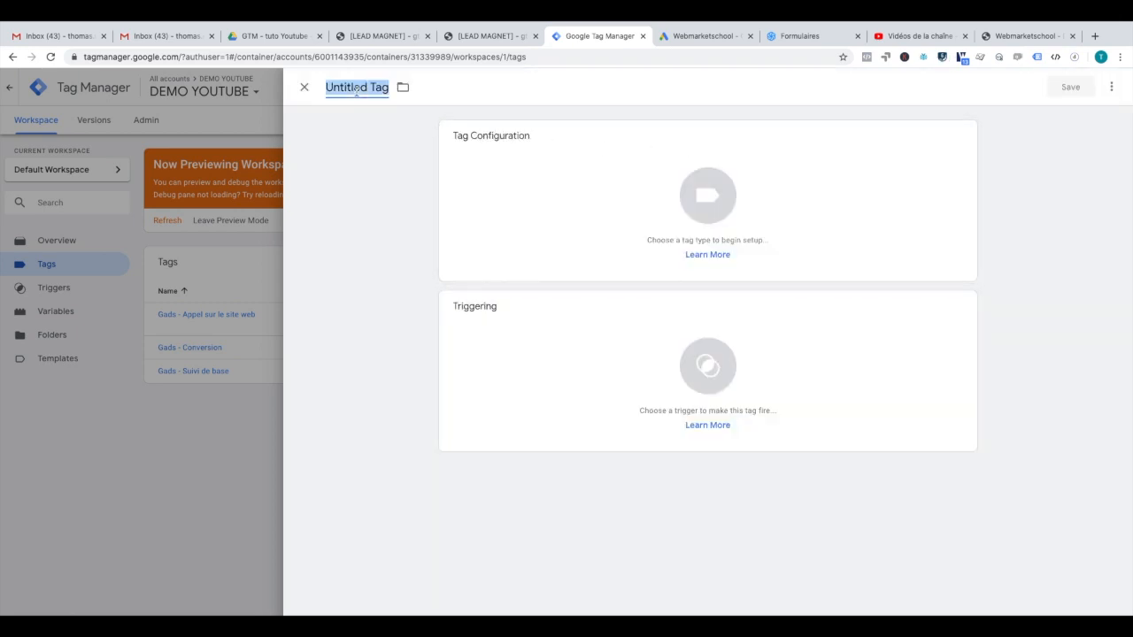
pyautogui.press('BackSpace')
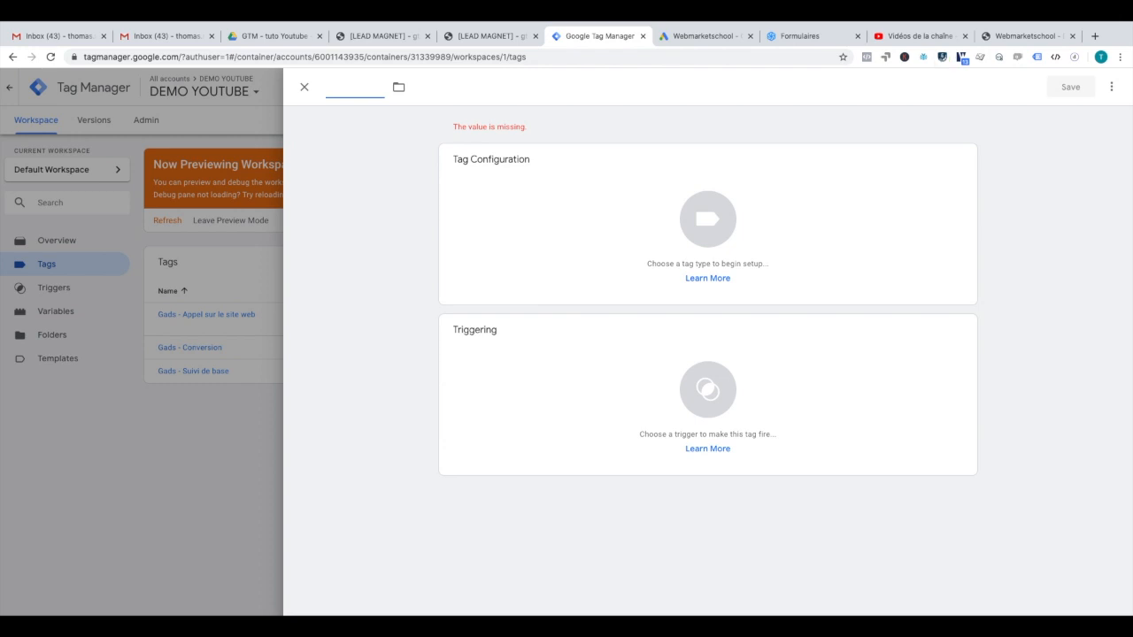
pyautogui.write('Gads')
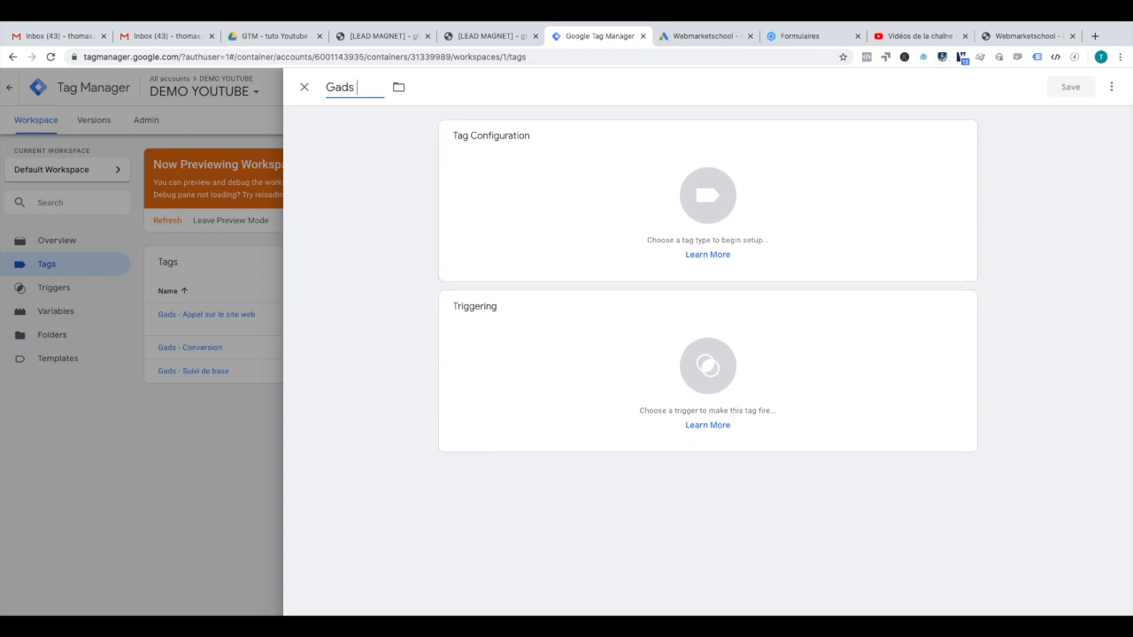
pyautogui.write(' - Page de remerciement')
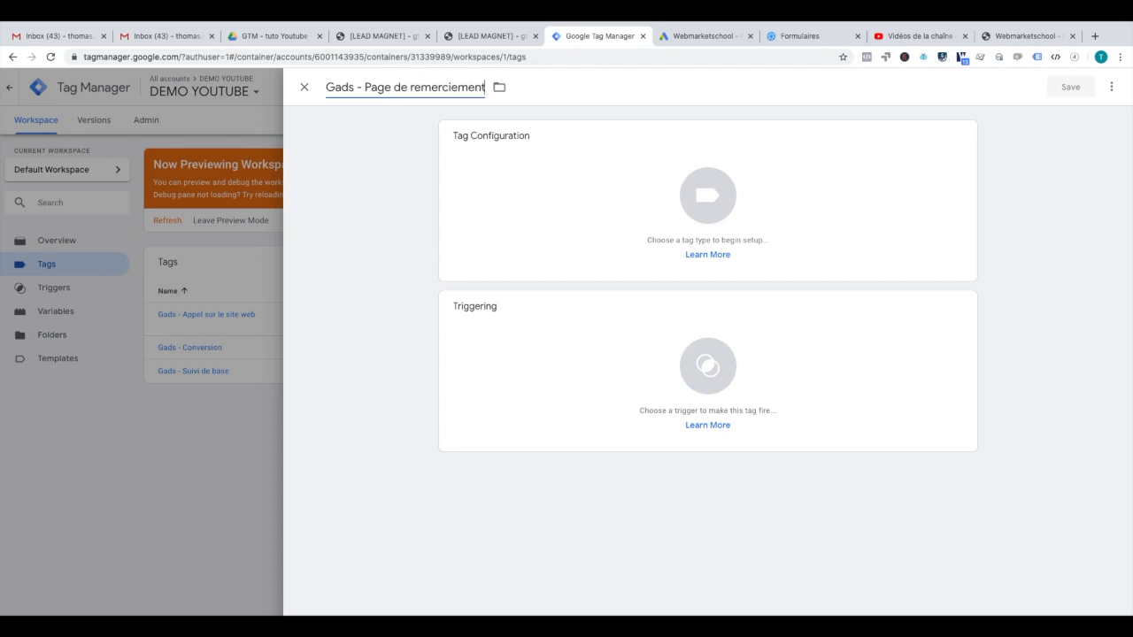
pyautogui.click(551, 189)
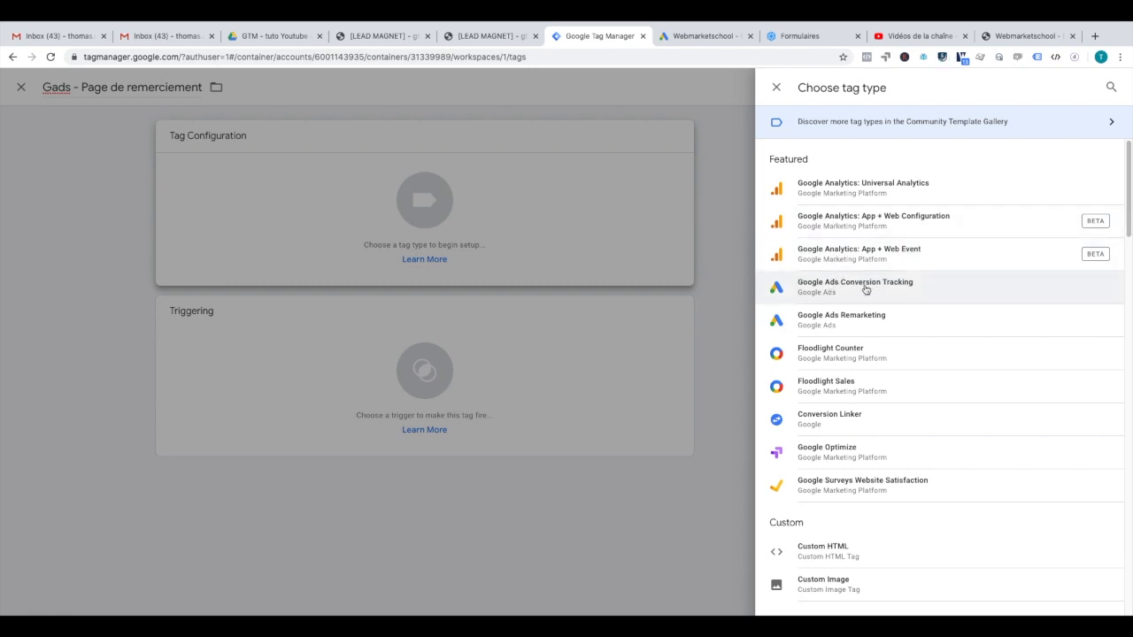
pyautogui.click(868, 290)
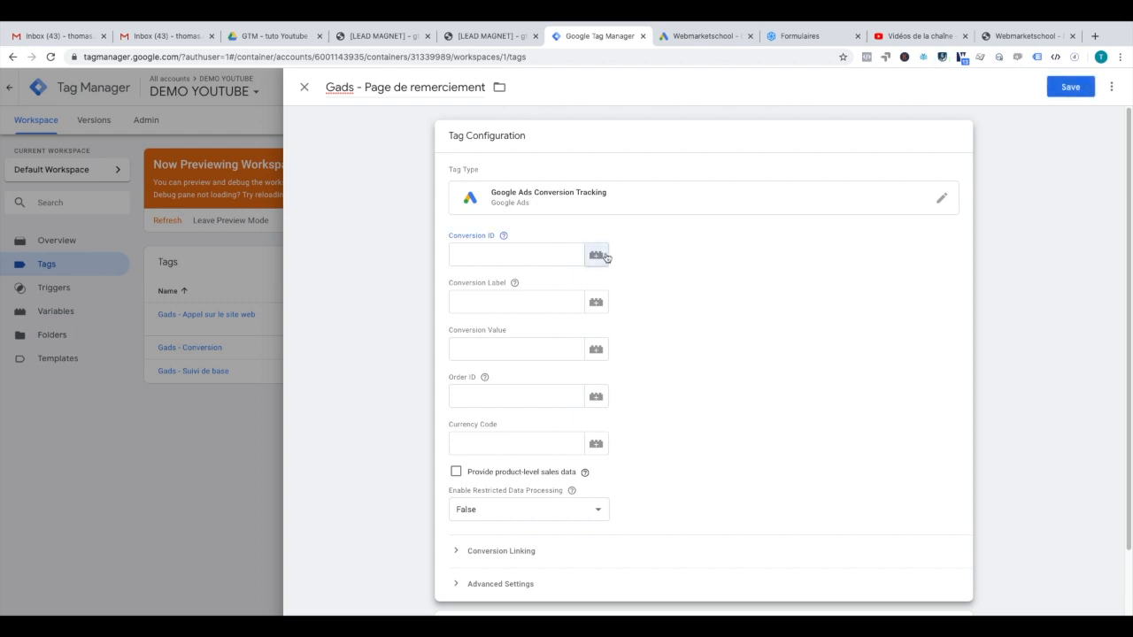
# Step: Set its Conversion ID to {{Gads - ID}} and paste the copied conversion label from Google Ads
pyautogui.click(600, 257)
pyautogui.click(571, 165)
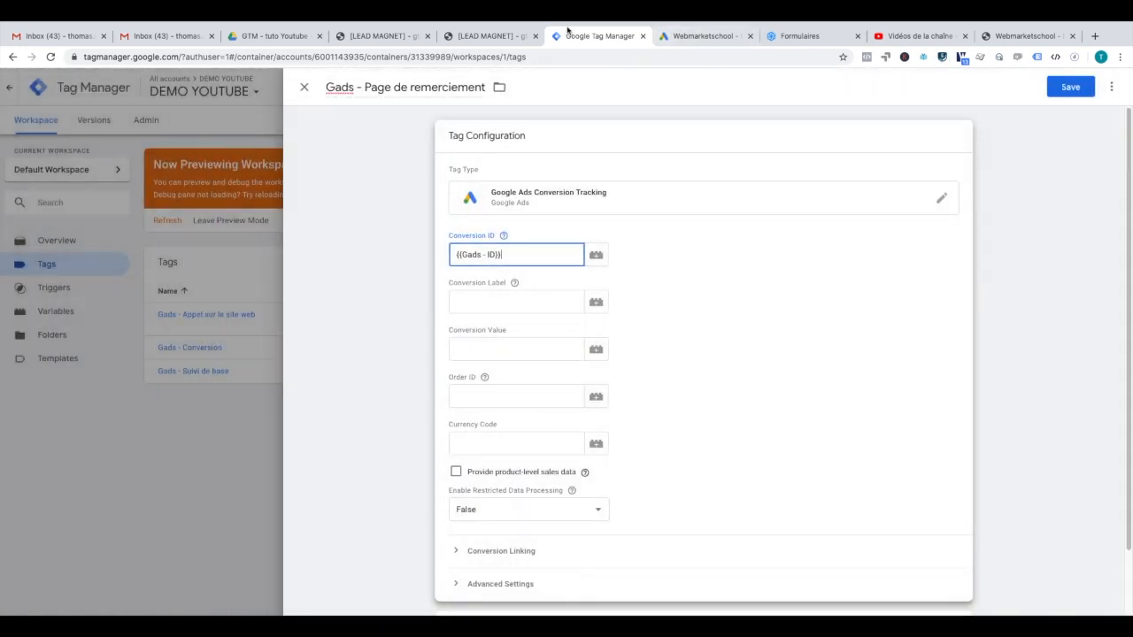
pyautogui.click(704, 37)
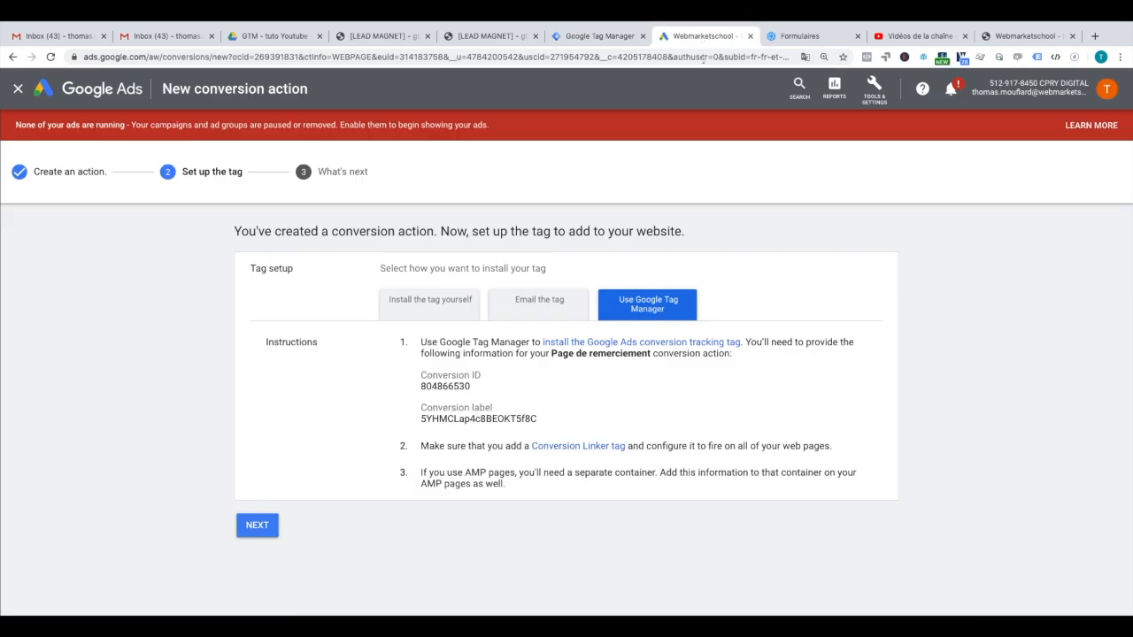
pyautogui.doubleClick(487, 419)
pyautogui.hotkey('ctrl', 'c')
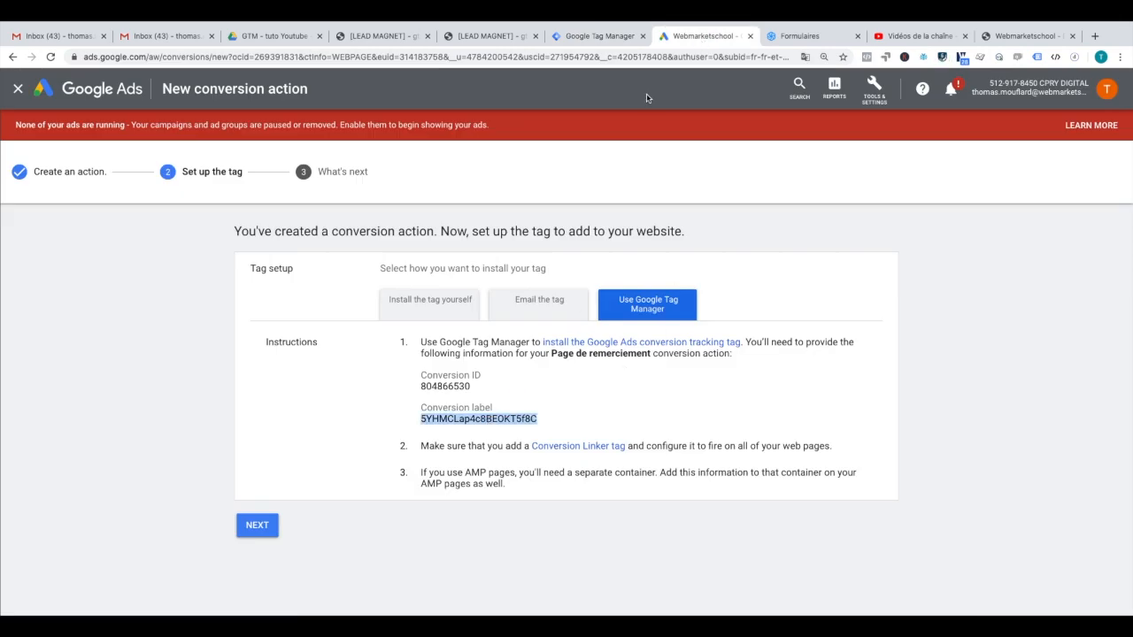
pyautogui.click(594, 39)
pyautogui.click(509, 302)
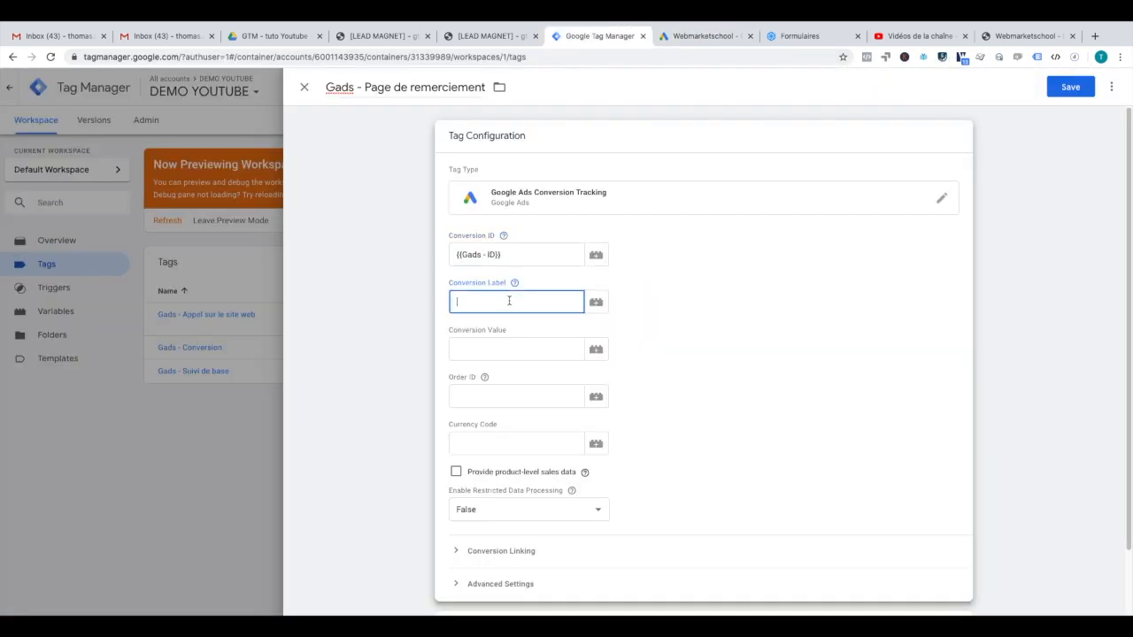
pyautogui.hotkey('ctrl', 'v')
pyautogui.scroll(-2, 740, 358)
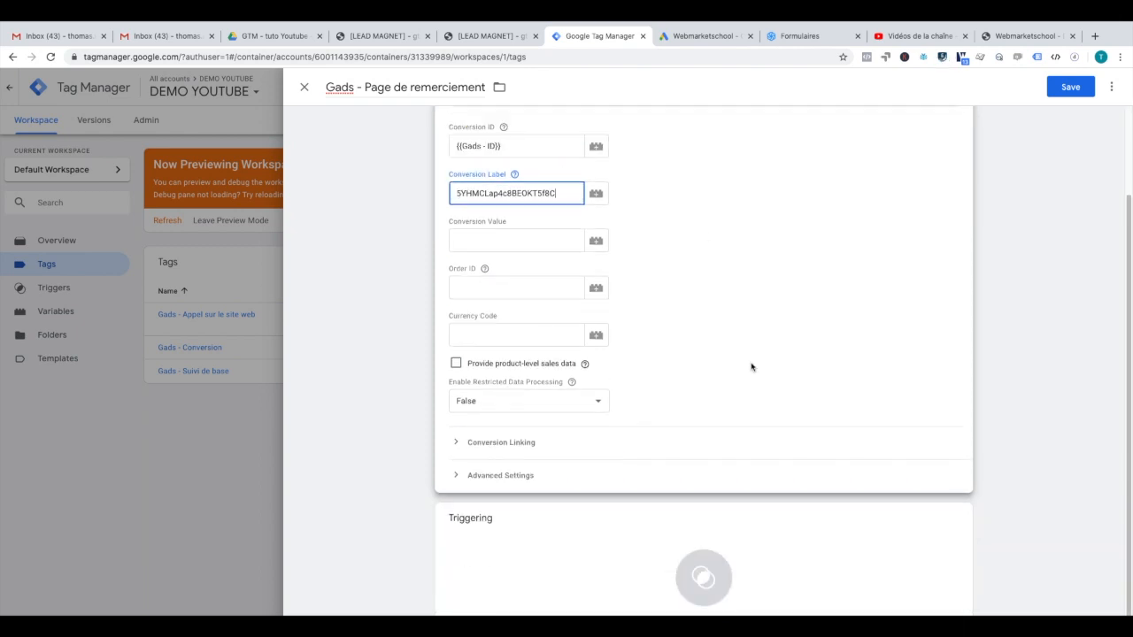
pyautogui.scroll(-1, 741, 355)
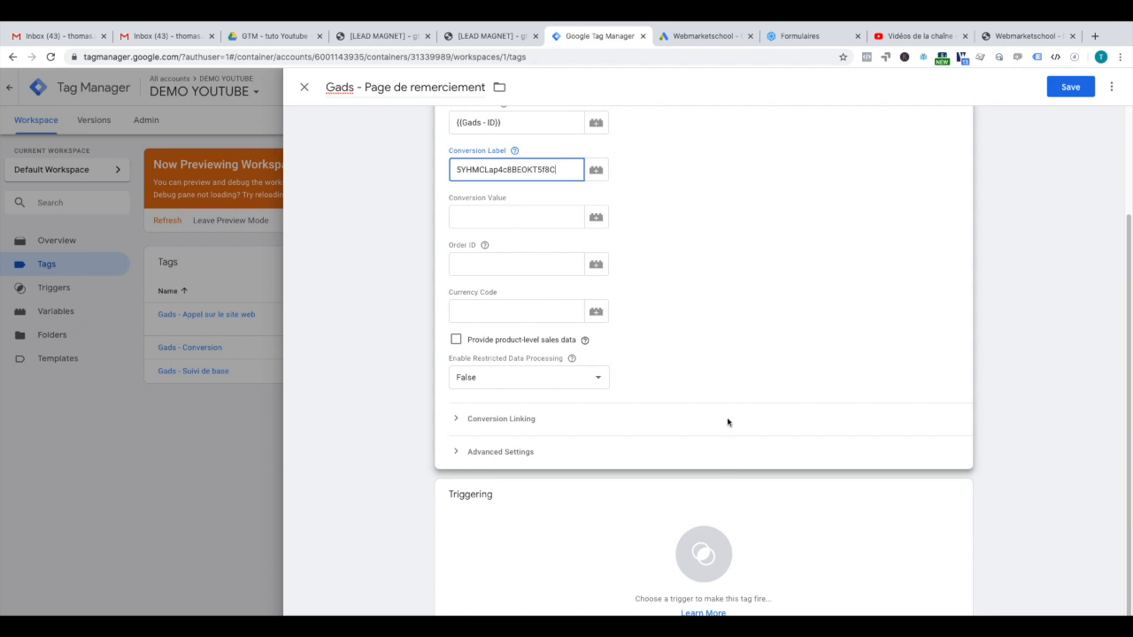
pyautogui.scroll(3, 666, 209)
pyautogui.scroll(-3, 663, 309)
pyautogui.click(700, 541)
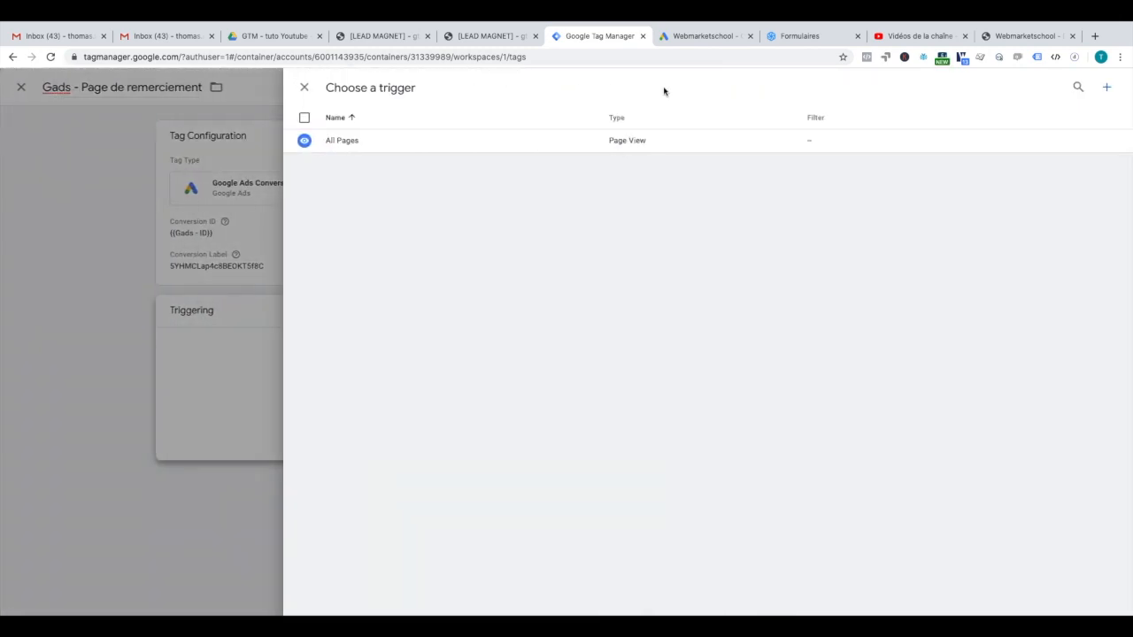
# Step: Create a 'PV - Page de remerciement' Page View trigger firing on some pages by Page URL
pyautogui.click(1108, 87)
pyautogui.click(372, 88)
pyautogui.tripleClick(372, 89)
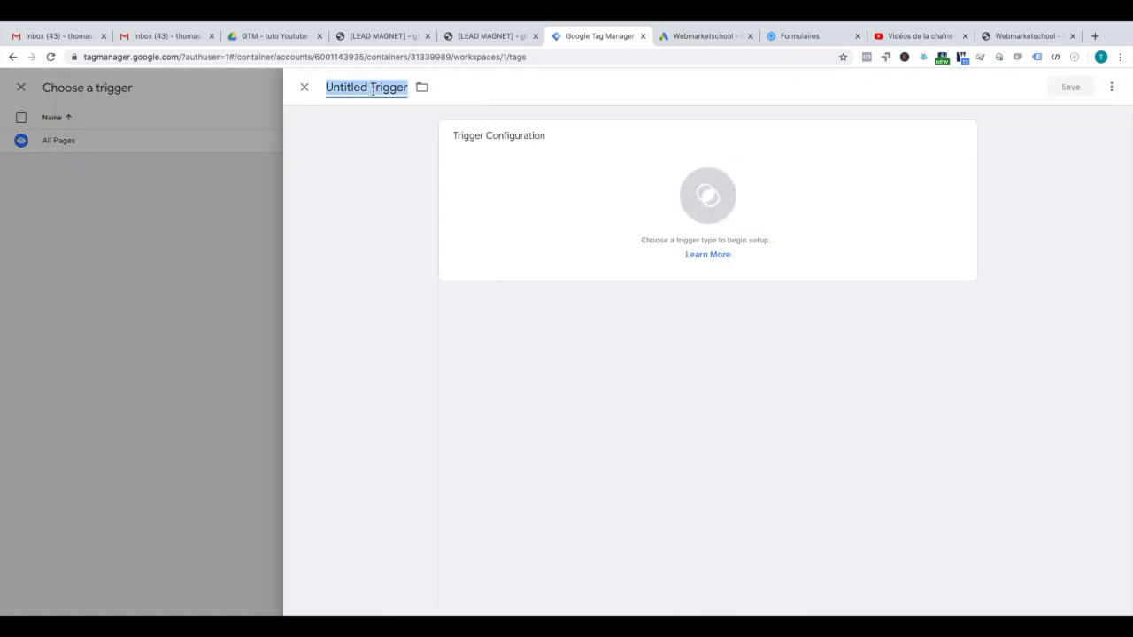
pyautogui.write('PV')
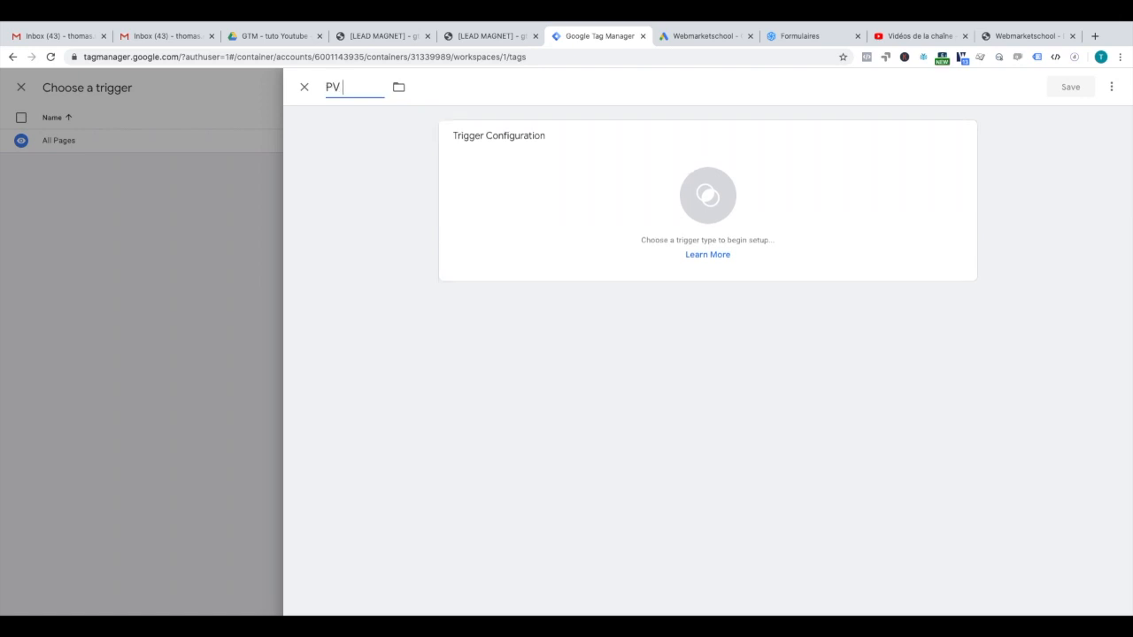
pyautogui.write(' - Page de remer')
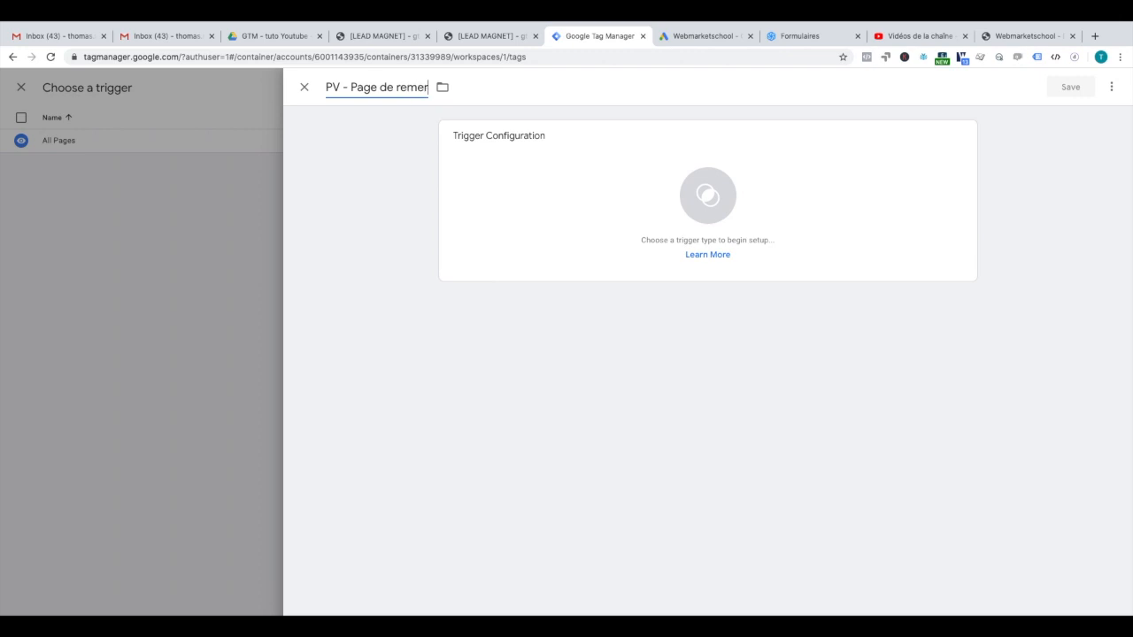
pyautogui.write('ciement')
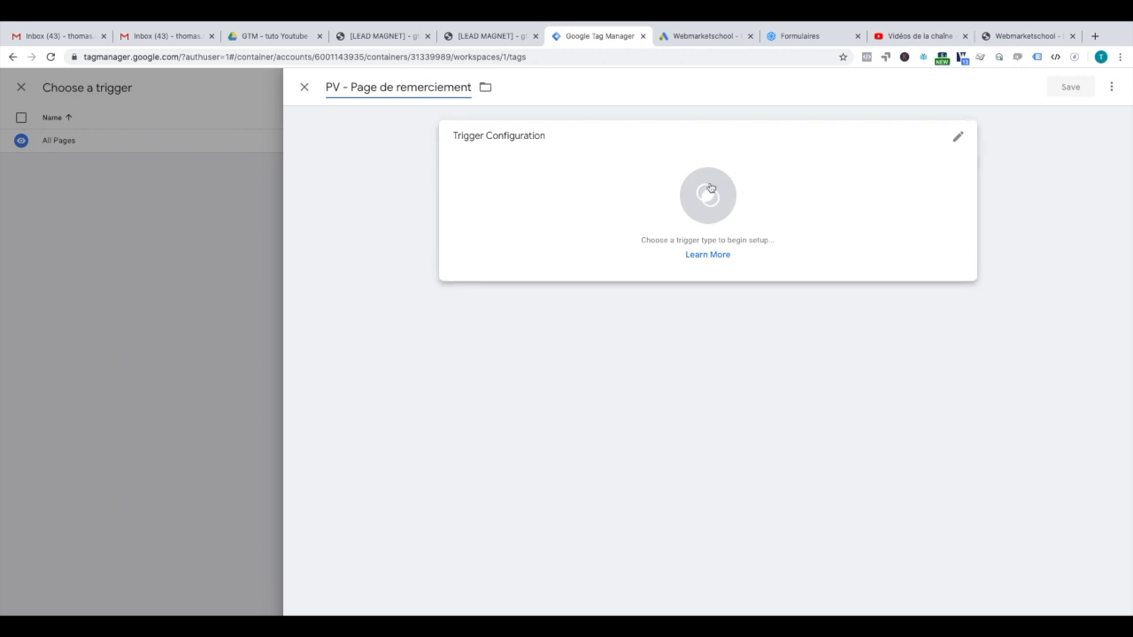
pyautogui.click(708, 187)
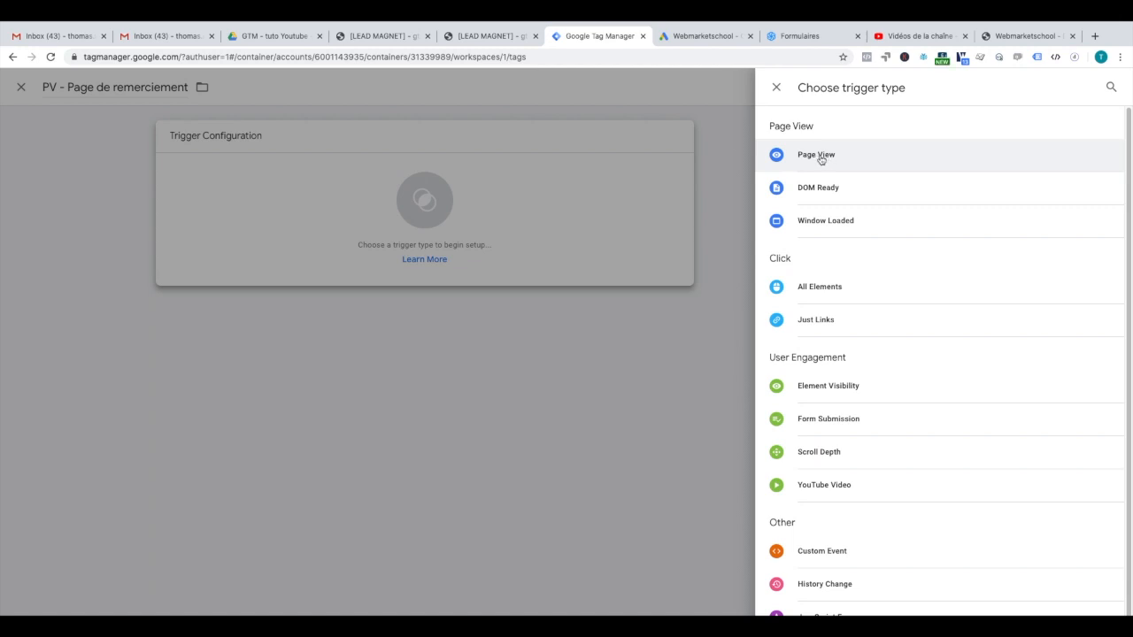
pyautogui.click(820, 158)
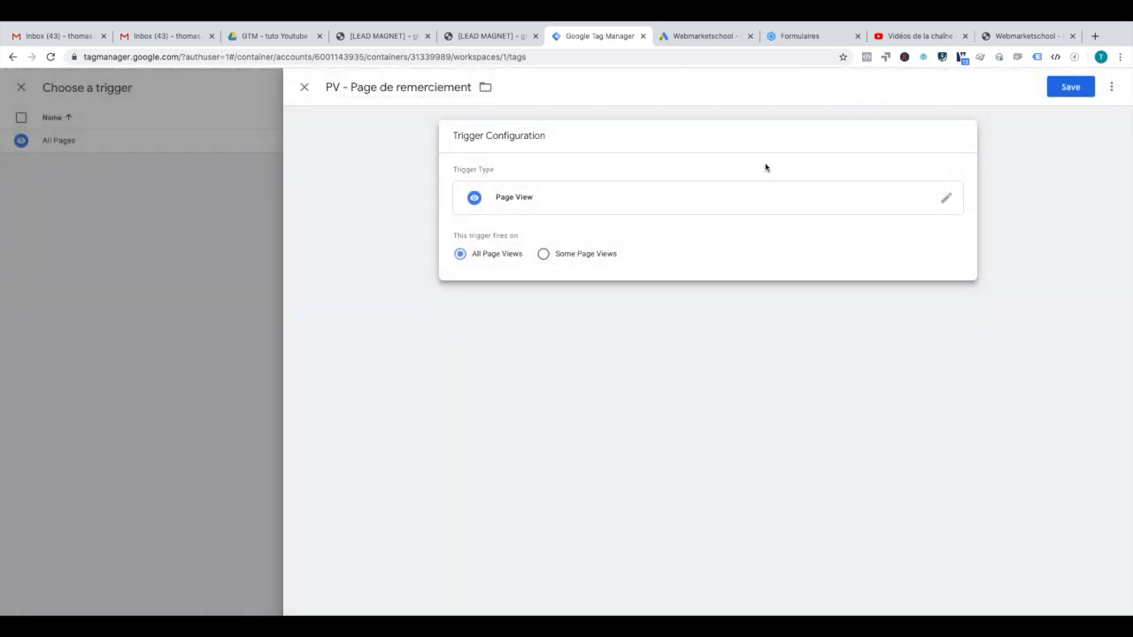
pyautogui.click(544, 255)
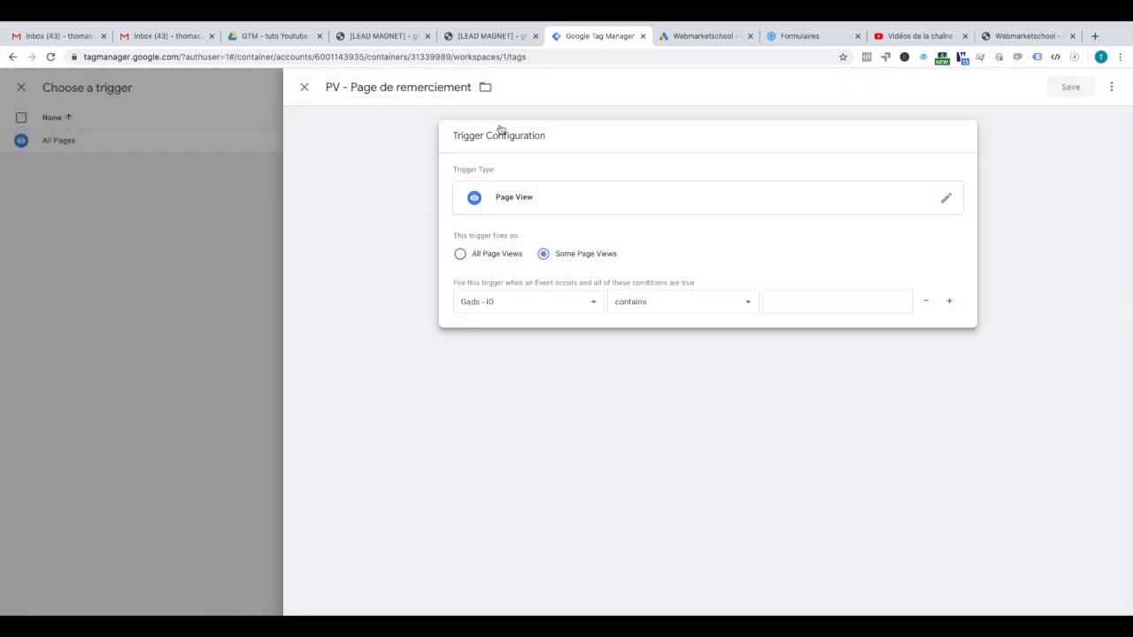
pyautogui.click(565, 306)
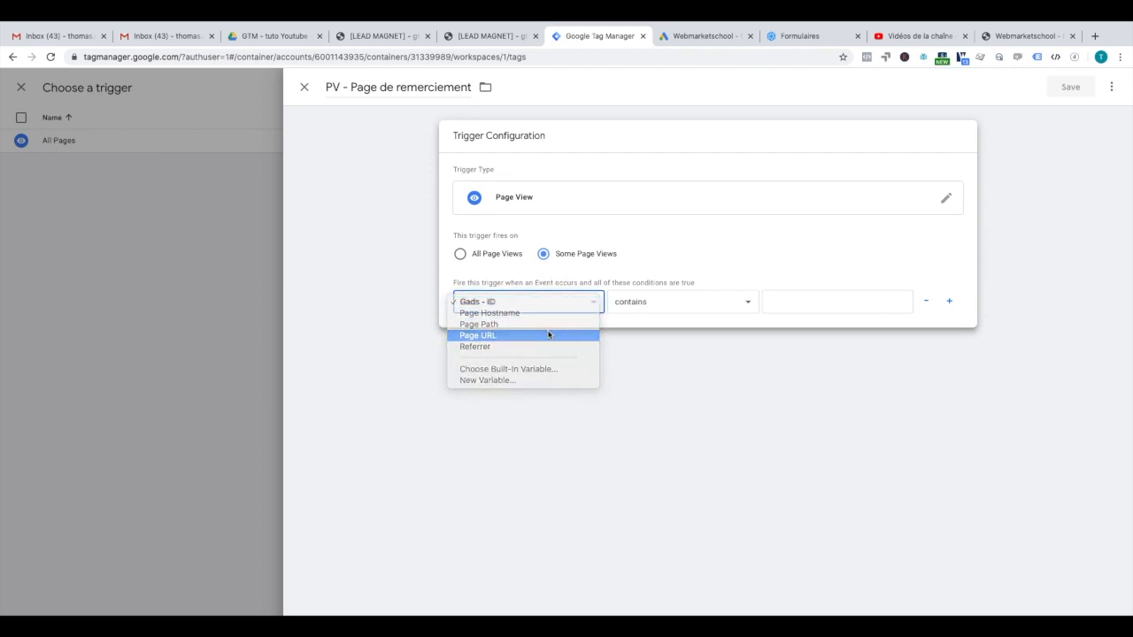
pyautogui.click(549, 335)
# Step: Use gtm-recipe-gads-merci/ as the Page URL contains value, then save the trigger and tag
pyautogui.click(476, 37)
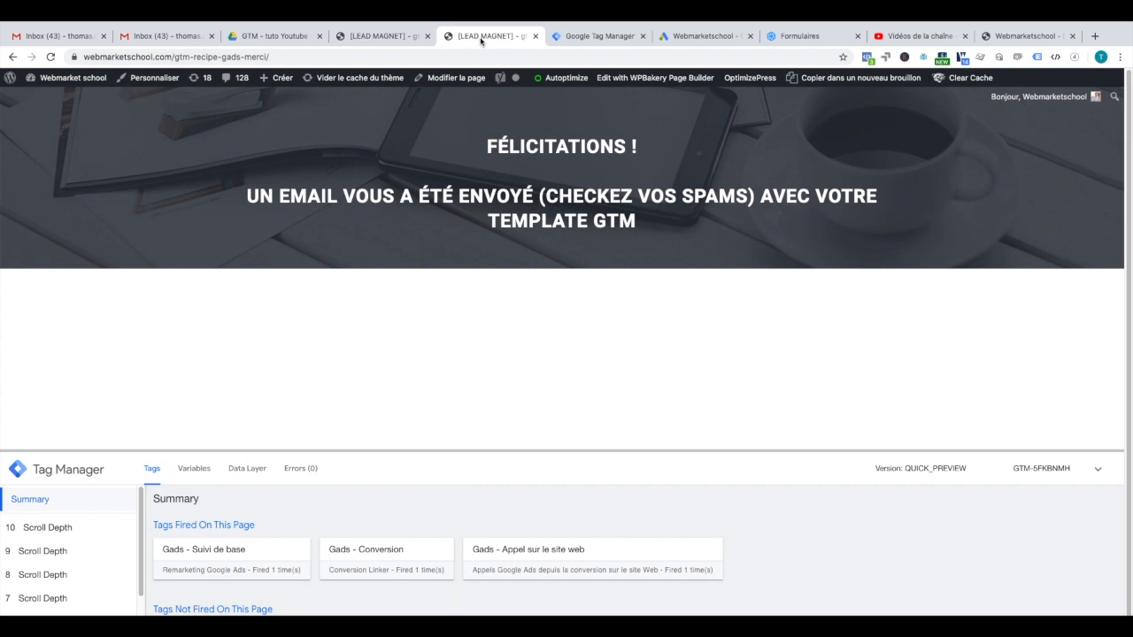
pyautogui.moveTo(269, 57); pyautogui.dragTo(176, 57)
pyautogui.press('super+c')
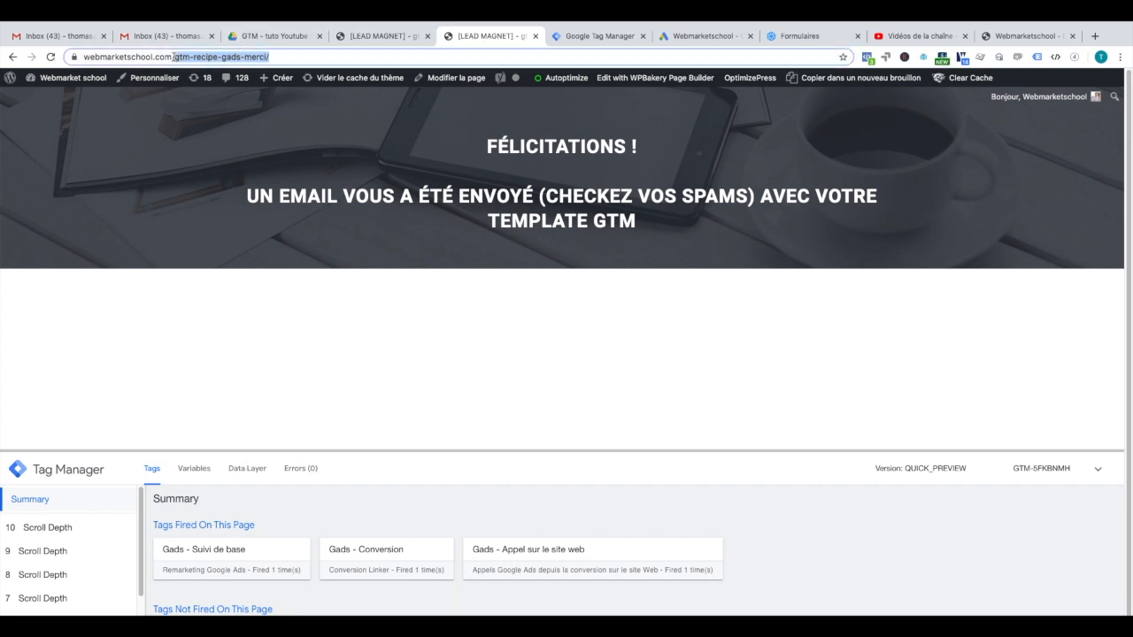
pyautogui.click(582, 38)
pyautogui.click(841, 292)
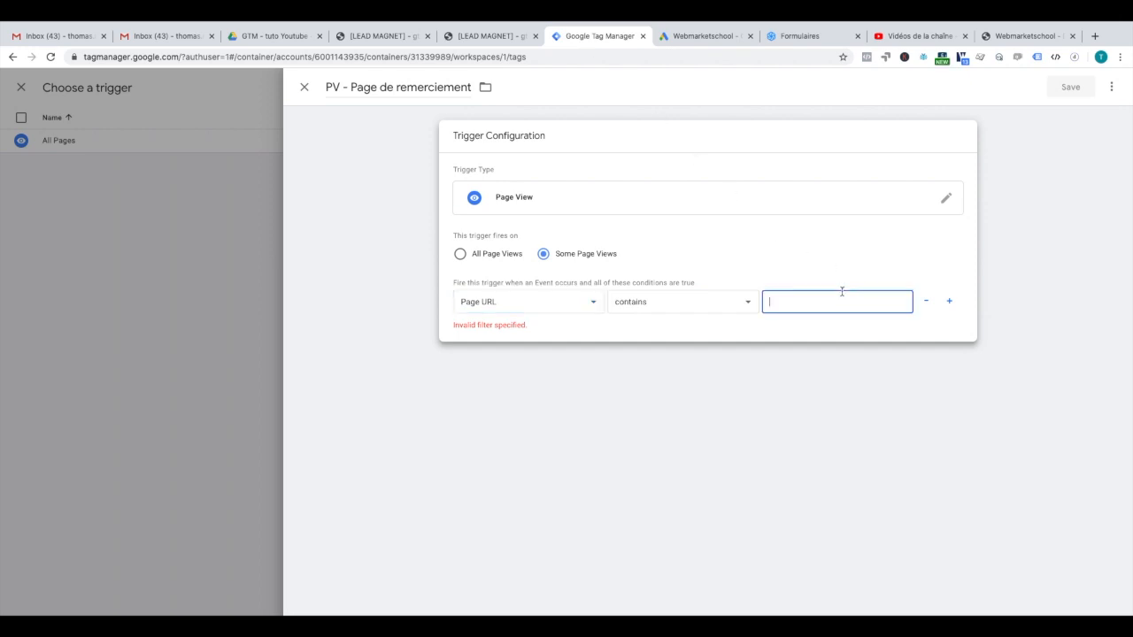
pyautogui.press('super+v')
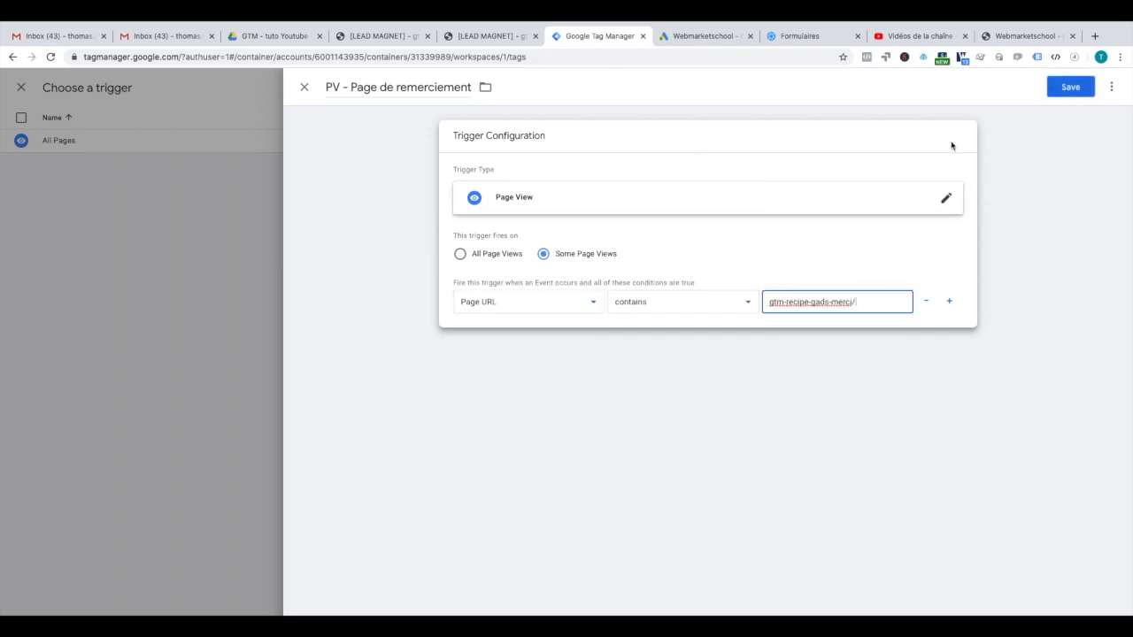
pyautogui.click(1066, 92)
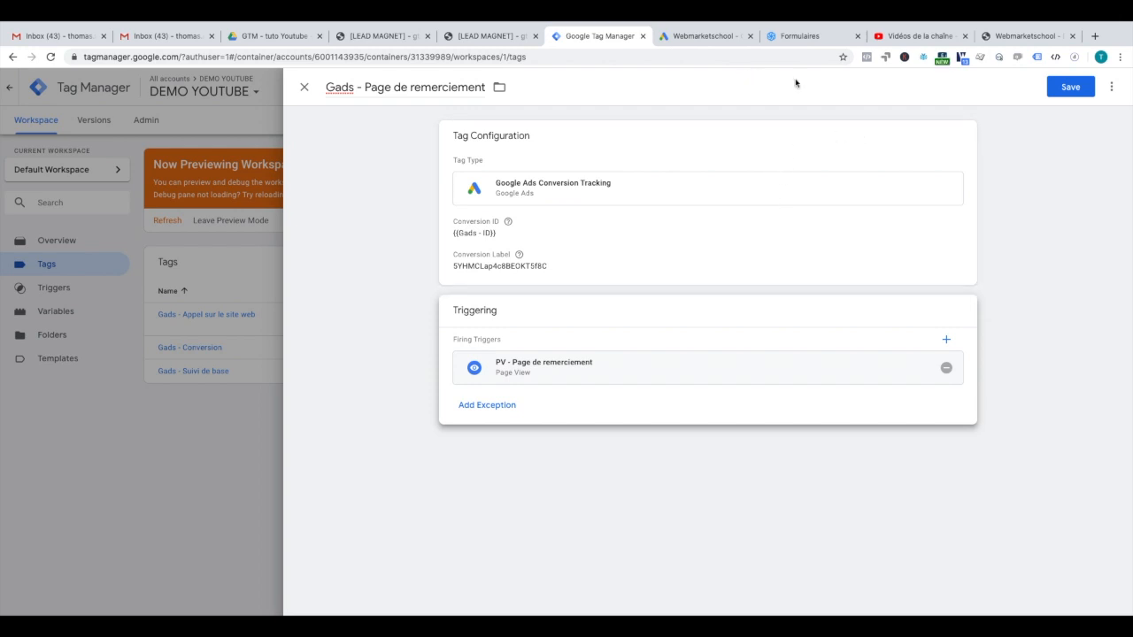
pyautogui.click(1073, 88)
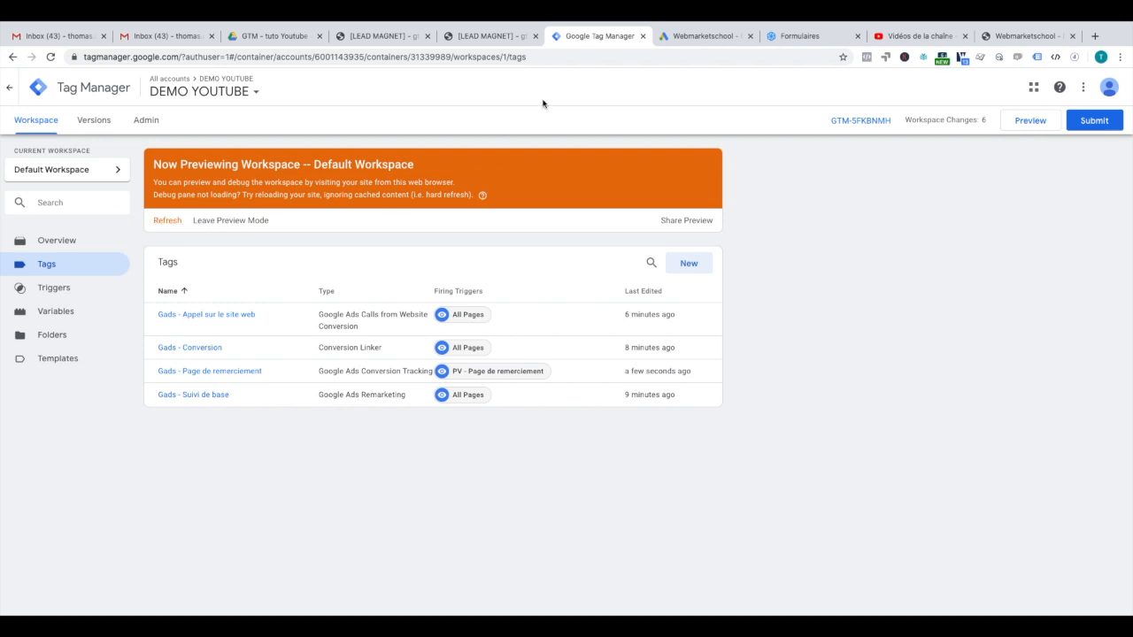
# Step: Reload the thank-you page in preview and check that Gads - Page de remerciement fired
pyautogui.click(485, 37)
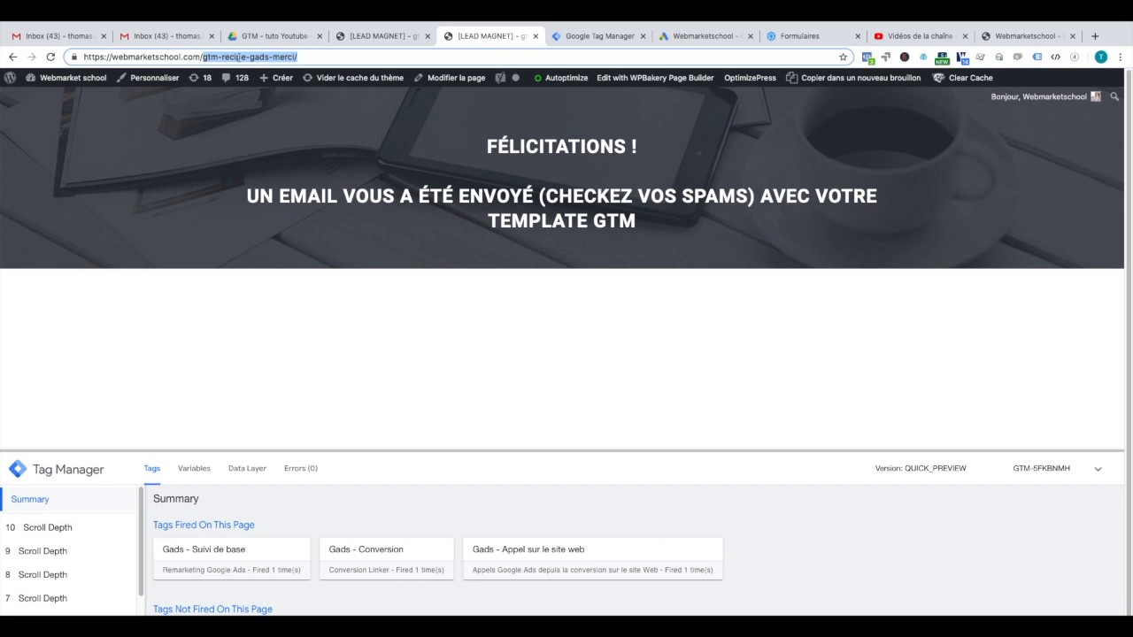
pyautogui.click(51, 57)
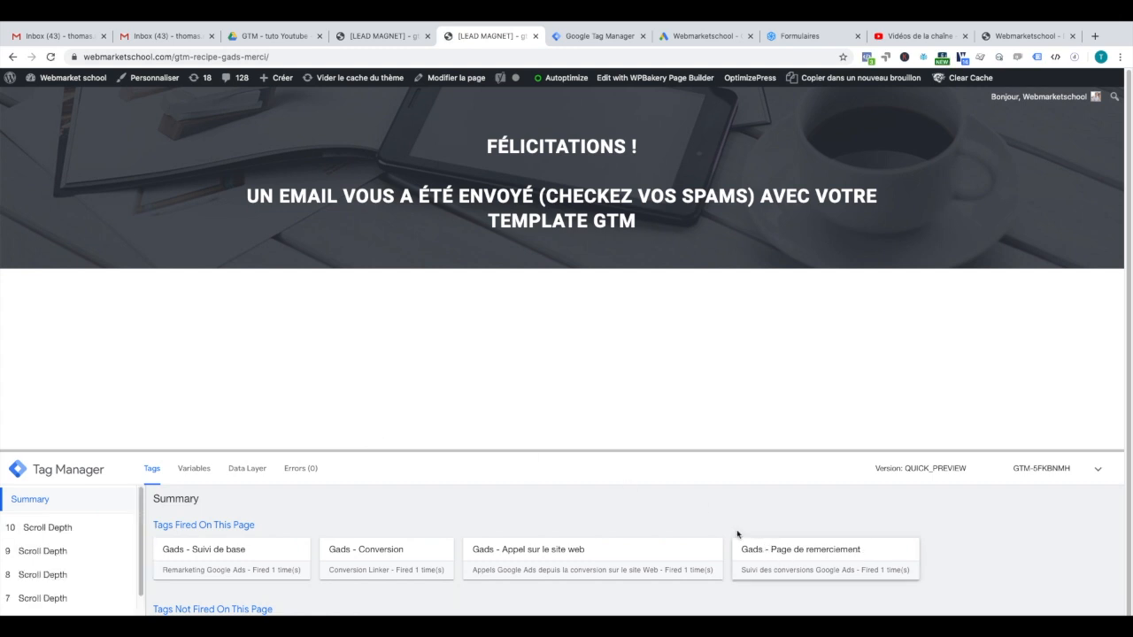
pyautogui.moveTo(681, 450); pyautogui.dragTo(669, 365)
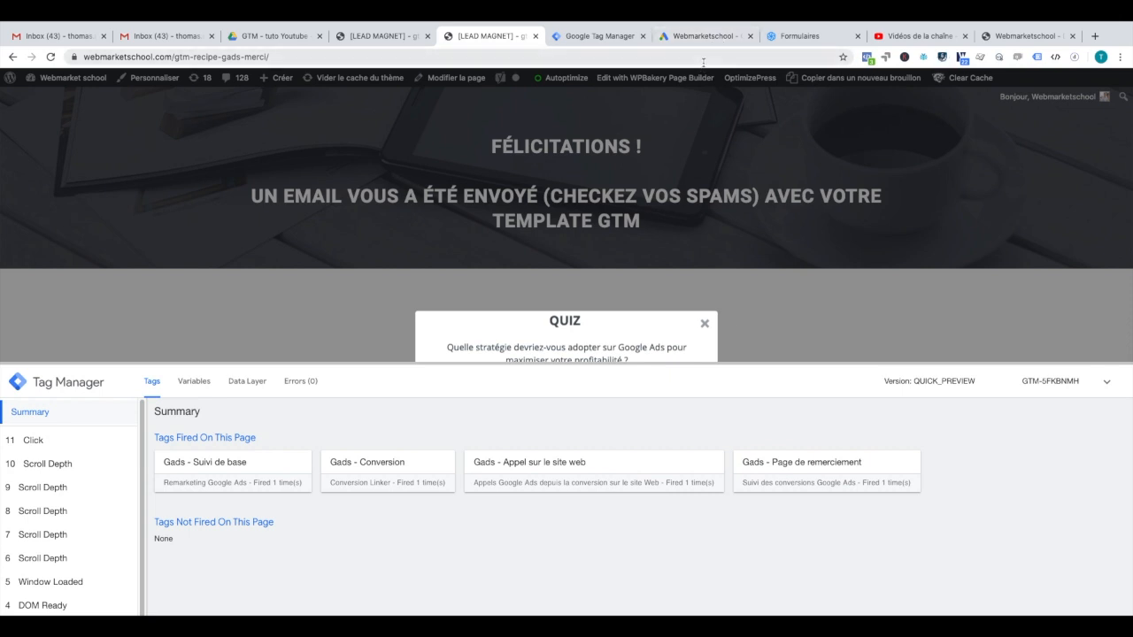
pyautogui.click(600, 37)
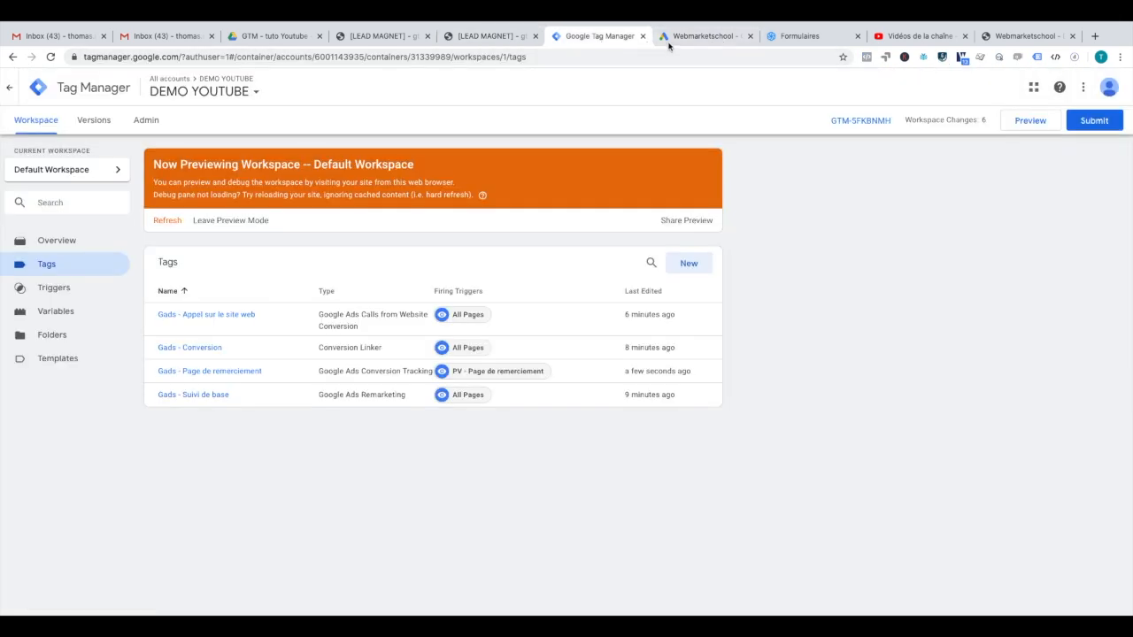
# Step: Complete the remaining steps of the Page de remerciement conversion setup in Google Ads
pyautogui.click(382, 37)
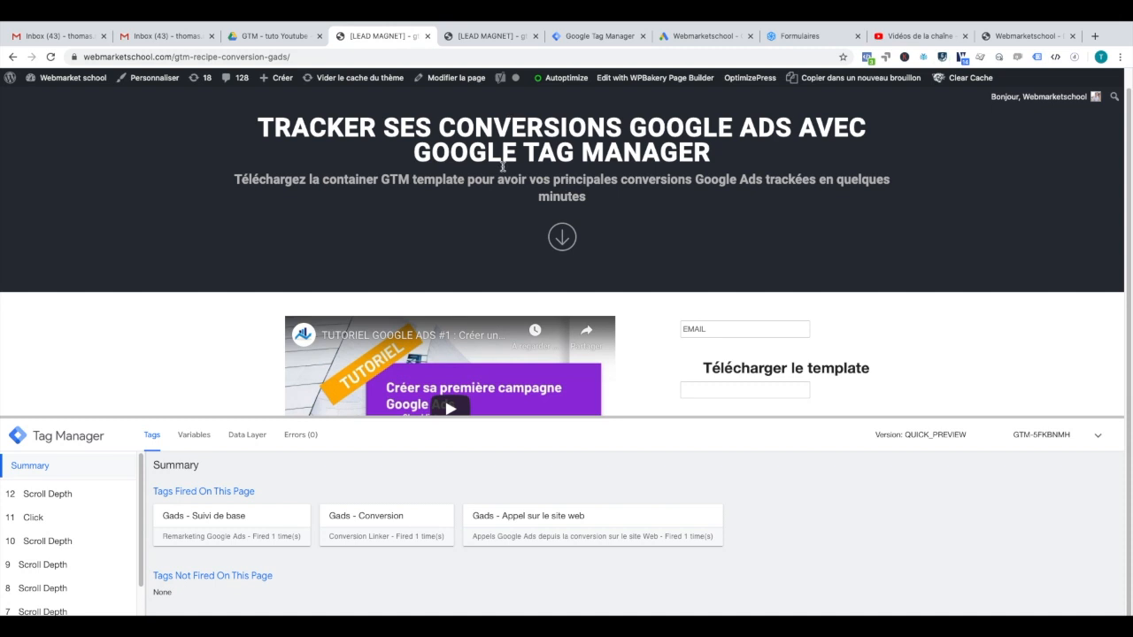
pyautogui.click(591, 36)
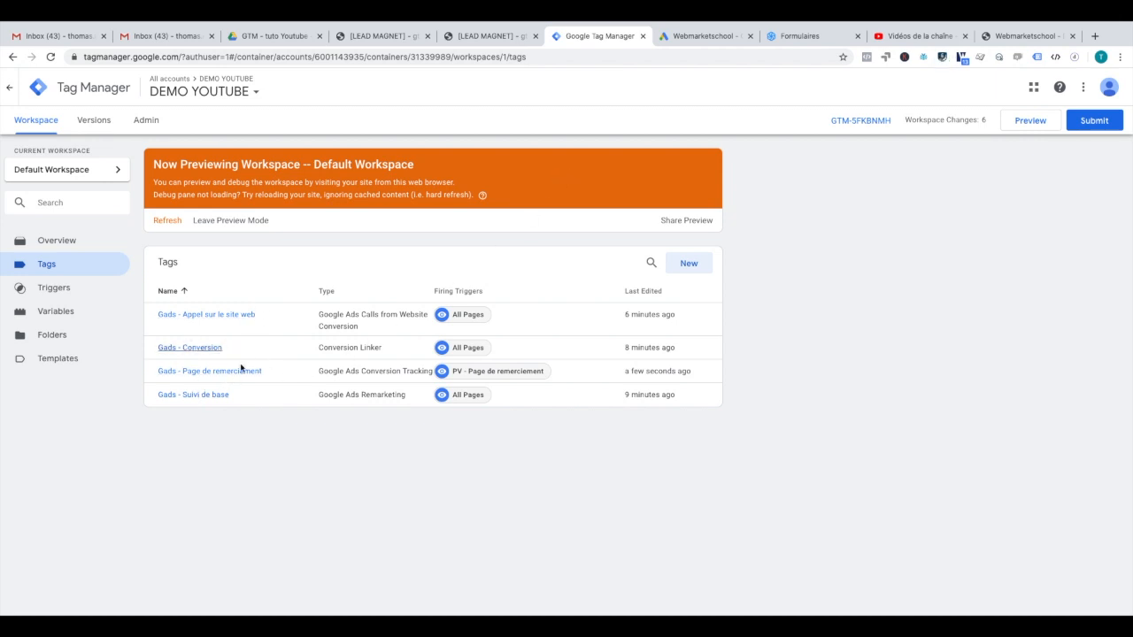
pyautogui.click(703, 37)
pyautogui.click(257, 525)
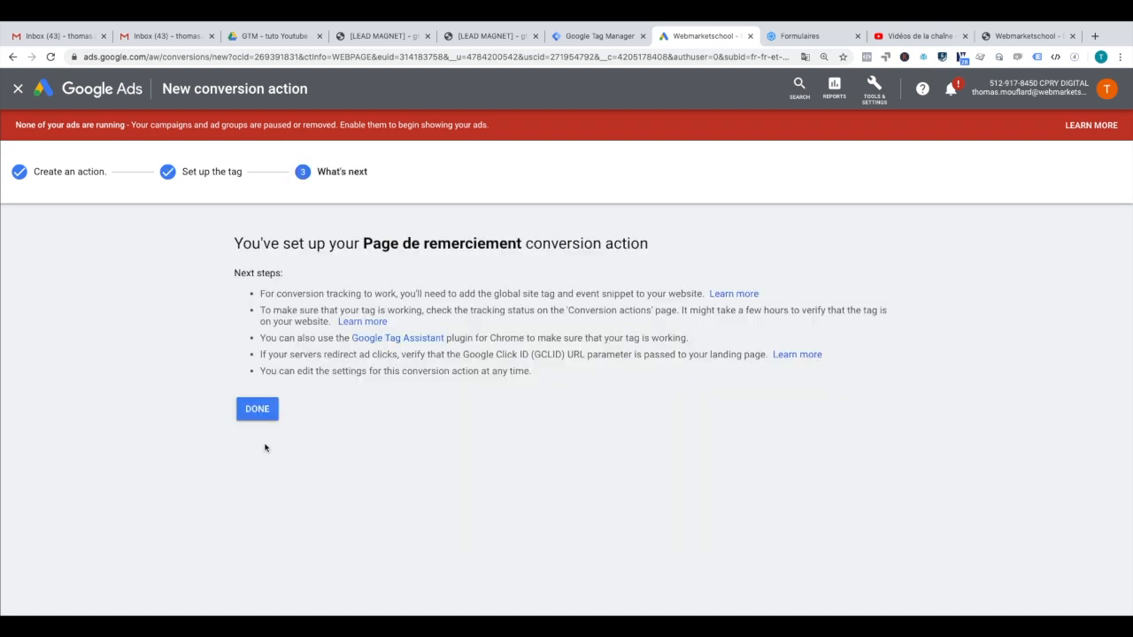
pyautogui.click(259, 414)
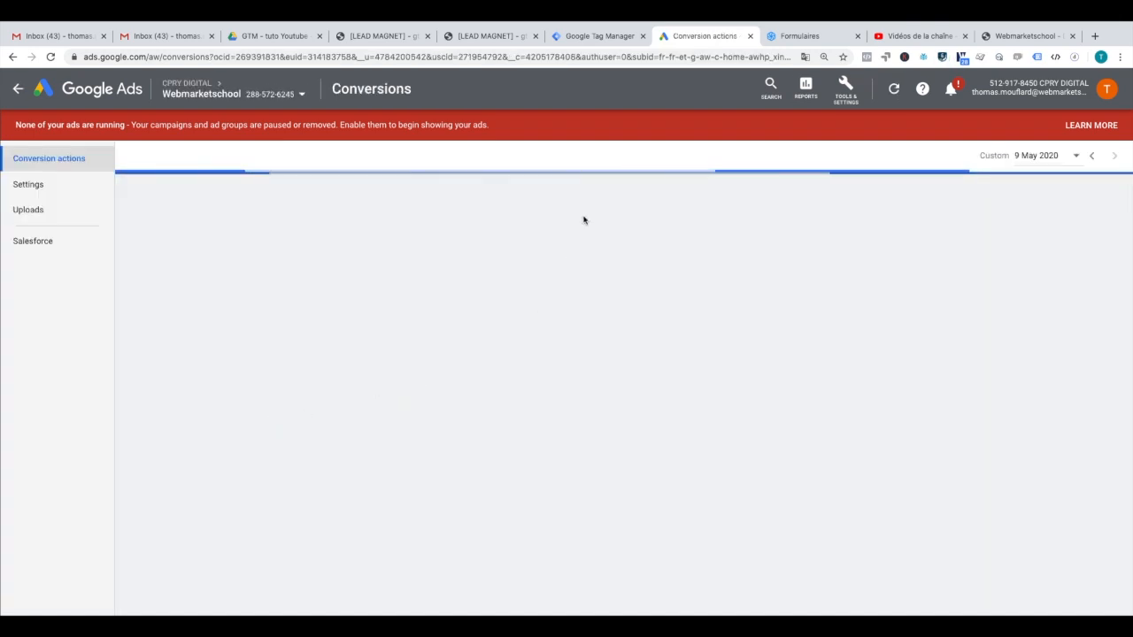
# Step: Submit the empty template-download form on the landing page in preview to test tracking
pyautogui.click(385, 39)
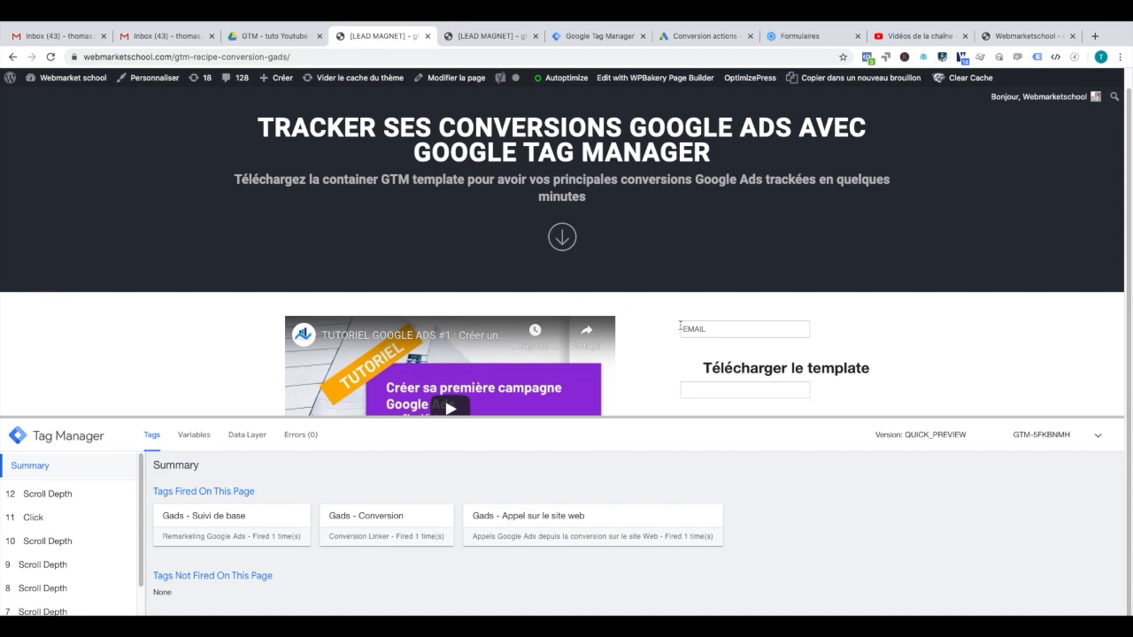
pyautogui.moveTo(659, 416); pyautogui.dragTo(681, 405)
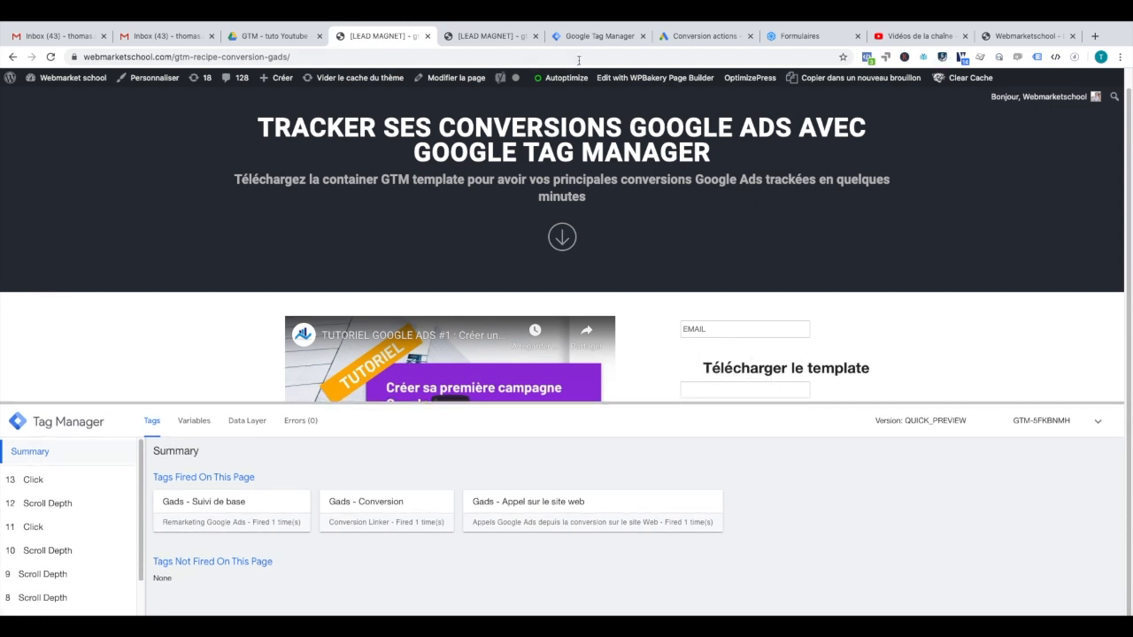
pyautogui.click(738, 370)
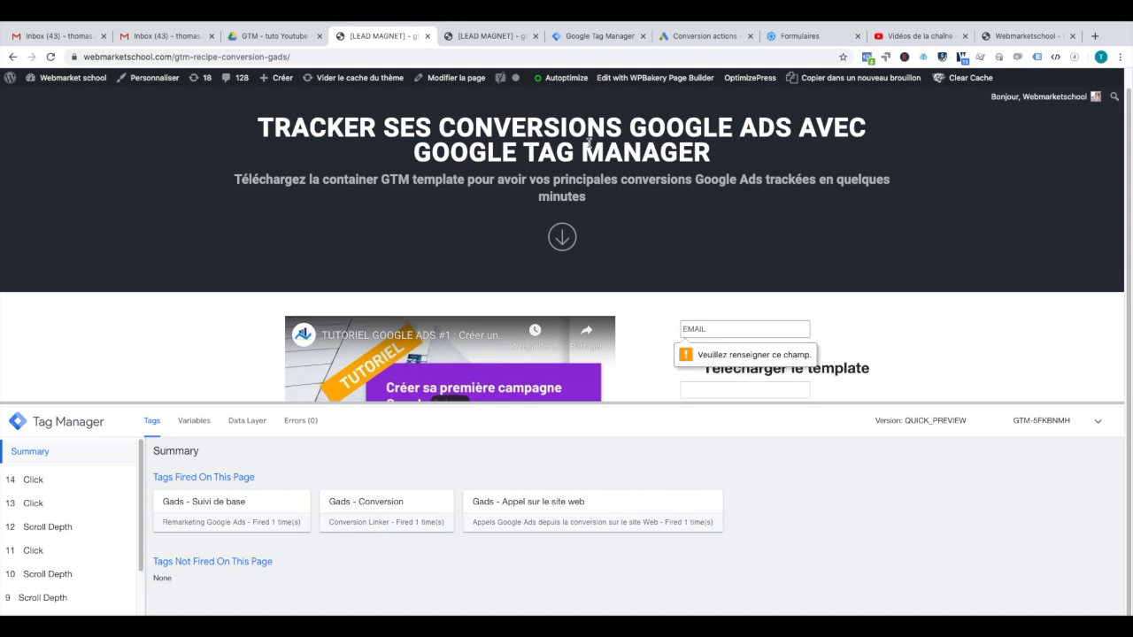
pyautogui.click(674, 38)
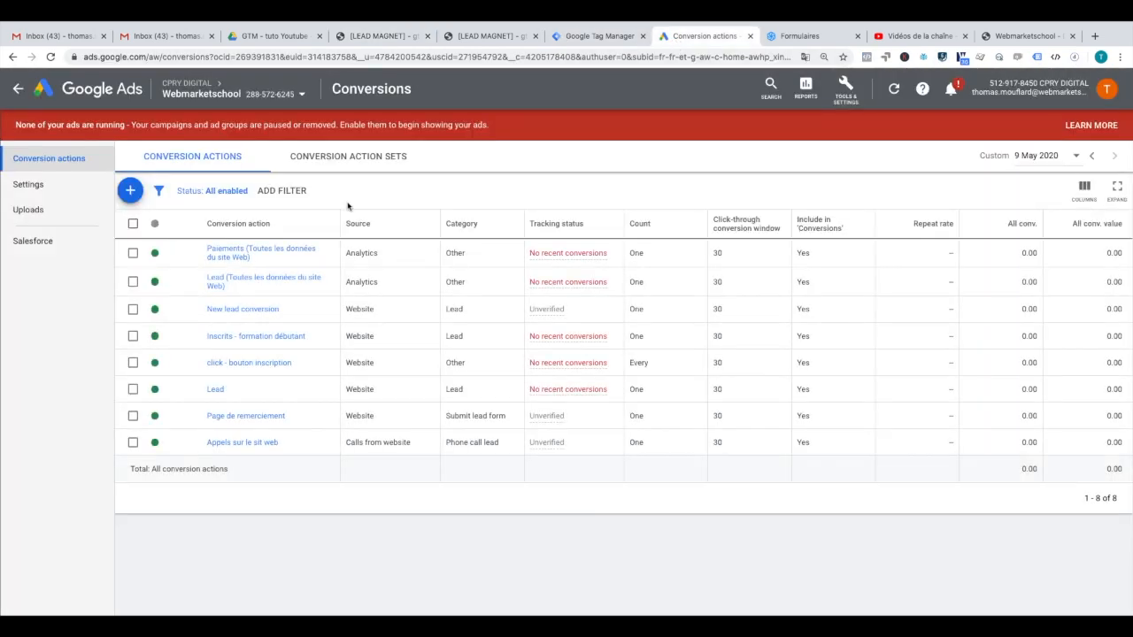
# Step: Start a Contact website conversion named 'Click sur un bouton' with the same value of 2 for every conversion
pyautogui.click(130, 191)
pyautogui.click(335, 309)
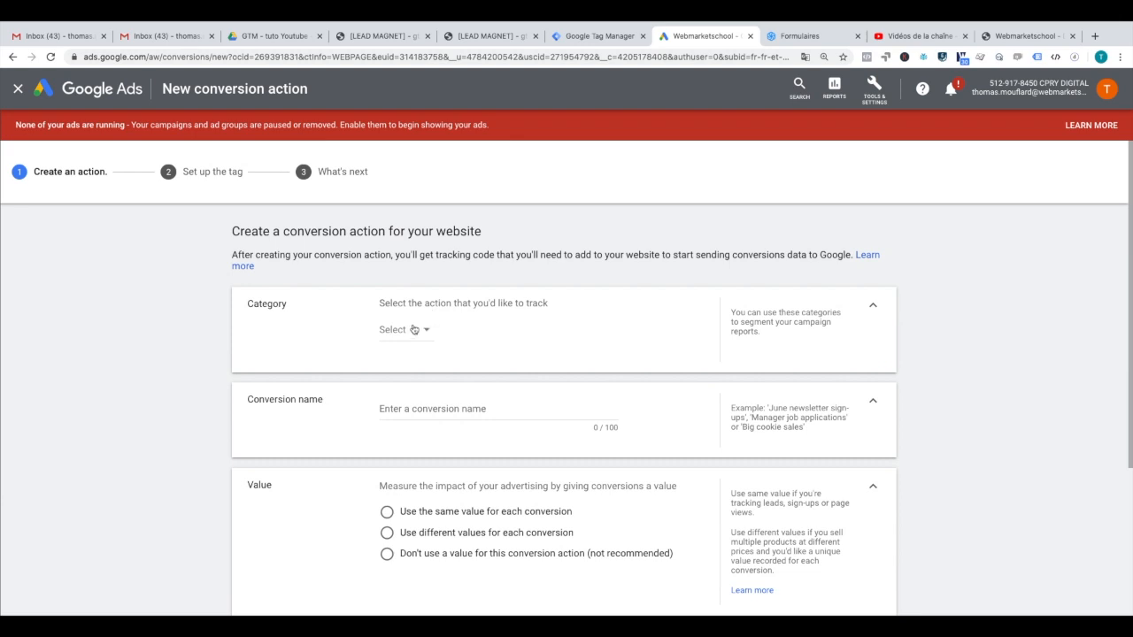
pyautogui.click(413, 330)
pyautogui.click(414, 480)
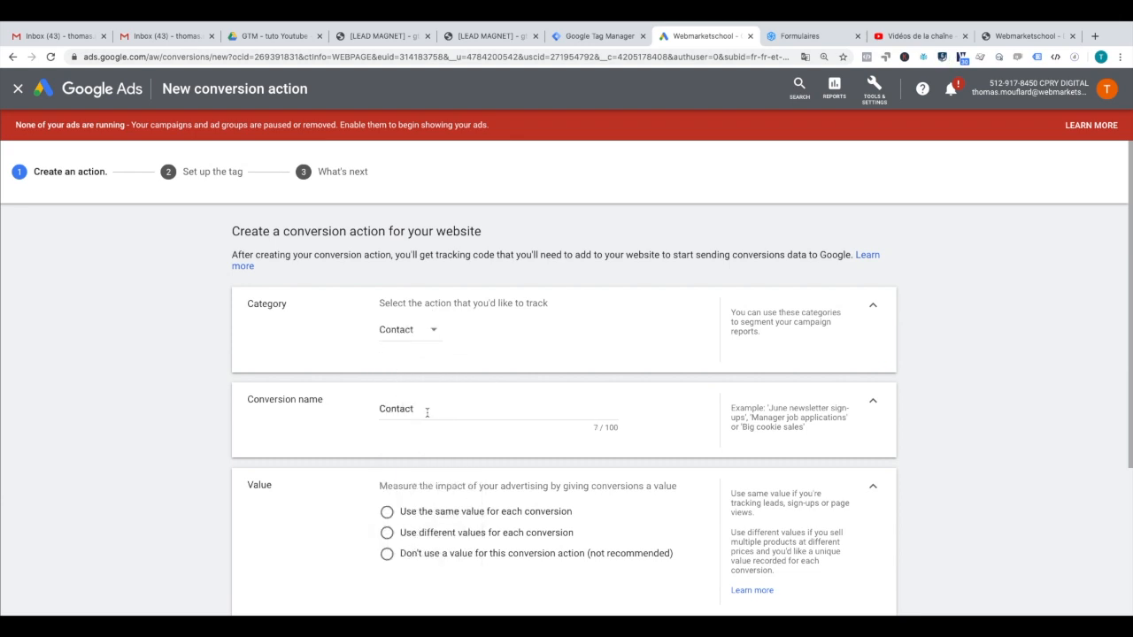
pyautogui.click(397, 404)
pyautogui.doubleClick(397, 403)
pyautogui.write('Click sur un bouton')
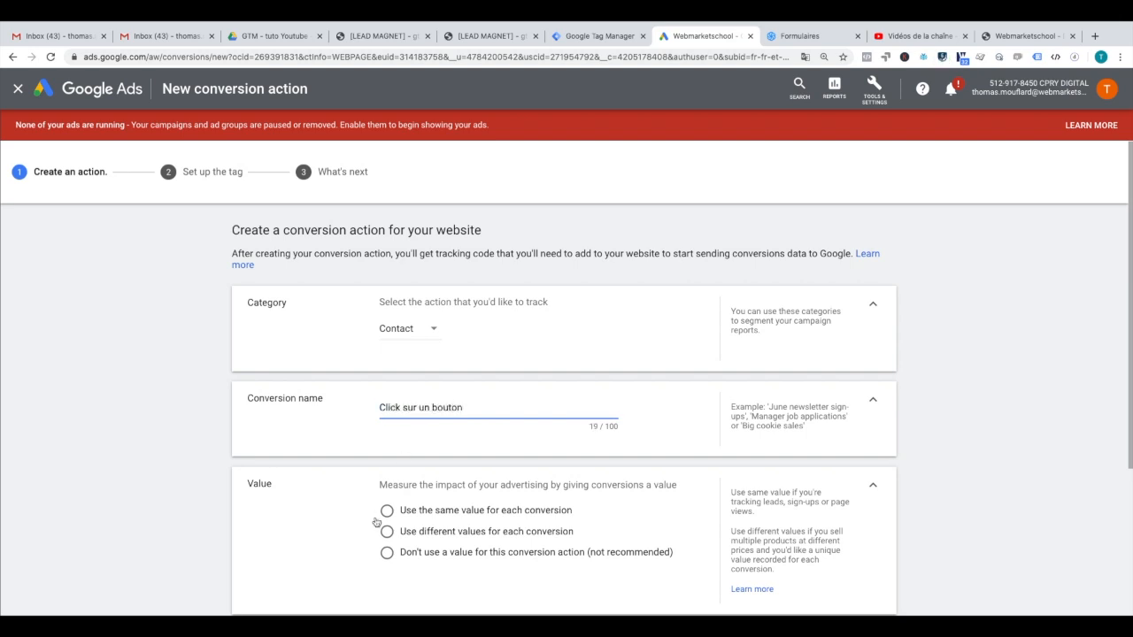
pyautogui.click(387, 511)
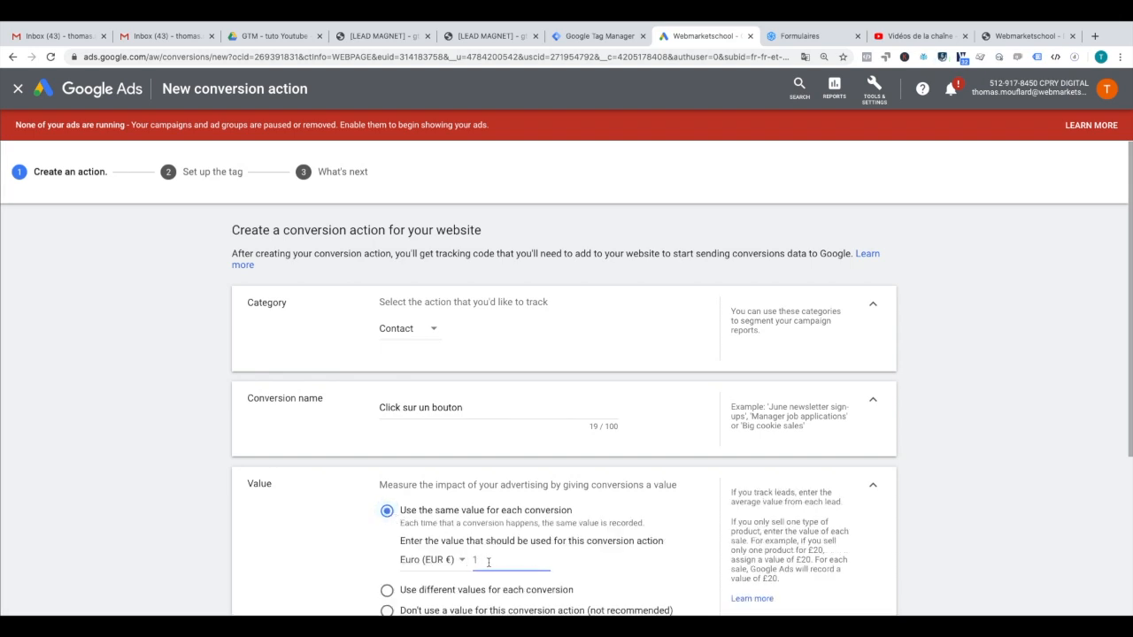
pyautogui.press('BackSpace')
pyautogui.write('2')
# Step: Use Position-based attribution and count one conversion, then create it for installation via Tag Manager
pyautogui.scroll(-4, 452, 532)
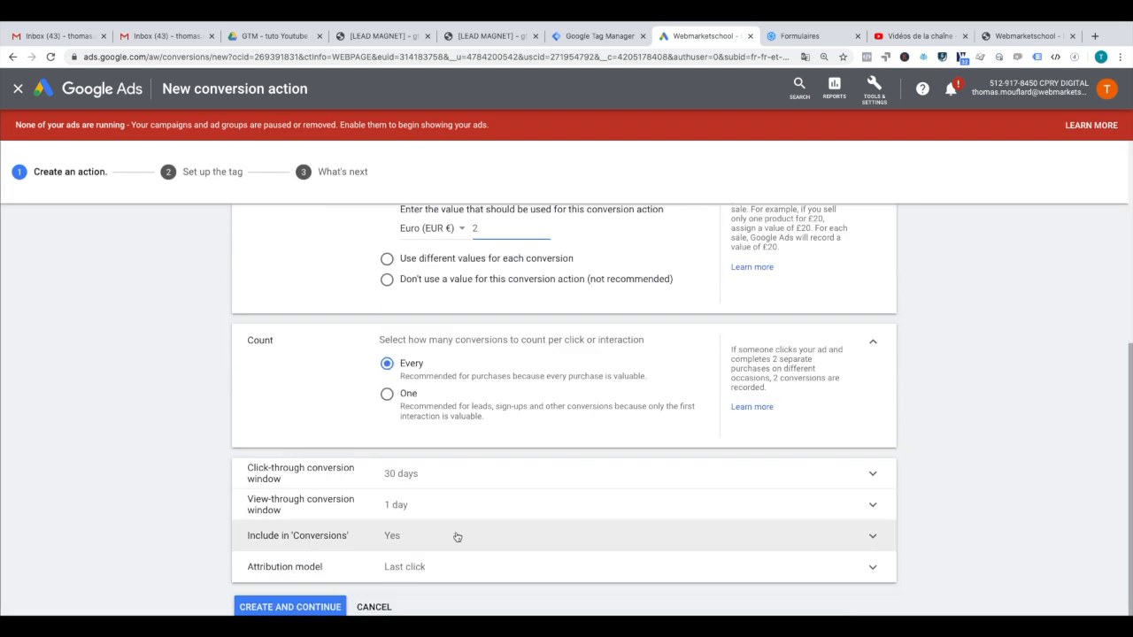
pyautogui.click(433, 566)
pyautogui.scroll(-2, 423, 560)
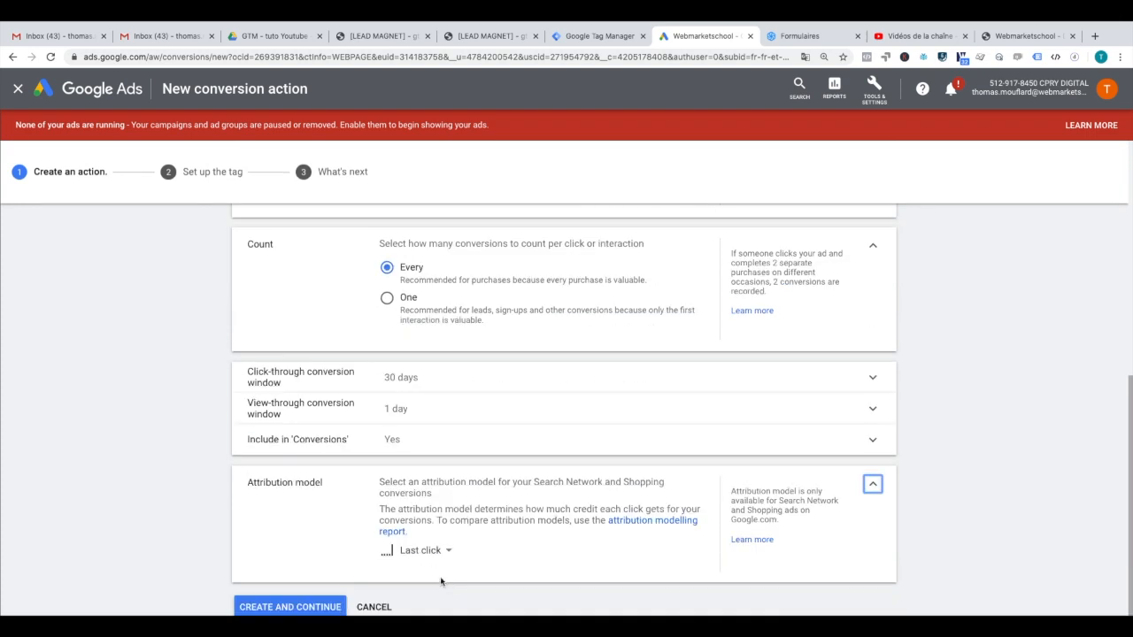
pyautogui.click(424, 560)
pyautogui.click(426, 535)
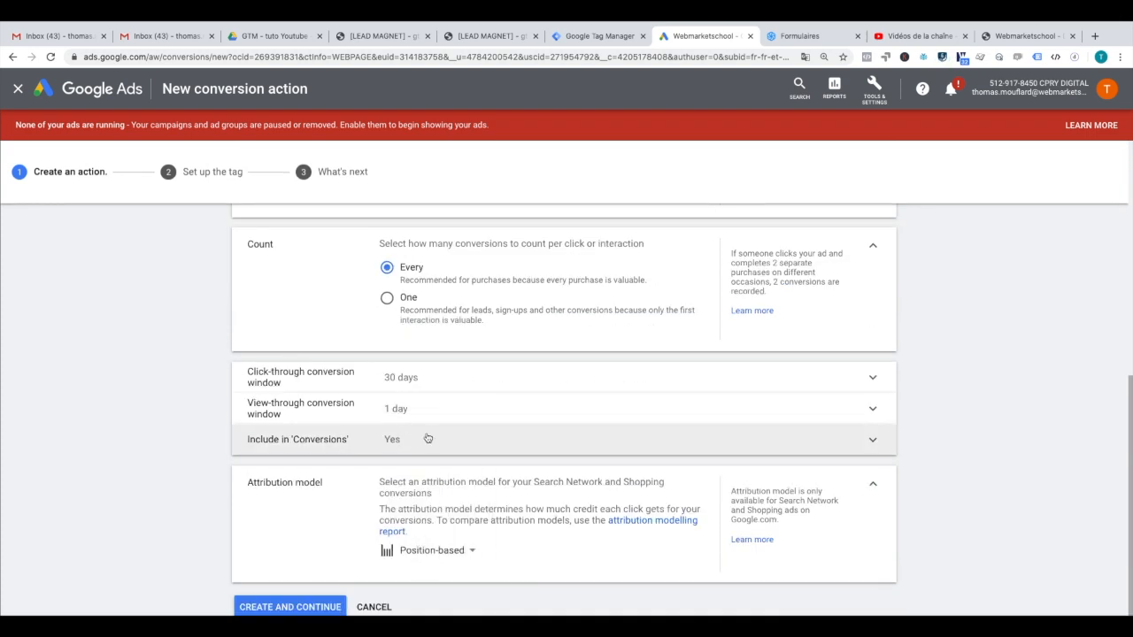
pyautogui.click(387, 299)
pyautogui.click(290, 607)
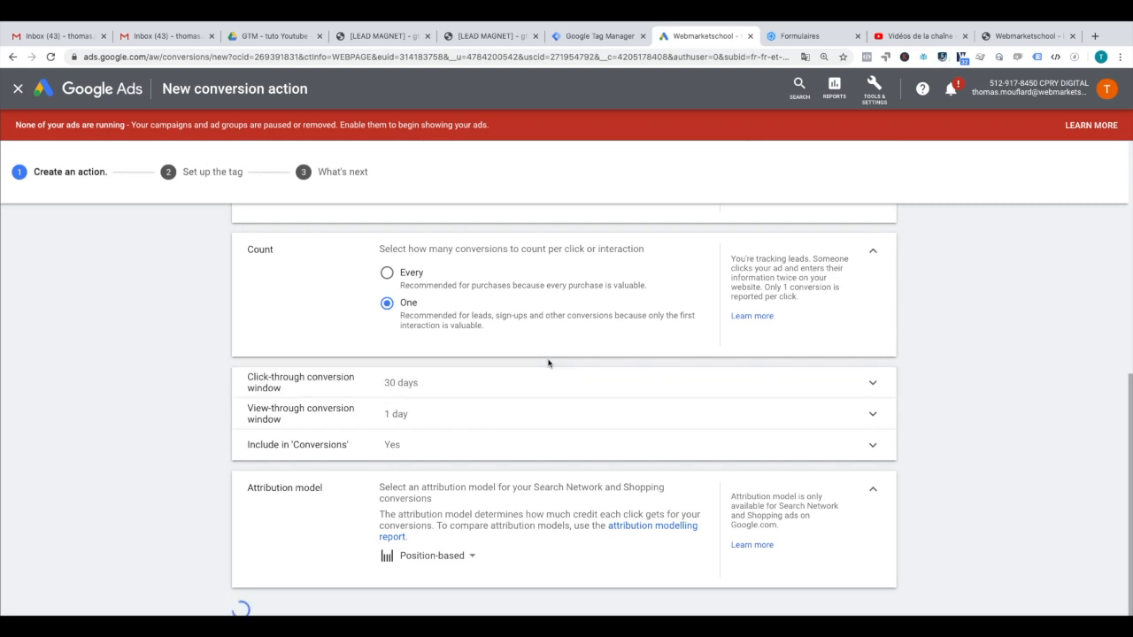
pyautogui.click(635, 342)
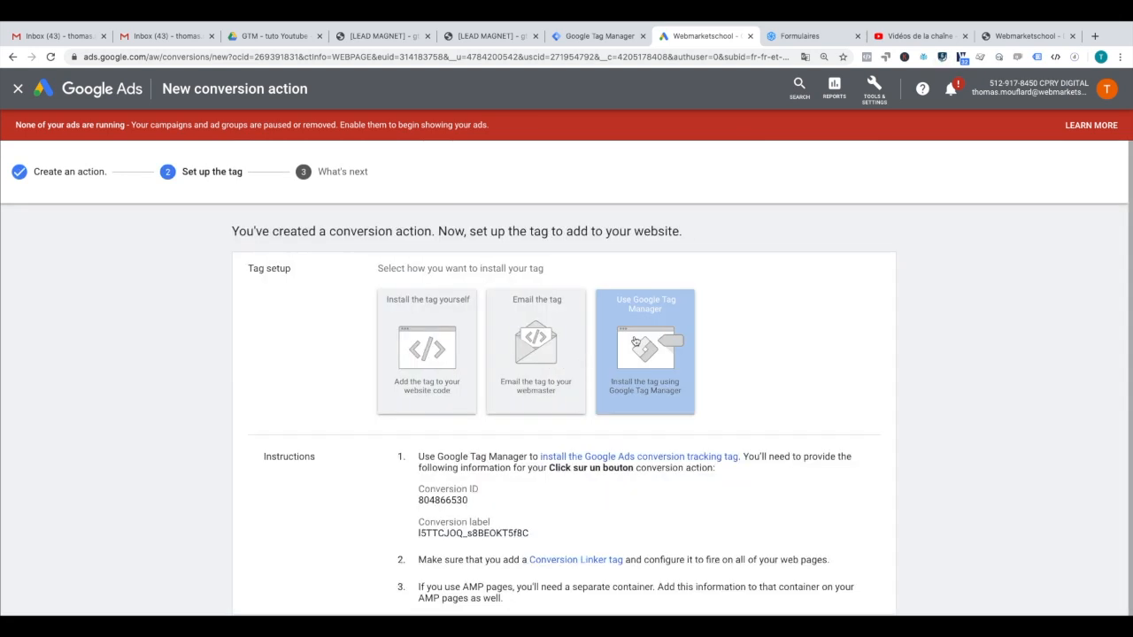
pyautogui.click(593, 36)
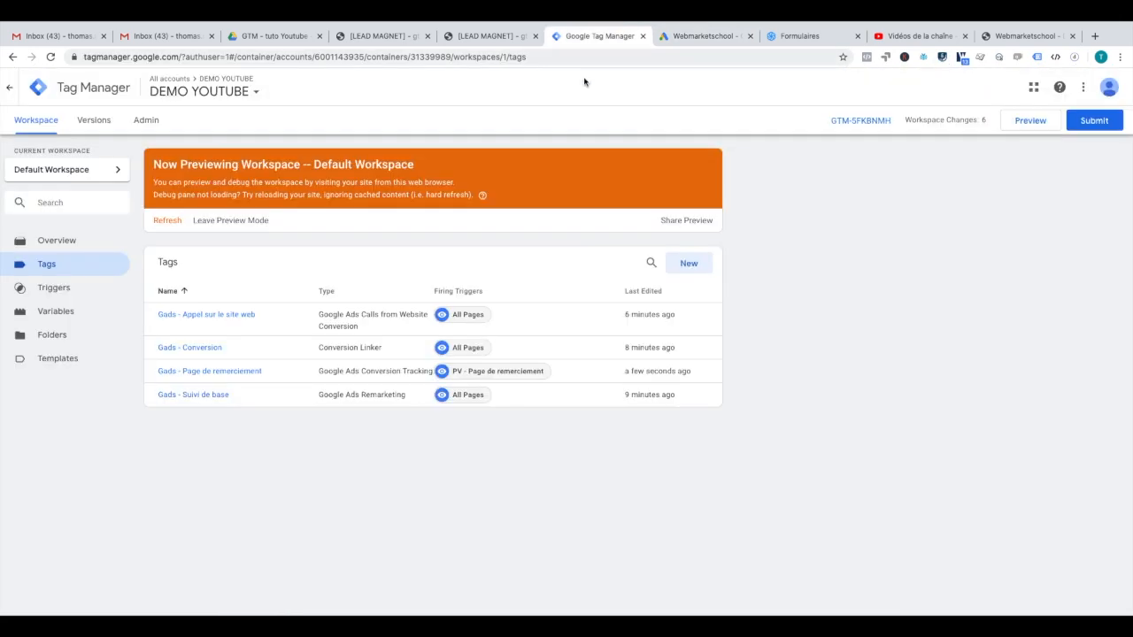
# Step: Duplicate the Gads - Page de remerciement tag and rename the copy 'Gads - Click sur le bouton'
pyautogui.click(204, 377)
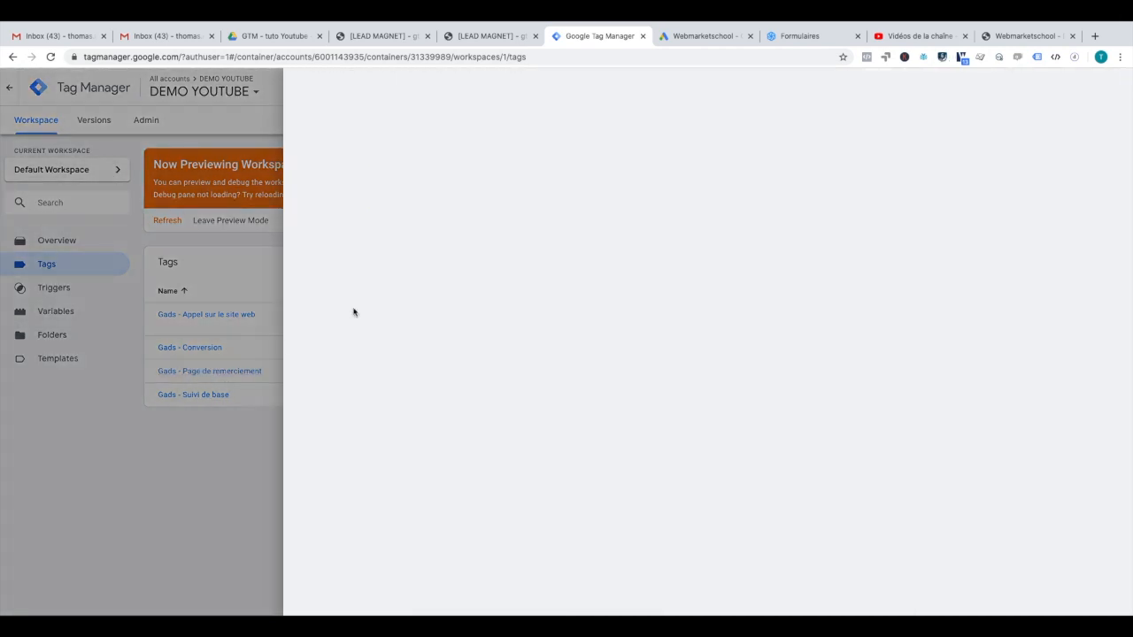
pyautogui.click(1112, 87)
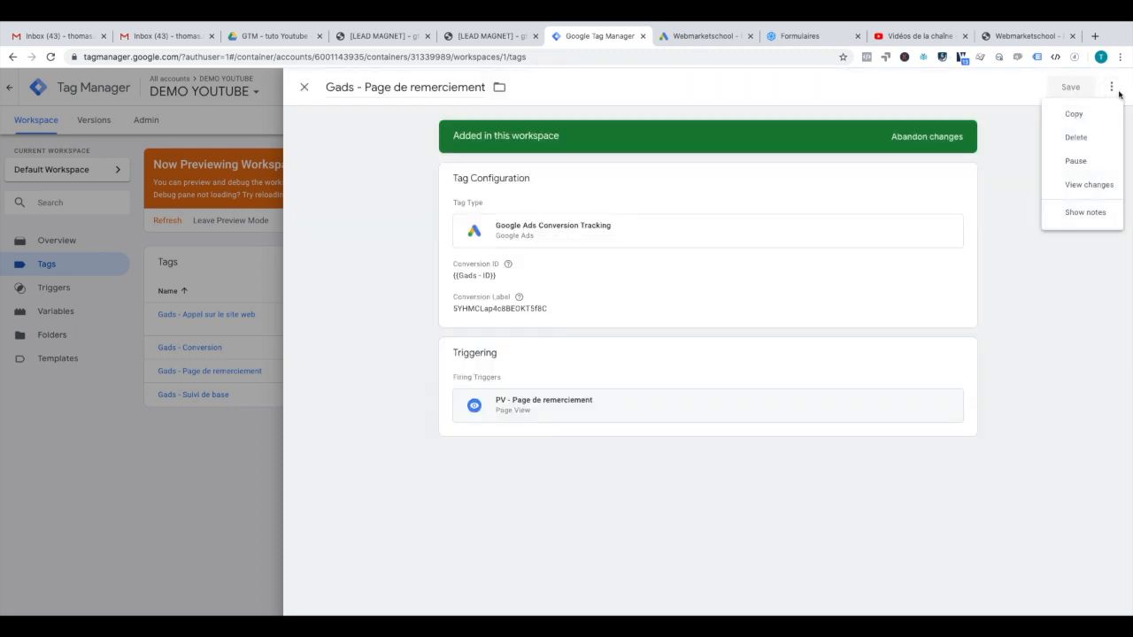
pyautogui.click(1089, 116)
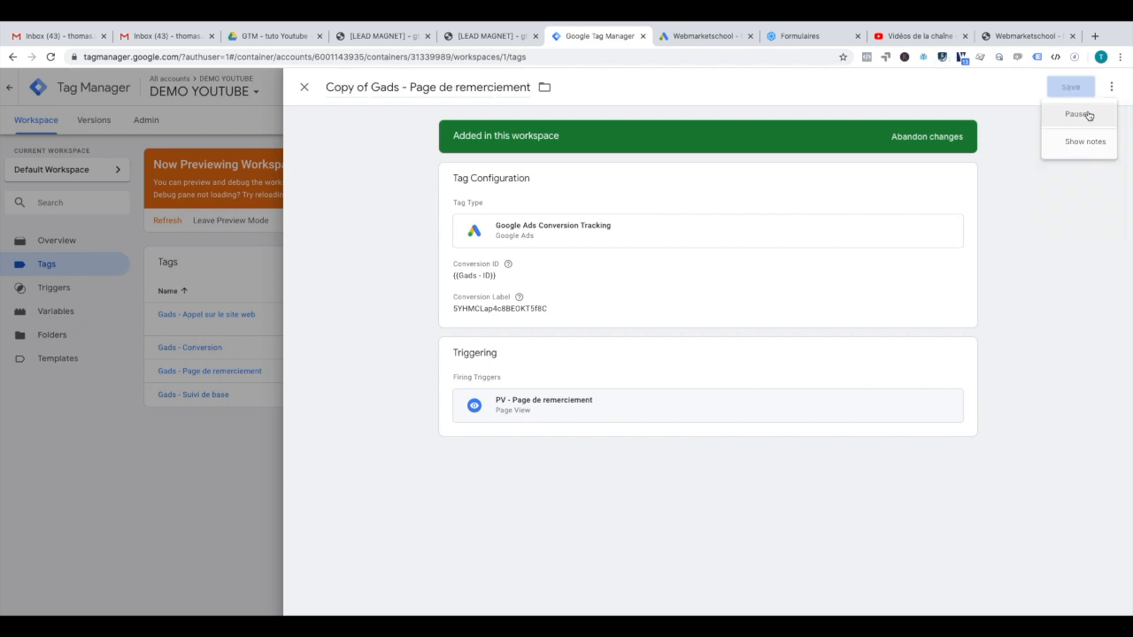
pyautogui.moveTo(371, 87); pyautogui.dragTo(301, 97)
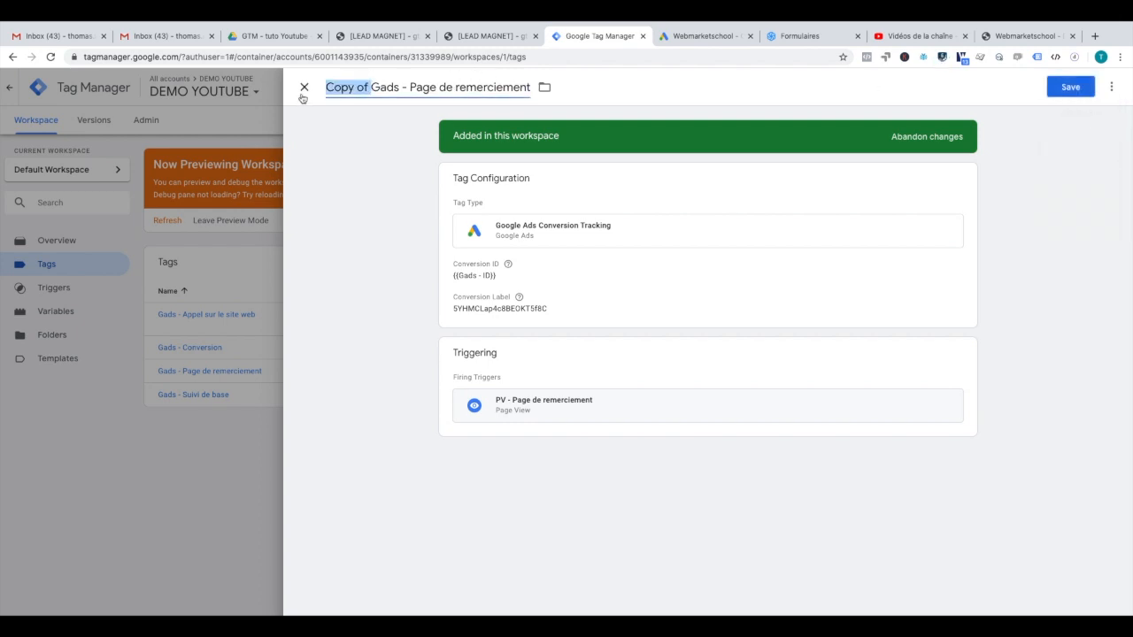
pyautogui.press('BackSpace')
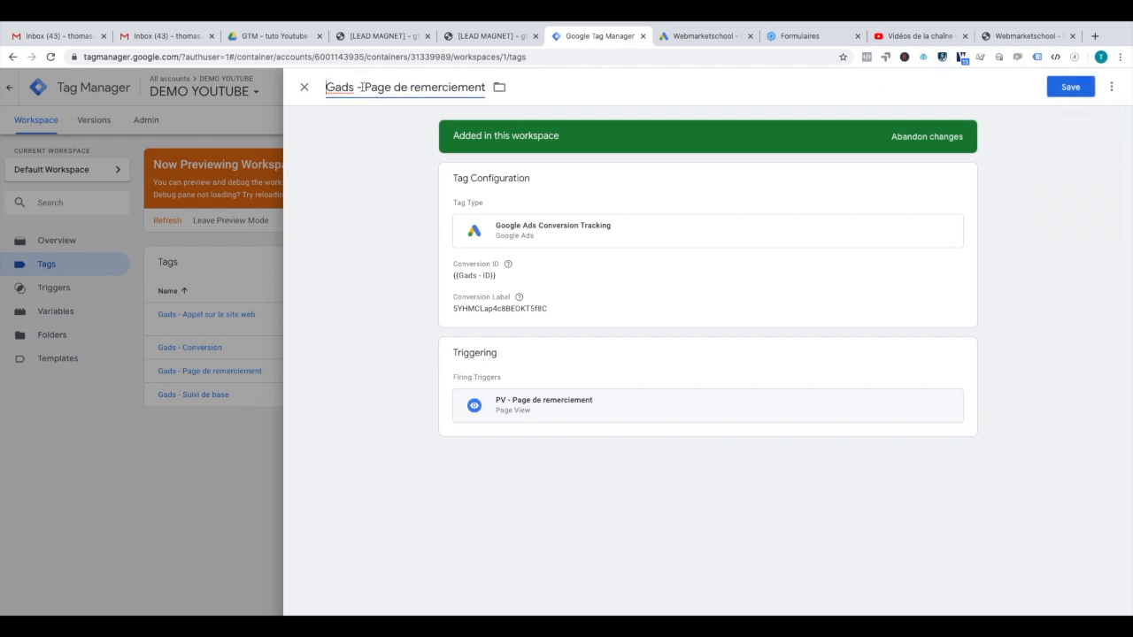
pyautogui.moveTo(365, 87); pyautogui.dragTo(498, 87)
pyautogui.press('BackSpace')
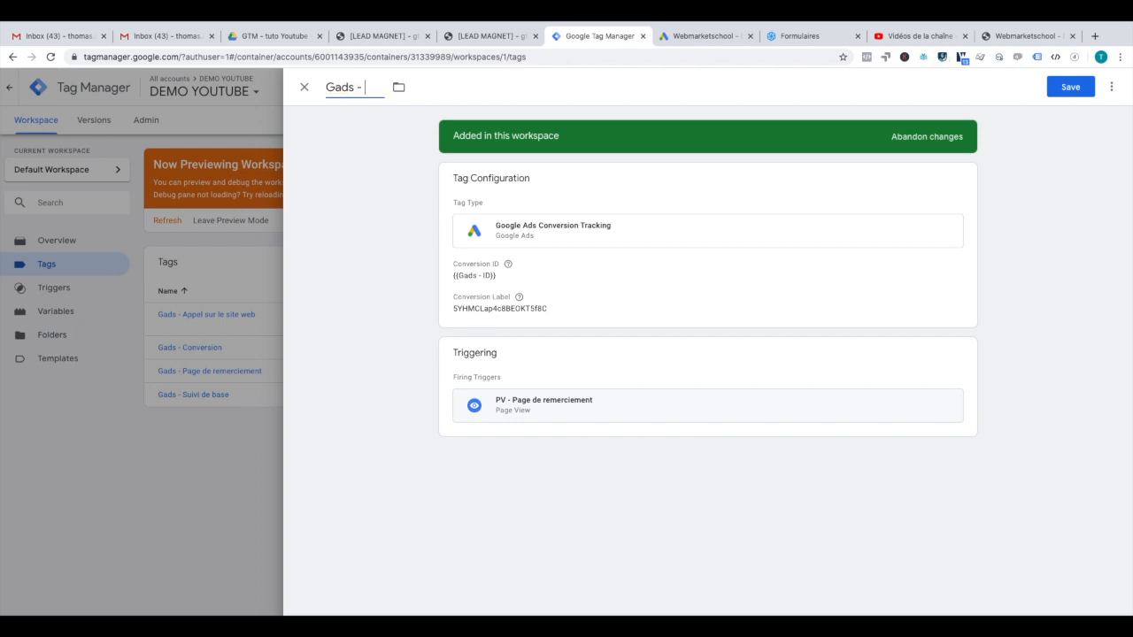
pyautogui.write('Click sur le bouton')
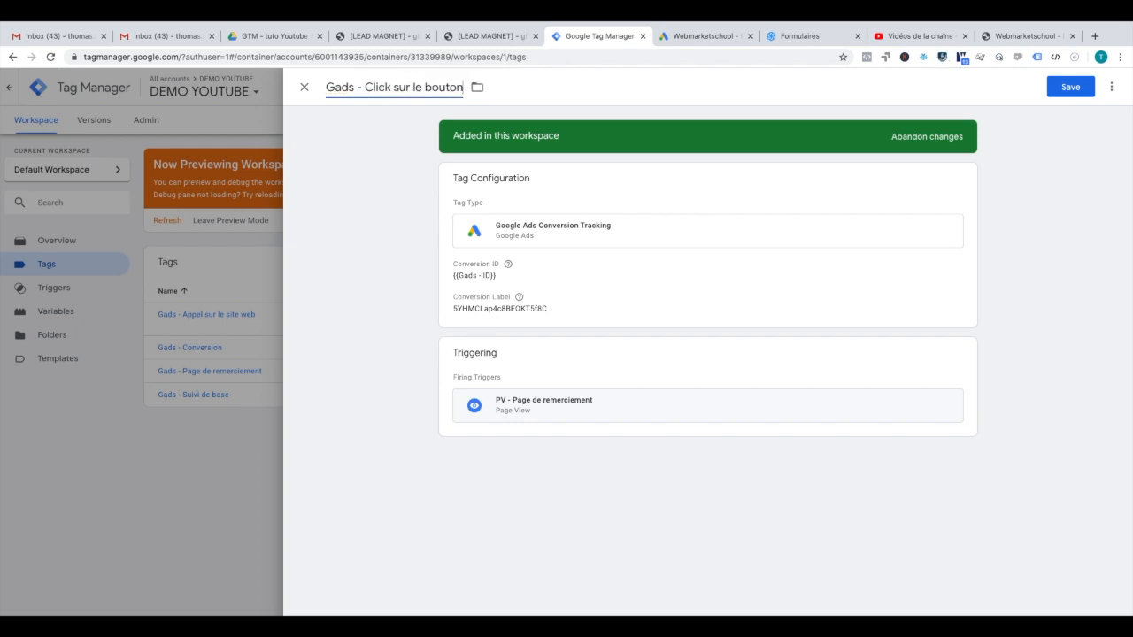
# Step: Replace the tag's conversion label with the new label copied from Google Ads
pyautogui.click(520, 178)
pyautogui.doubleClick(529, 306)
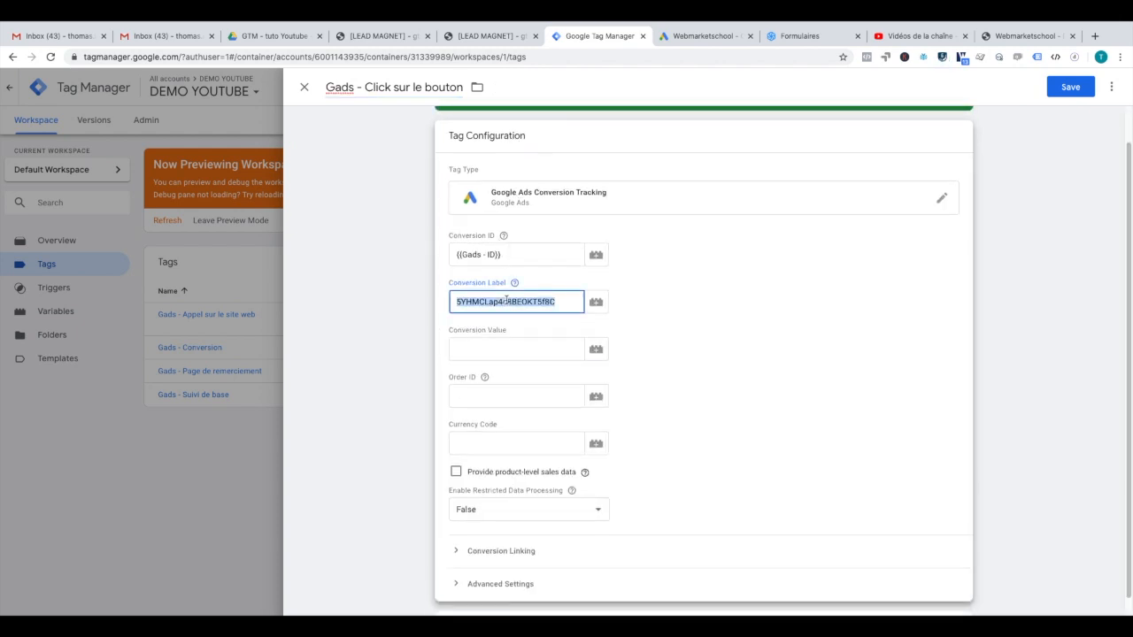
pyautogui.press('BackSpace')
pyautogui.click(522, 269)
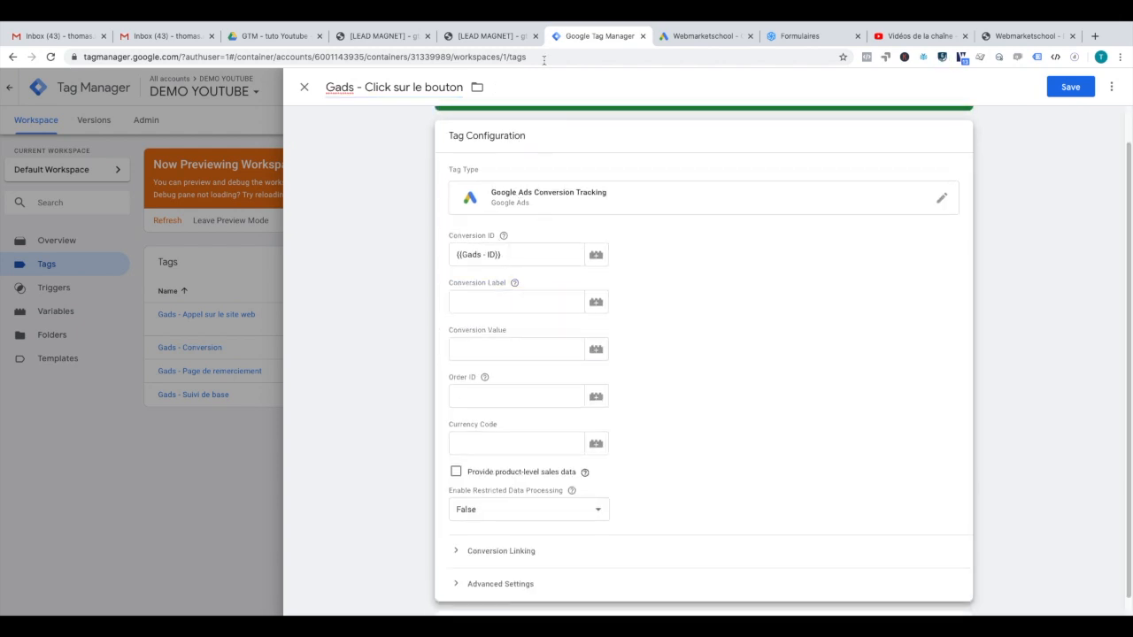
pyautogui.click(695, 36)
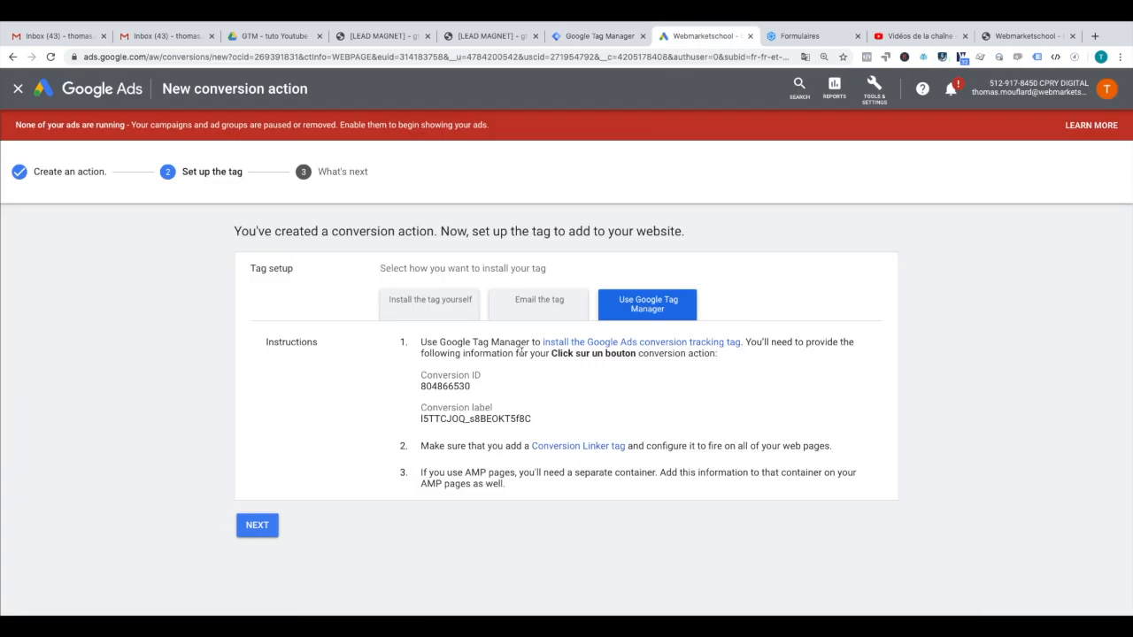
pyautogui.doubleClick(454, 417)
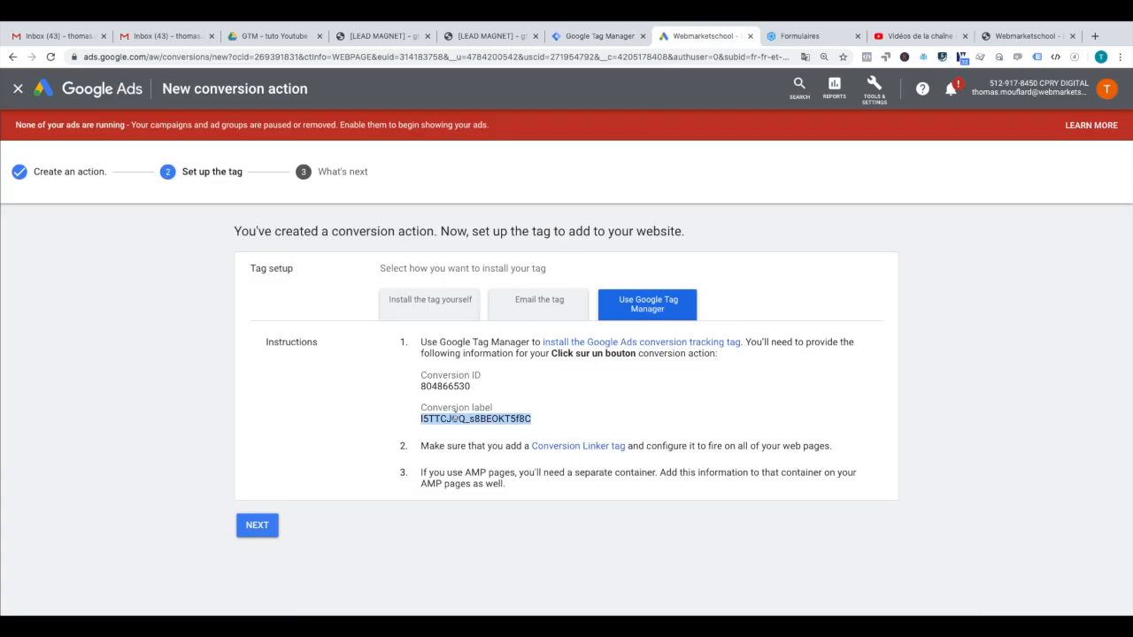
pyautogui.click(591, 37)
pyautogui.click(521, 299)
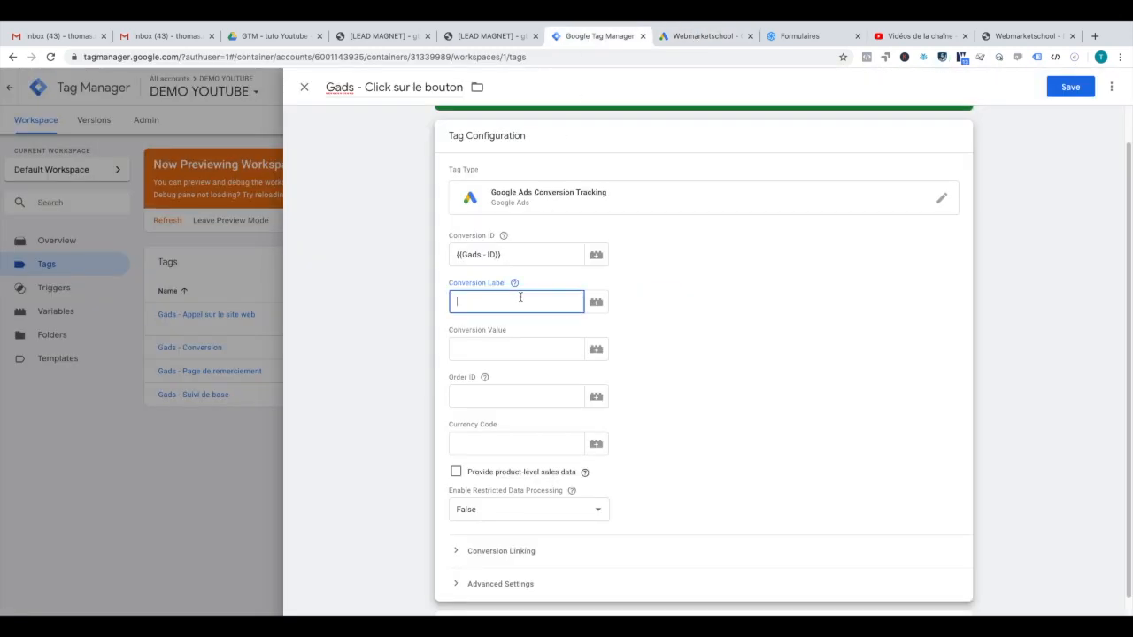
pyautogui.hotkey('ctrl', 'v')
# Step: Remove the thank-you page trigger from the tag and begin a new trigger
pyautogui.scroll(-1, 655, 296)
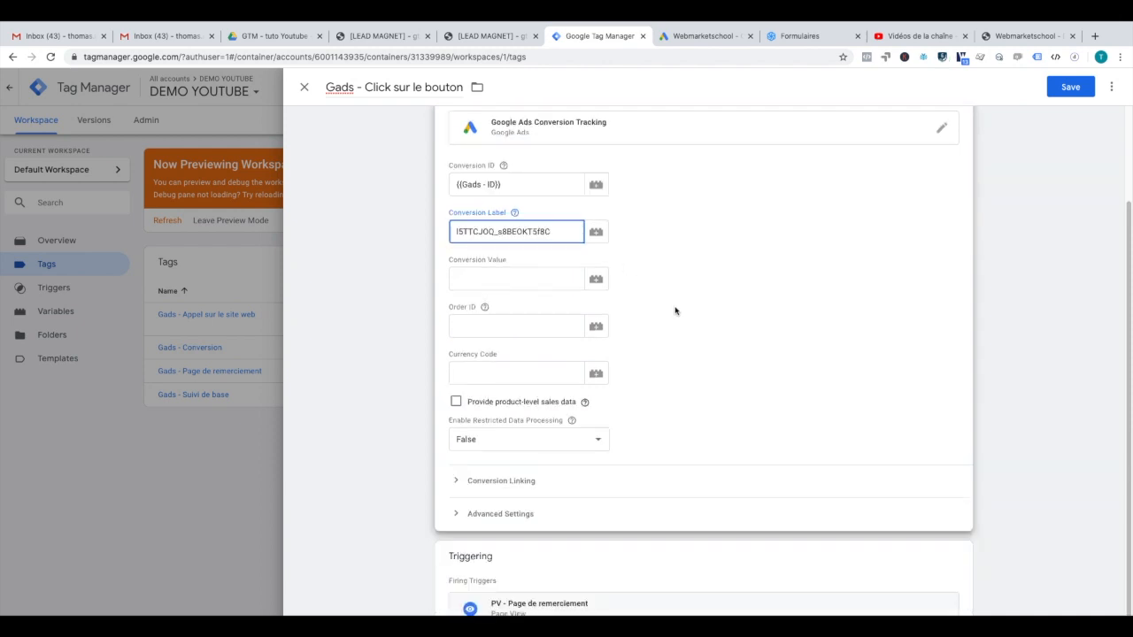
pyautogui.click(953, 558)
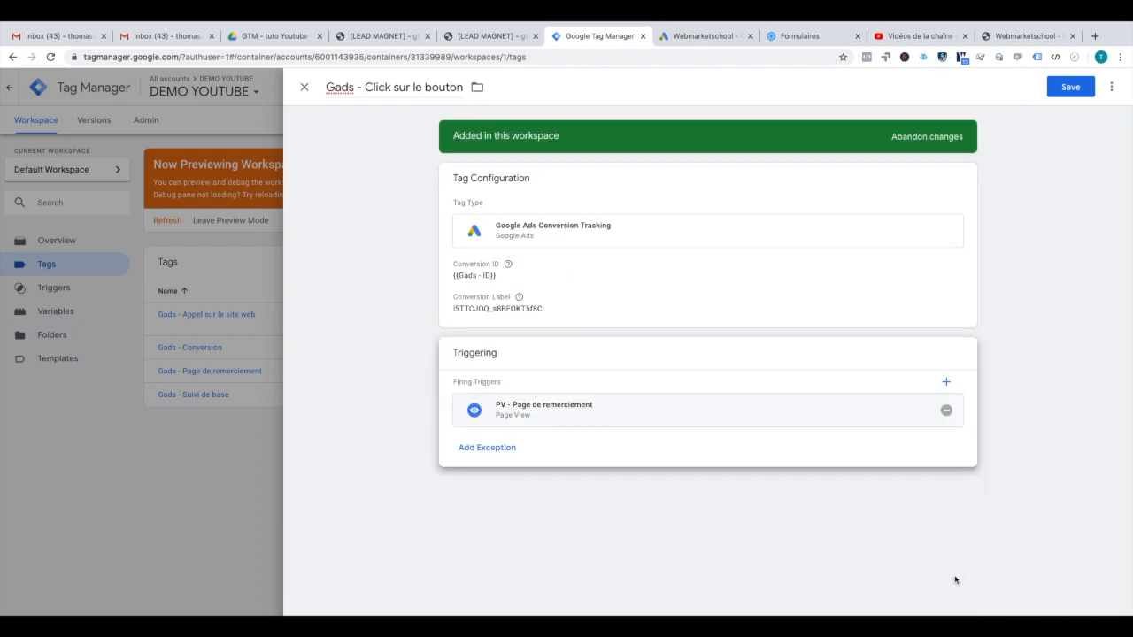
pyautogui.click(947, 411)
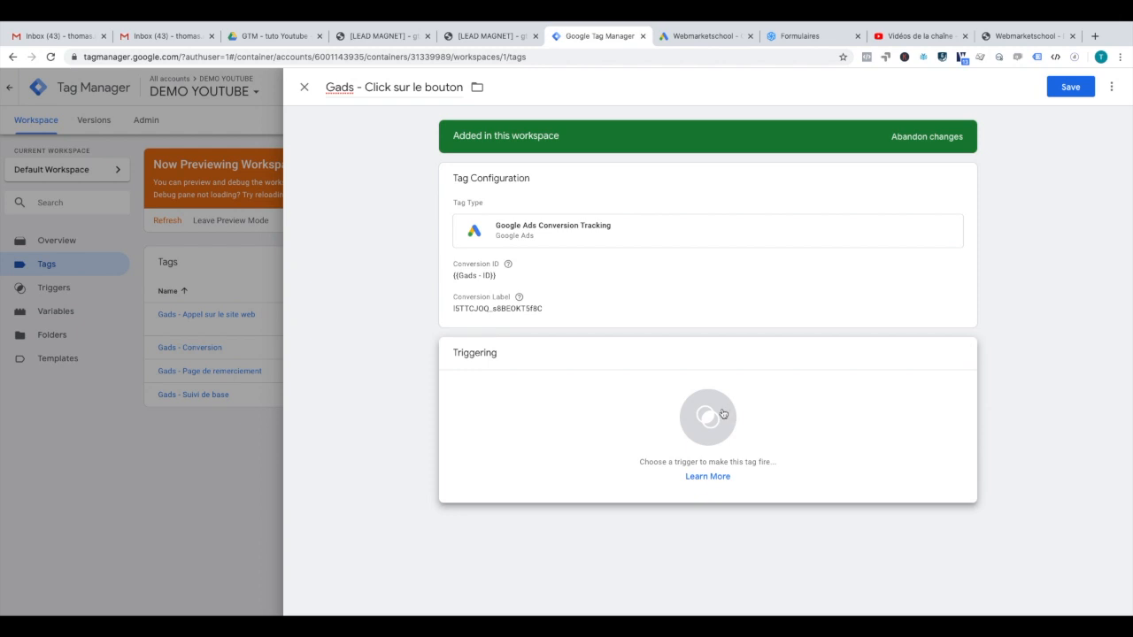
pyautogui.click(722, 414)
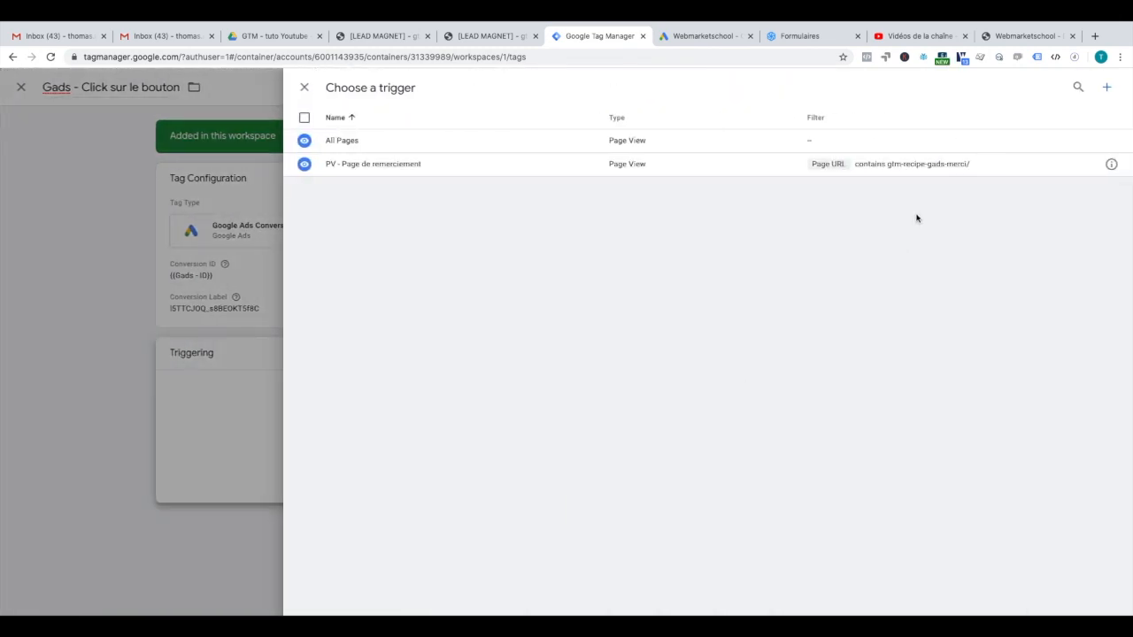
pyautogui.click(1107, 89)
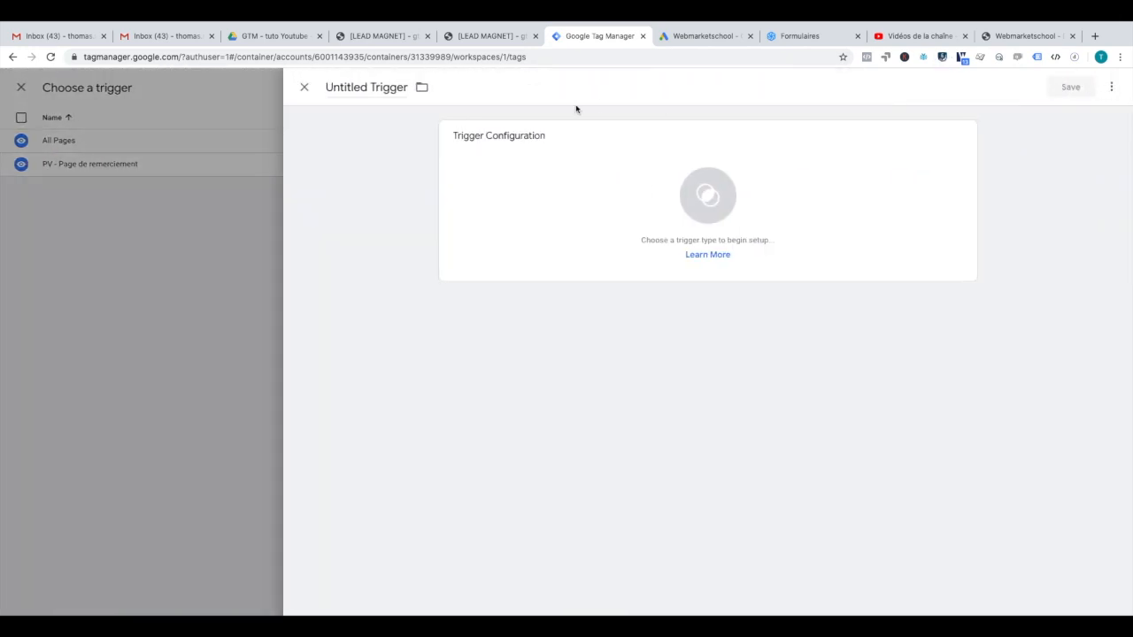
# Step: Name the trigger 'Click - click boution' and make it a Click - All Elements trigger on some clicks
pyautogui.tripleClick(385, 87)
pyautogui.press('BackSpace')
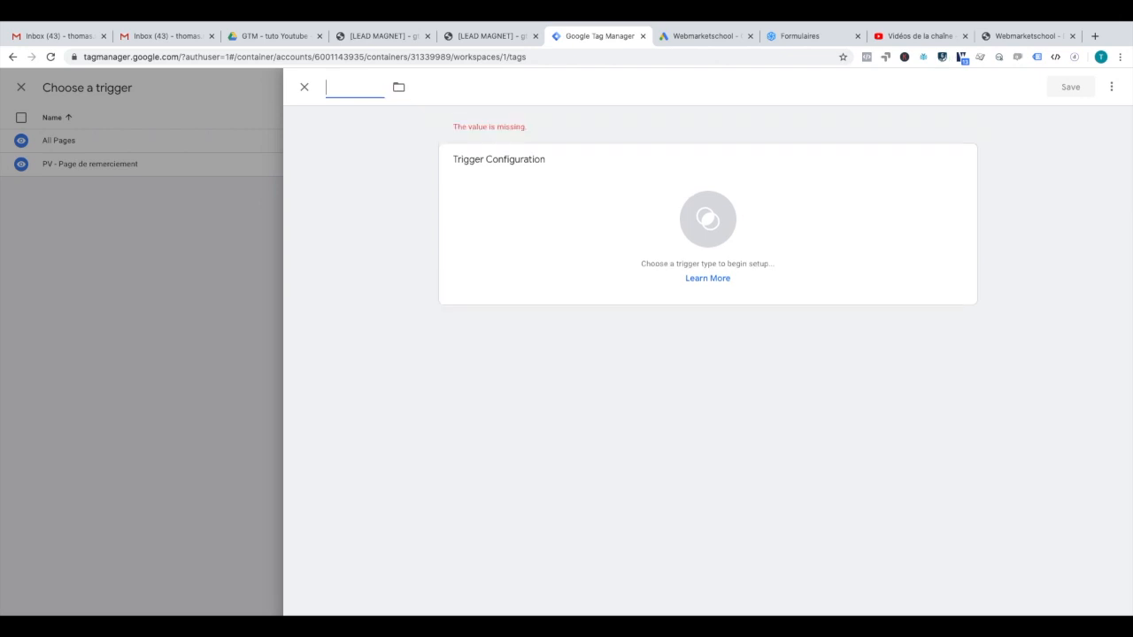
pyautogui.write('Click')
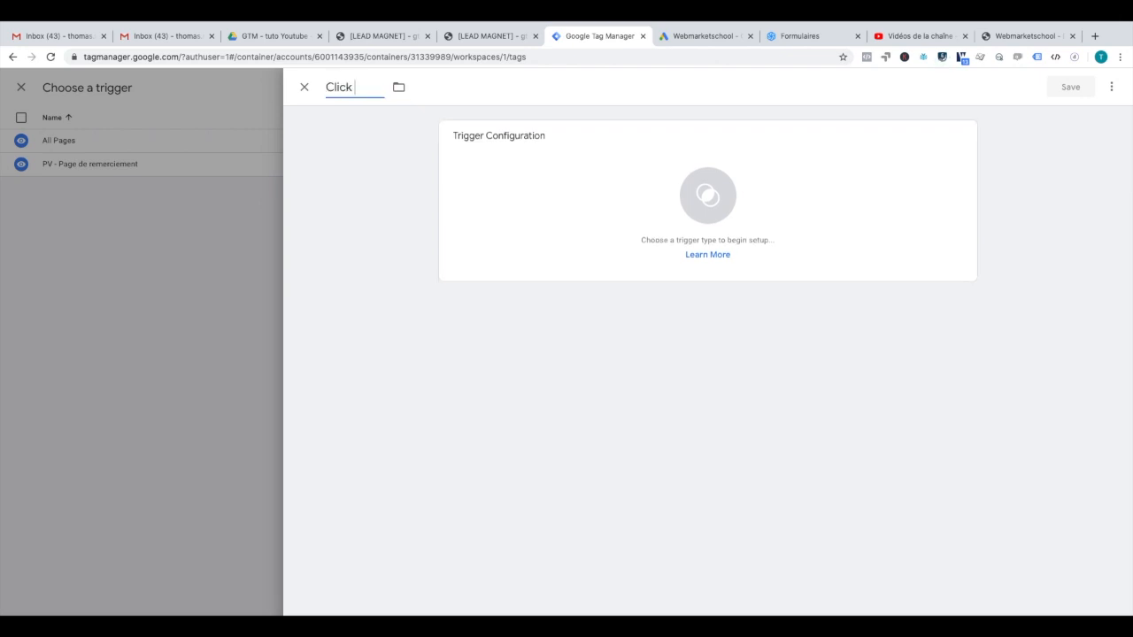
pyautogui.write(' - click boution')
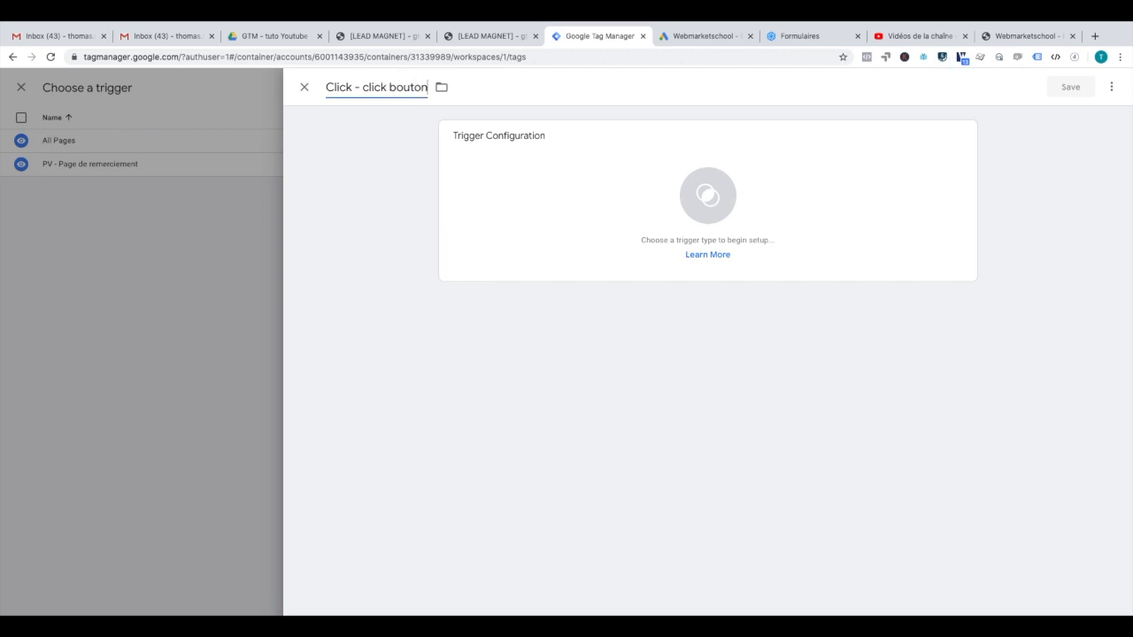
pyautogui.click(650, 182)
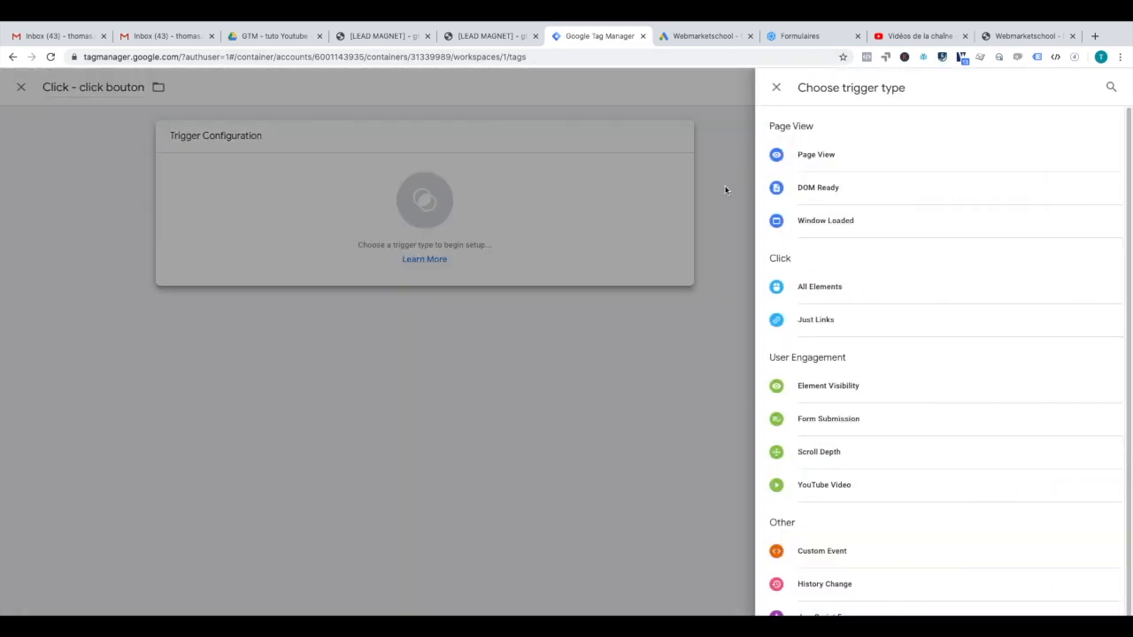
pyautogui.click(822, 299)
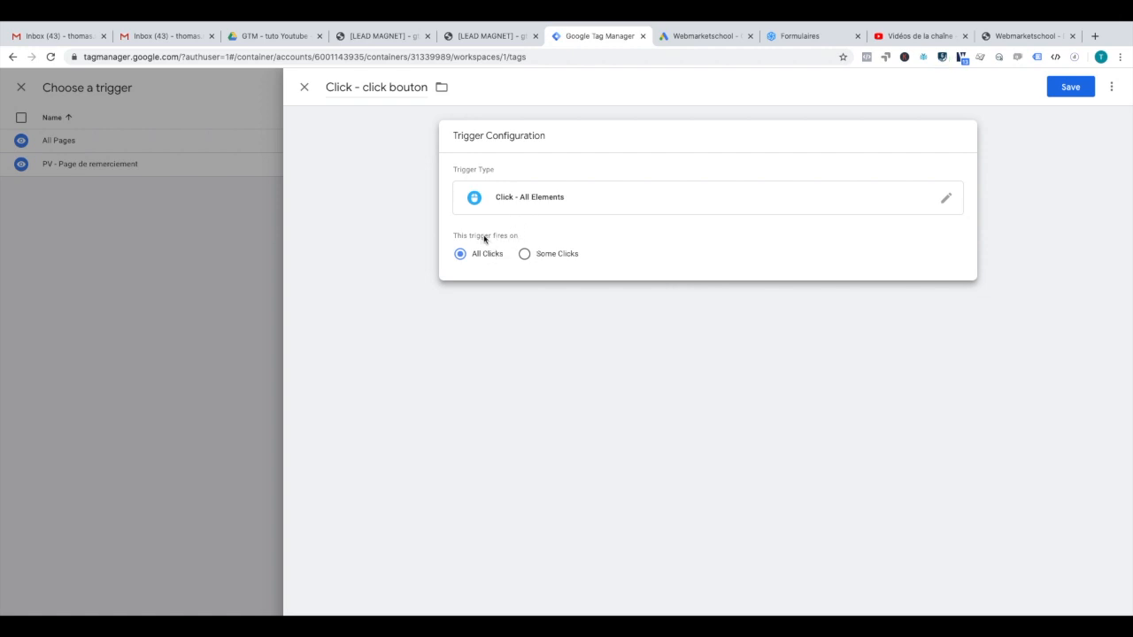
pyautogui.click(535, 255)
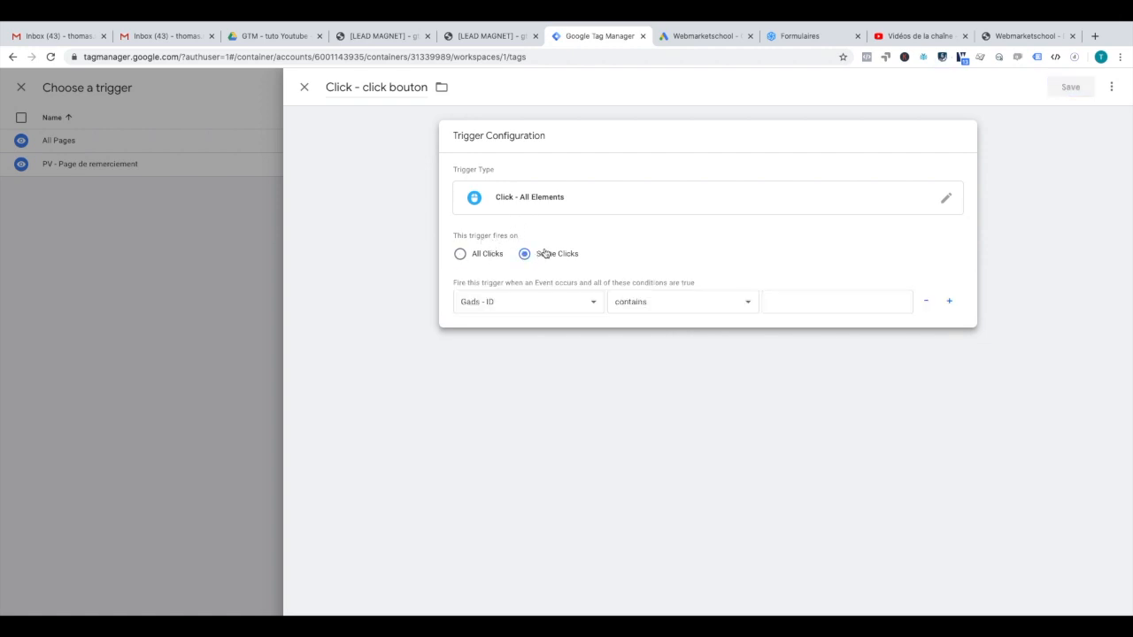
# Step: Browse the built-in variables for the condition, then view the landing page in preview
pyautogui.click(579, 302)
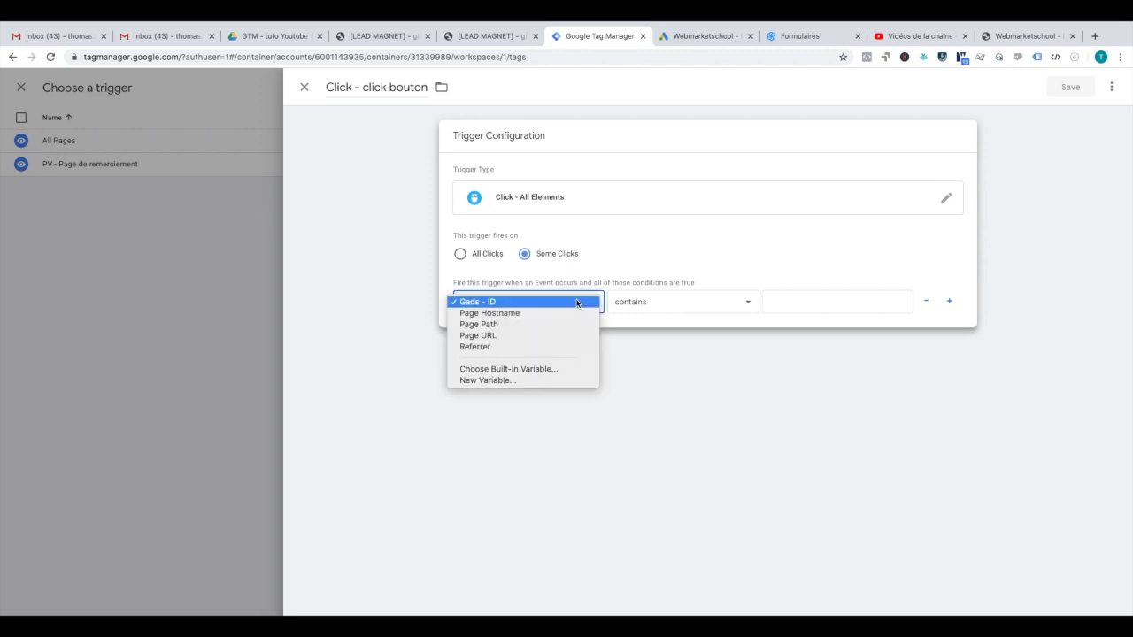
pyautogui.click(512, 370)
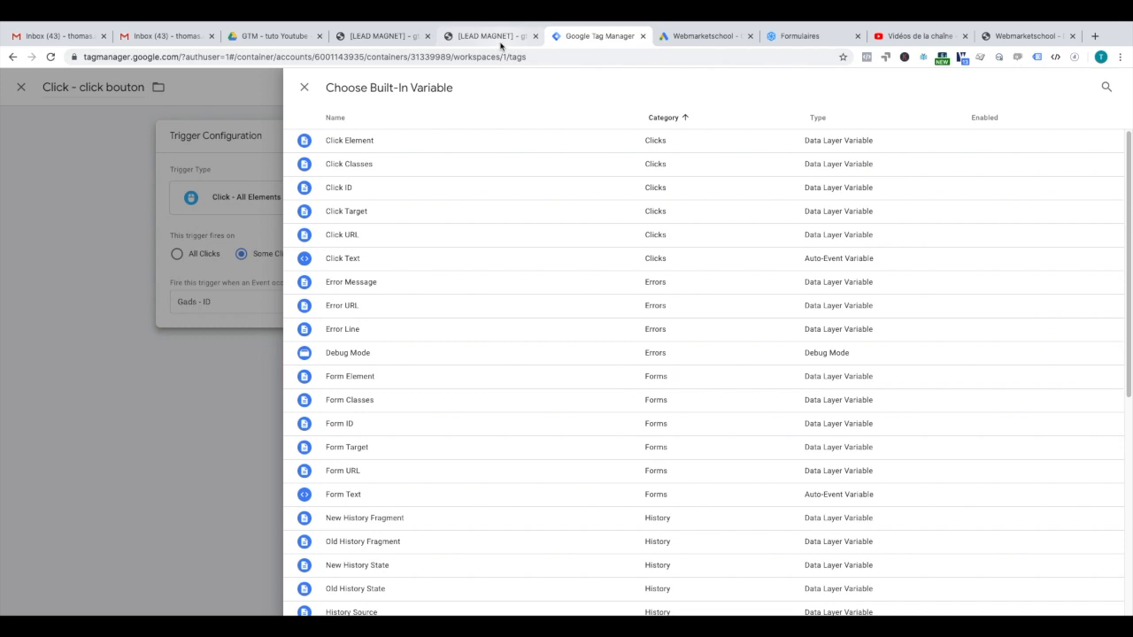
pyautogui.click(364, 37)
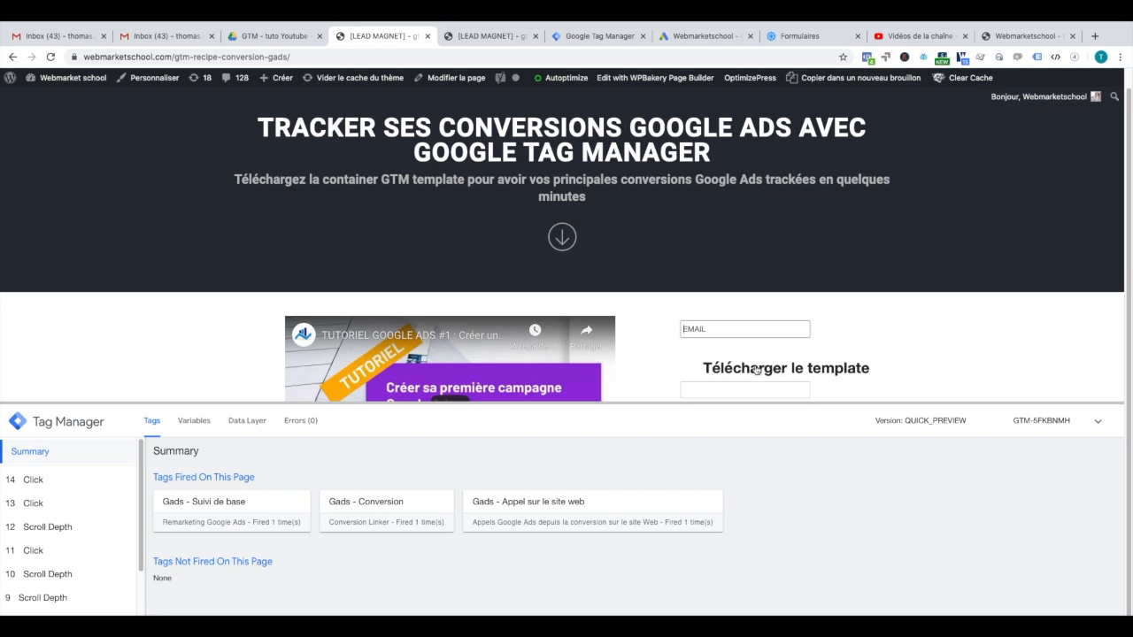
# Step: Inspect the Télécharger le template button in DevTools and copy its class name
pyautogui.doubleClick(757, 370)
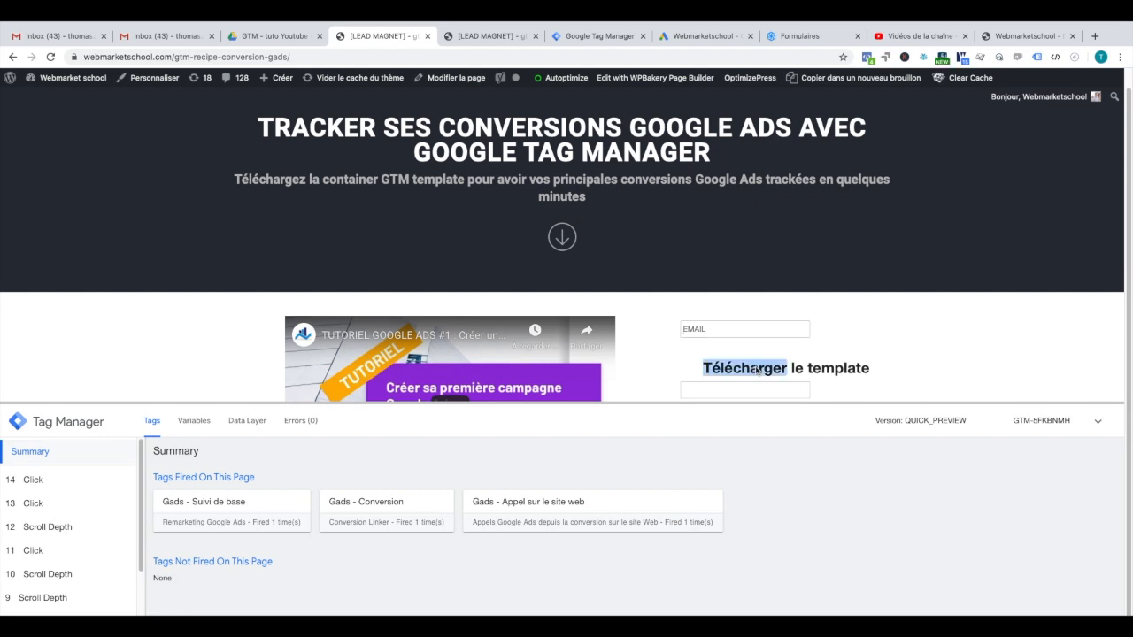
pyautogui.rightClick(757, 370)
pyautogui.click(790, 453)
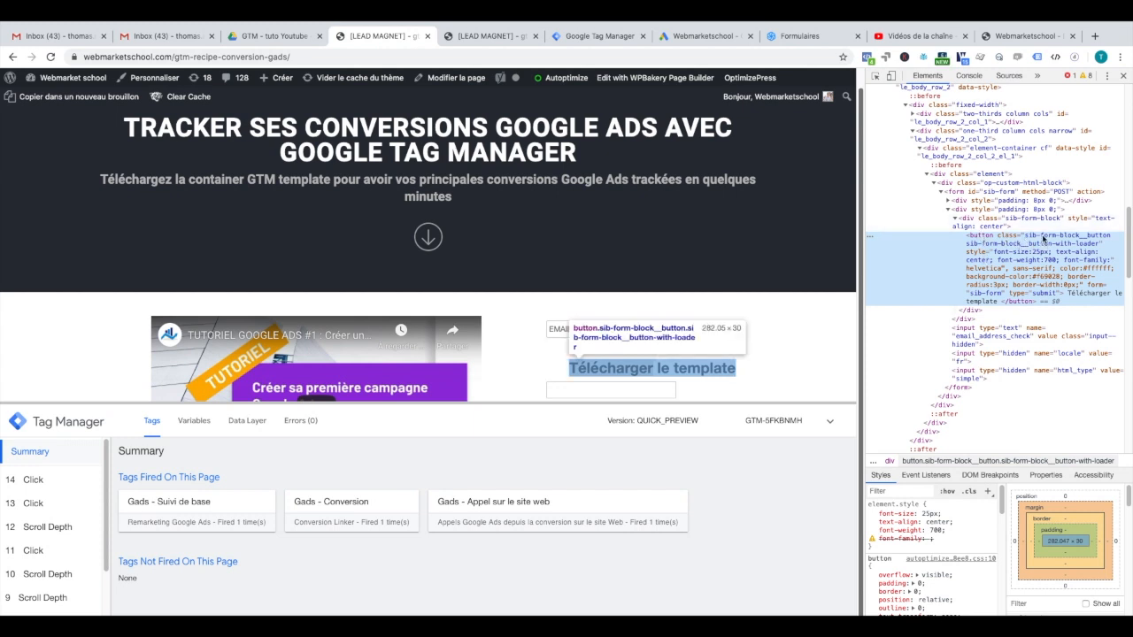
pyautogui.doubleClick(1047, 238)
pyautogui.hotkey('ctrl', 'c')
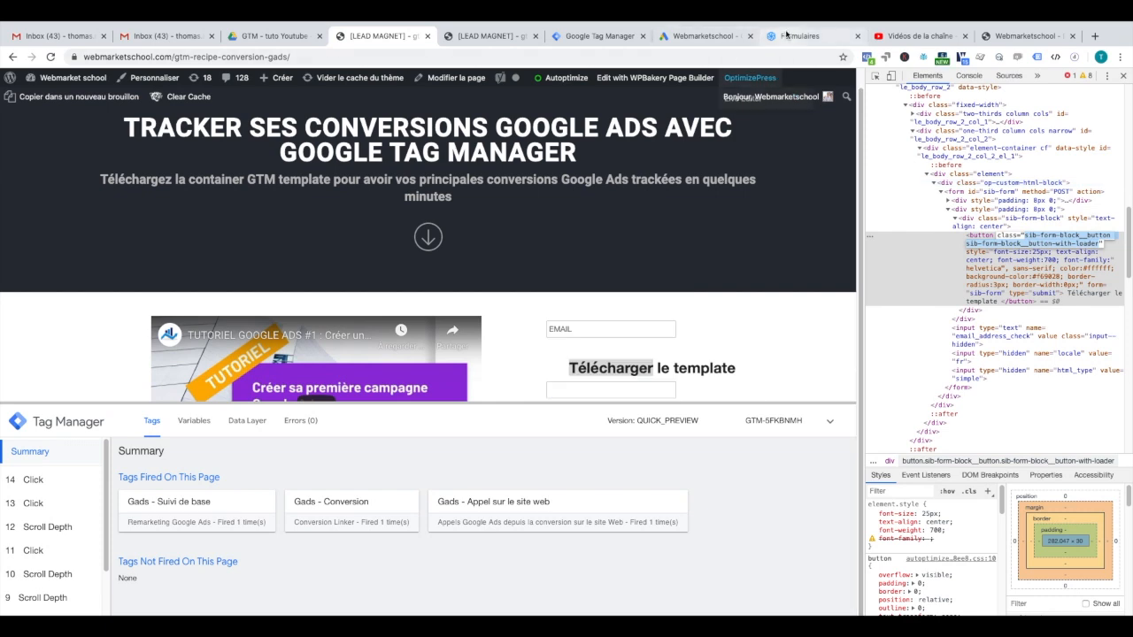
pyautogui.click(581, 37)
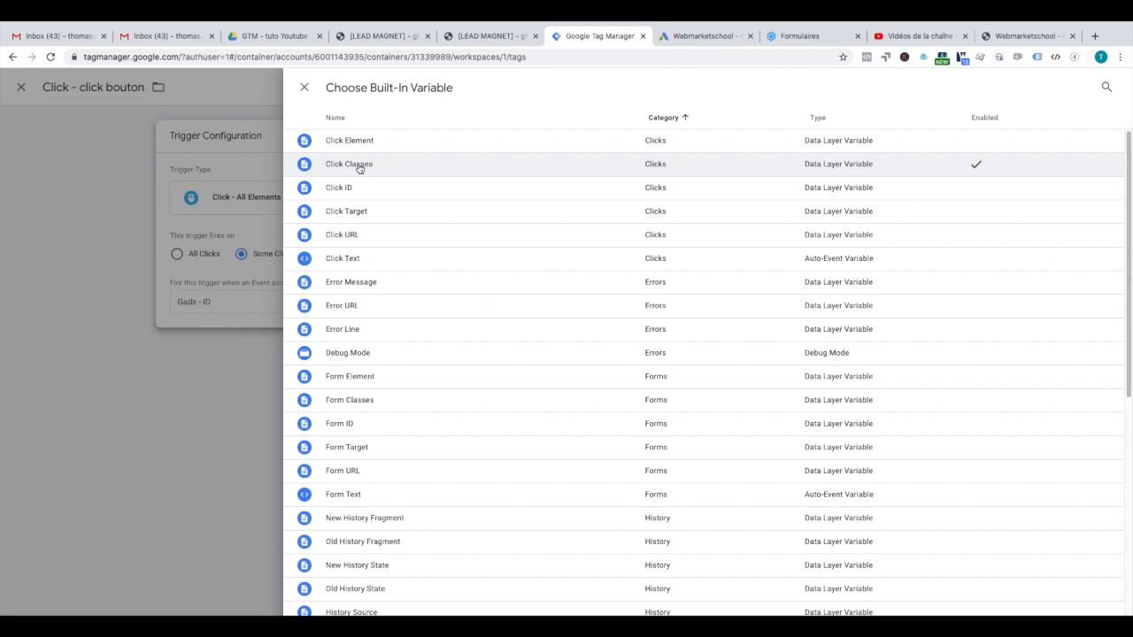
# Step: Set the trigger condition to Click Classes containing sib-form-block__button and save the trigger
pyautogui.press('Escape')
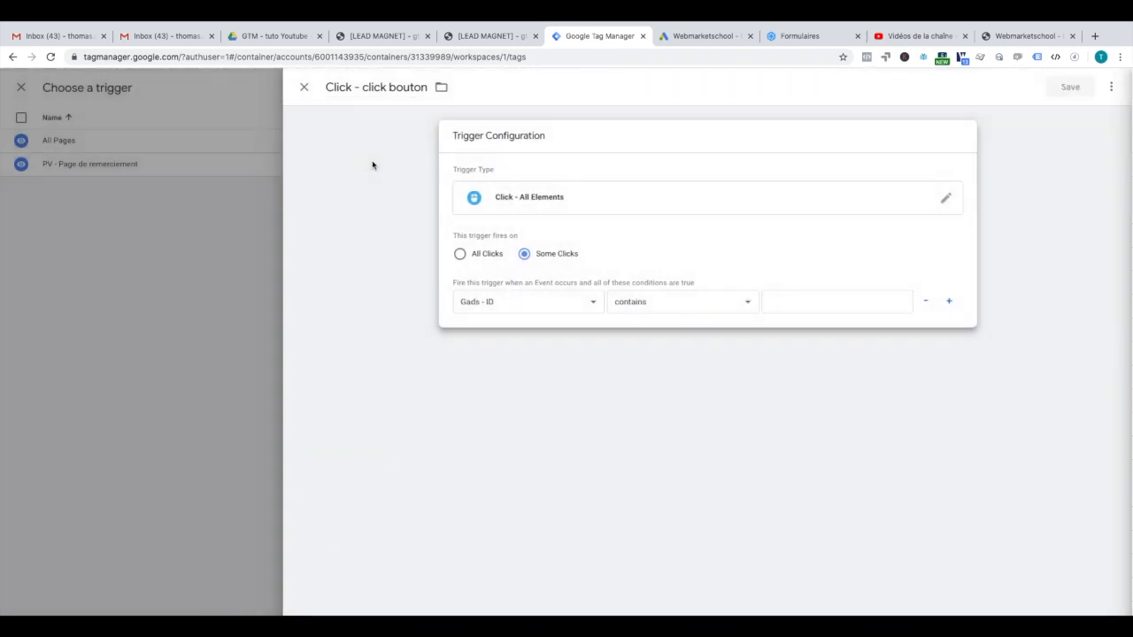
pyautogui.click(541, 305)
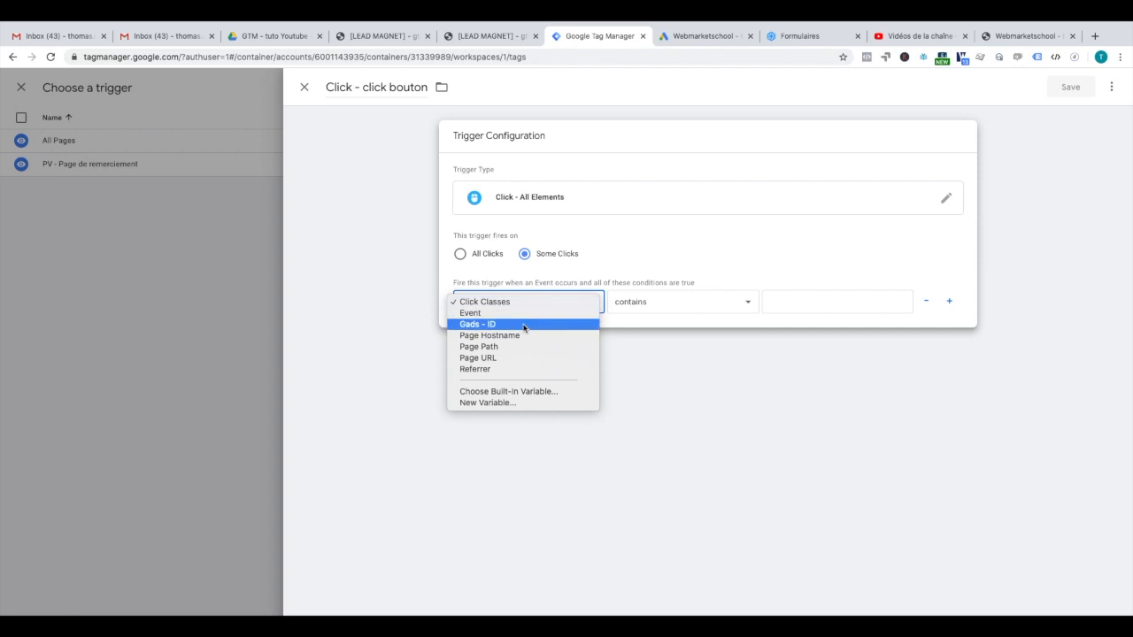
pyautogui.click(498, 307)
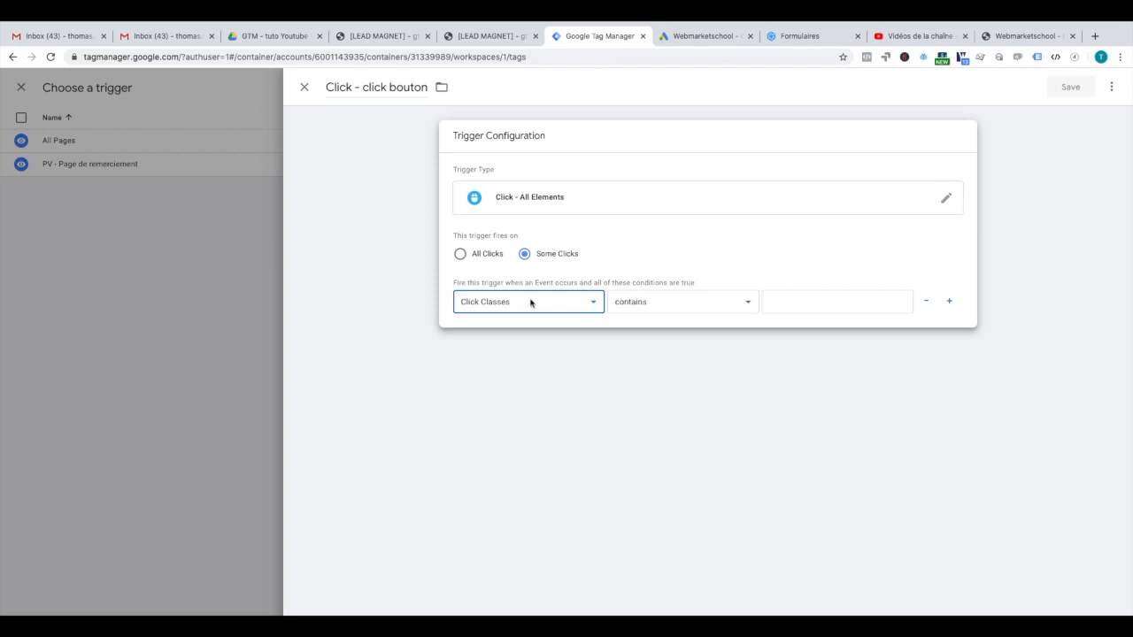
pyautogui.click(779, 301)
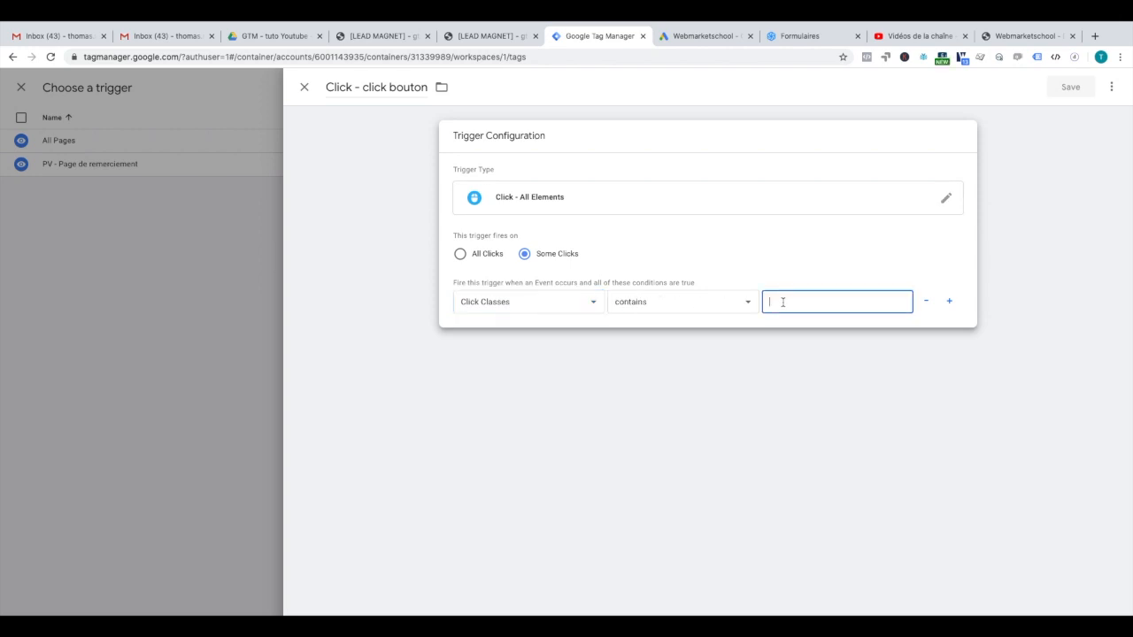
pyautogui.hotkey('ctrl', 'v')
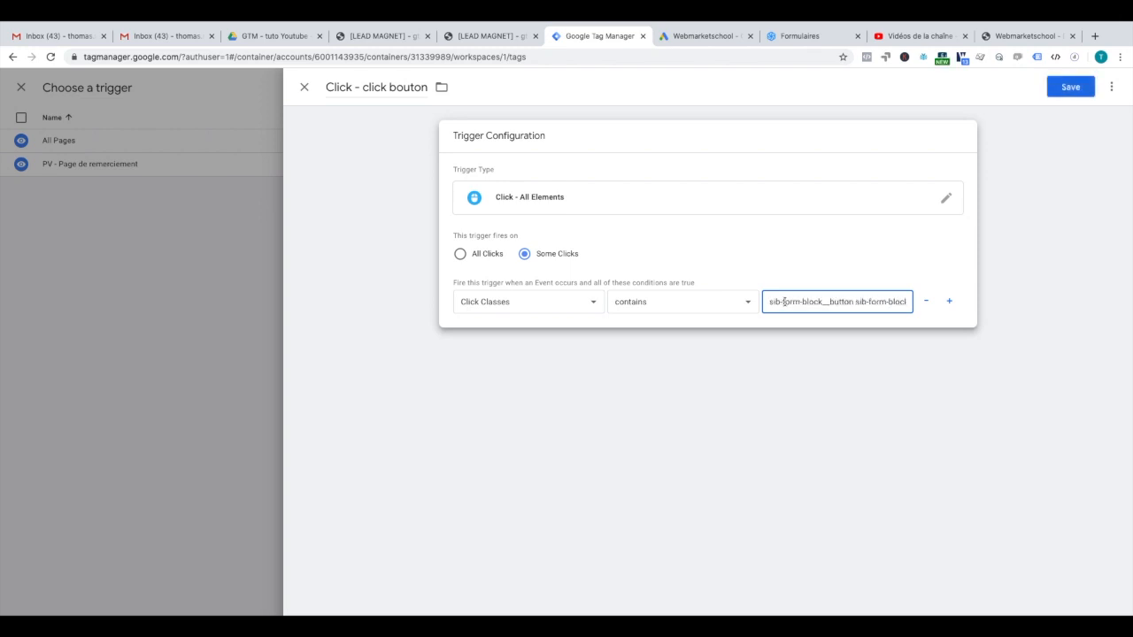
pyautogui.hscroll(1, 823, 304)
pyautogui.hscroll(-1, 833, 301)
pyautogui.moveTo(855, 303); pyautogui.dragTo(936, 306)
pyautogui.press('BackSpace')
pyautogui.click(1056, 90)
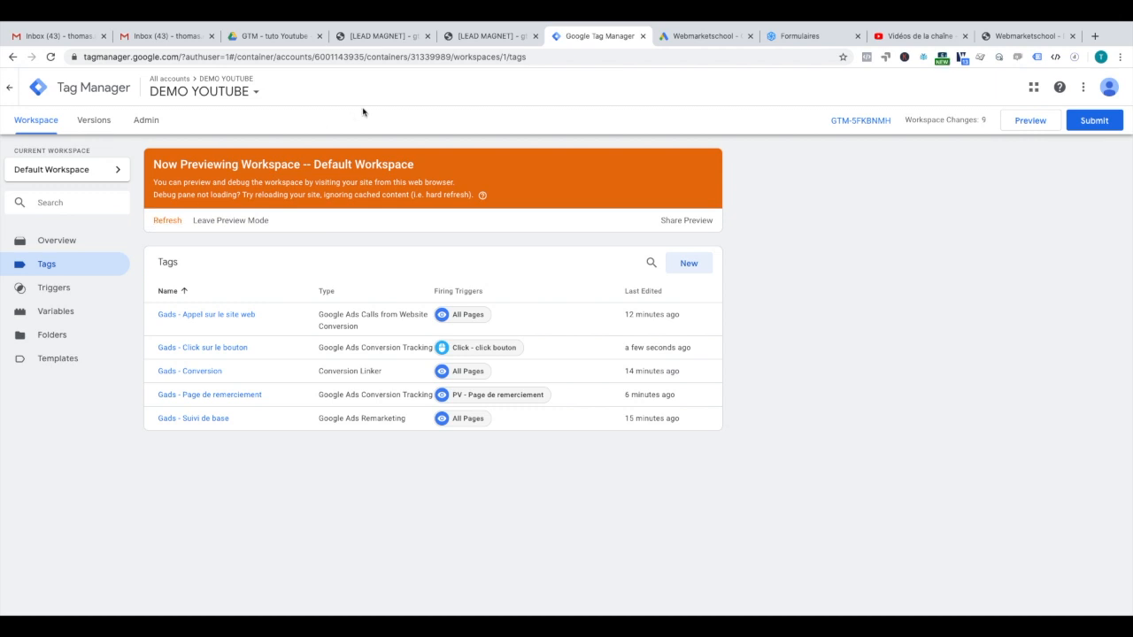
# Step: Reload the landing page in preview, click Télécharger le template, and close the quiz popup
pyautogui.click(382, 37)
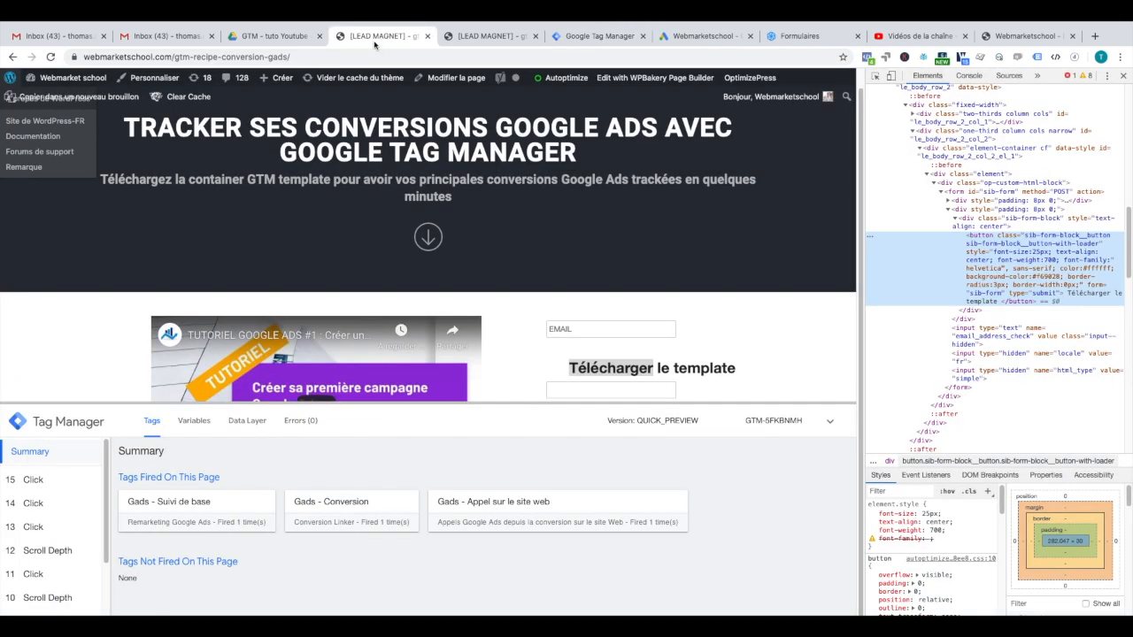
pyautogui.click(51, 57)
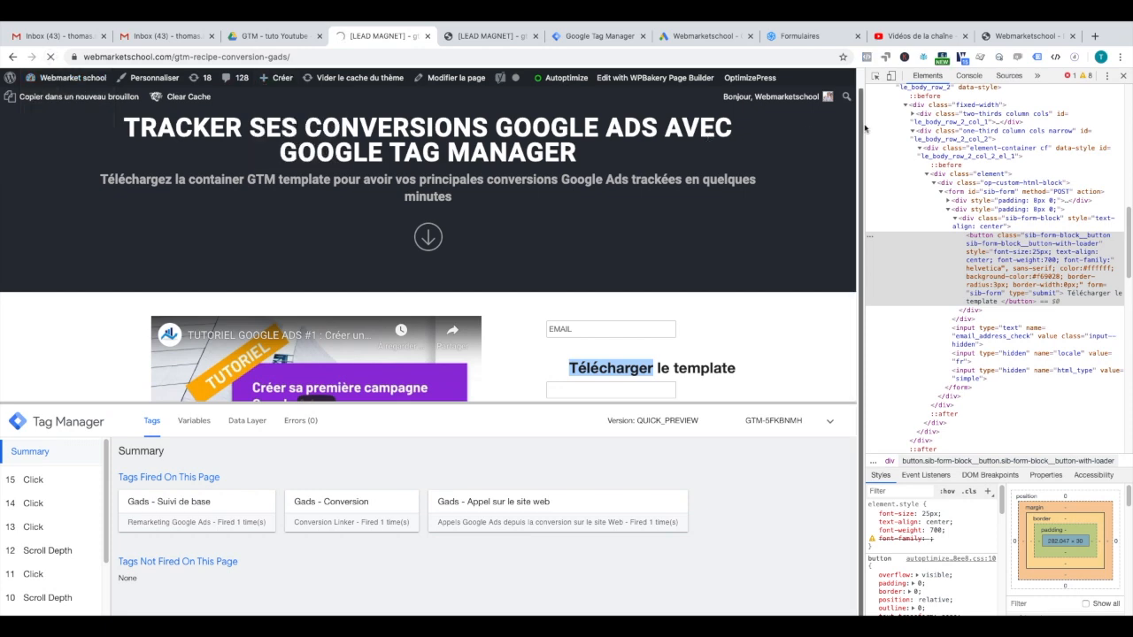
pyautogui.moveTo(866, 129); pyautogui.dragTo(975, 142)
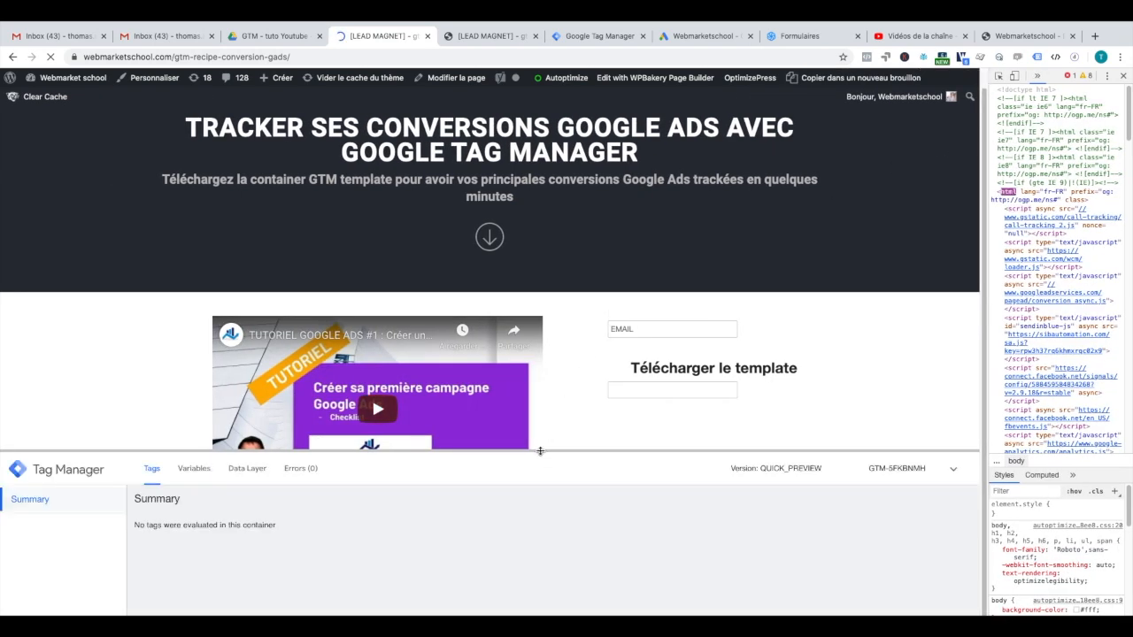
pyautogui.moveTo(541, 451); pyautogui.dragTo(541, 418)
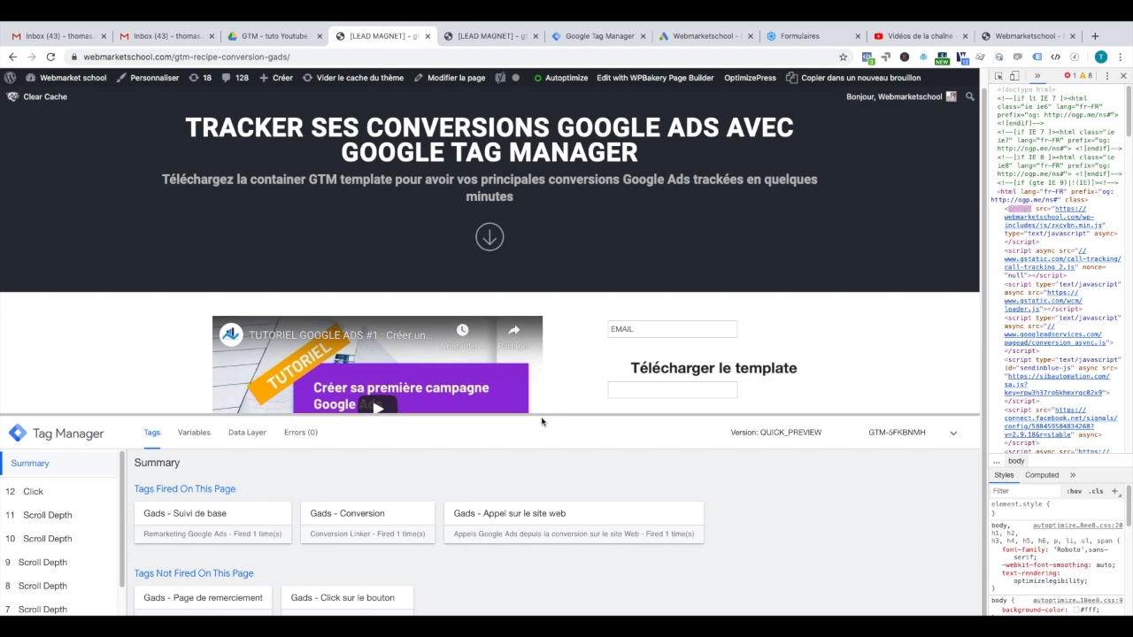
pyautogui.click(674, 370)
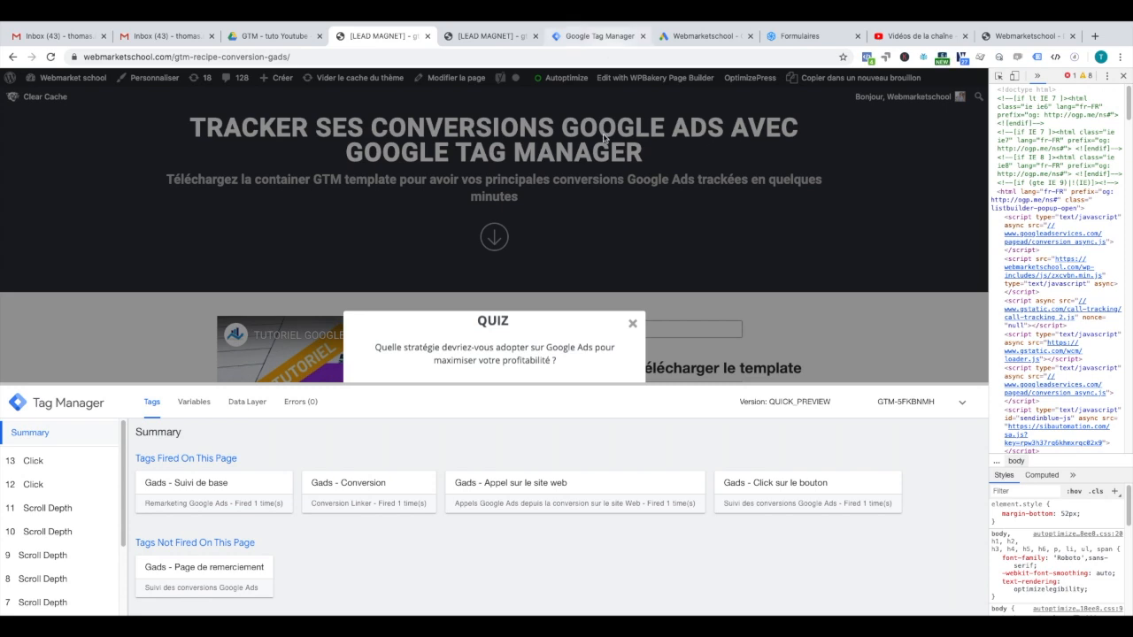
pyautogui.click(633, 323)
pyautogui.scroll(-1, 623, 287)
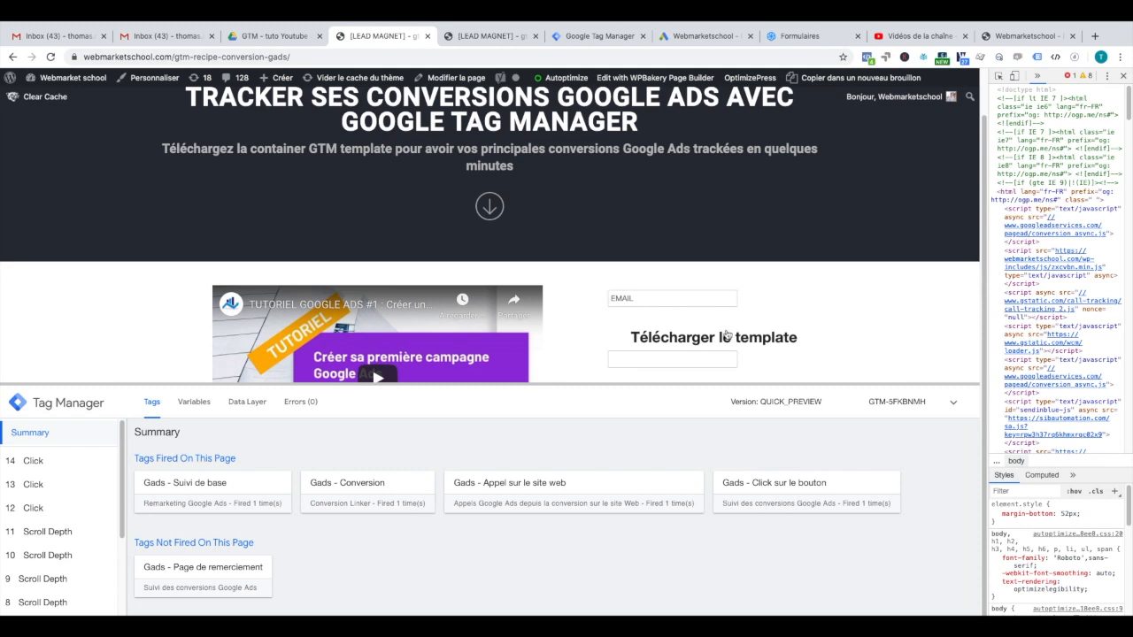
pyautogui.moveTo(668, 24)
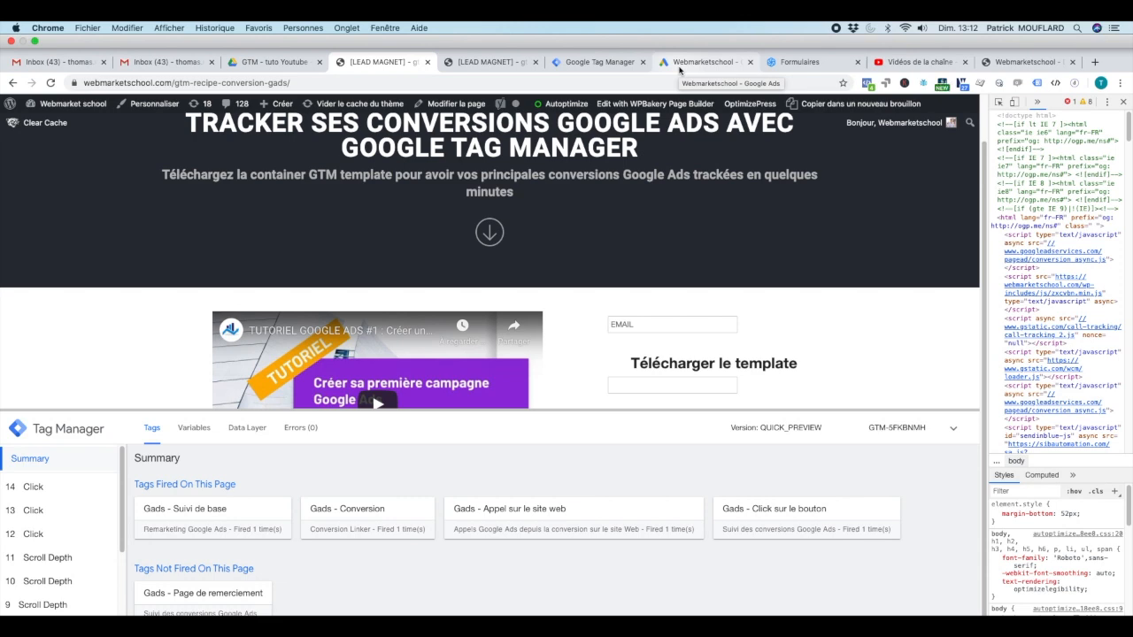
# Step: Finish the Click sur un bouton conversion setup in Google Ads
pyautogui.click(681, 64)
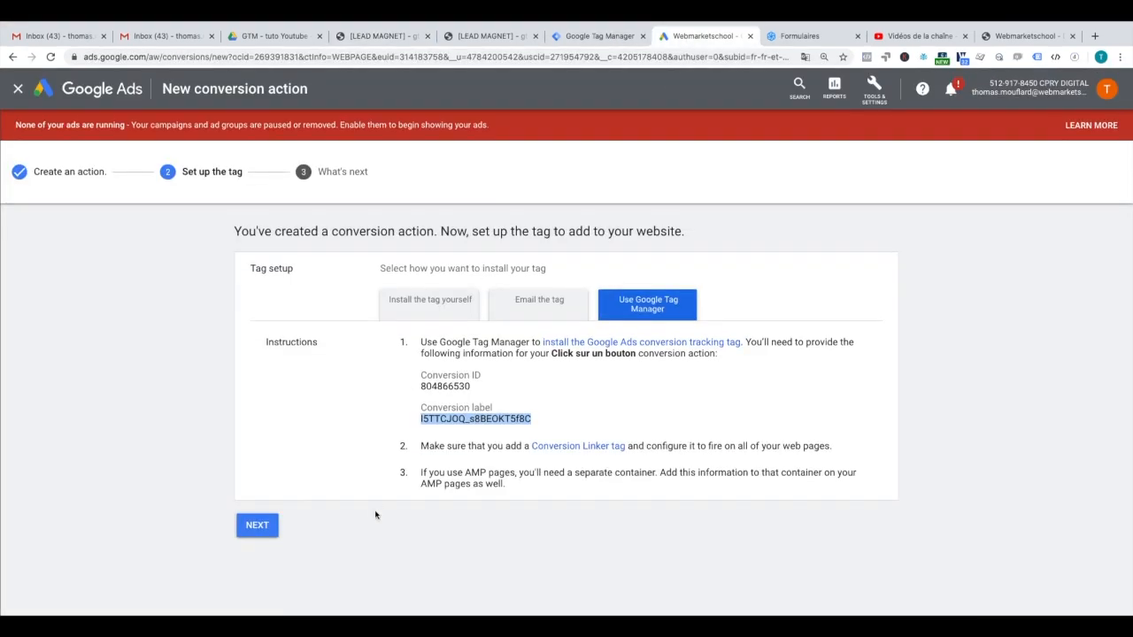
pyautogui.click(259, 526)
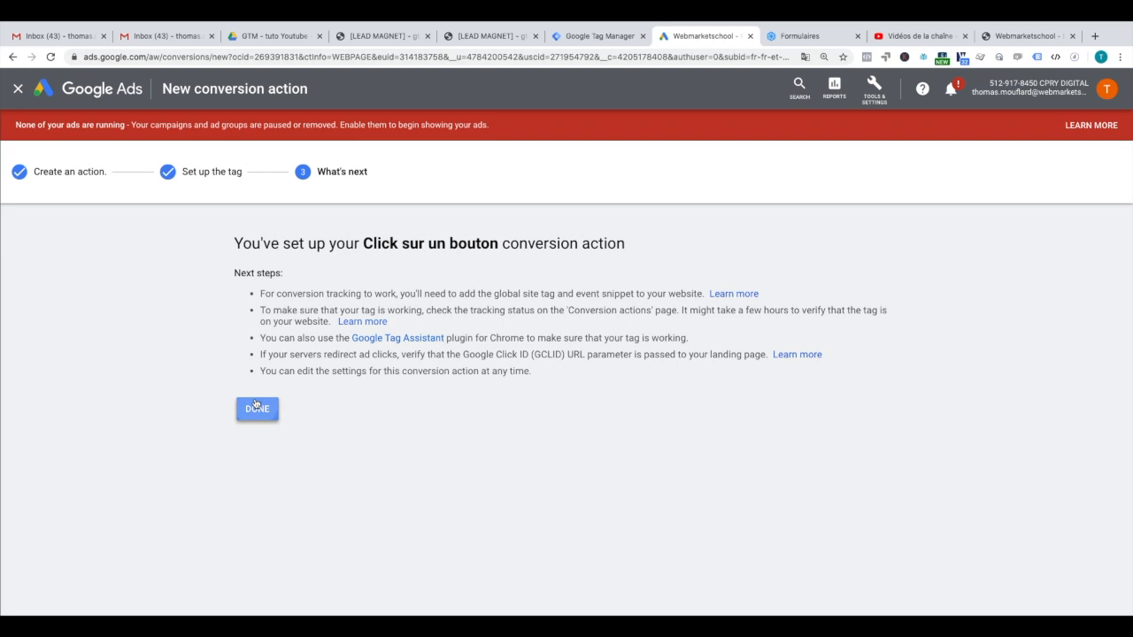
pyautogui.click(256, 407)
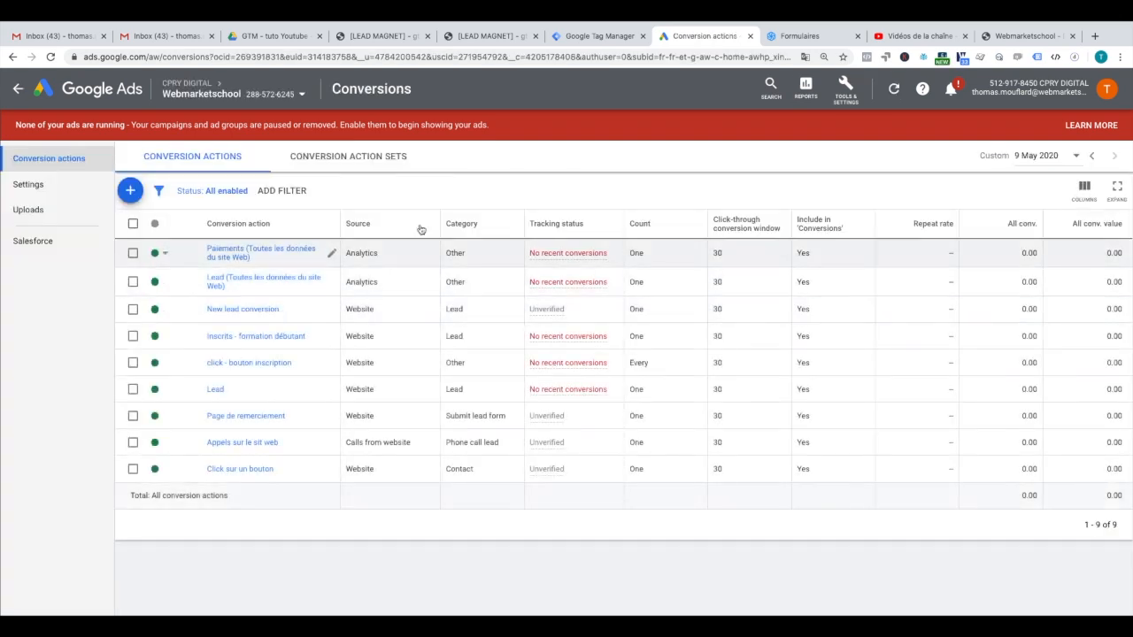
# Step: Start a Sign up website conversion named 'Formulaire de contact'
pyautogui.click(130, 190)
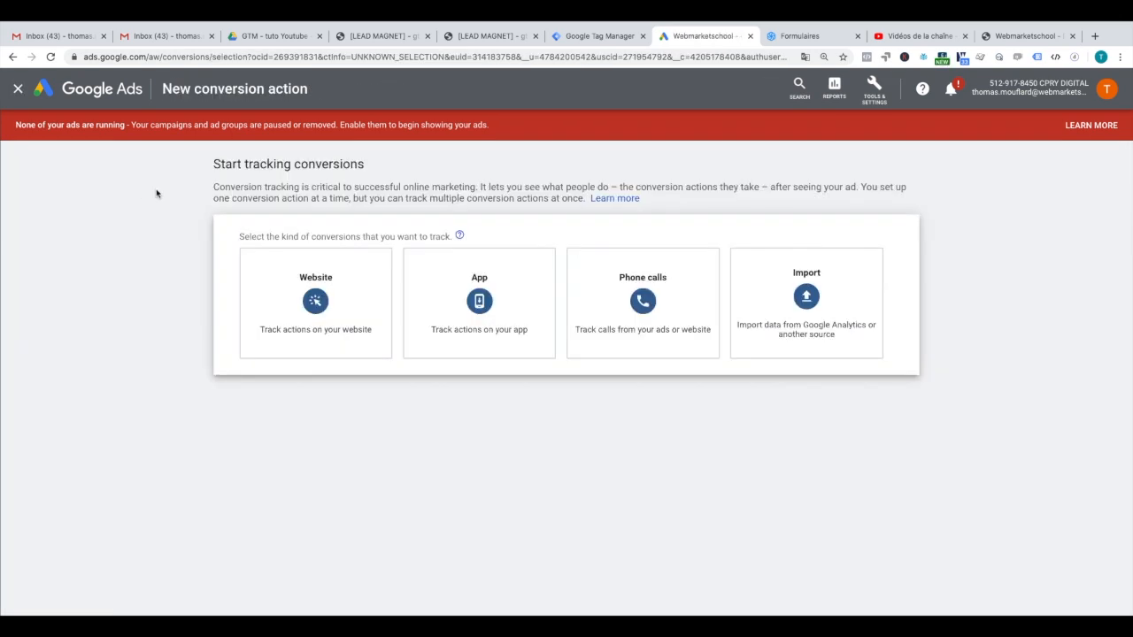
pyautogui.click(294, 302)
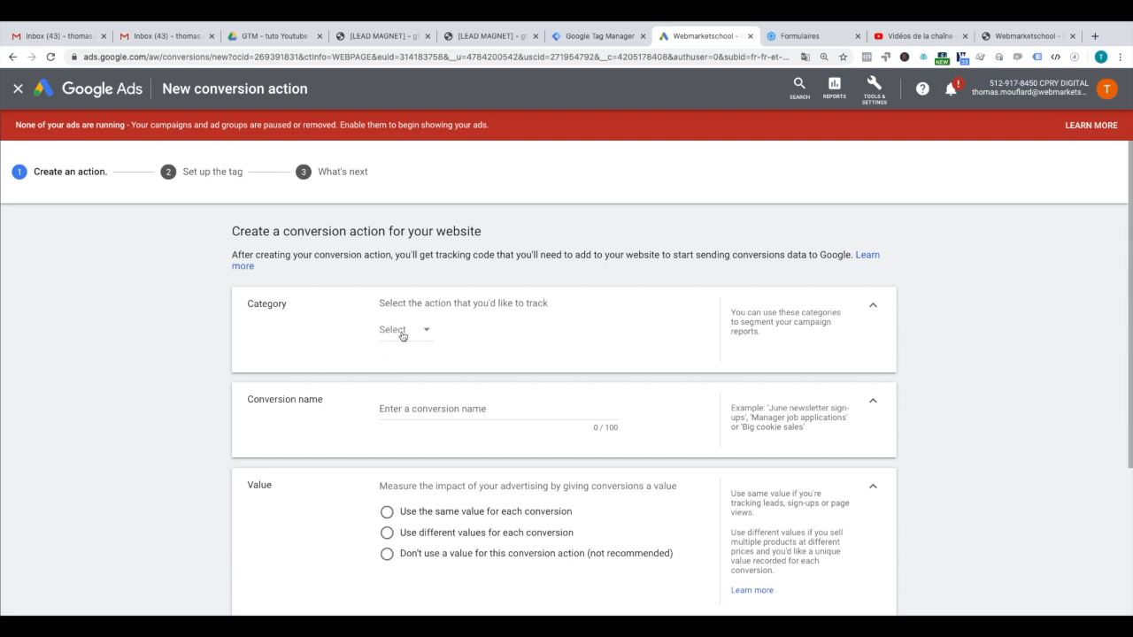
pyautogui.click(402, 334)
pyautogui.scroll(-2, 416, 495)
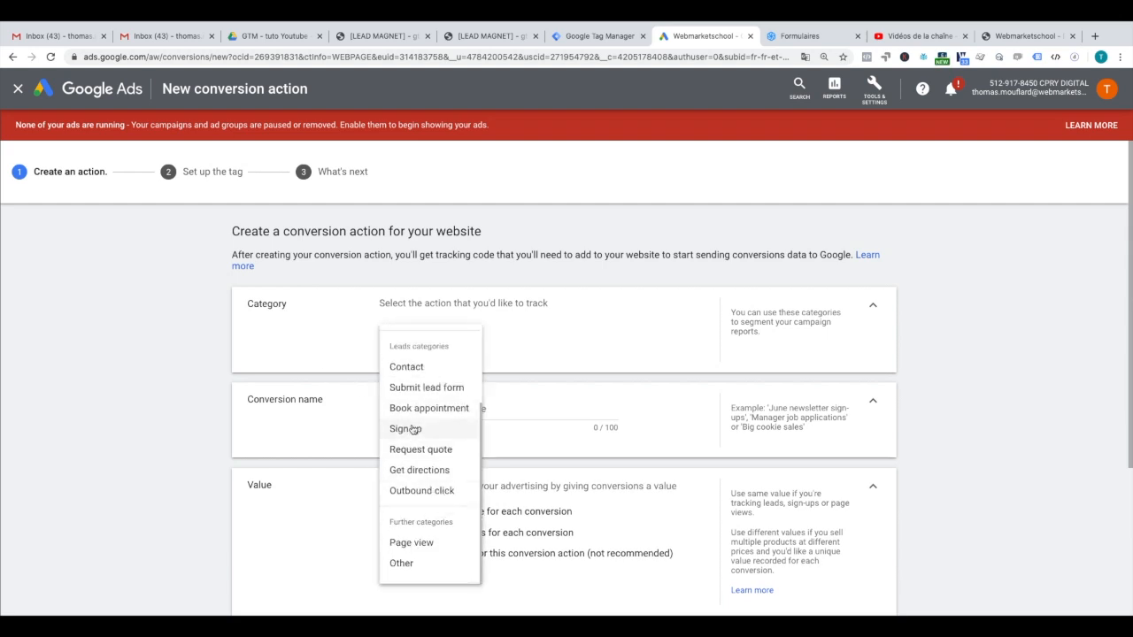
pyautogui.scroll(1, 424, 455)
pyautogui.click(420, 465)
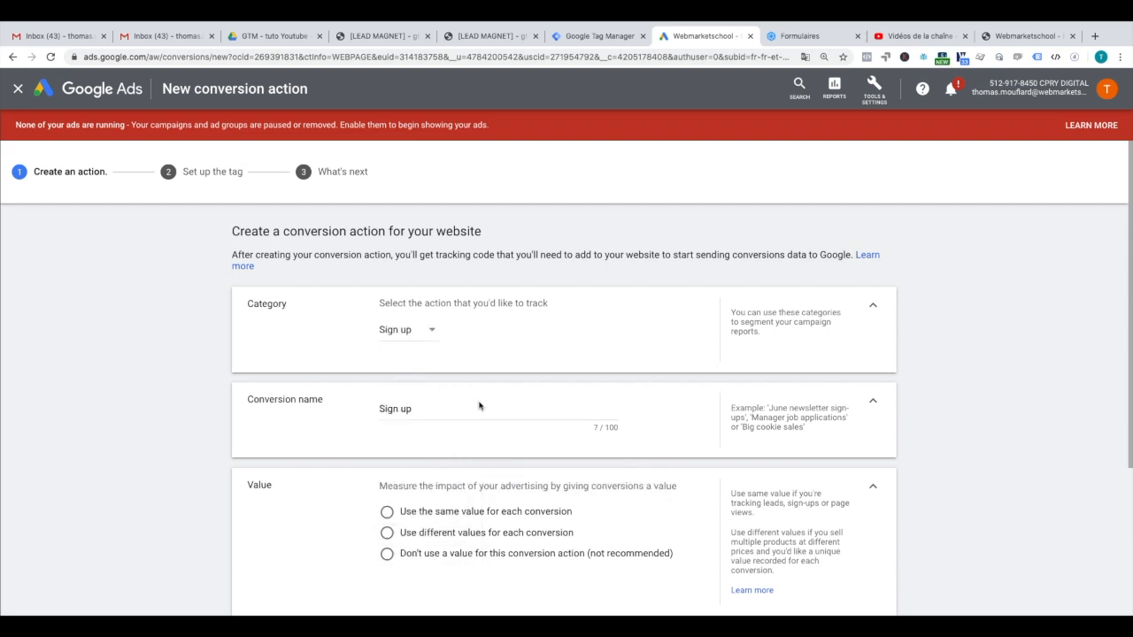
pyautogui.tripleClick(401, 408)
pyautogui.press('BackSpace')
pyautogui.write('Formulaire de')
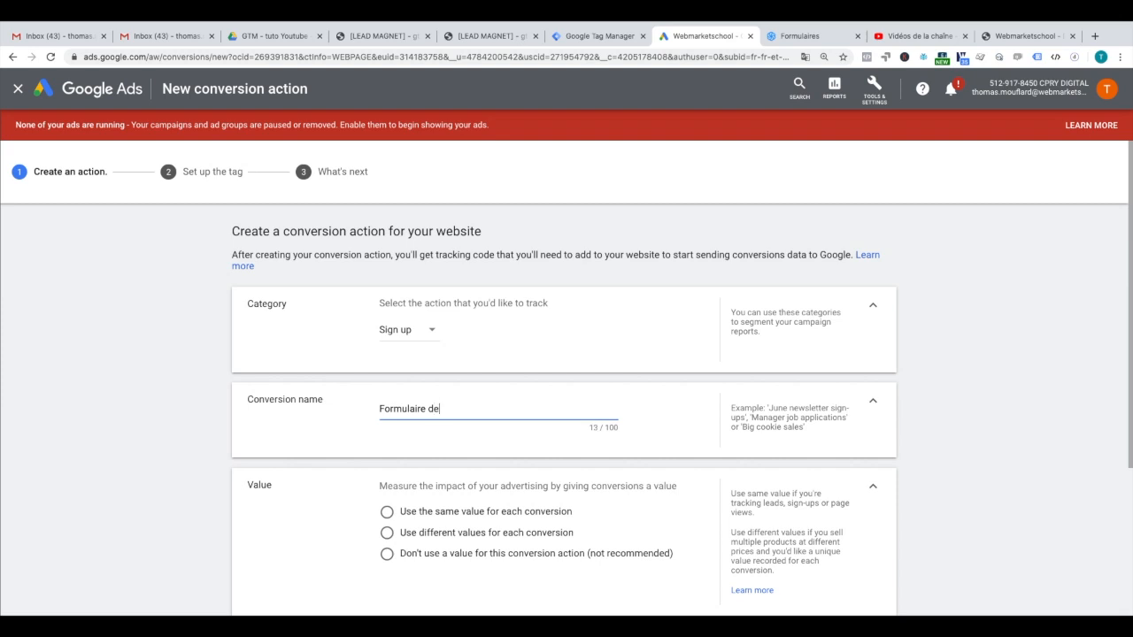
pyautogui.write(' contact')
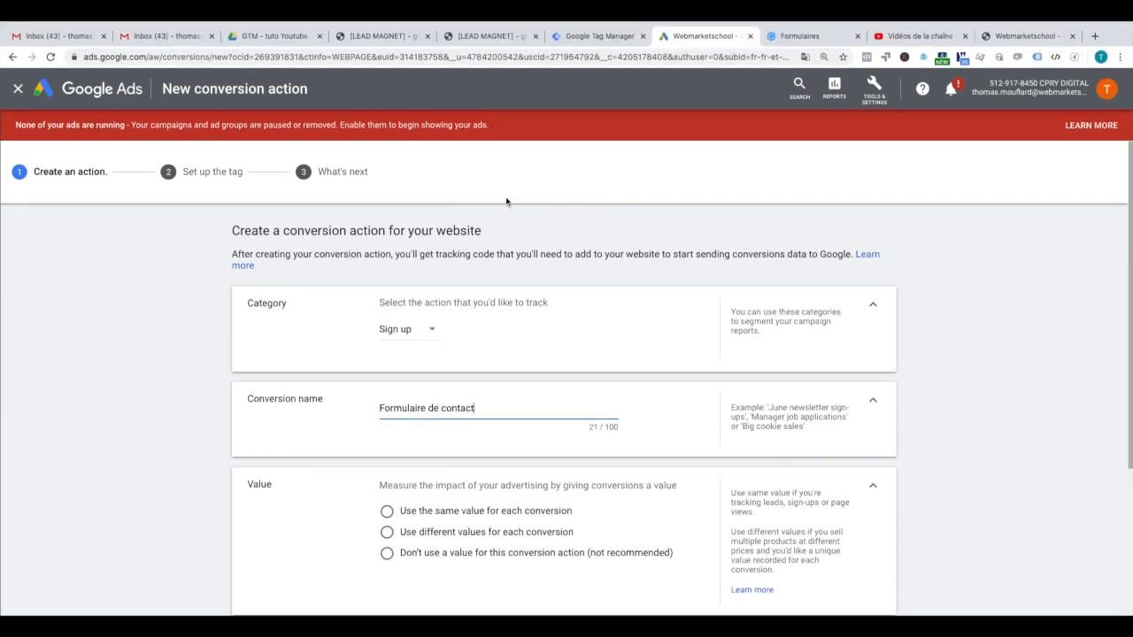
# Step: Give it the same value of 10 €, count one, use Position-based attribution, and create it
pyautogui.scroll(-3, 504, 200)
pyautogui.click(387, 314)
pyautogui.click(486, 367)
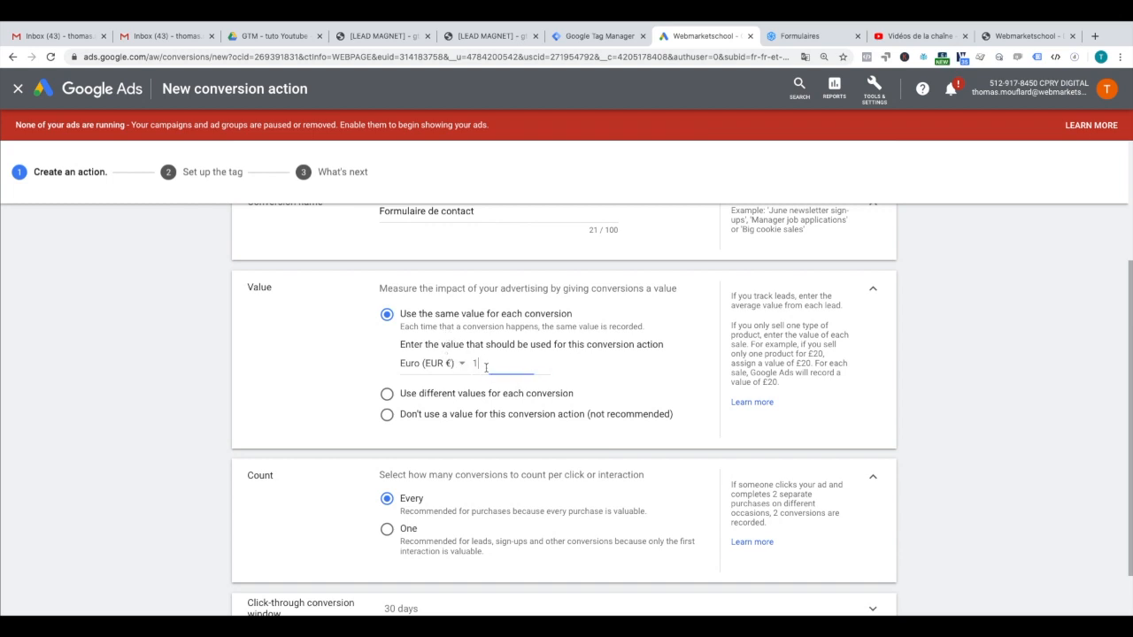
pyautogui.press('BackSpace')
pyautogui.write('10')
pyautogui.click(319, 350)
pyautogui.scroll(-2, 503, 377)
pyautogui.click(418, 399)
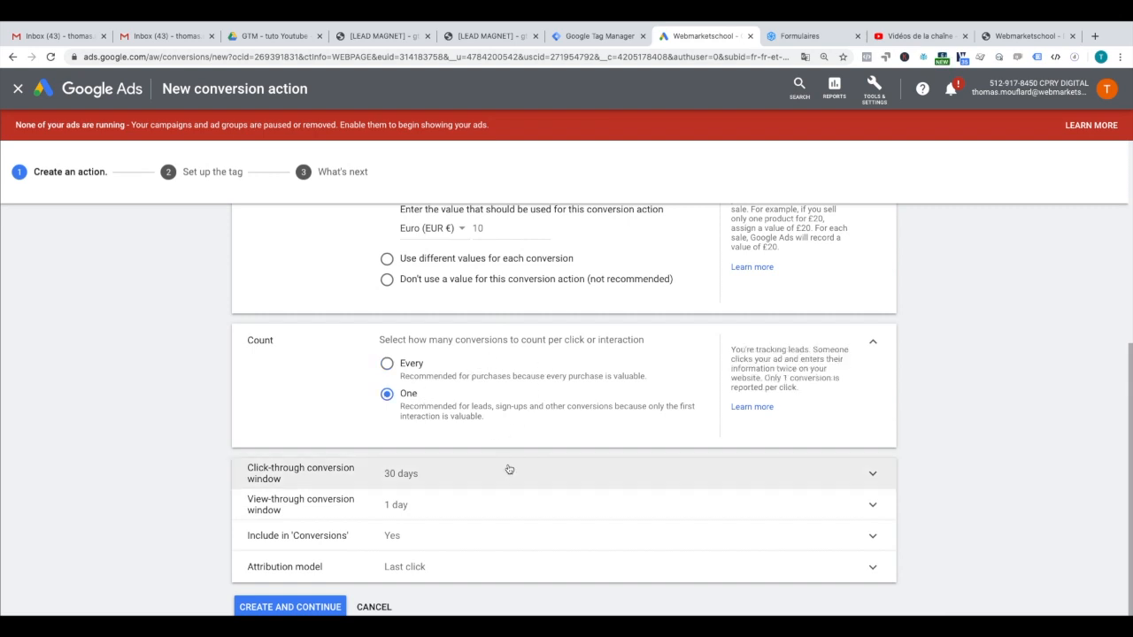
pyautogui.click(461, 567)
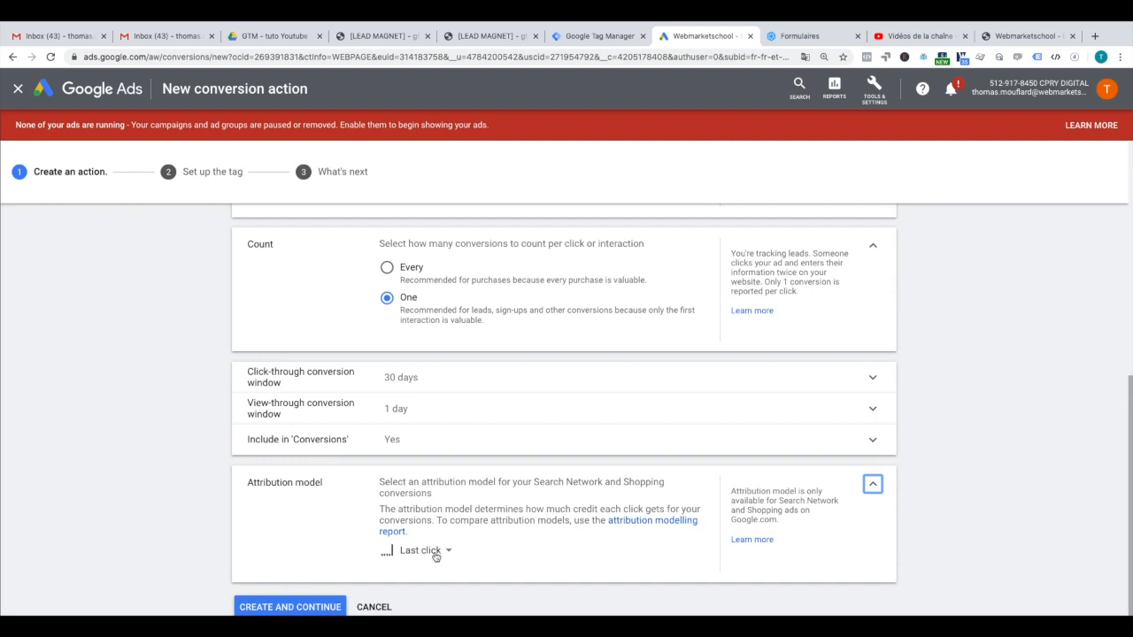
pyautogui.click(436, 551)
pyautogui.click(407, 537)
pyautogui.click(323, 606)
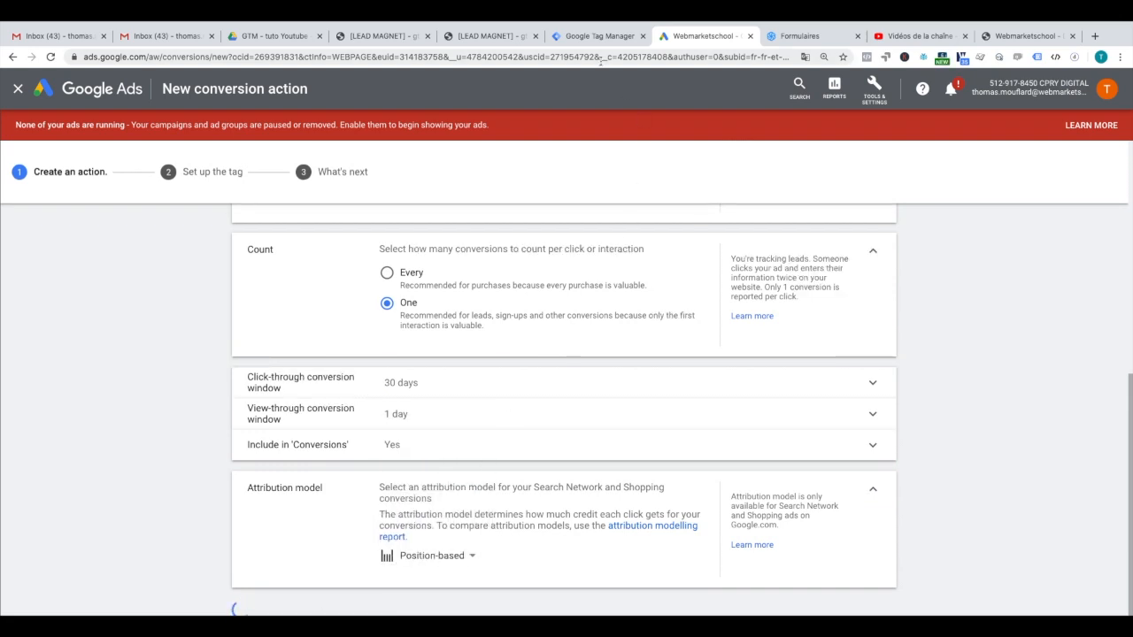
pyautogui.click(601, 37)
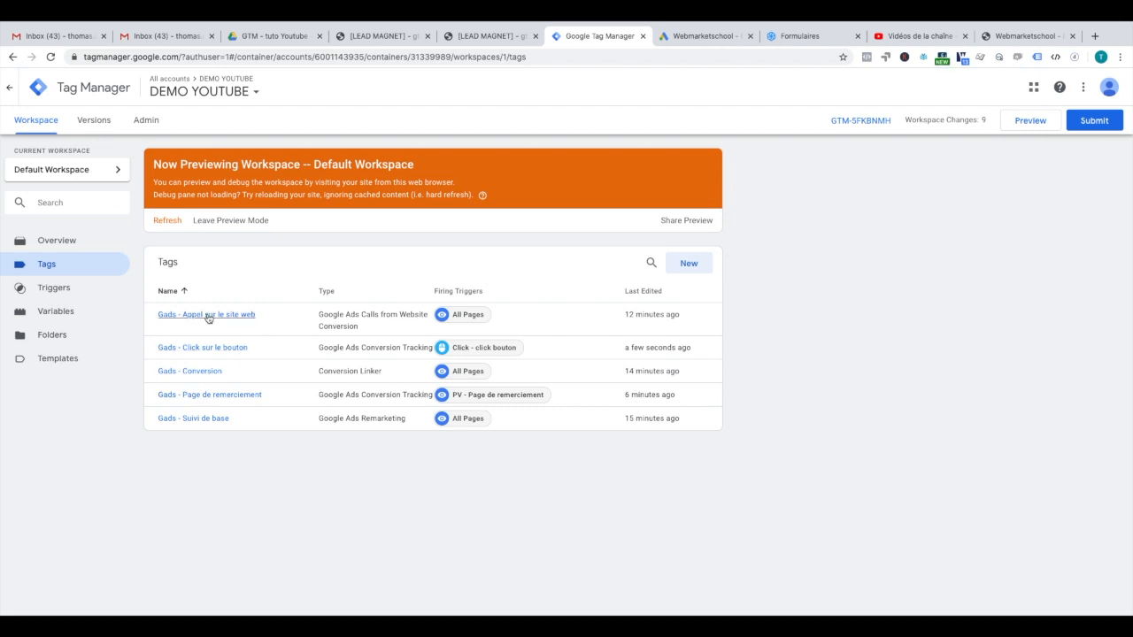
# Step: Open the Gads - Click sur le bouton tag and make a copy of it
pyautogui.click(202, 347)
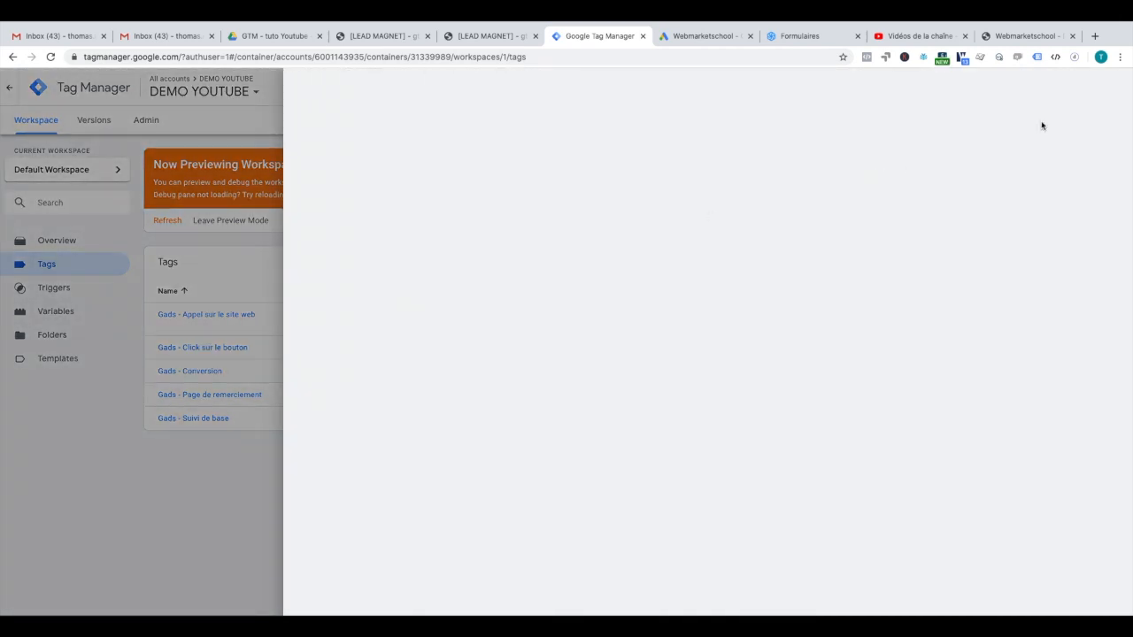
pyautogui.click(1112, 87)
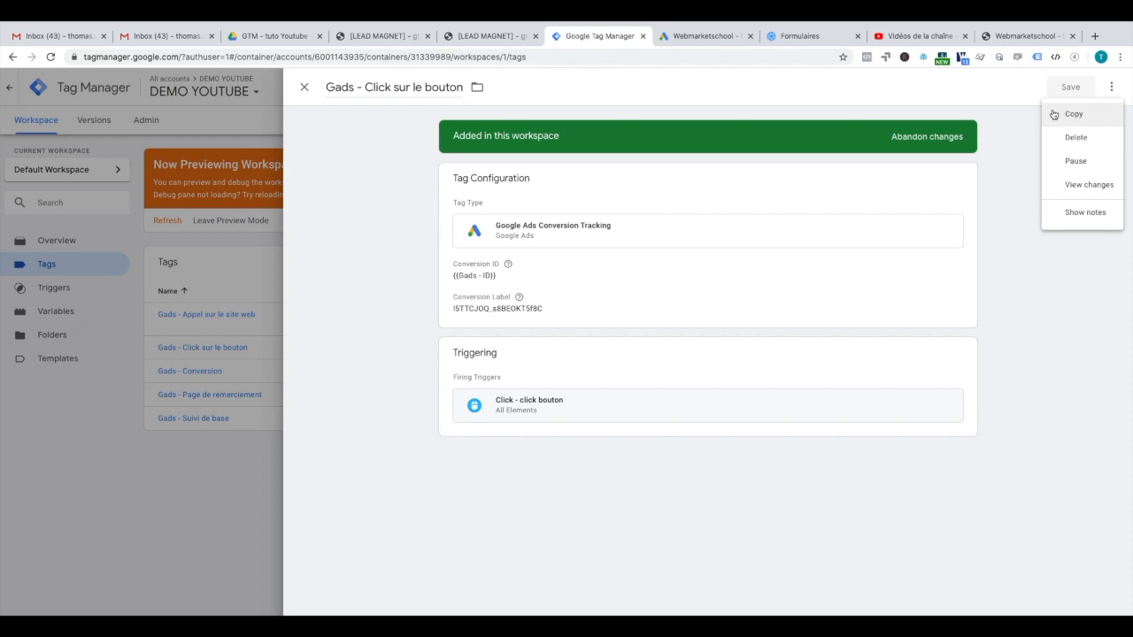
pyautogui.click(1071, 114)
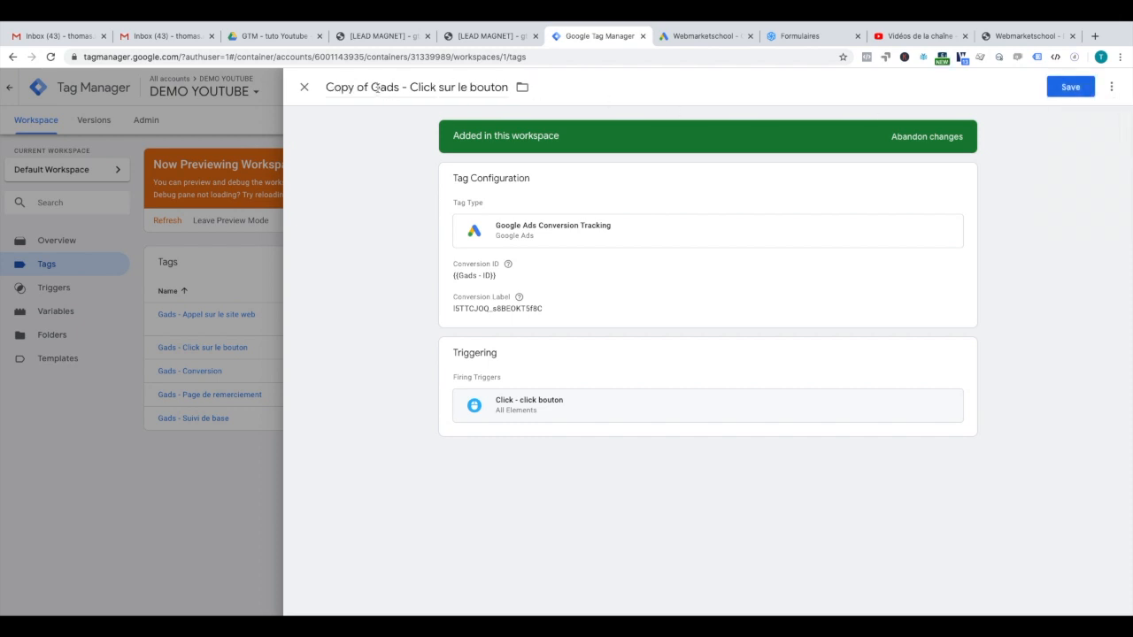
# Step: Rename the copied tag 'Gads - Formulaire de contact'
pyautogui.moveTo(371, 88); pyautogui.dragTo(285, 95)
pyautogui.press('BackSpace')
pyautogui.moveTo(365, 88); pyautogui.dragTo(475, 89)
pyautogui.press('BackSpace')
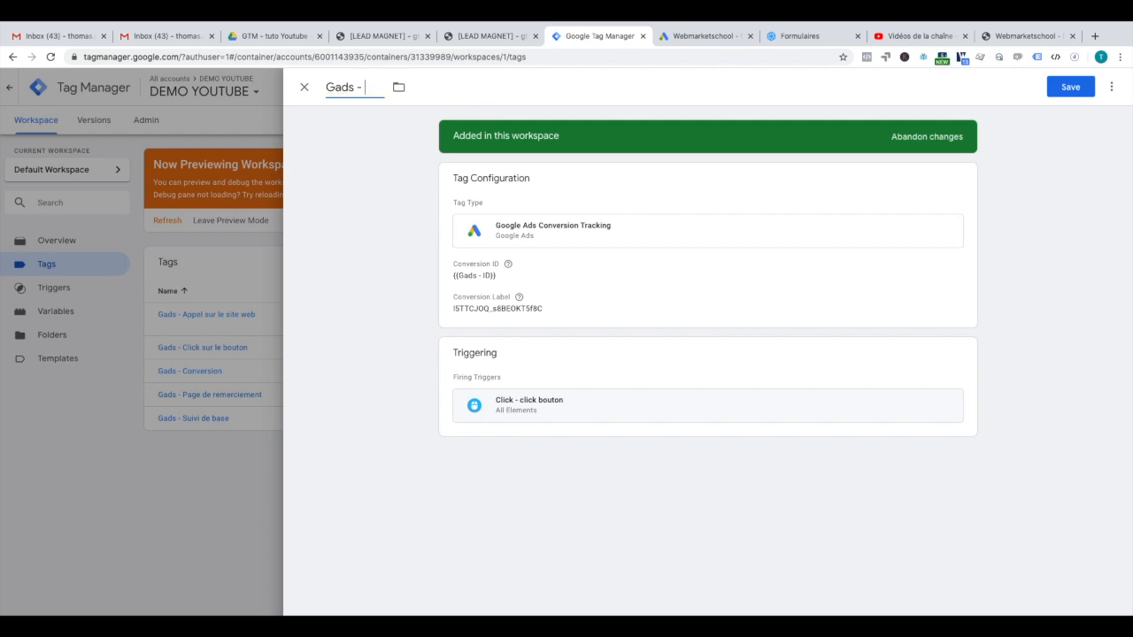
pyautogui.write('Formulaire de contact')
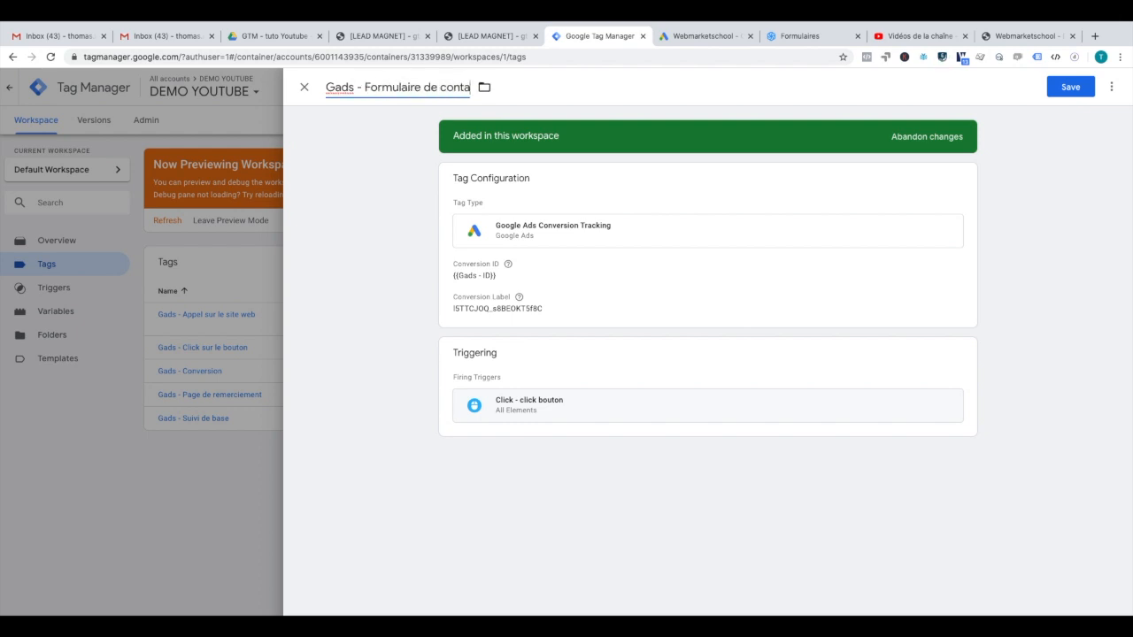
# Step: Replace the conversion label with the Formulaire de contact label copied from Google Ads
pyautogui.click(511, 219)
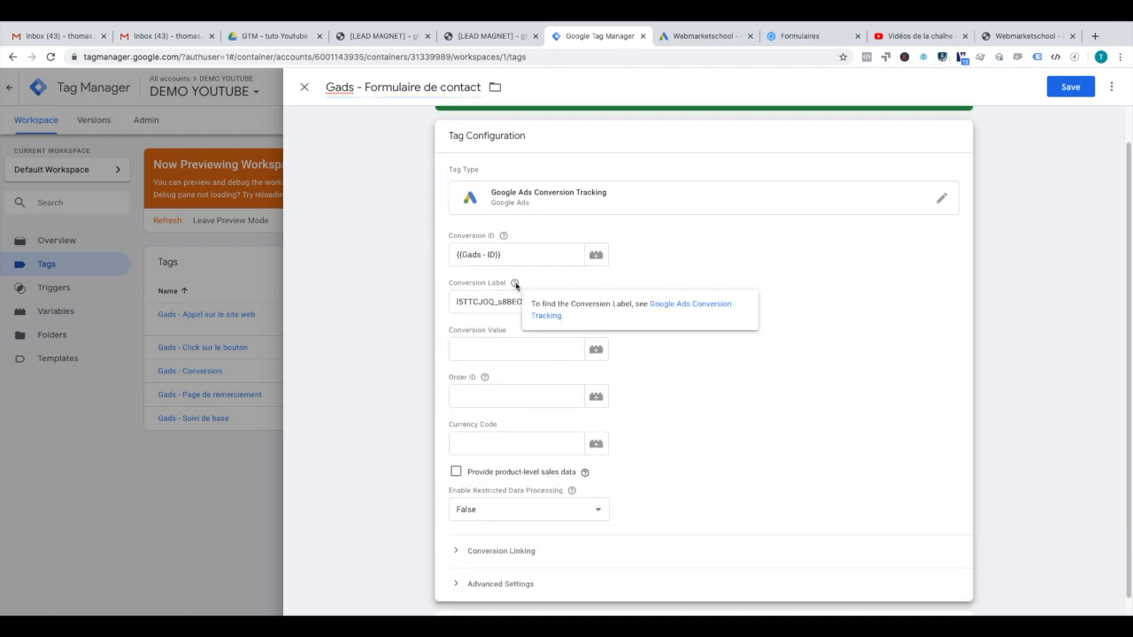
pyautogui.doubleClick(483, 297)
pyautogui.press('BackSpace')
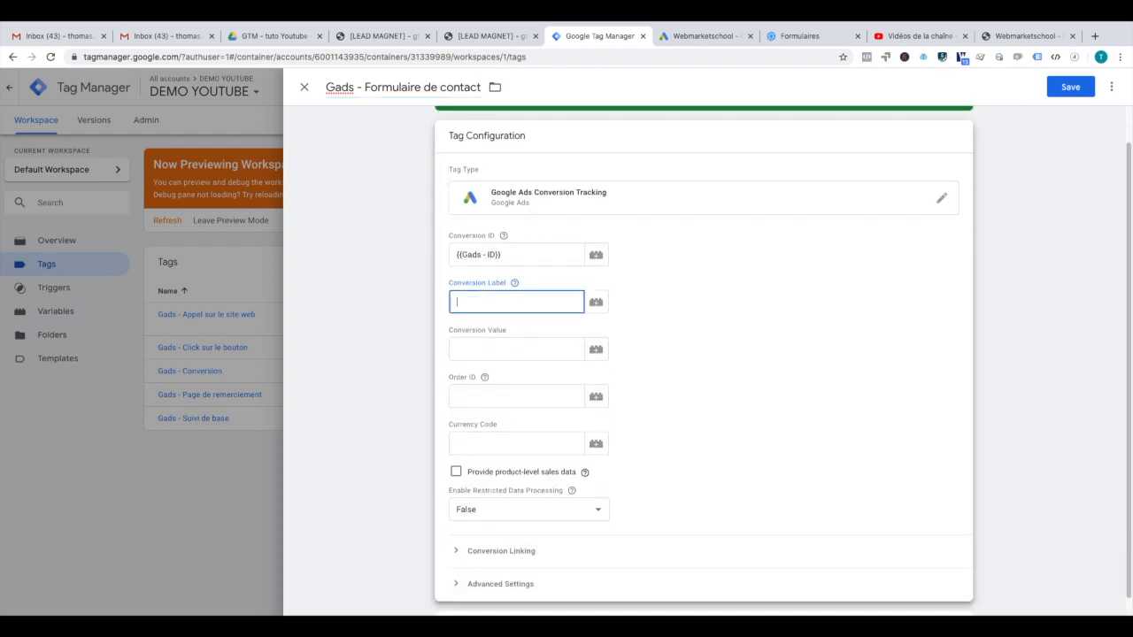
pyautogui.click(687, 39)
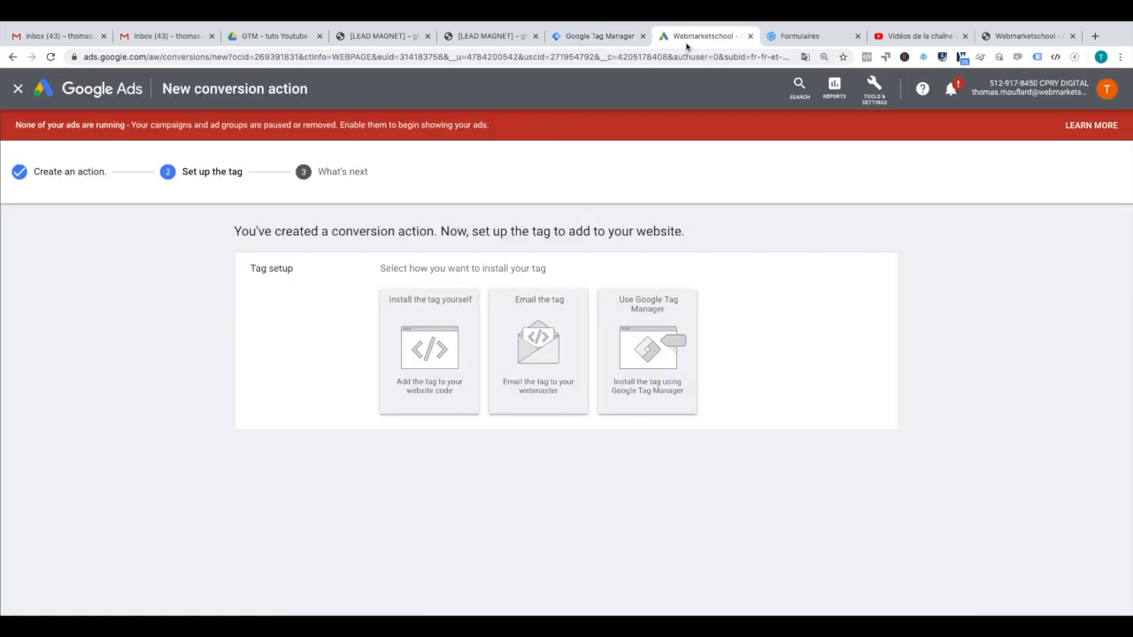
pyautogui.click(651, 301)
pyautogui.doubleClick(476, 418)
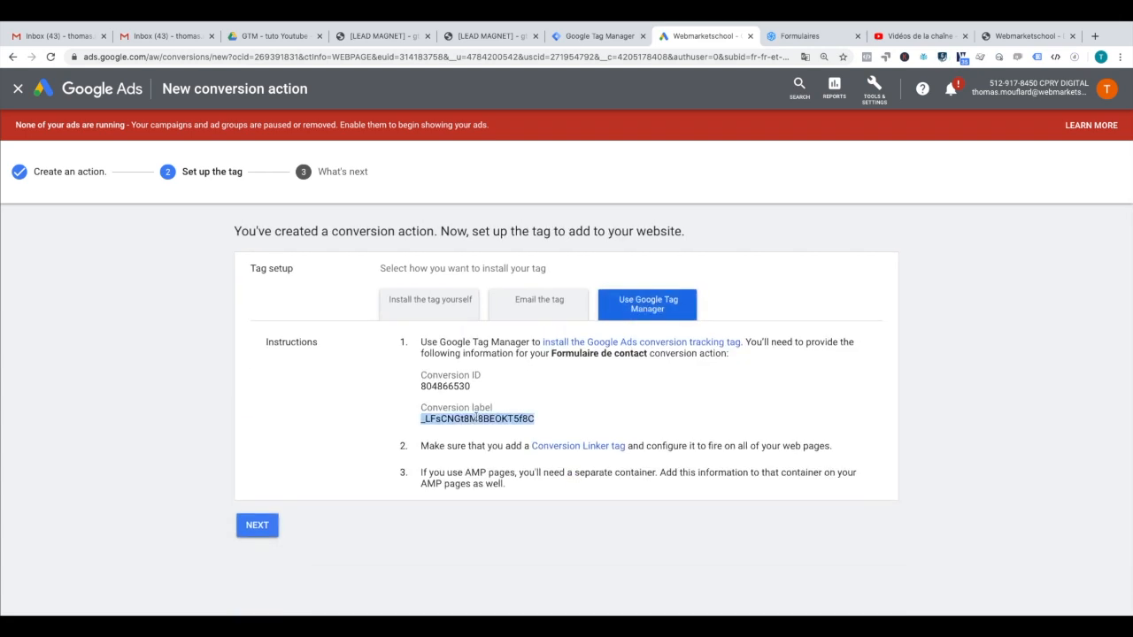
pyautogui.click(588, 37)
pyautogui.click(469, 306)
pyautogui.hotkey('ctrl', 'v')
# Step: Remove the 'Click - click bouton' trigger from the contact-form conversion tag
pyautogui.scroll(-1, 576, 390)
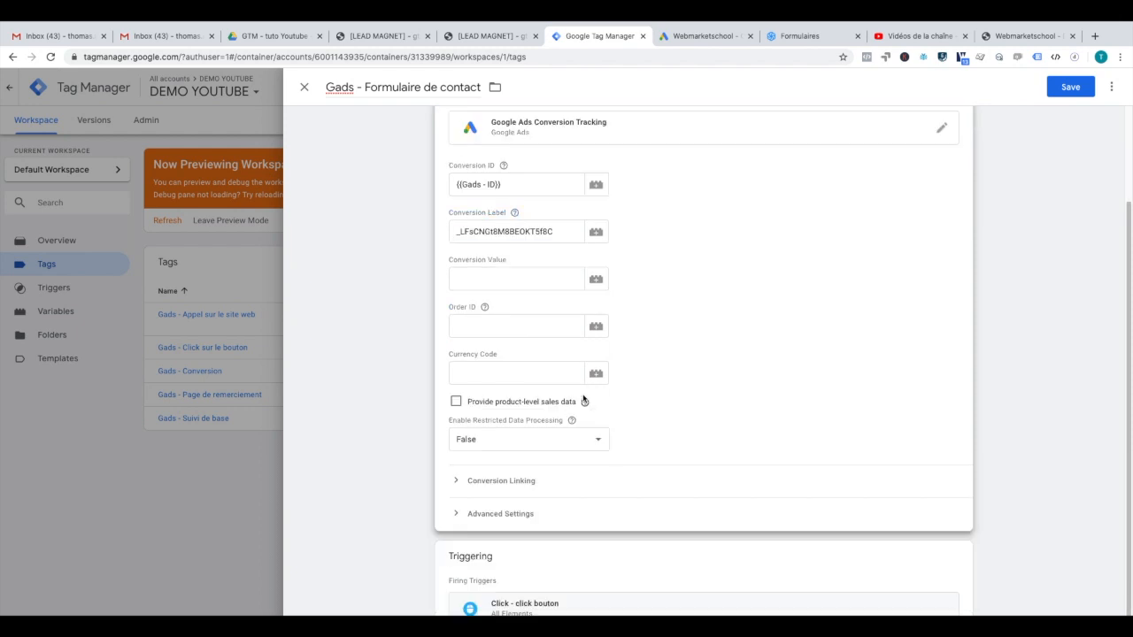
pyautogui.click(950, 560)
pyautogui.click(950, 415)
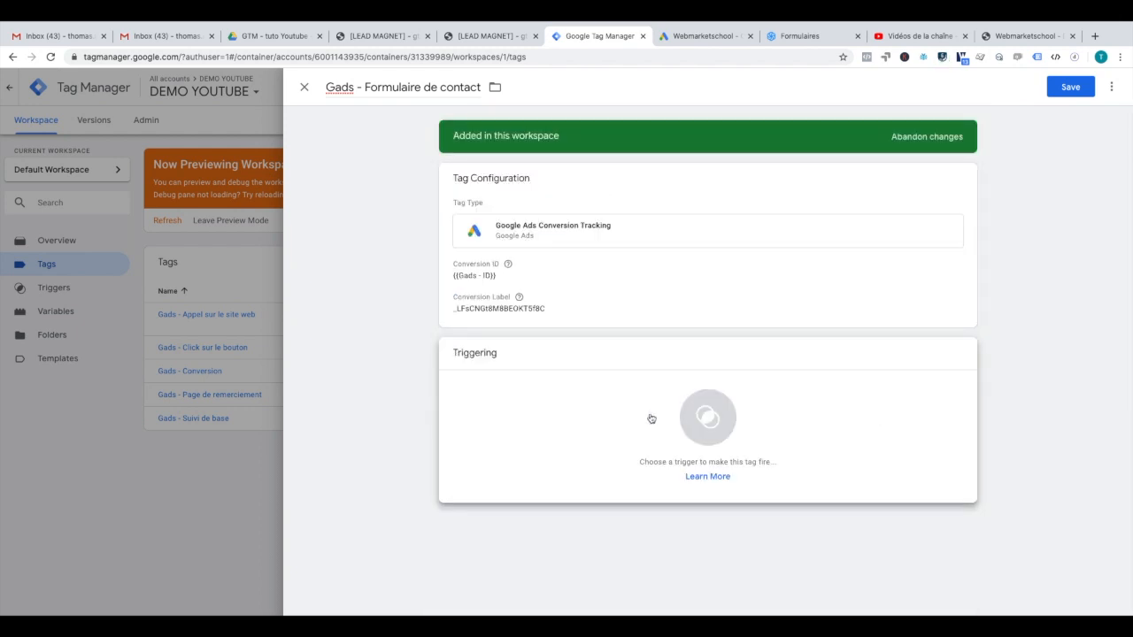
# Step: Create a new trigger and name it 'Form - formulaire de contact'
pyautogui.click(684, 418)
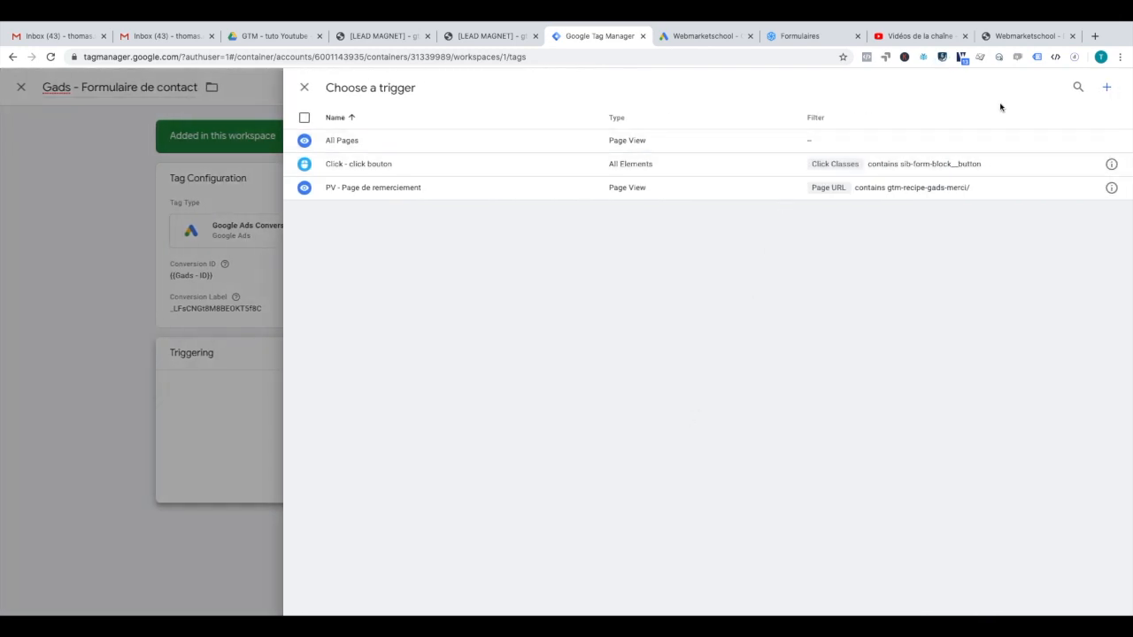
pyautogui.click(1107, 88)
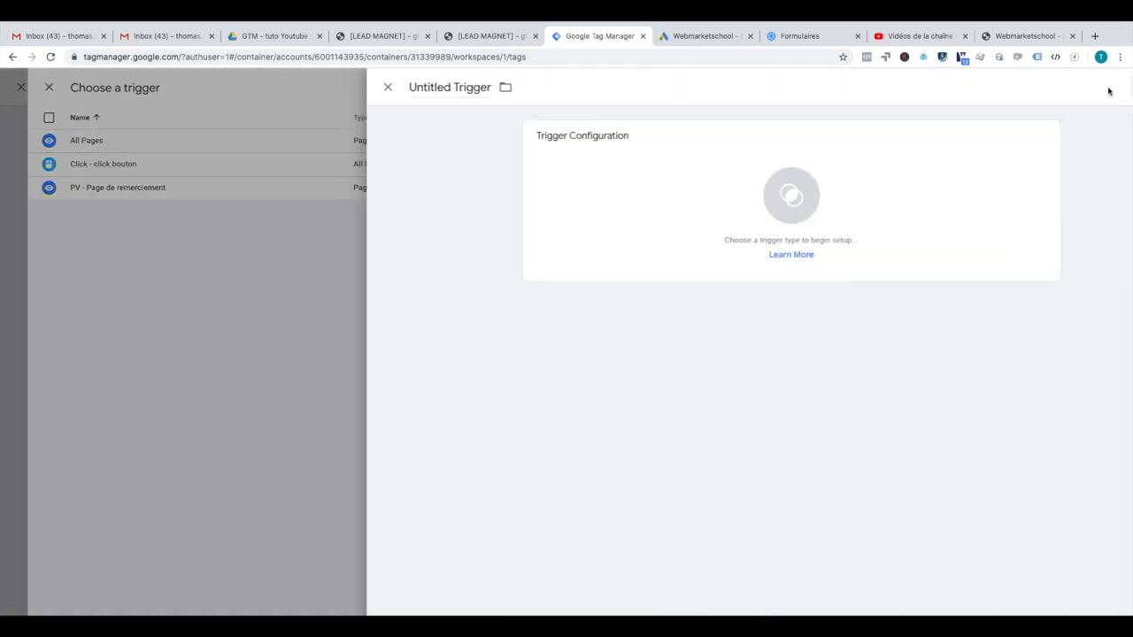
pyautogui.tripleClick(366, 87)
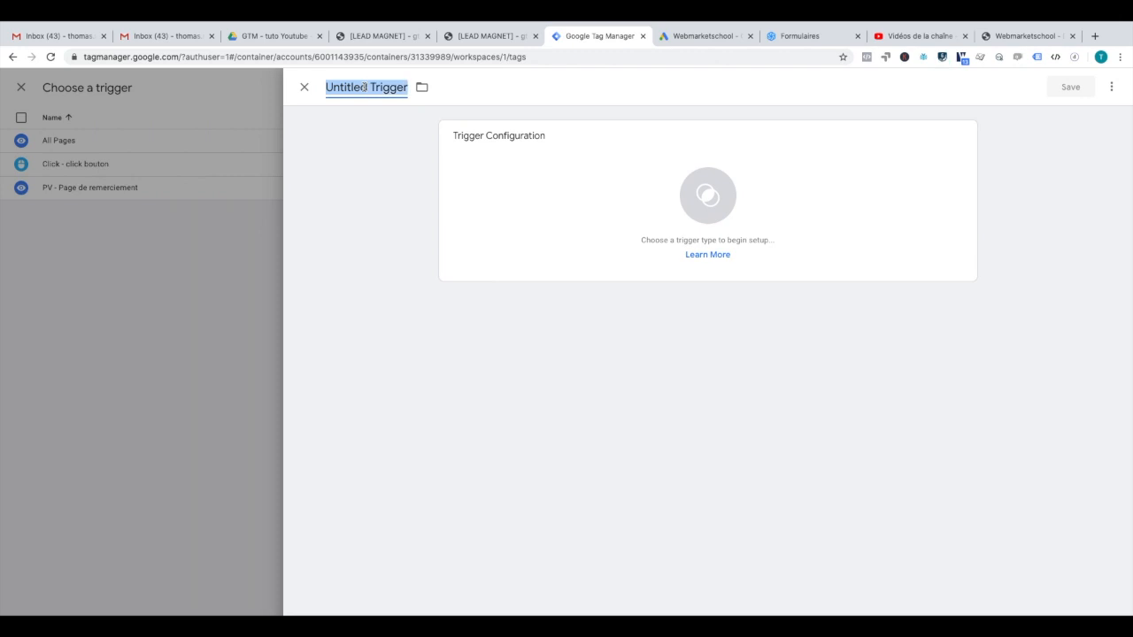
pyautogui.write('Form')
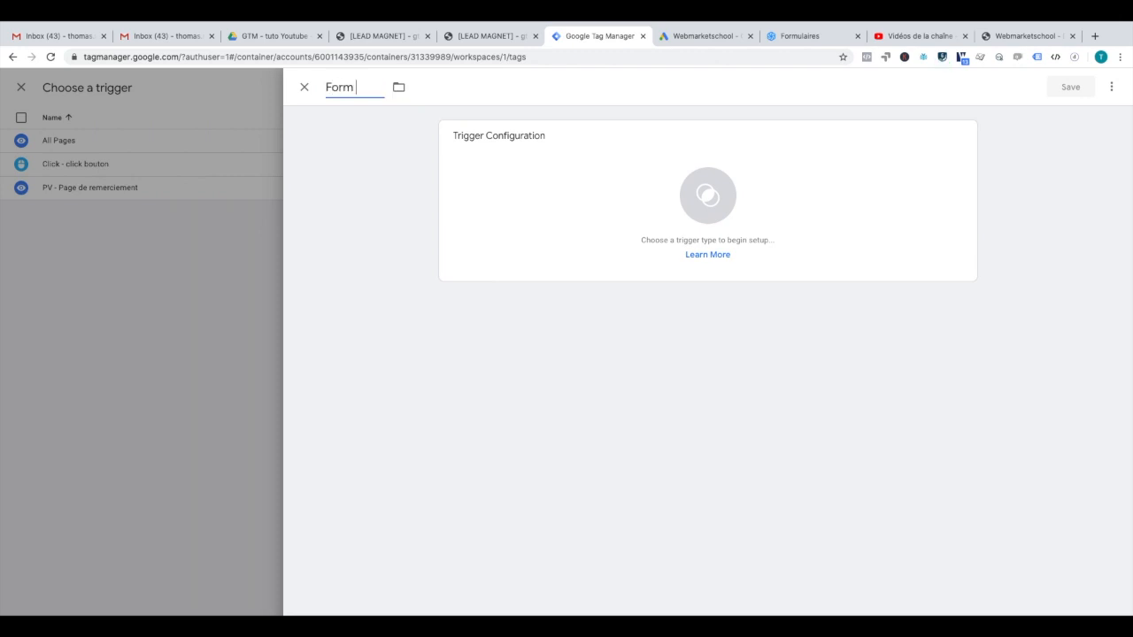
pyautogui.write(' - foermulia')
pyautogui.press('BackSpace')
pyautogui.press('BackSpace')
pyautogui.press('BackSpace')
pyautogui.write('laire de c')
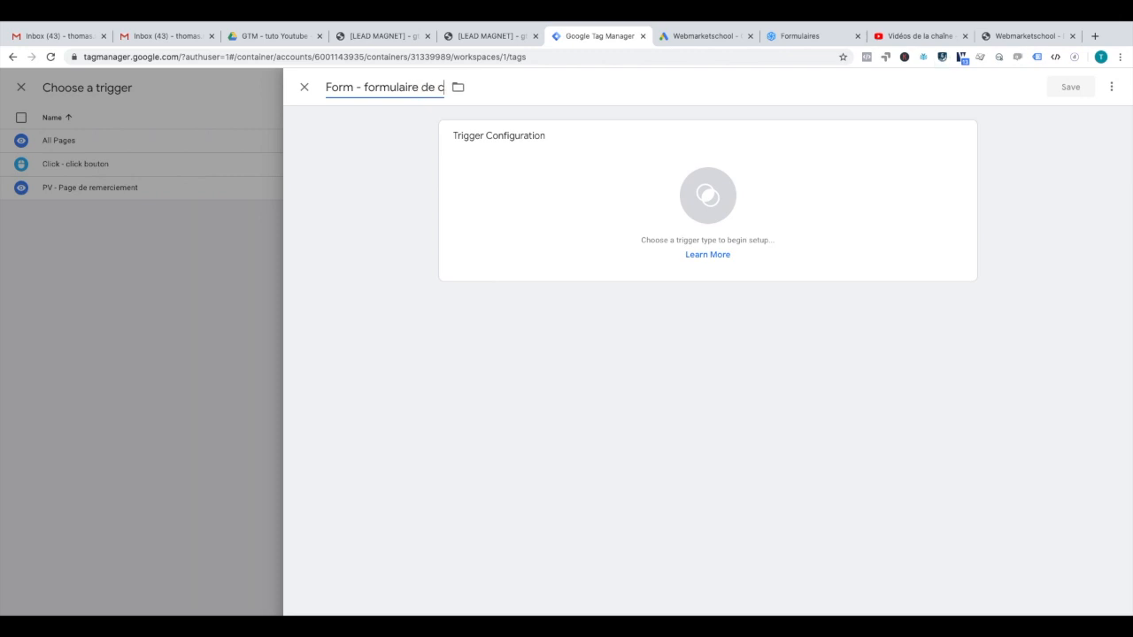
pyautogui.write('ontact')
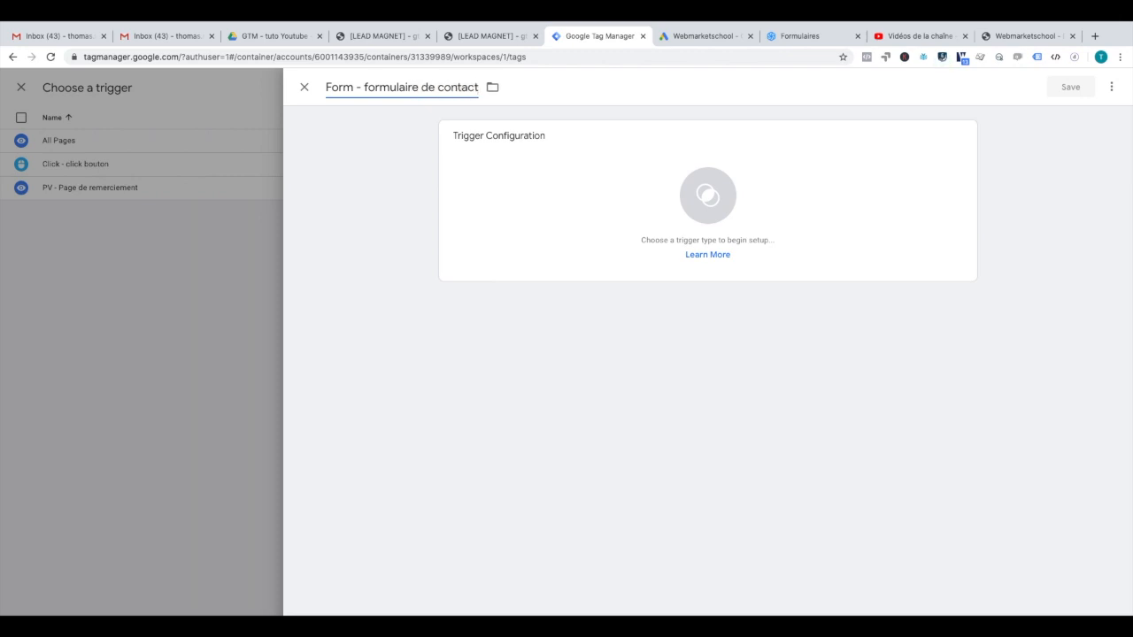
# Step: Set the trigger type to Form Submission, firing on Some Forms only
pyautogui.click(567, 222)
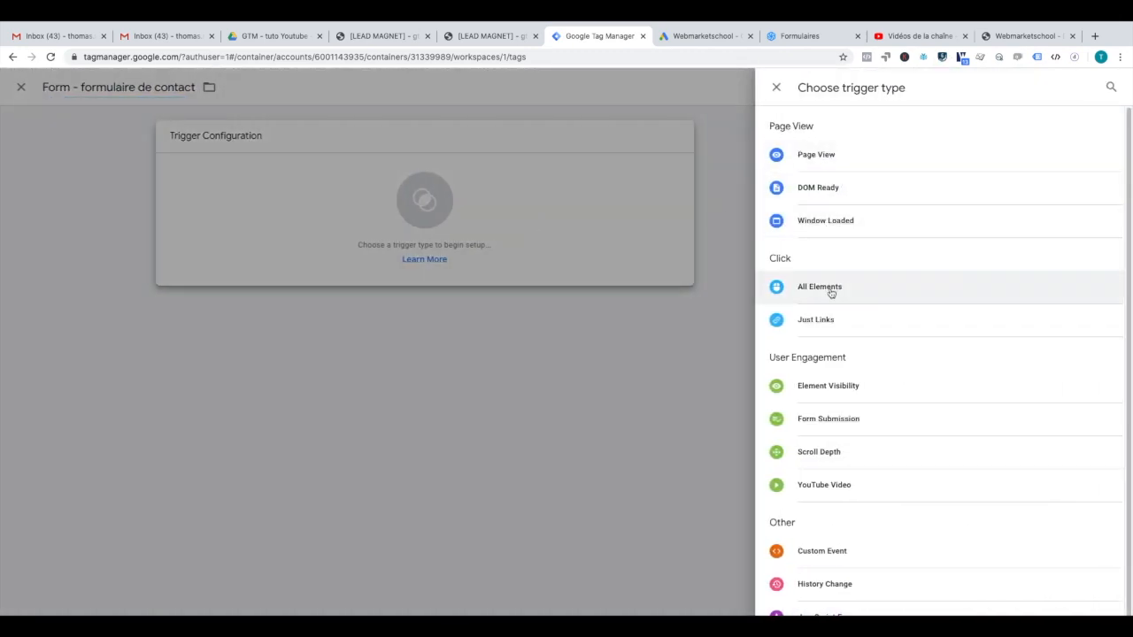
pyautogui.scroll(-1, 819, 360)
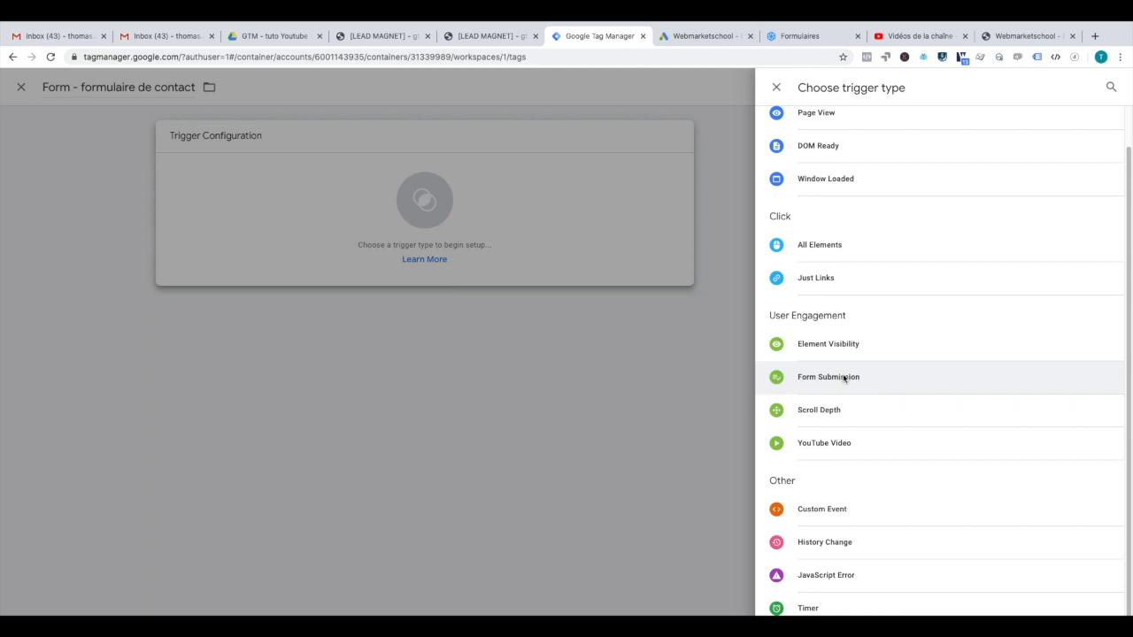
pyautogui.click(844, 378)
pyautogui.moveTo(525, 236)
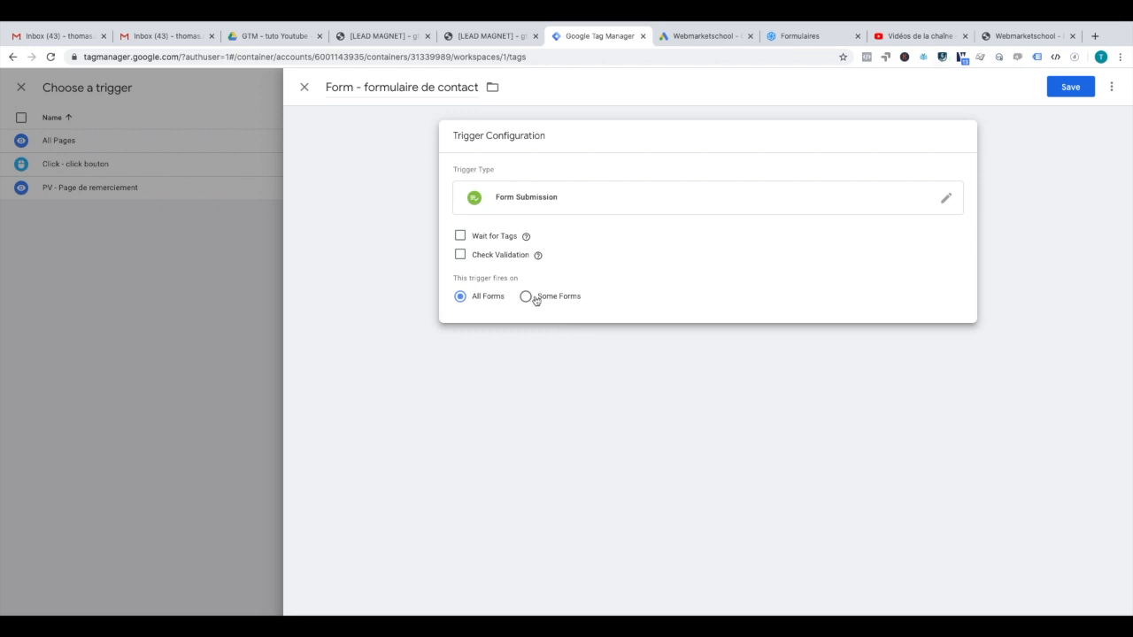
pyautogui.click(541, 299)
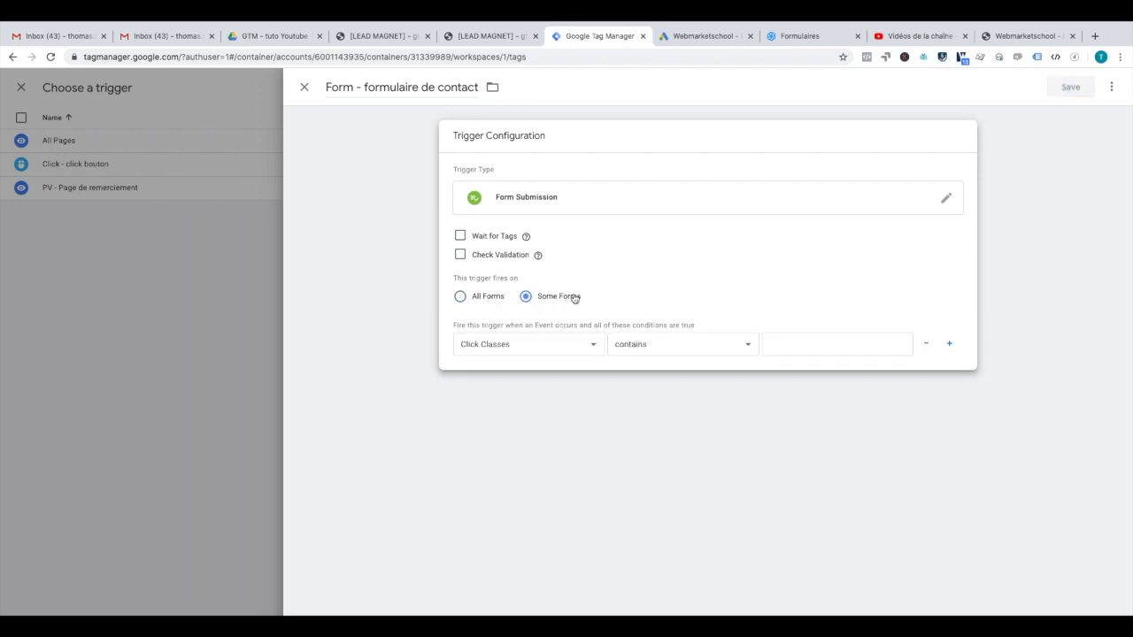
# Step: Abandon a new custom variable and bring up the built-in variable list for the condition
pyautogui.click(571, 343)
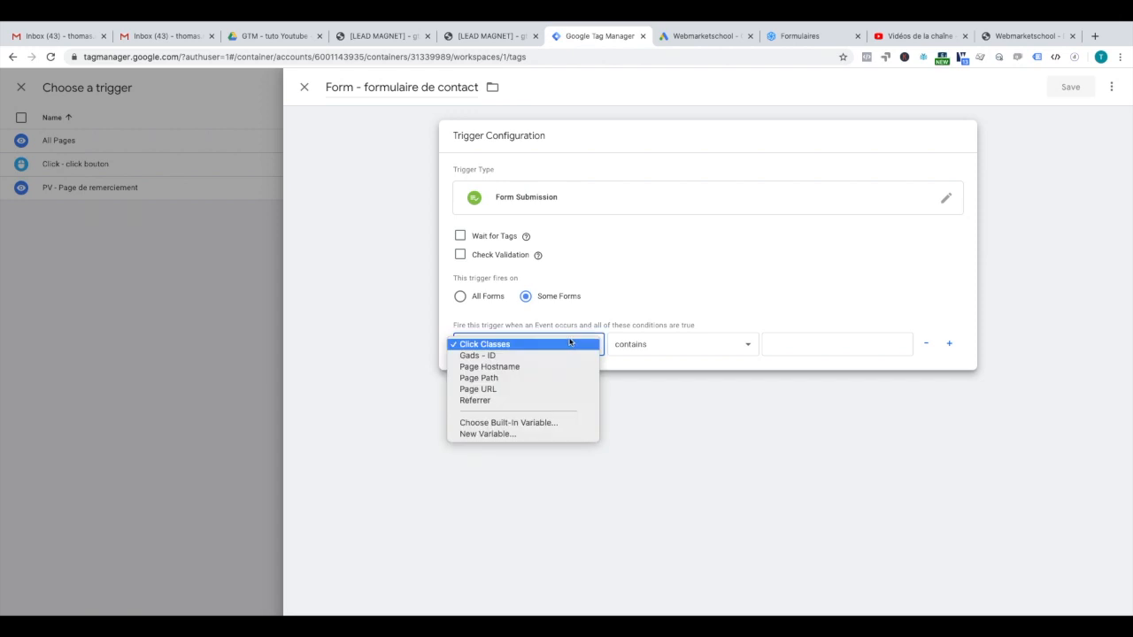
pyautogui.click(509, 436)
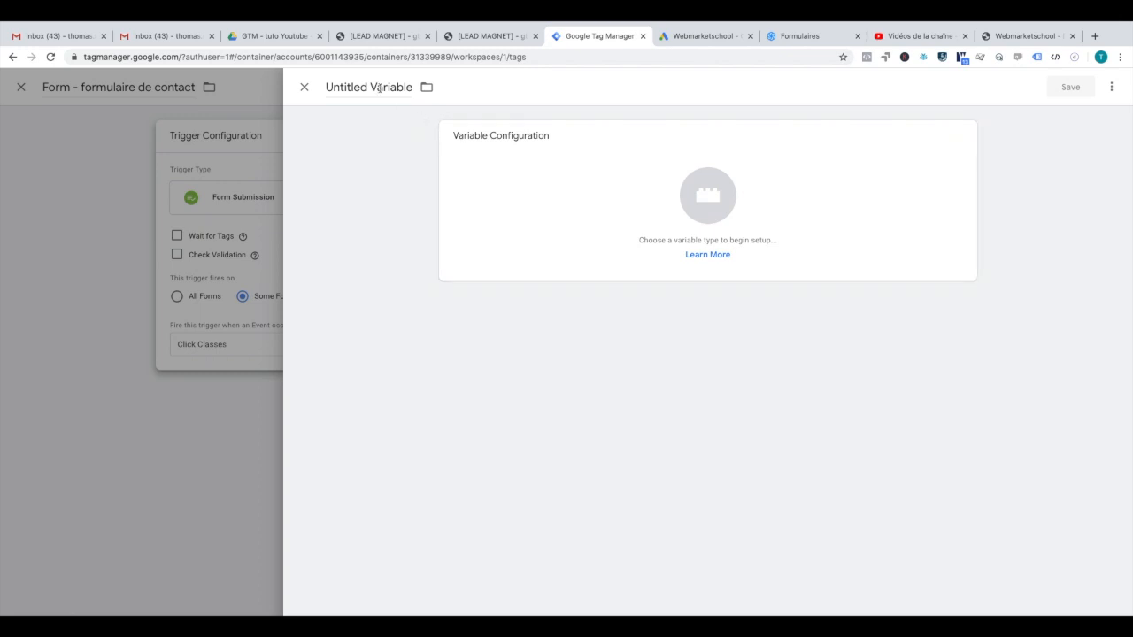
pyautogui.click(705, 196)
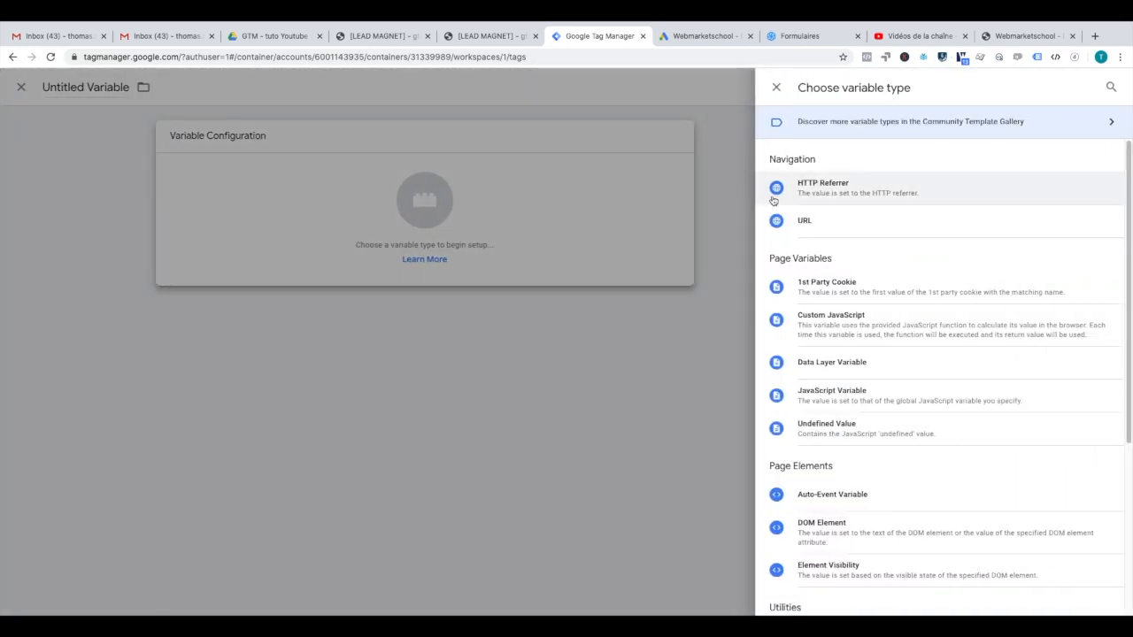
pyautogui.click(398, 112)
pyautogui.click(303, 86)
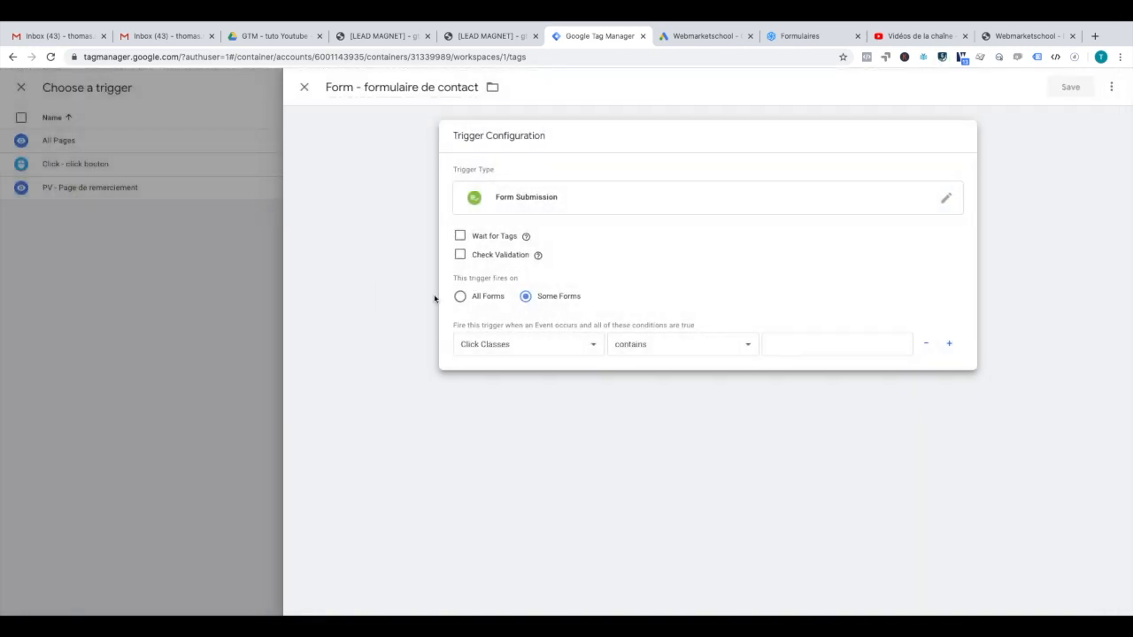
pyautogui.click(542, 340)
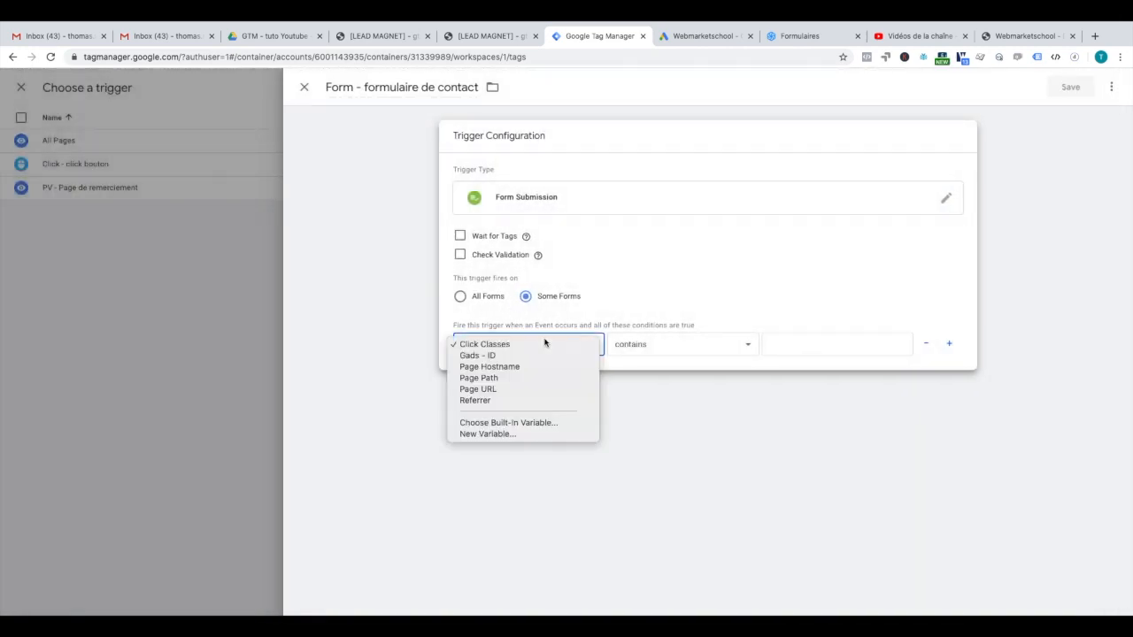
pyautogui.click(529, 424)
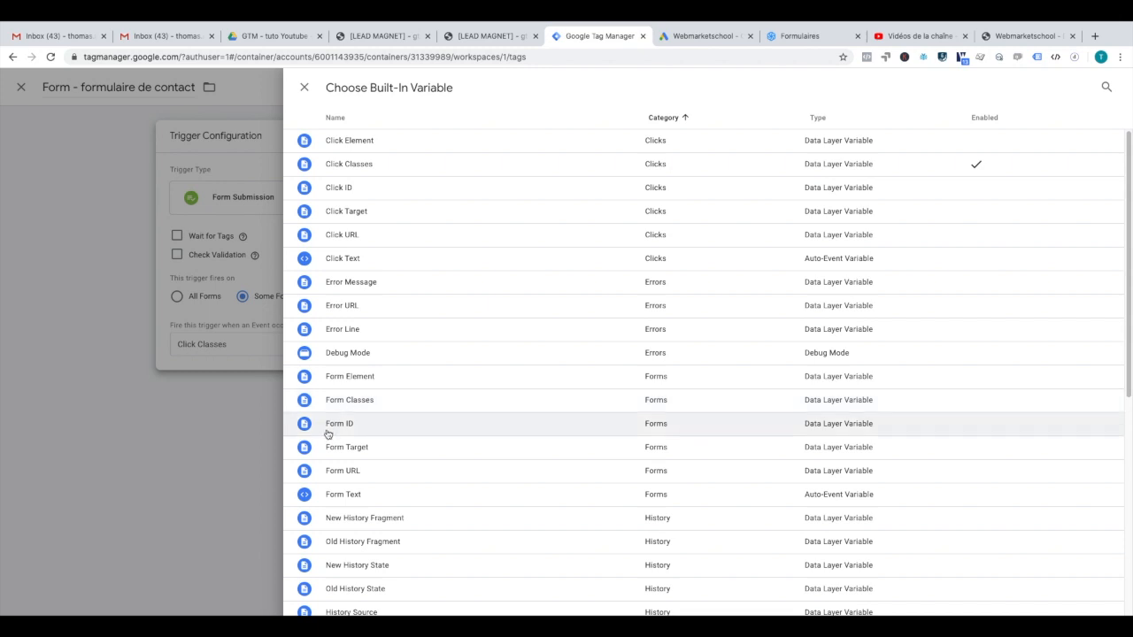
# Step: Inspect the Télécharger button on the Webmarketschool LEAD MAGNET page in a widened DevTools panel
pyautogui.click(385, 39)
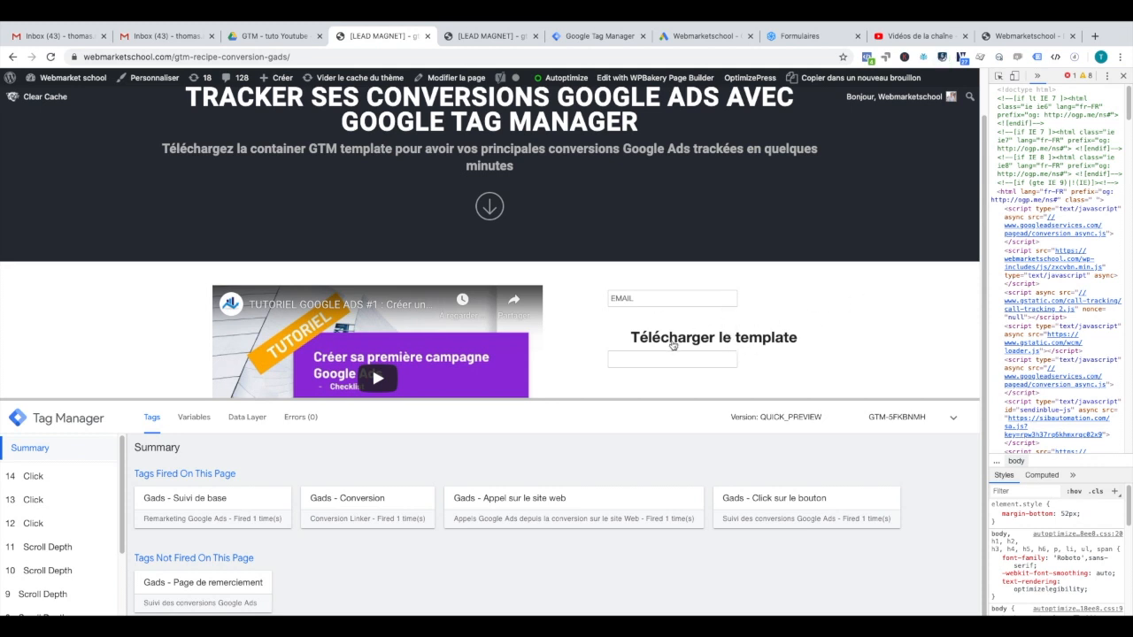
pyautogui.rightClick(673, 345)
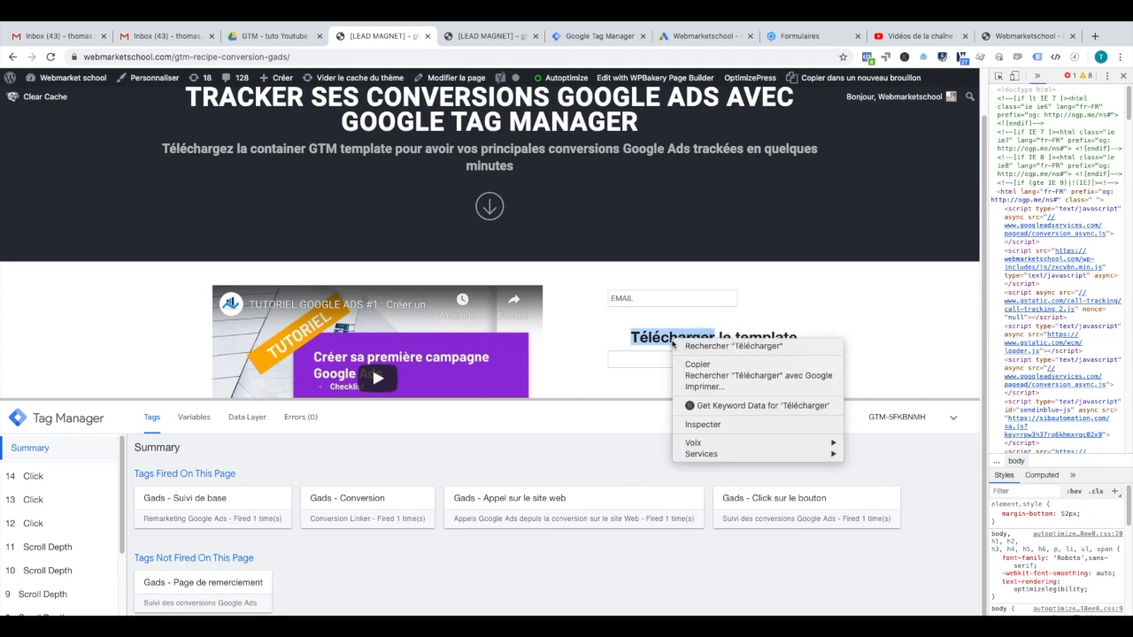
pyautogui.click(704, 425)
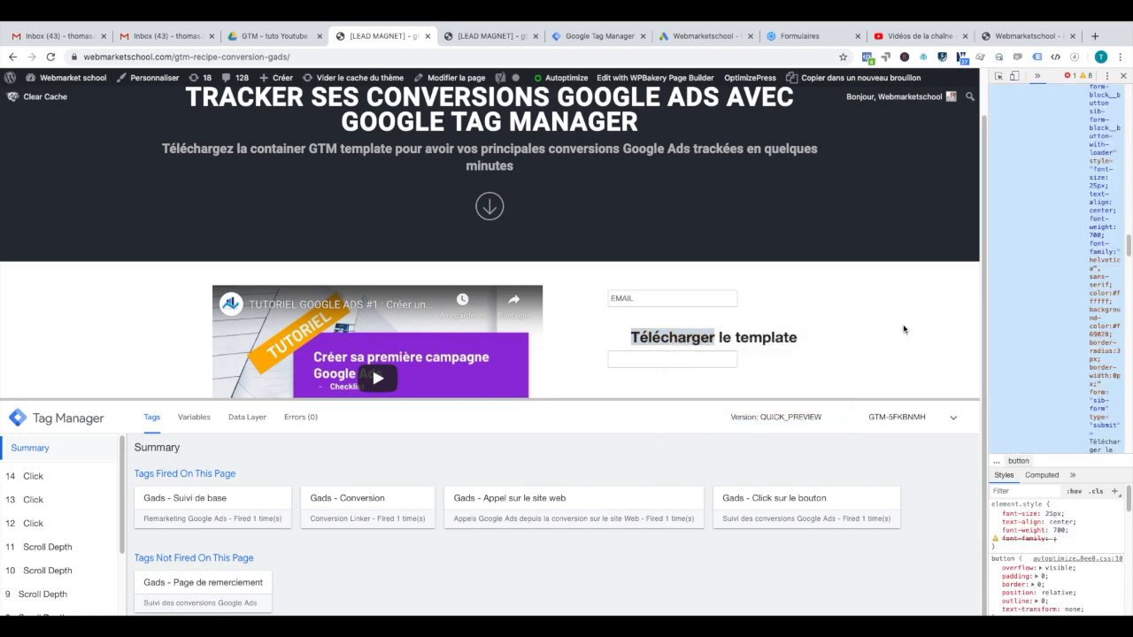
pyautogui.moveTo(986, 278); pyautogui.dragTo(757, 272)
pyautogui.scroll(3, 954, 170)
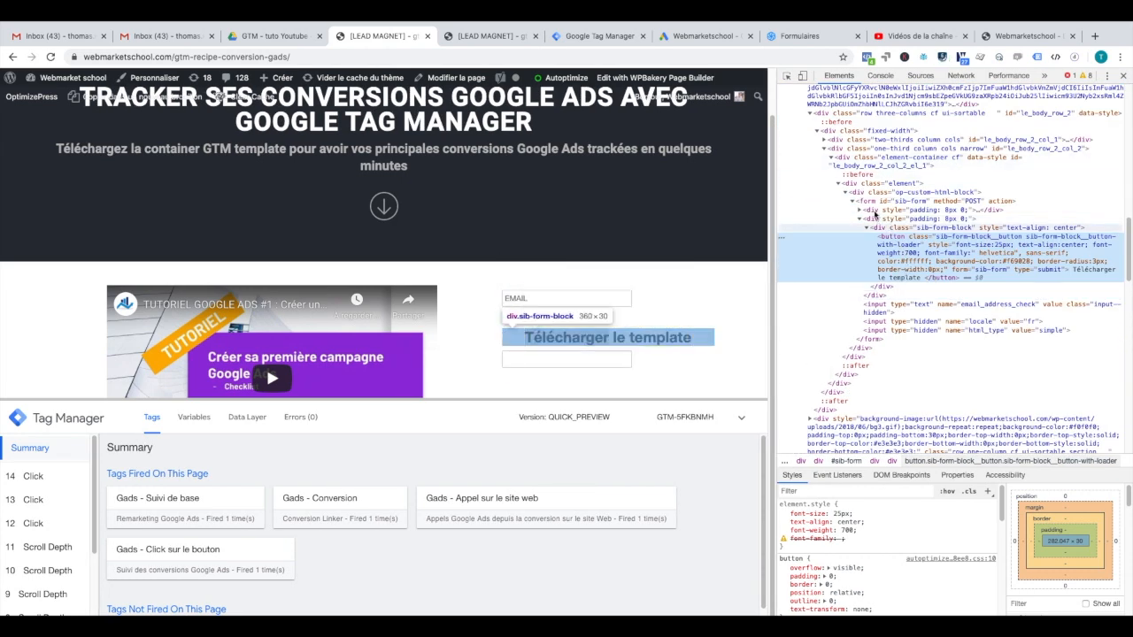
pyautogui.scroll(1, 877, 204)
pyautogui.scroll(4, 872, 193)
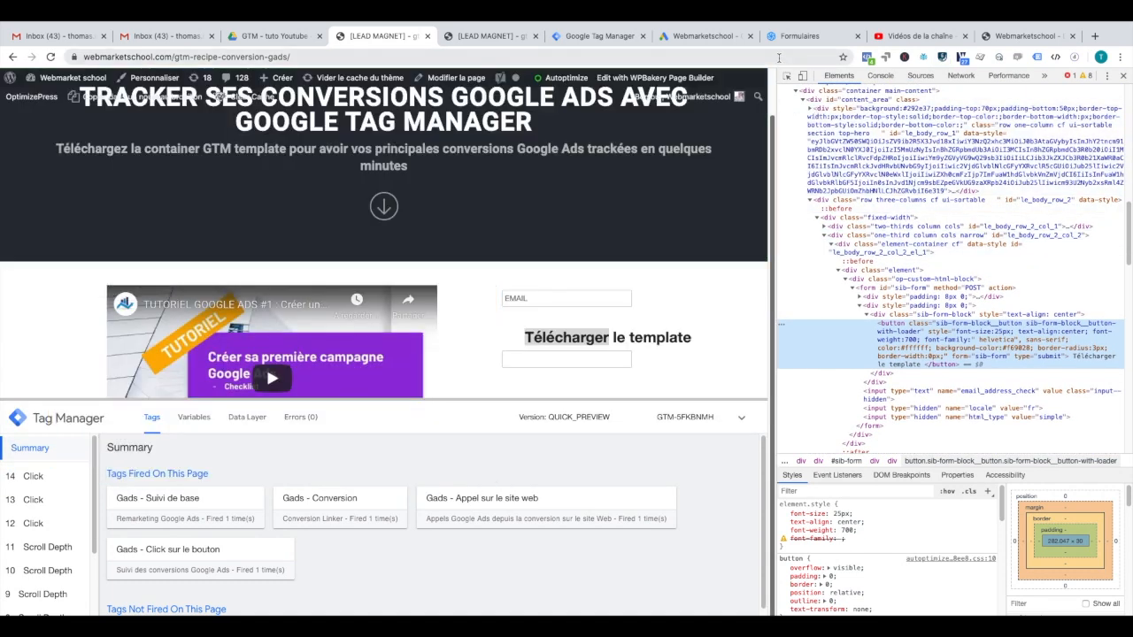
# Step: Pick the download form element and select its ID value, sib-form
pyautogui.click(786, 78)
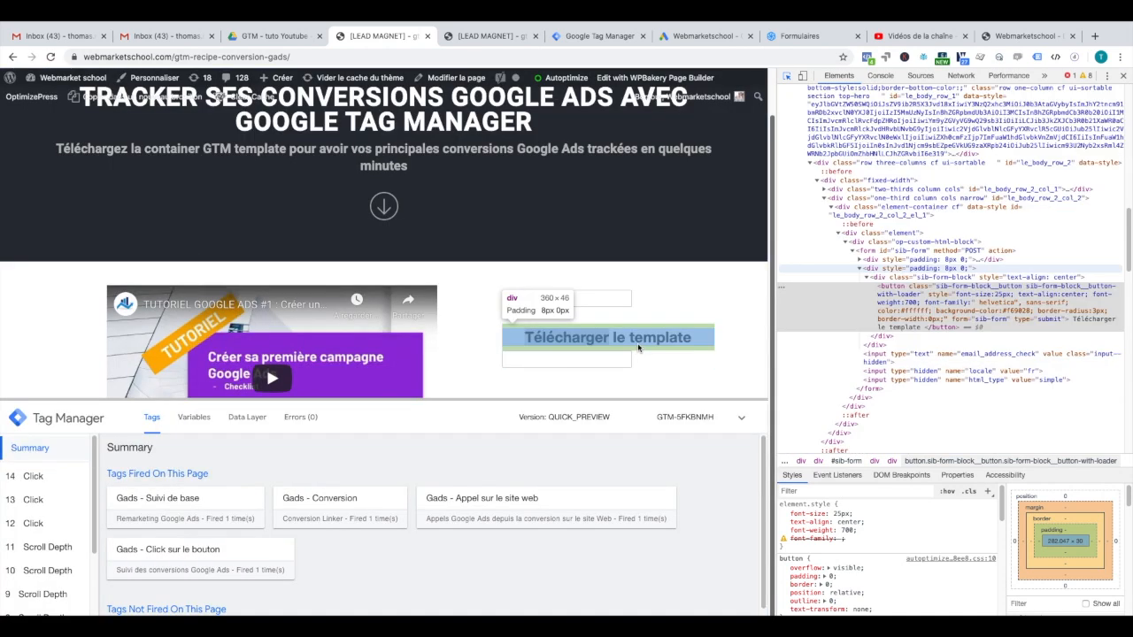
pyautogui.click(639, 345)
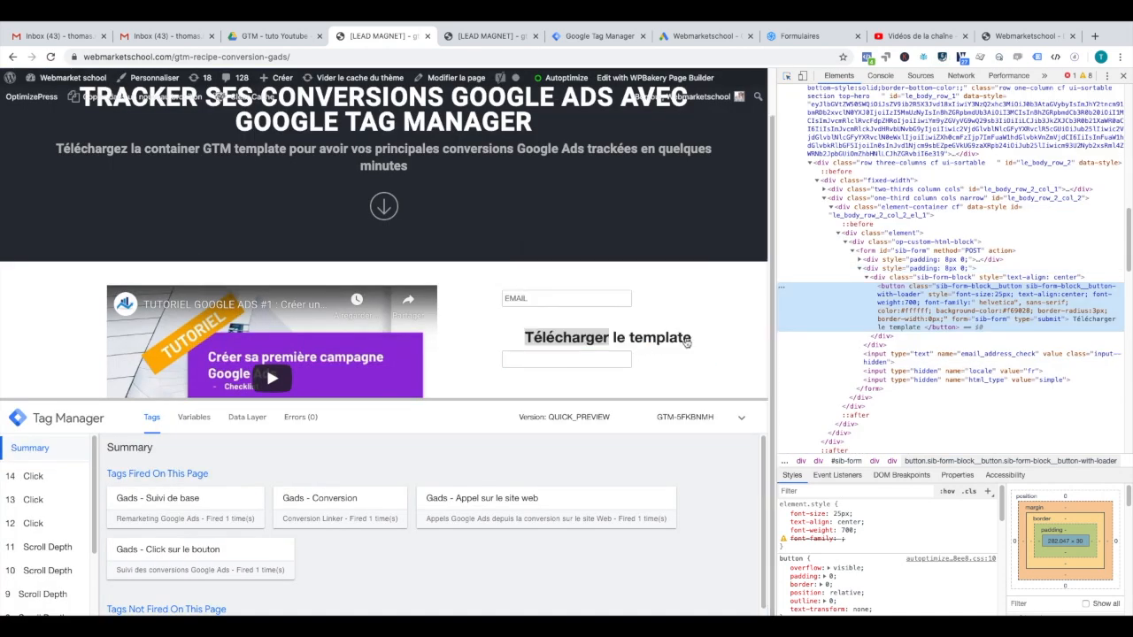
pyautogui.doubleClick(912, 254)
pyautogui.hotkey('ctrl', 'c')
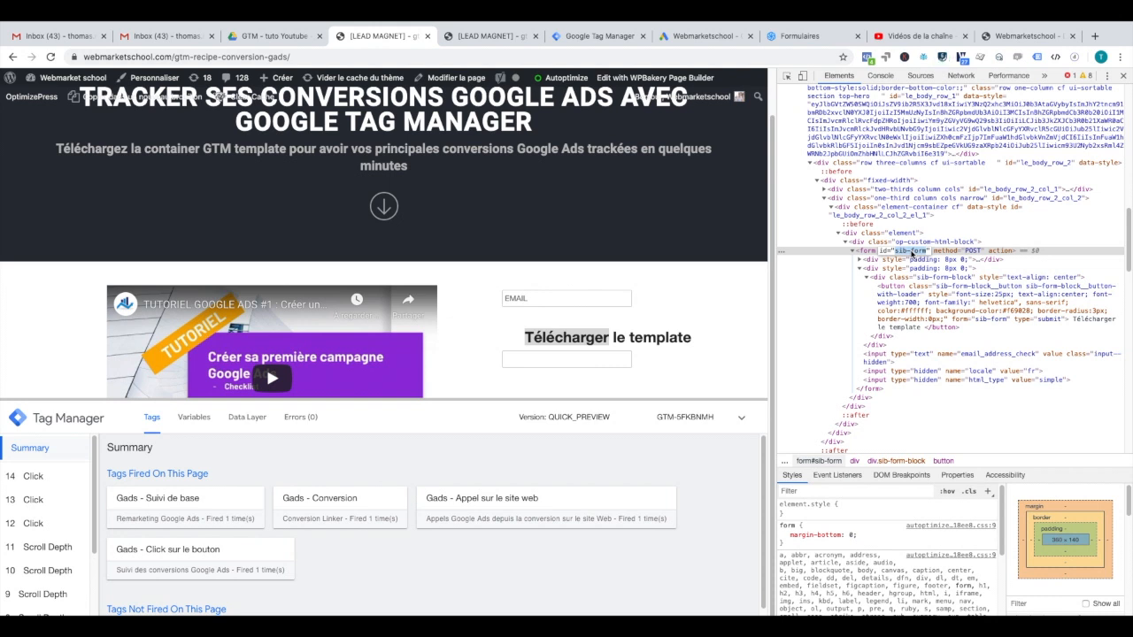
pyautogui.click(612, 41)
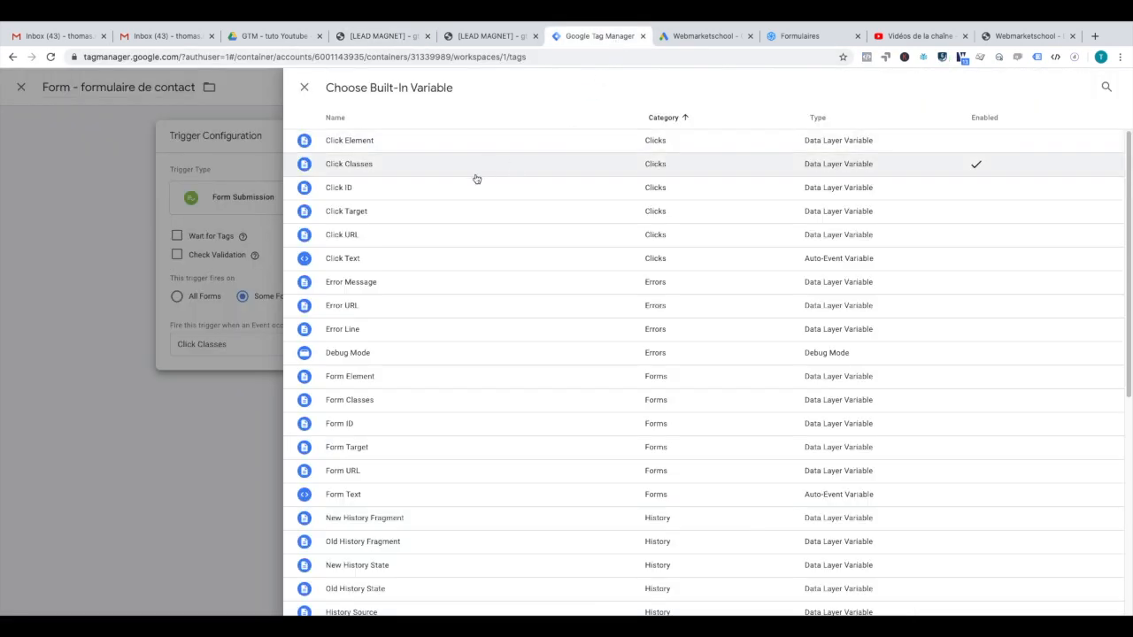
# Step: Enable the Form ID built-in variable and set the condition to Form ID contains sib-form
pyautogui.click(341, 432)
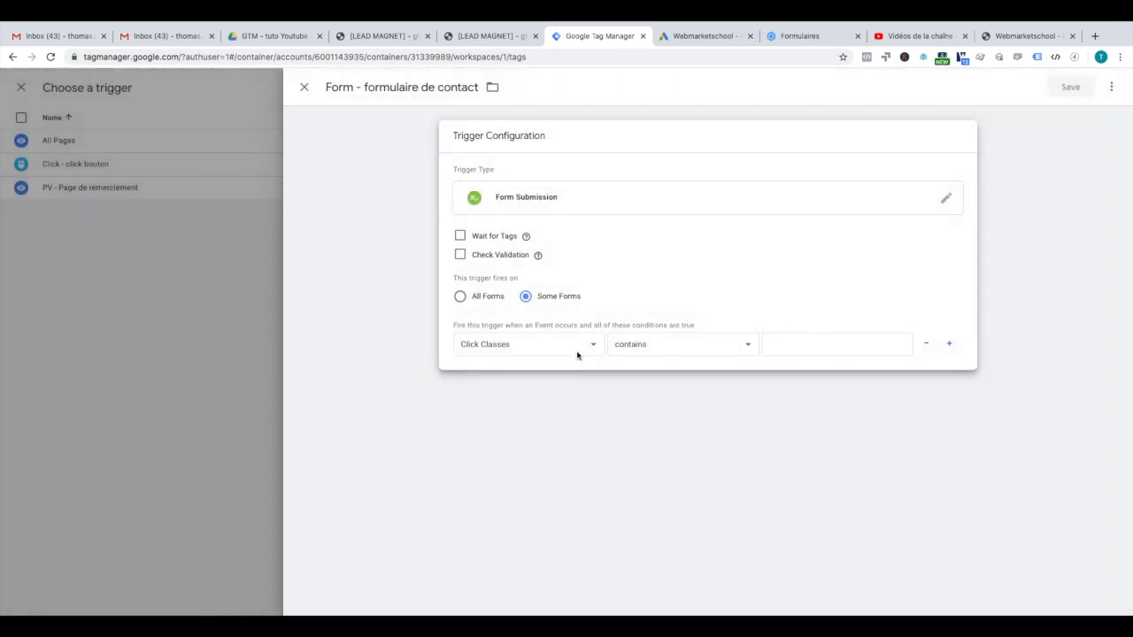
pyautogui.click(550, 349)
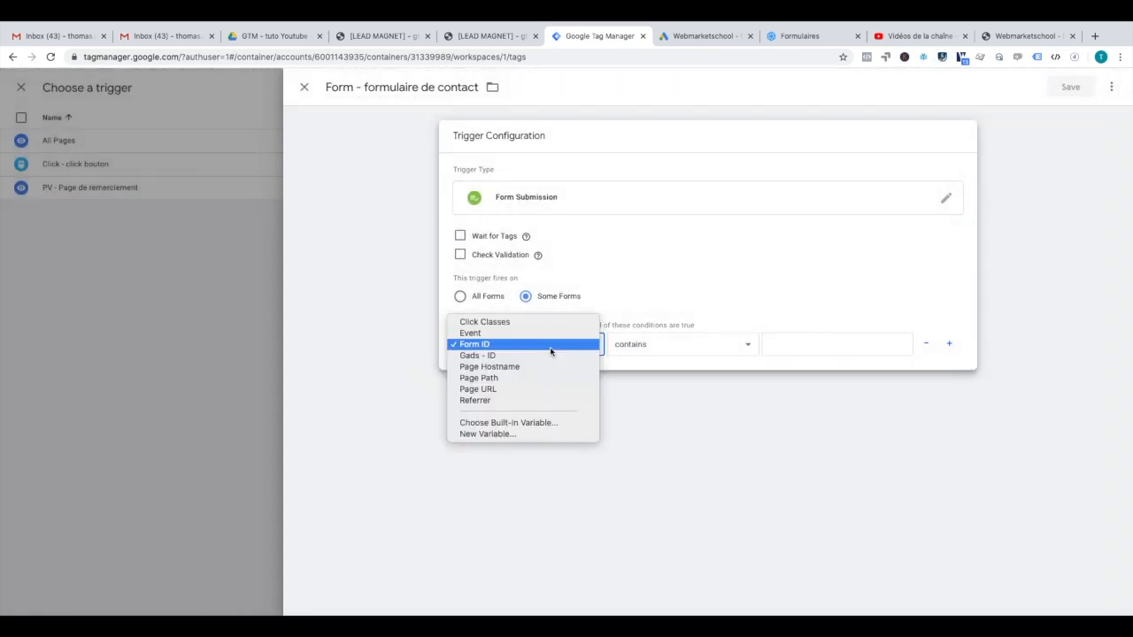
pyautogui.click(551, 351)
pyautogui.click(795, 338)
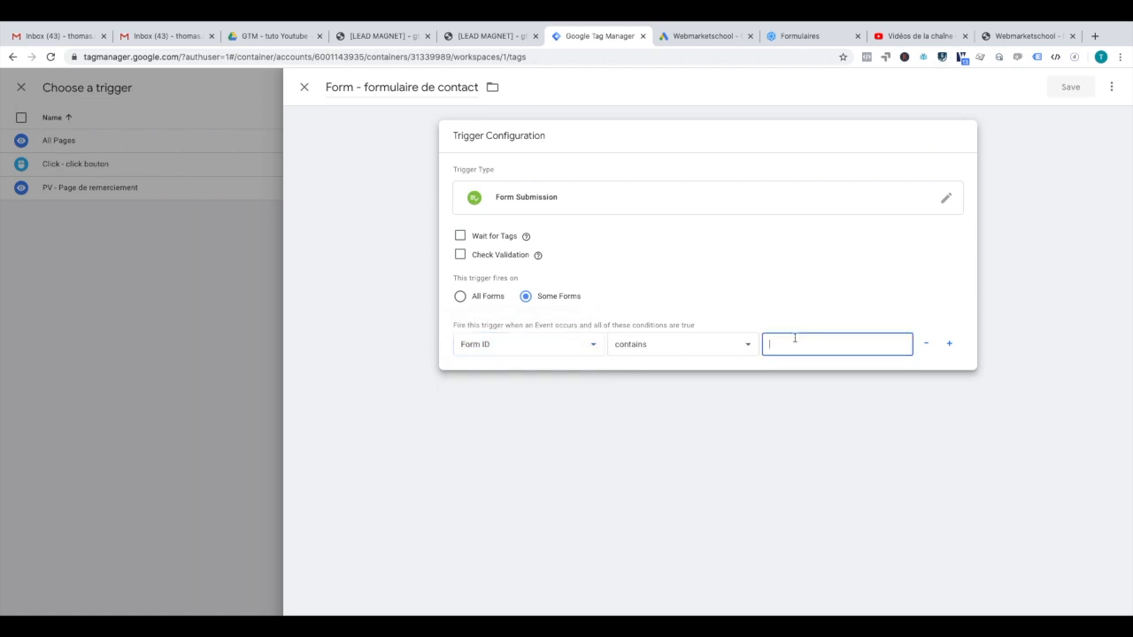
pyautogui.hotkey('ctrl', 'v')
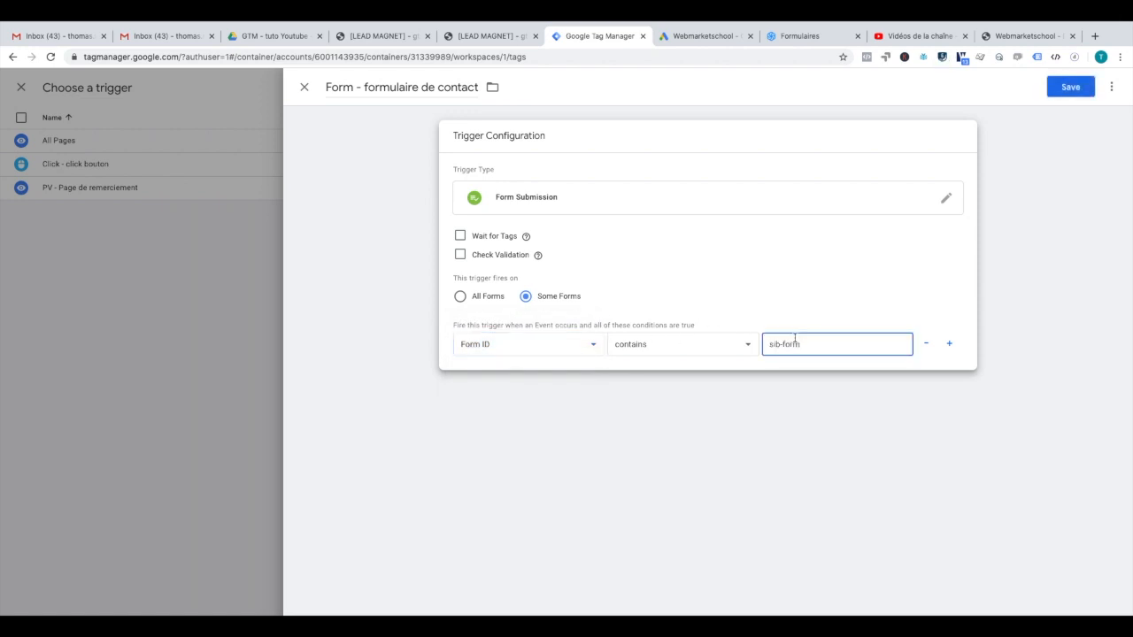
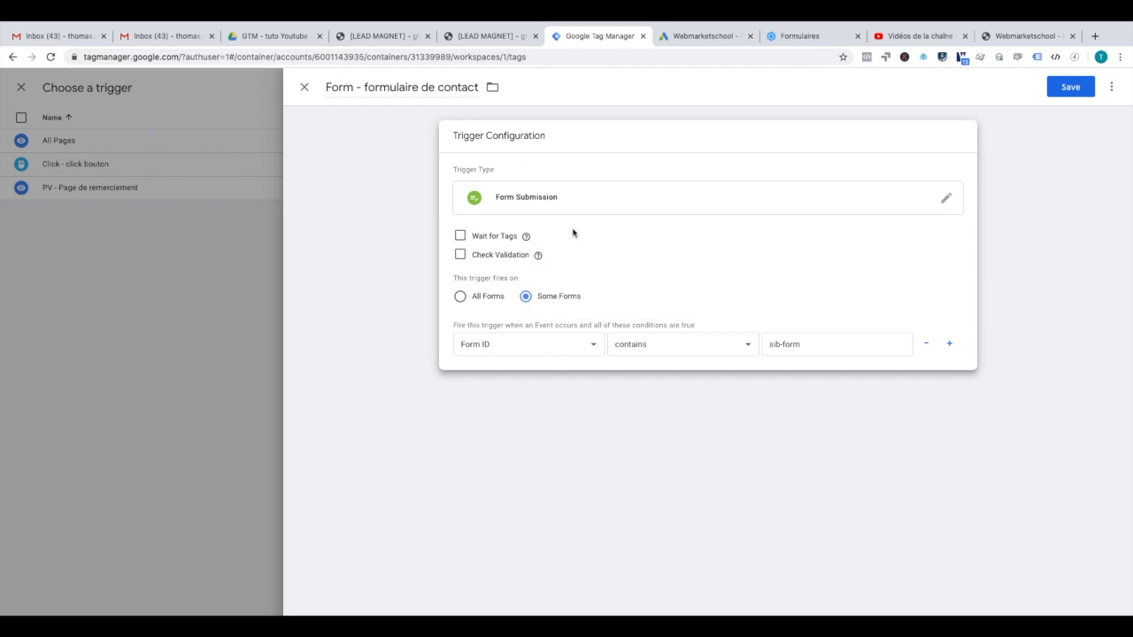
# Step: Turn on Check Validation for the trigger with the condition Page URL matches RegEx .*
pyautogui.click(461, 256)
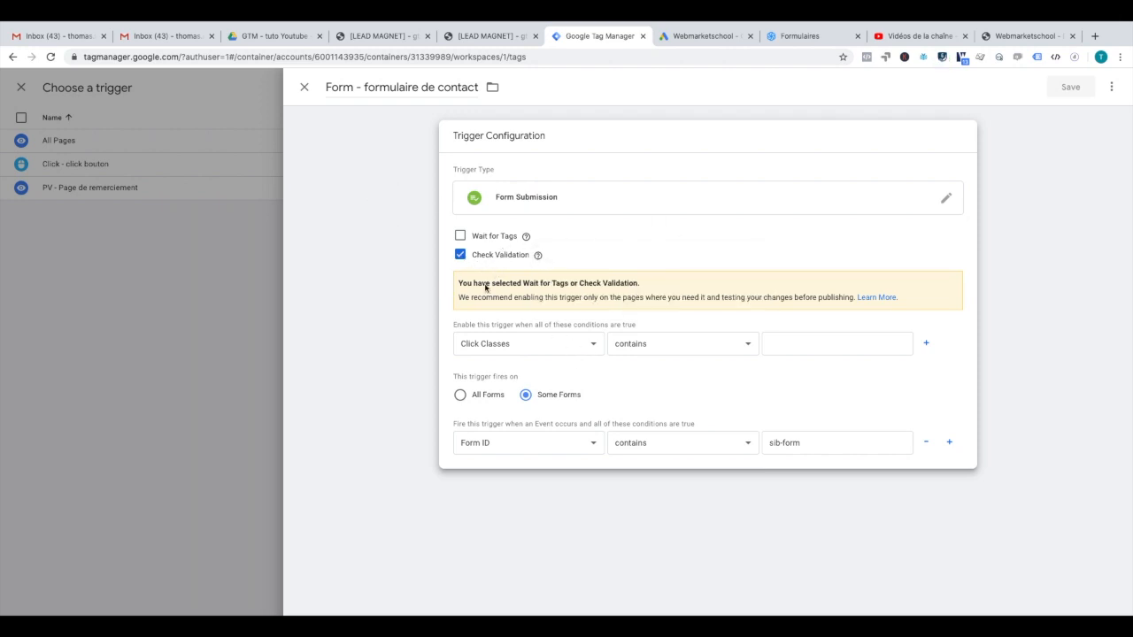
pyautogui.click(519, 345)
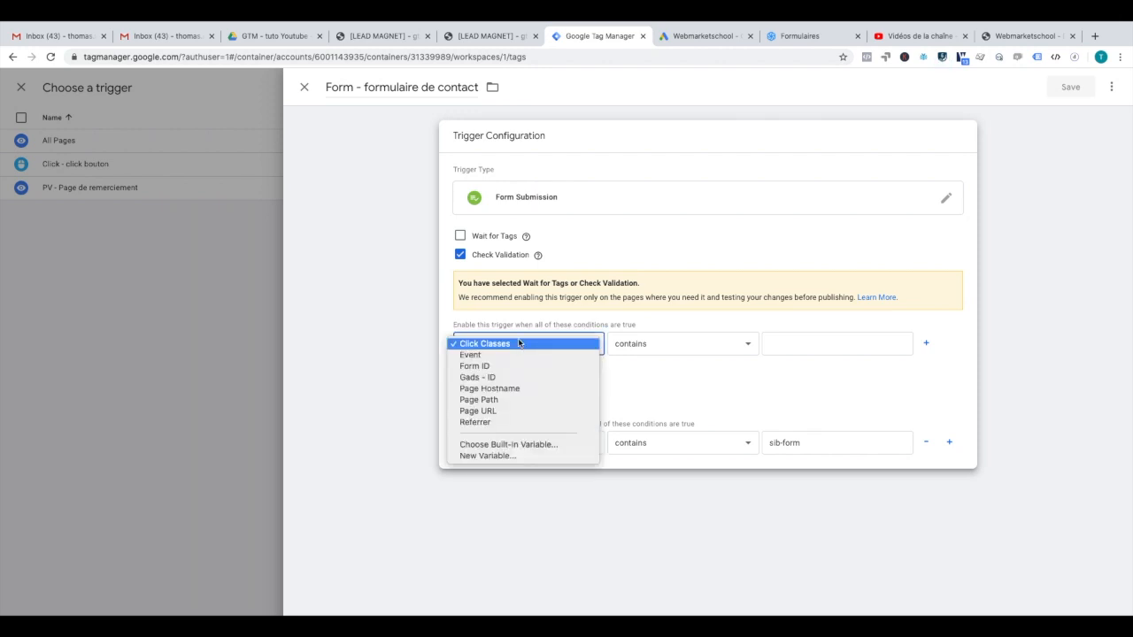
pyautogui.click(520, 413)
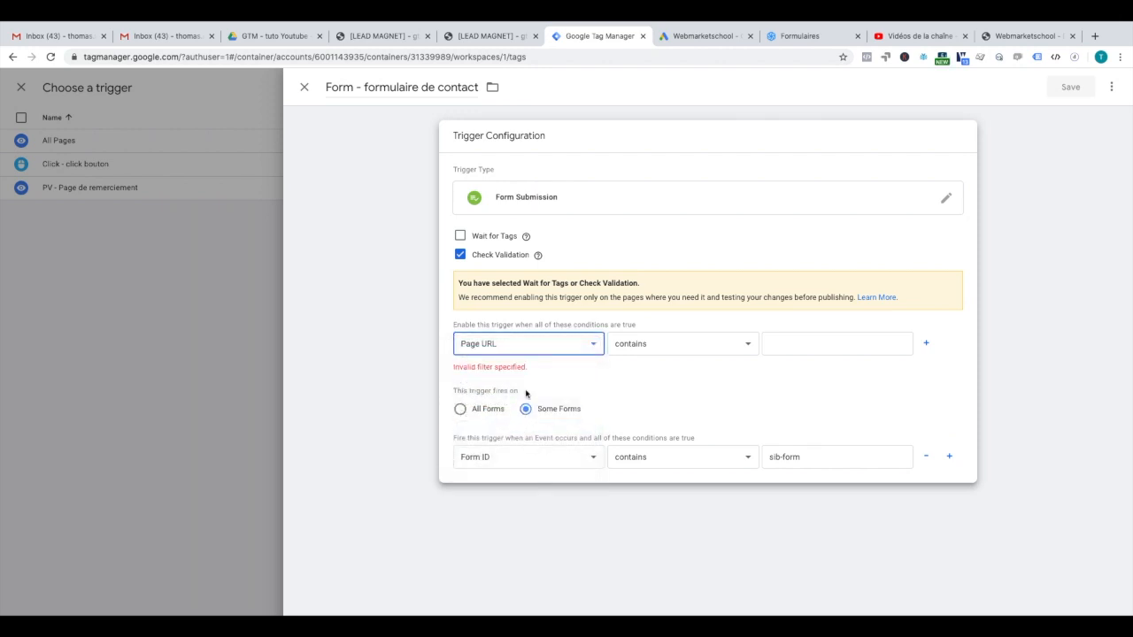
pyautogui.click(697, 348)
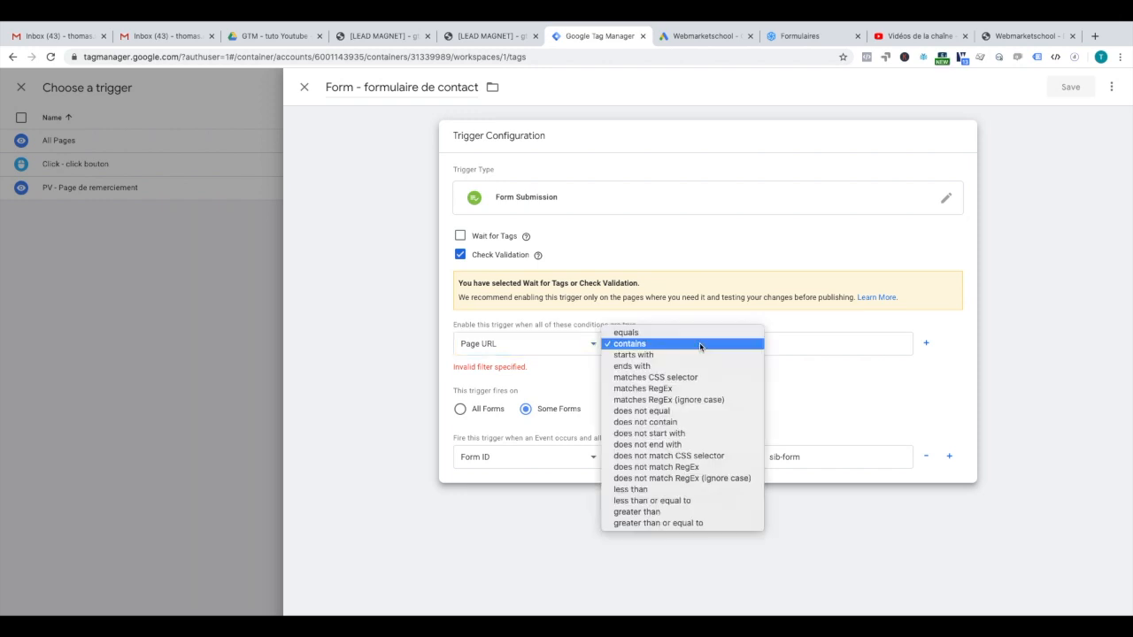
pyautogui.click(708, 390)
pyautogui.click(774, 347)
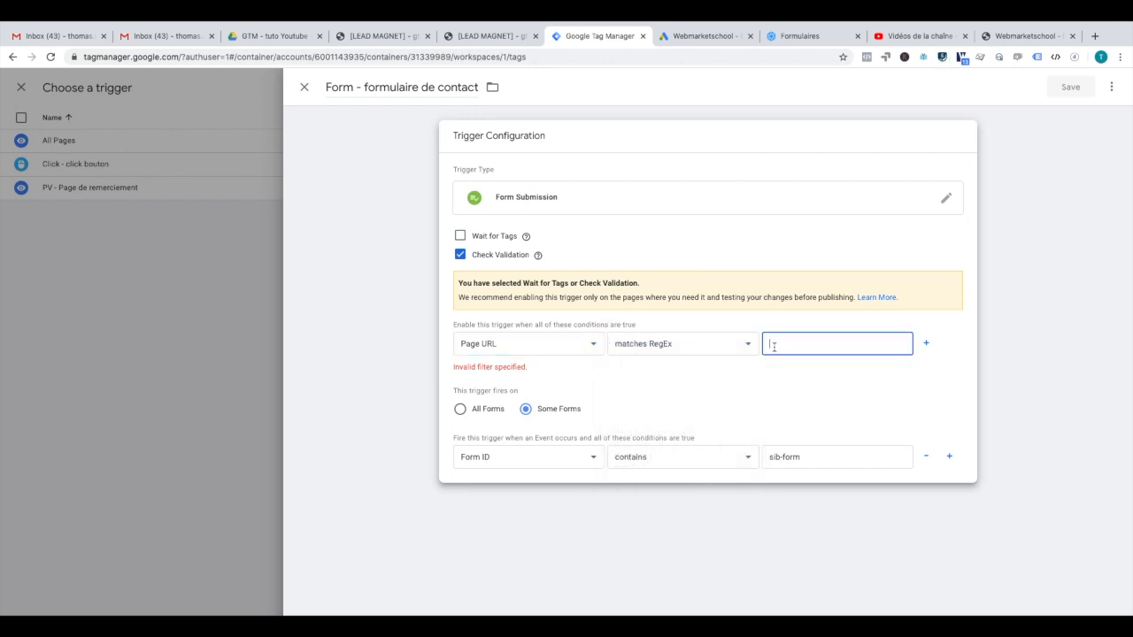
pyautogui.write('.')
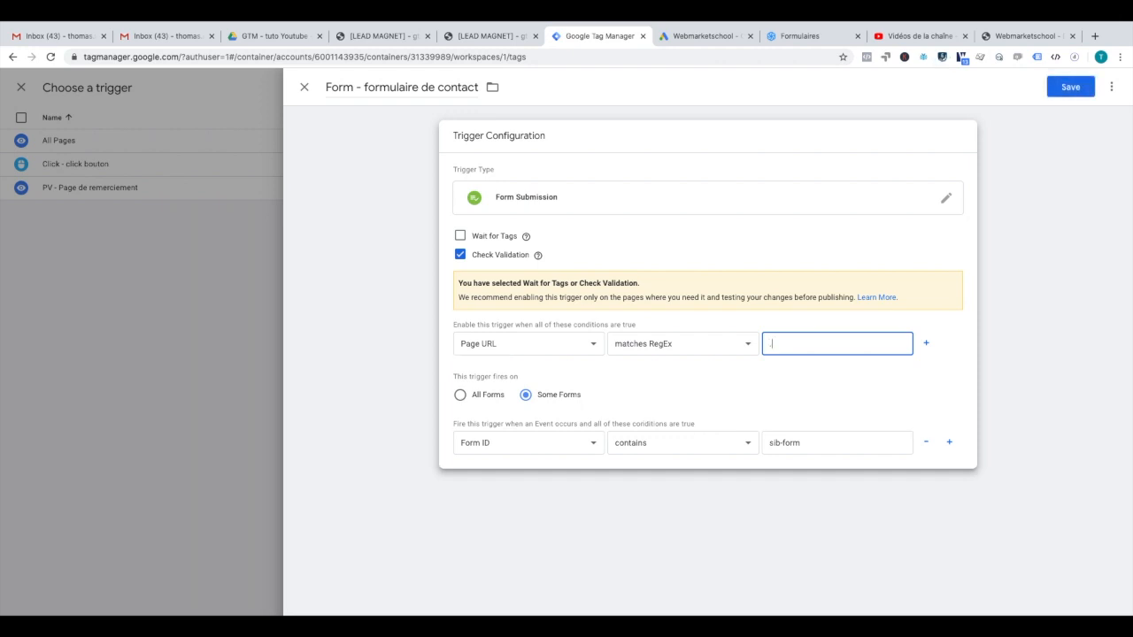
pyautogui.write('$')
pyautogui.moveTo(777, 343); pyautogui.dragTo(755, 346)
pyautogui.click(538, 255)
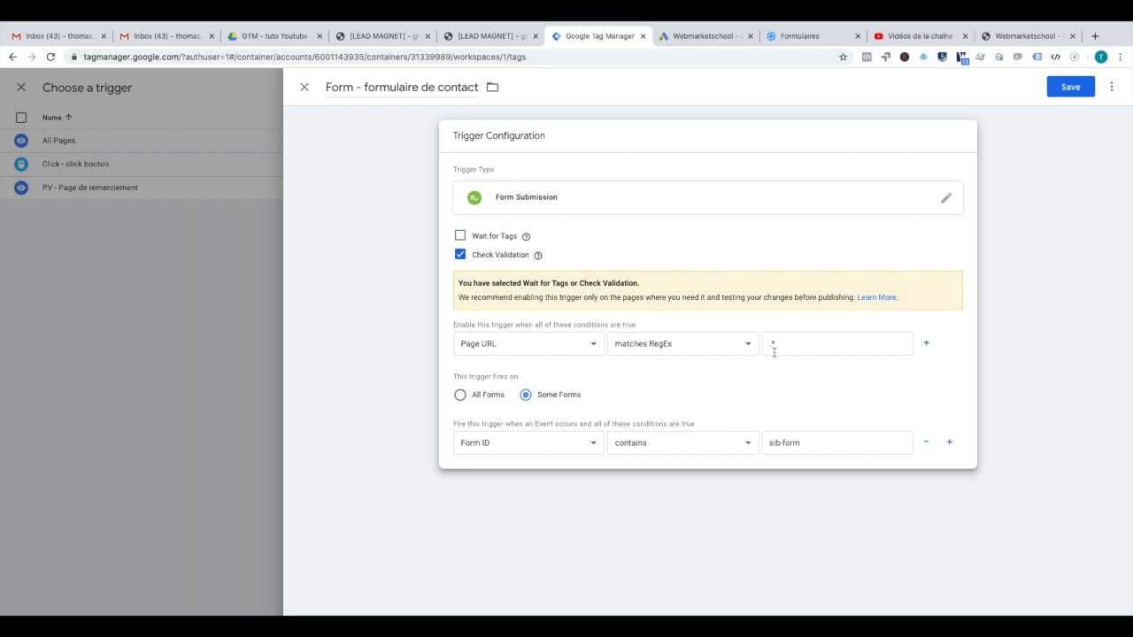
# Step: Save the trigger and the Gads - Formulaire de contact tag
pyautogui.click(1058, 85)
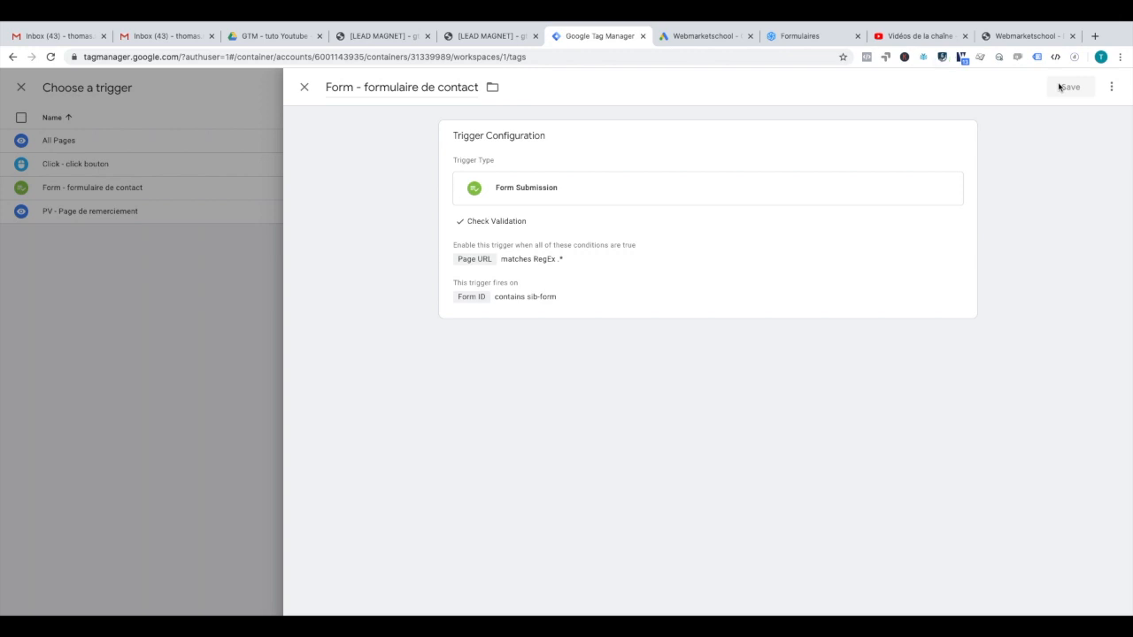
pyautogui.click(1060, 86)
pyautogui.click(1070, 87)
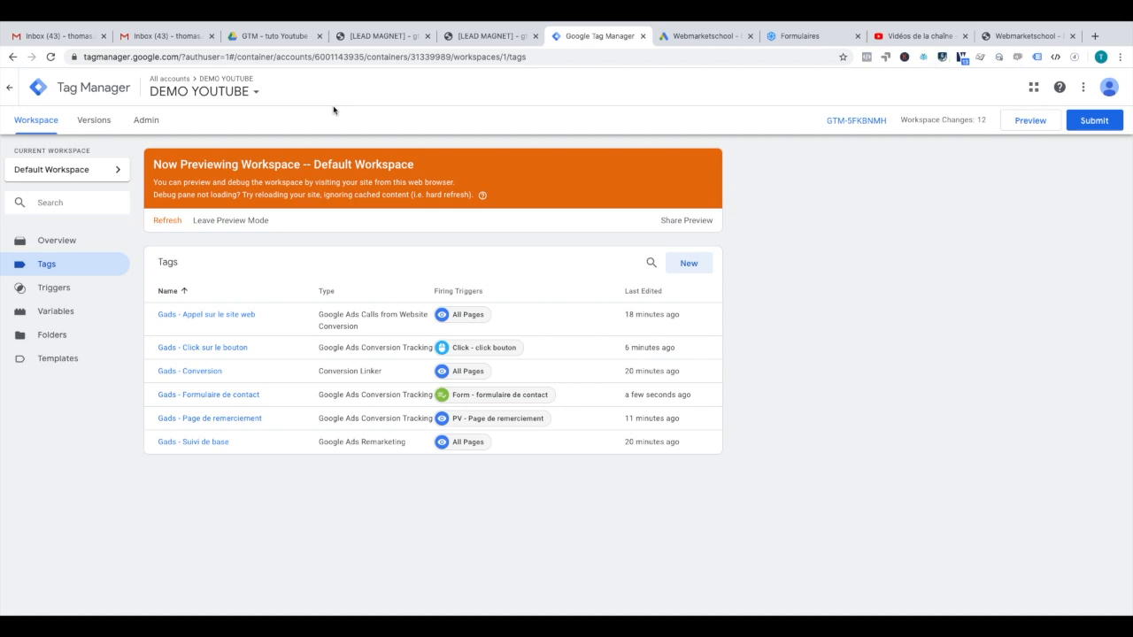
# Step: Reload the Webmarketschool page in preview mode and close DevTools
pyautogui.click(377, 36)
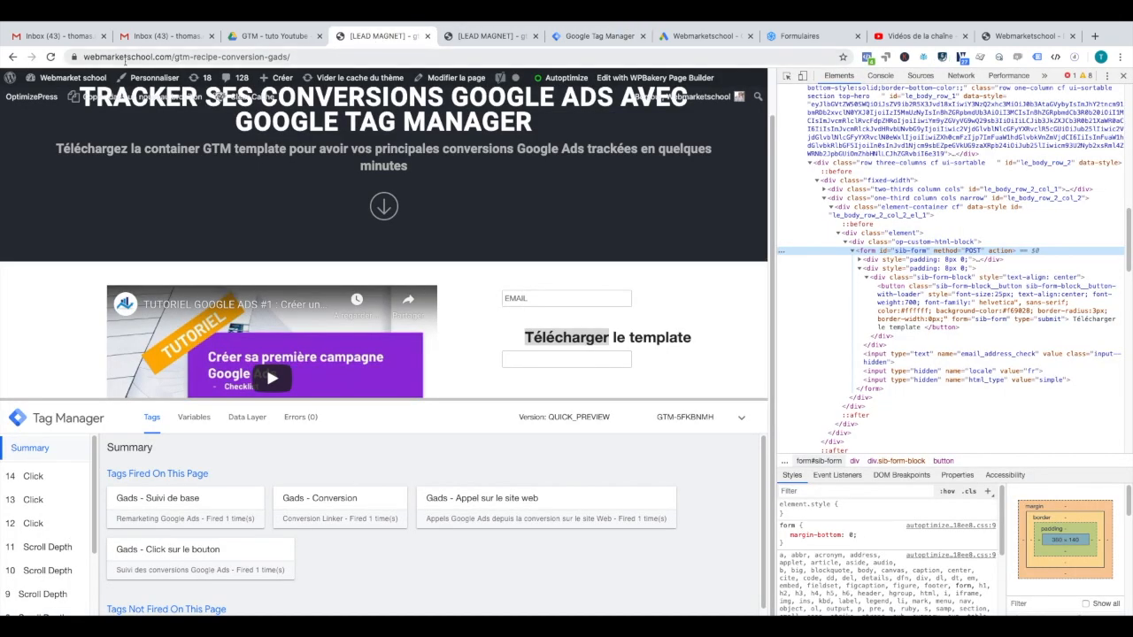
pyautogui.click(49, 57)
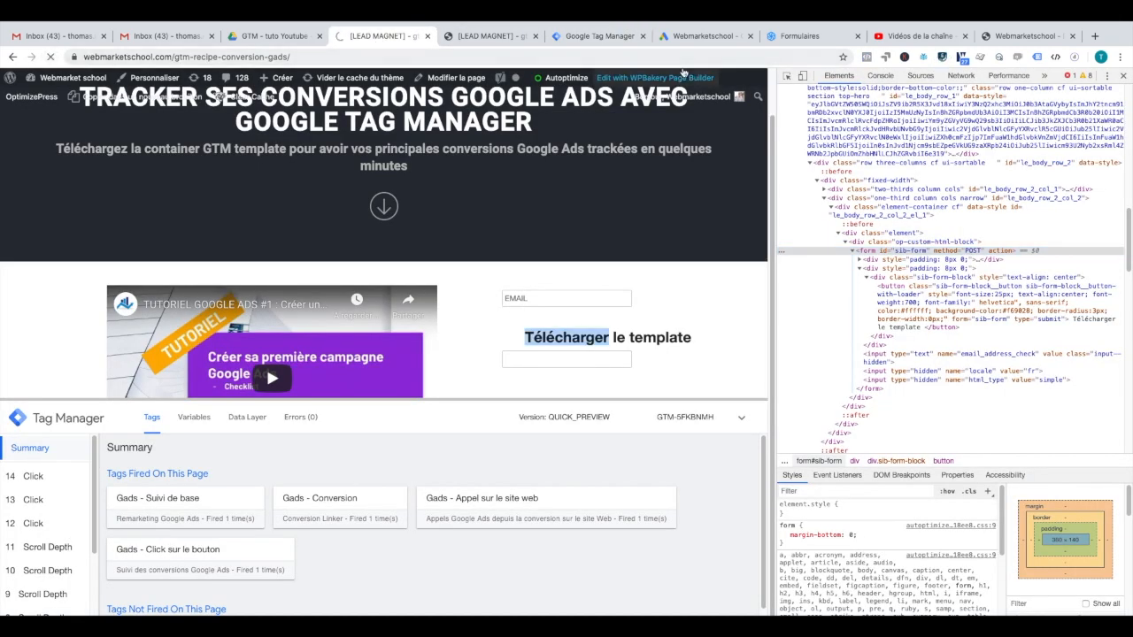
pyautogui.click(1123, 78)
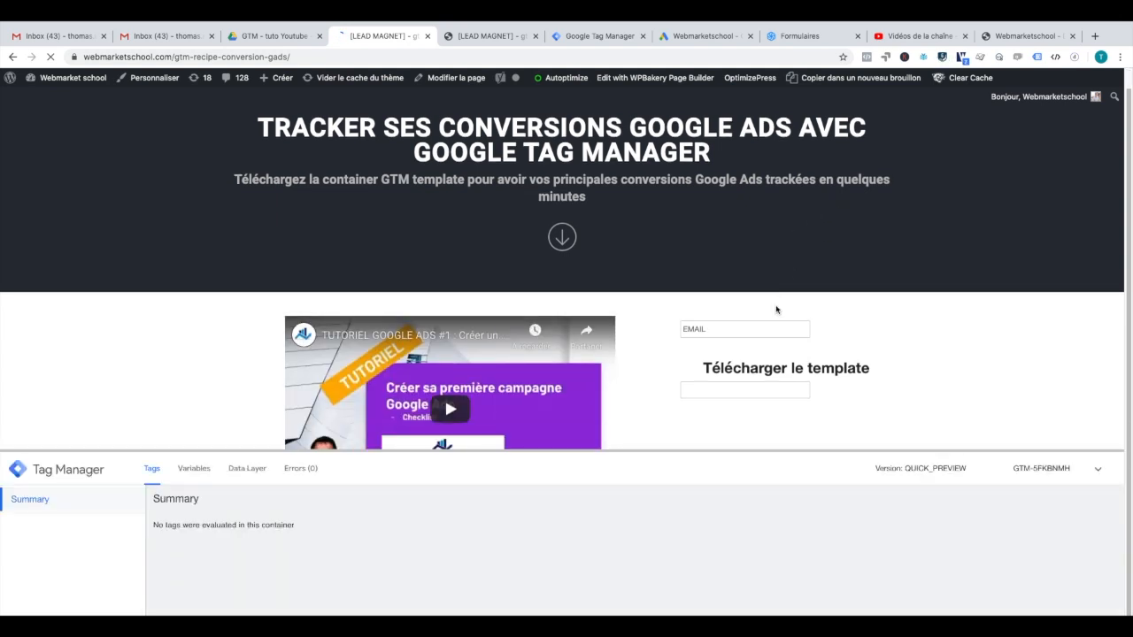
# Step: Submit the download form with a test email address and confirm Gads - Formulaire de contact fires
pyautogui.click(719, 329)
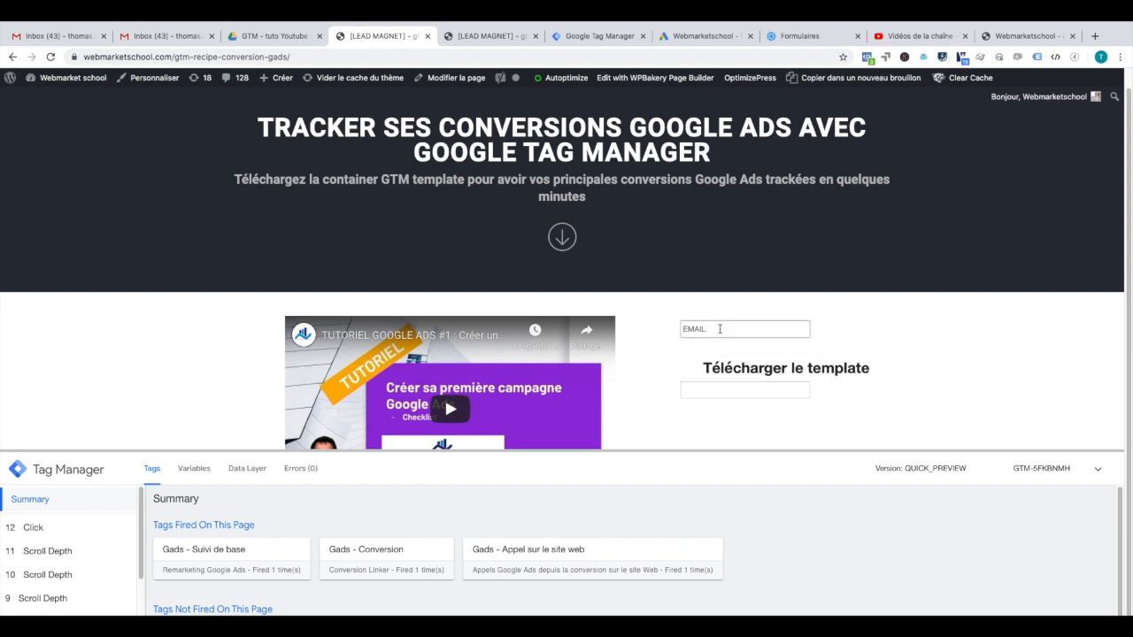
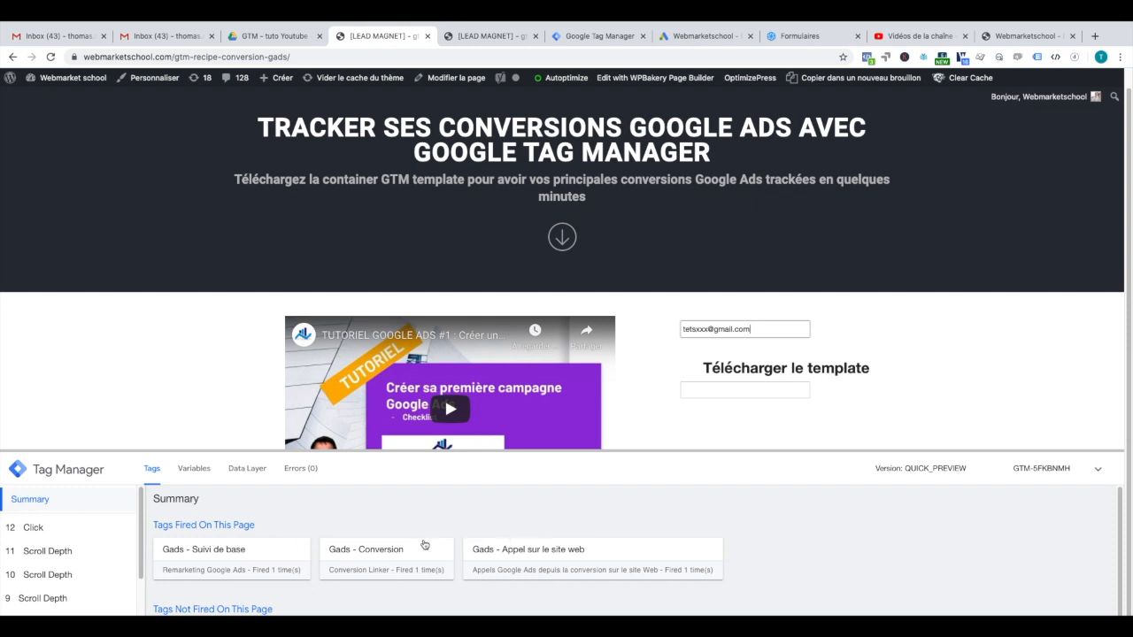
pyautogui.click(772, 369)
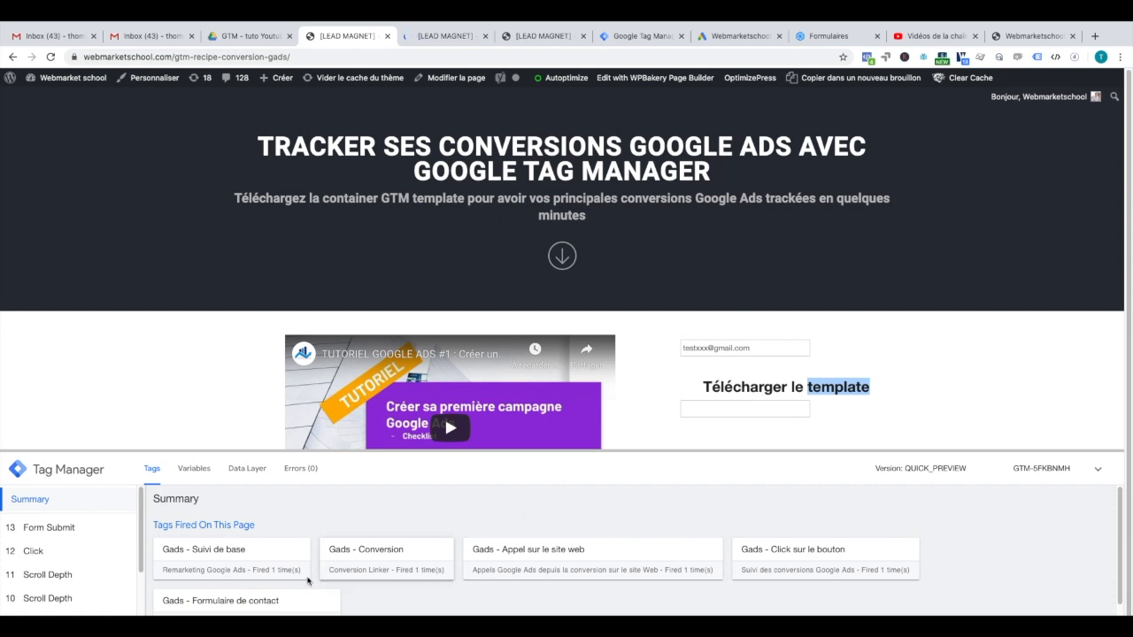
pyautogui.scroll(-1, 221, 602)
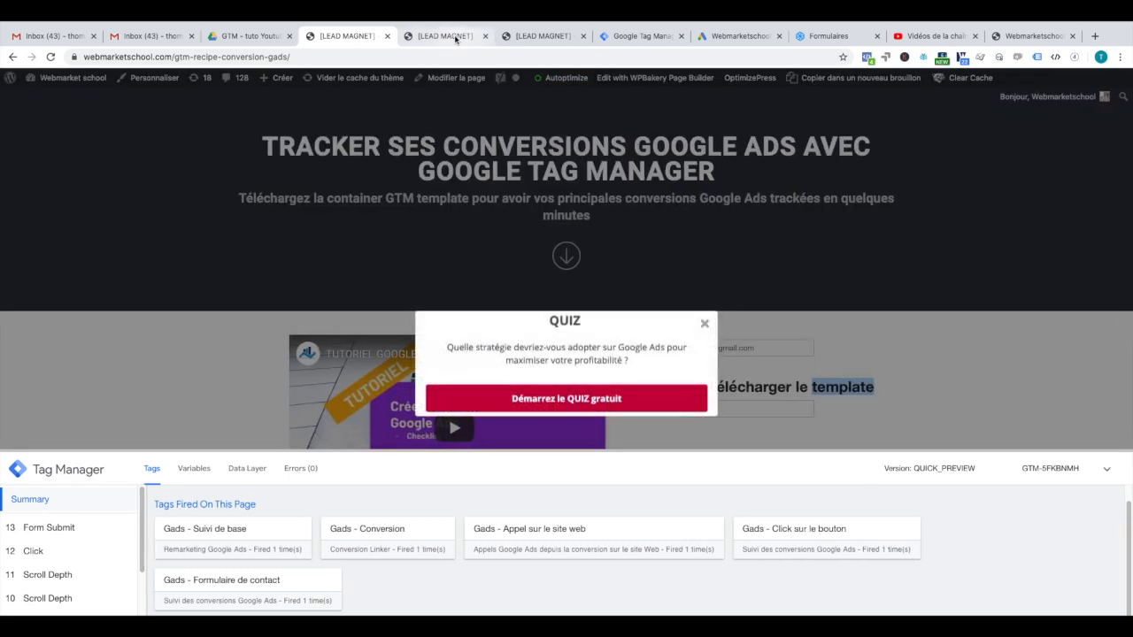
pyautogui.click(628, 36)
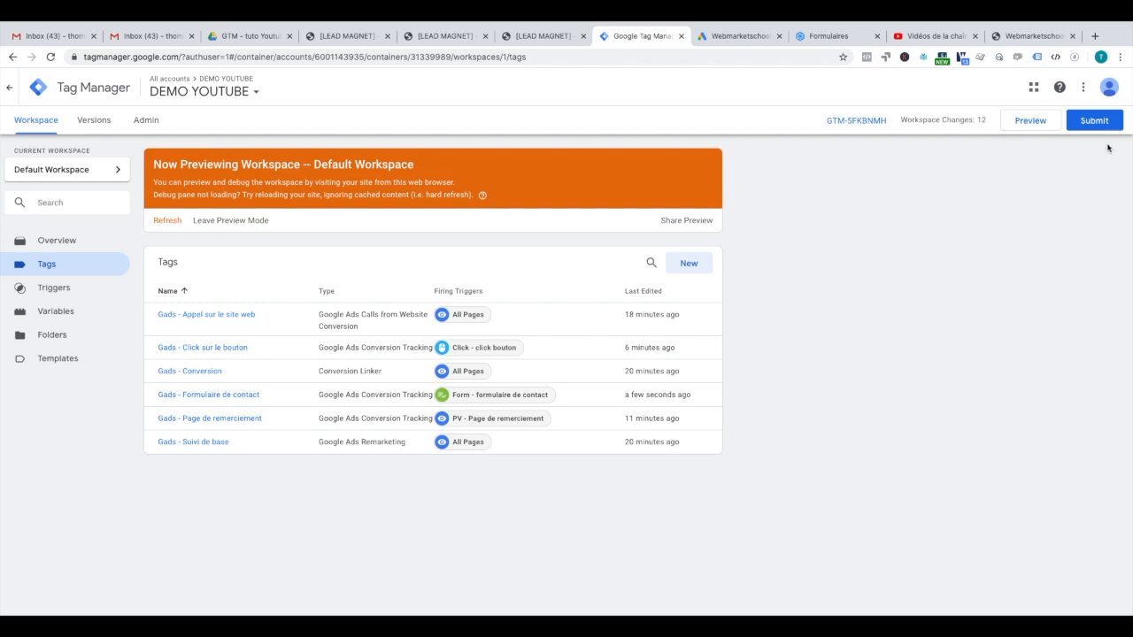
# Step: Submit and publish the workspace as a version named 'tracking', then return to the overview
pyautogui.click(1095, 121)
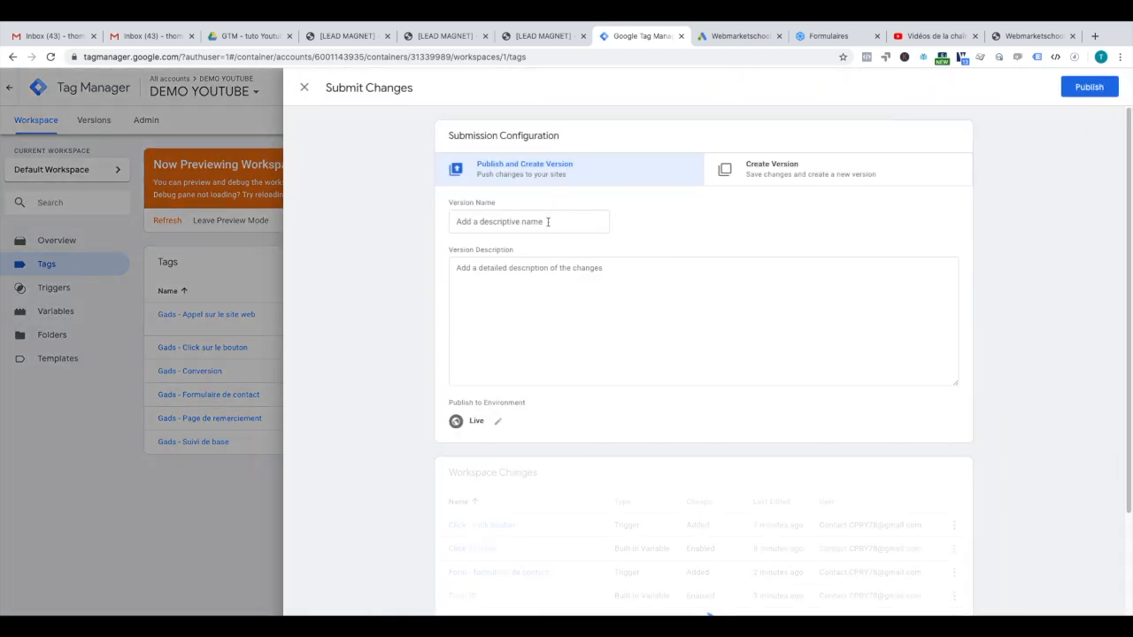
pyautogui.click(548, 221)
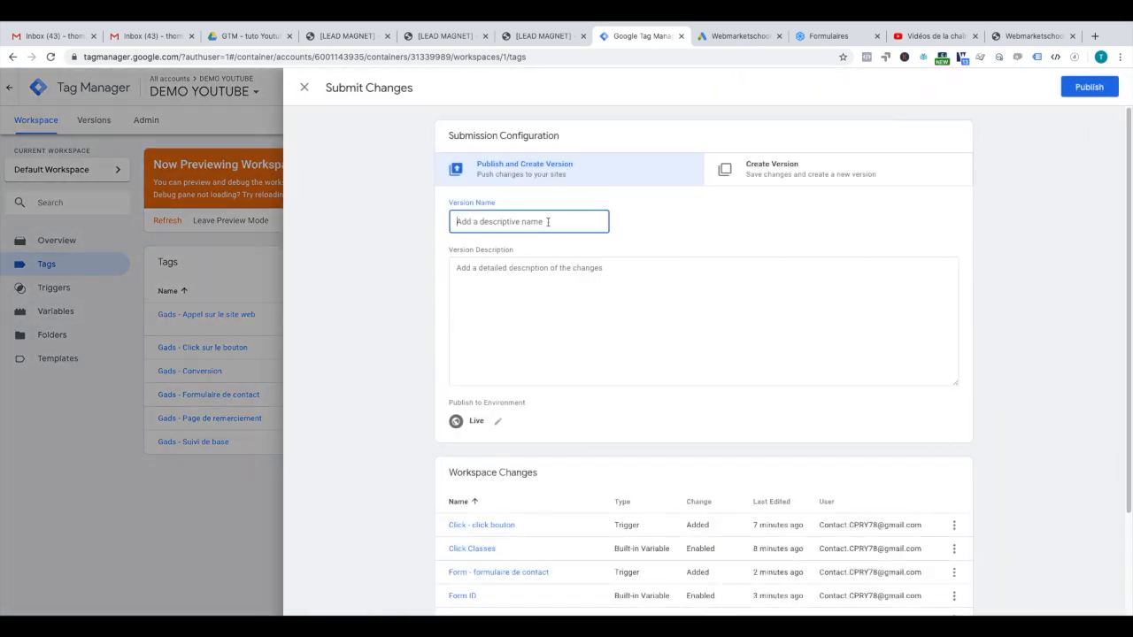
pyautogui.write('tracking')
pyautogui.click(1088, 86)
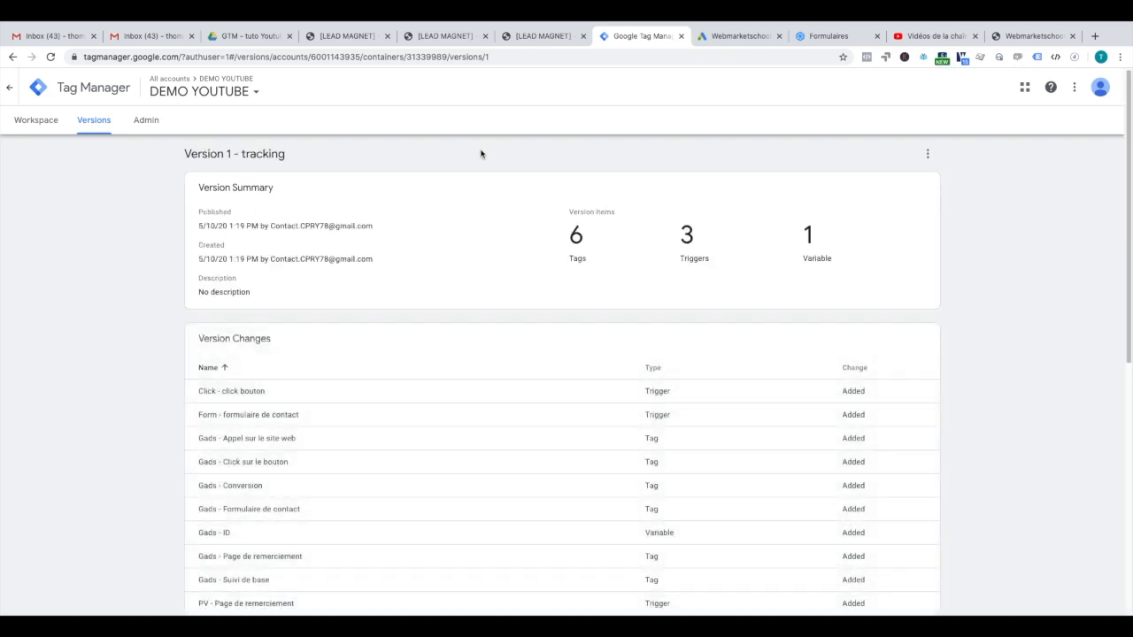
pyautogui.click(41, 125)
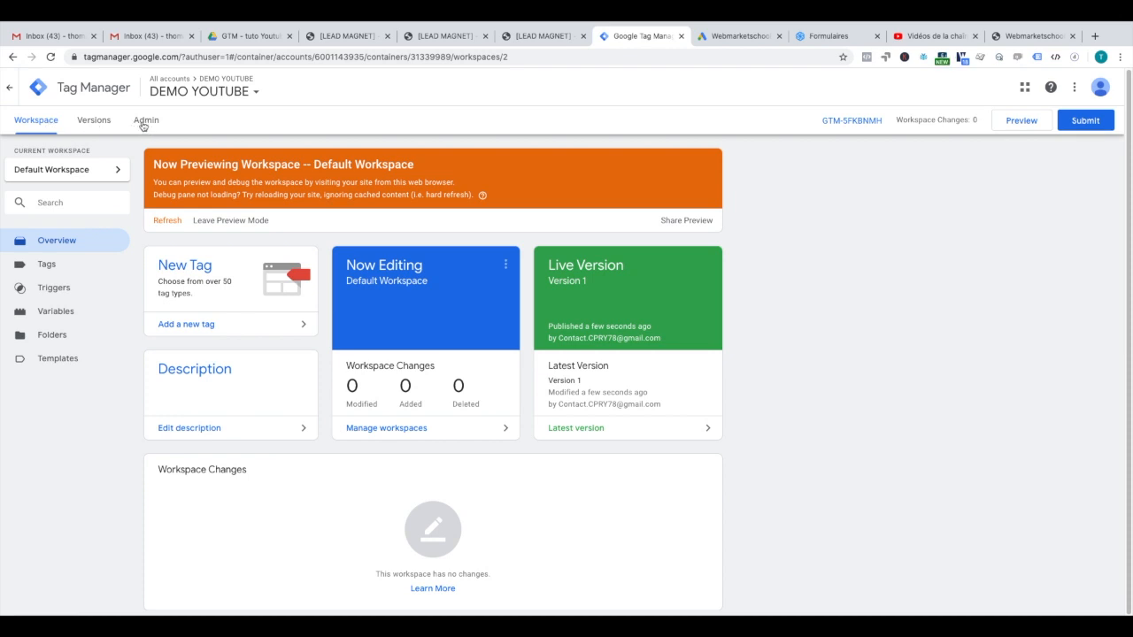
pyautogui.click(146, 122)
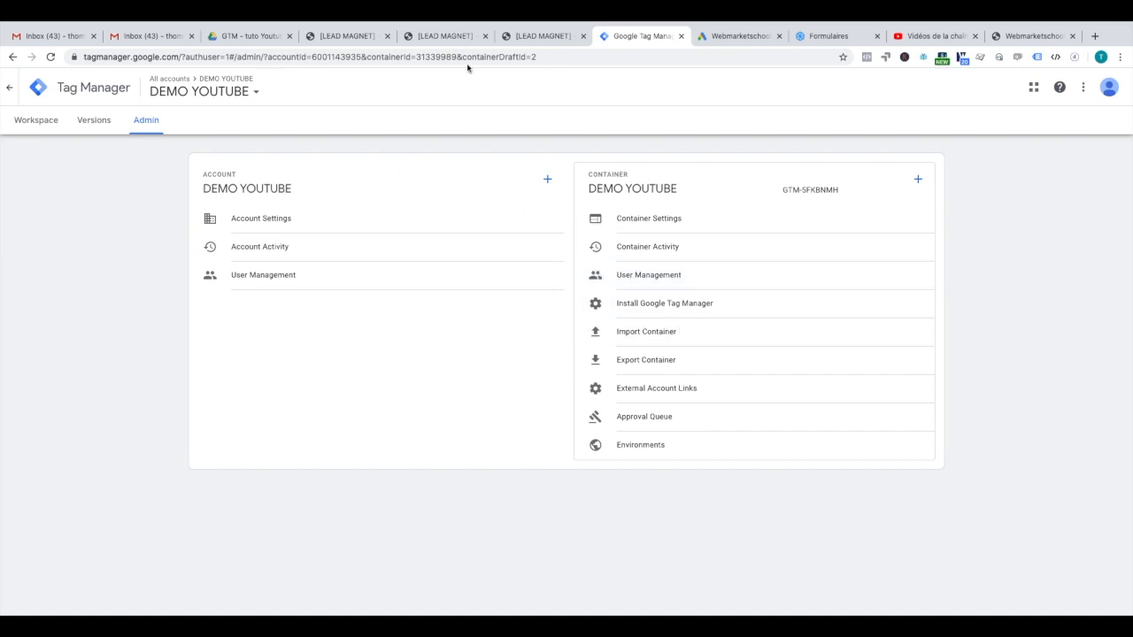
pyautogui.click(698, 336)
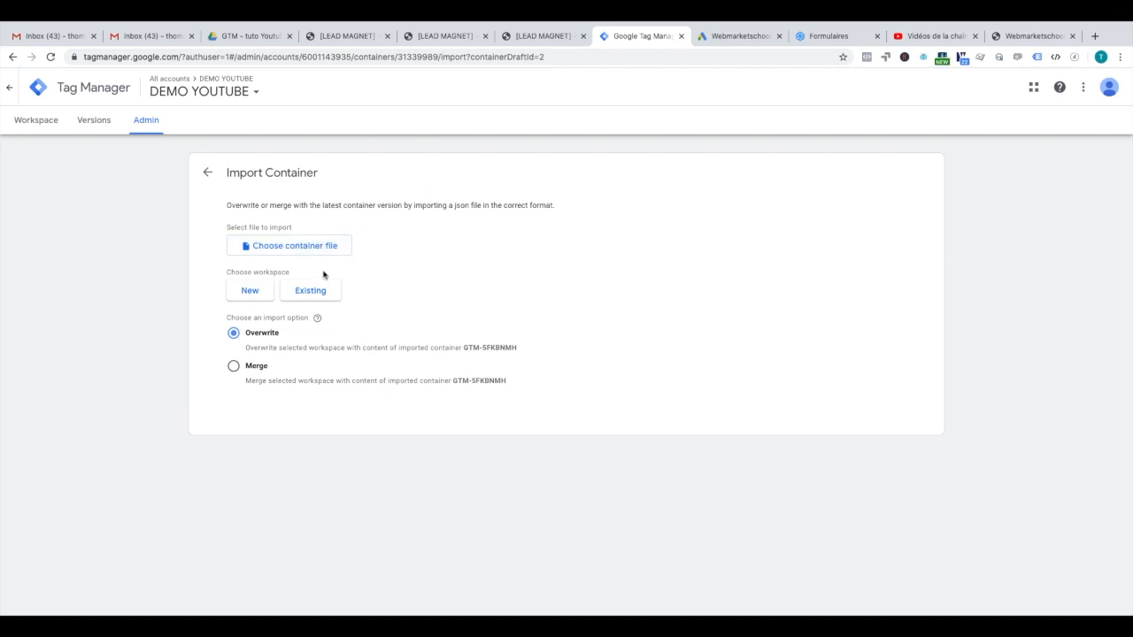
pyautogui.click(252, 291)
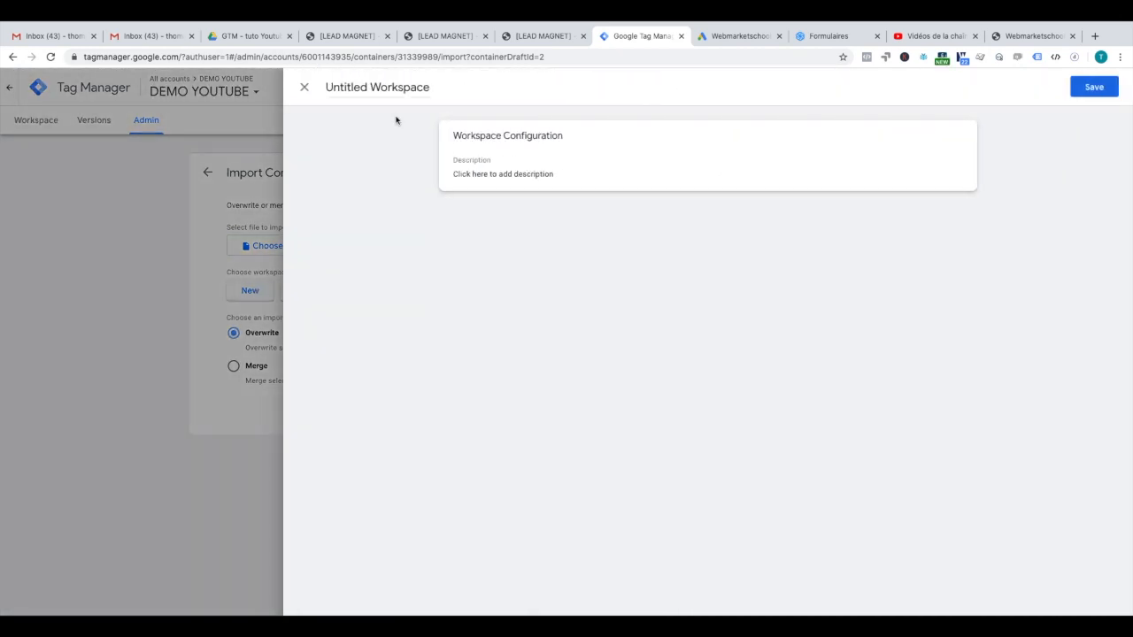
pyautogui.click(305, 87)
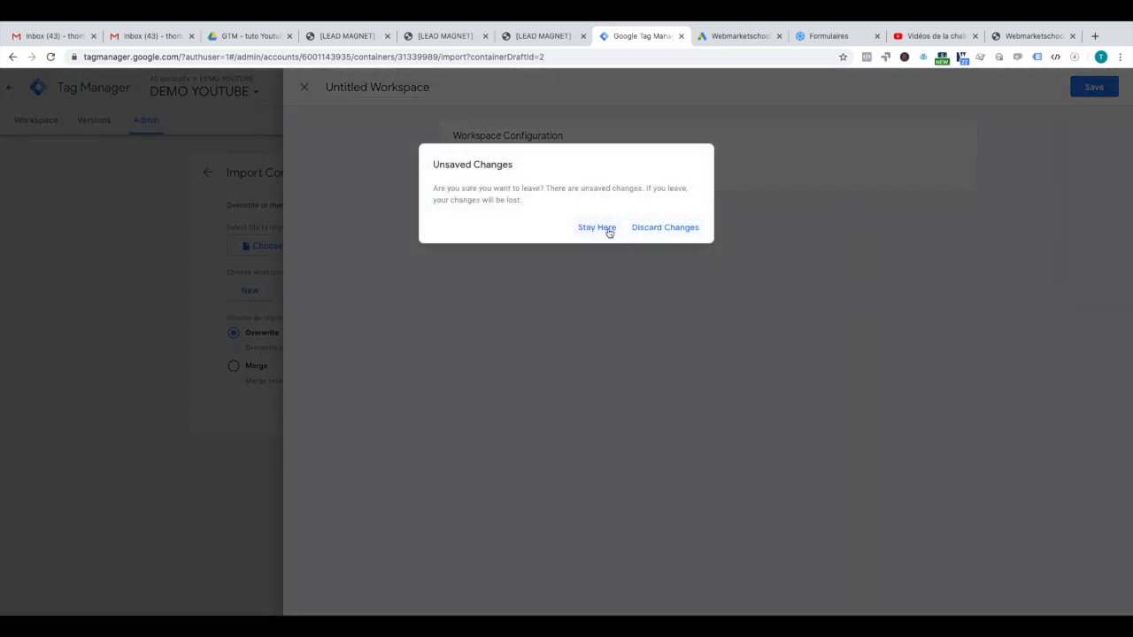
pyautogui.click(647, 228)
pyautogui.click(52, 130)
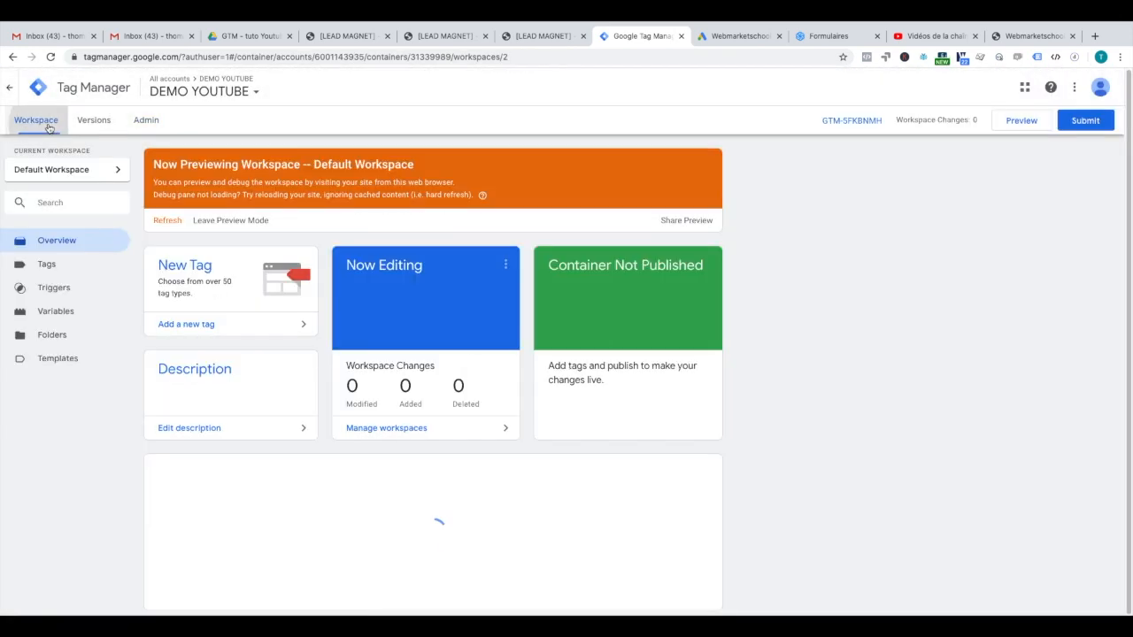
# Step: Review the tags list and the Gads - ID variable's details
pyautogui.click(70, 266)
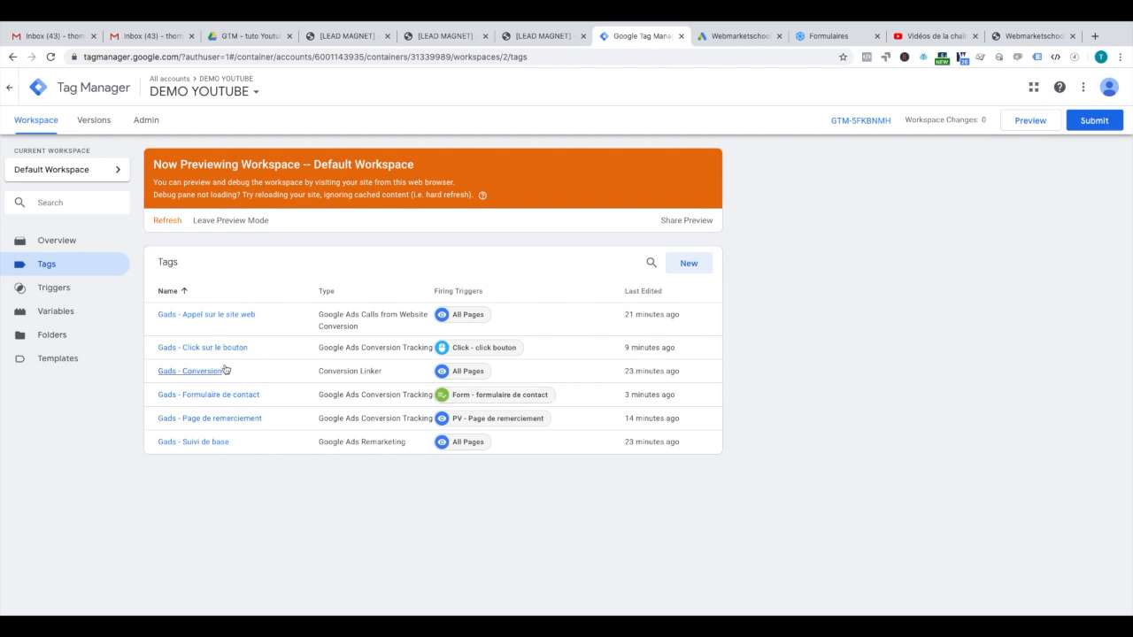
pyautogui.click(71, 312)
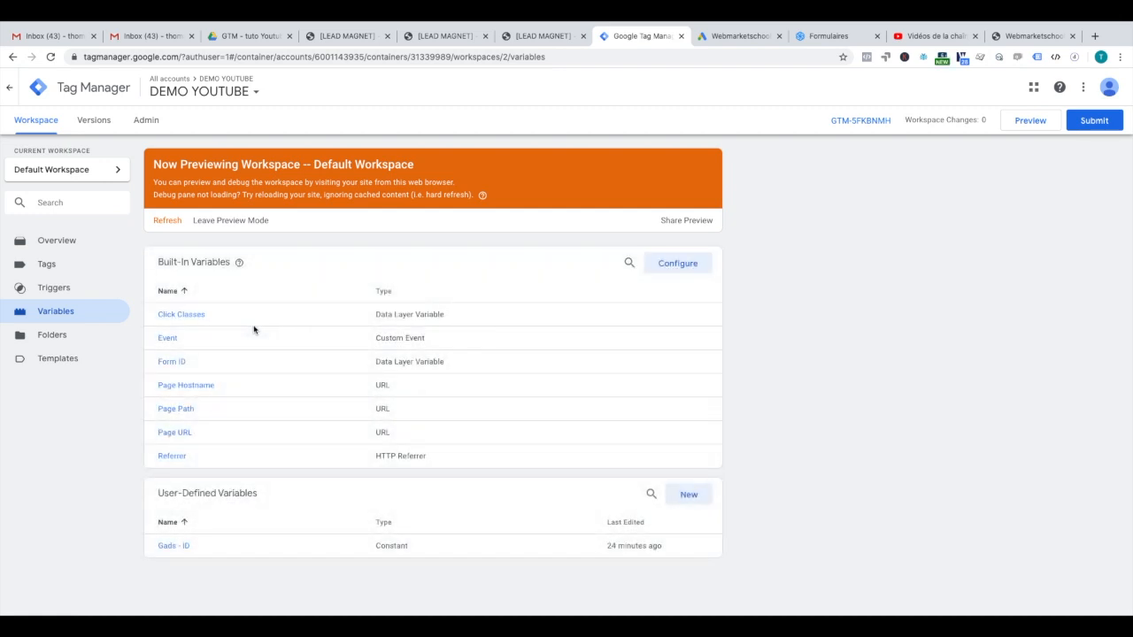
pyautogui.click(181, 546)
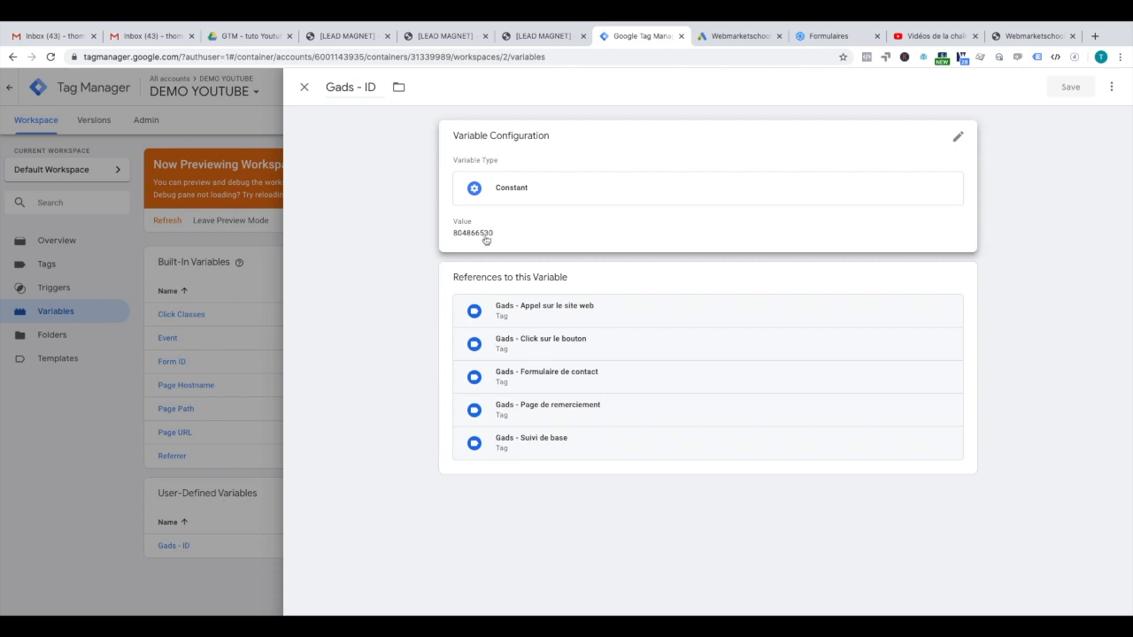
pyautogui.click(303, 87)
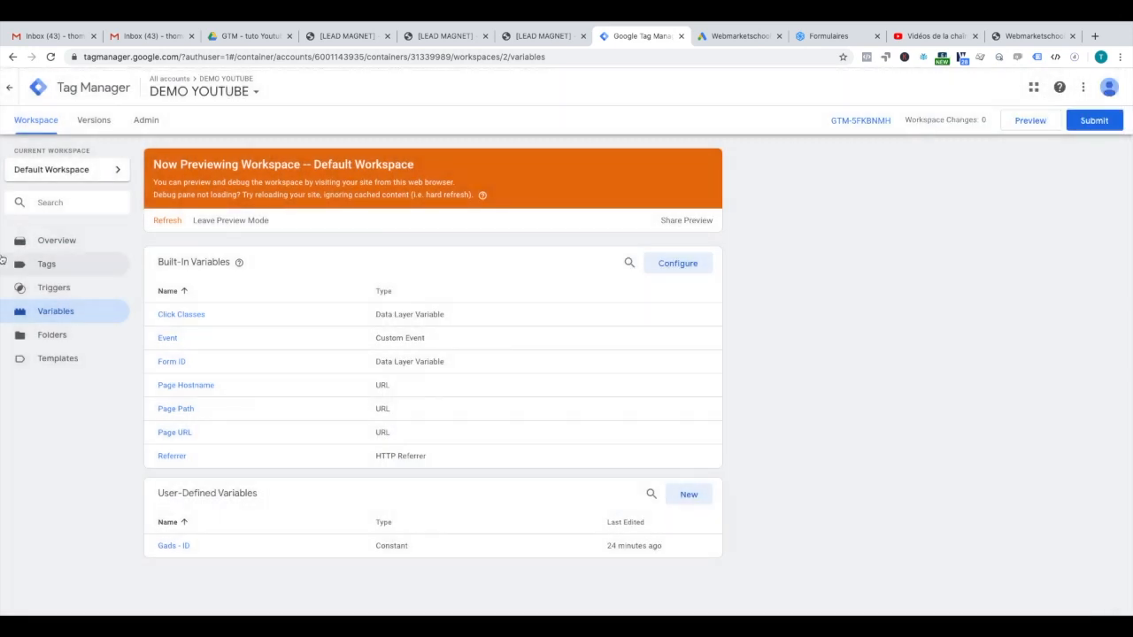
pyautogui.click(42, 273)
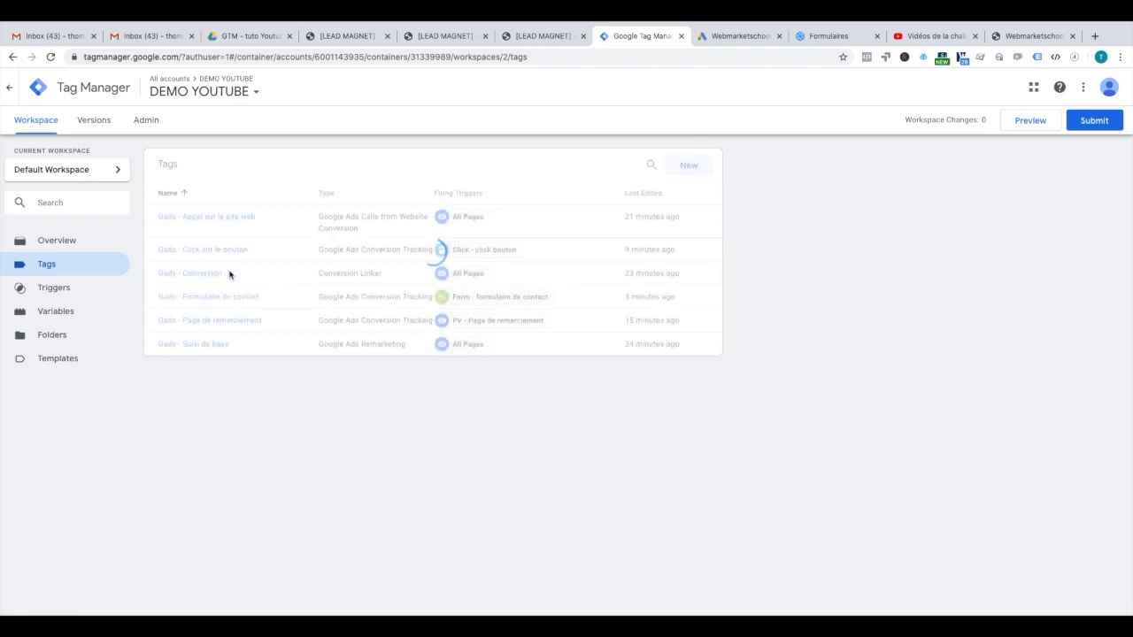
# Step: Inspect the Gads - Appel sur le site web tag and the contact form, click bouton and thank-you page triggers
pyautogui.click(219, 313)
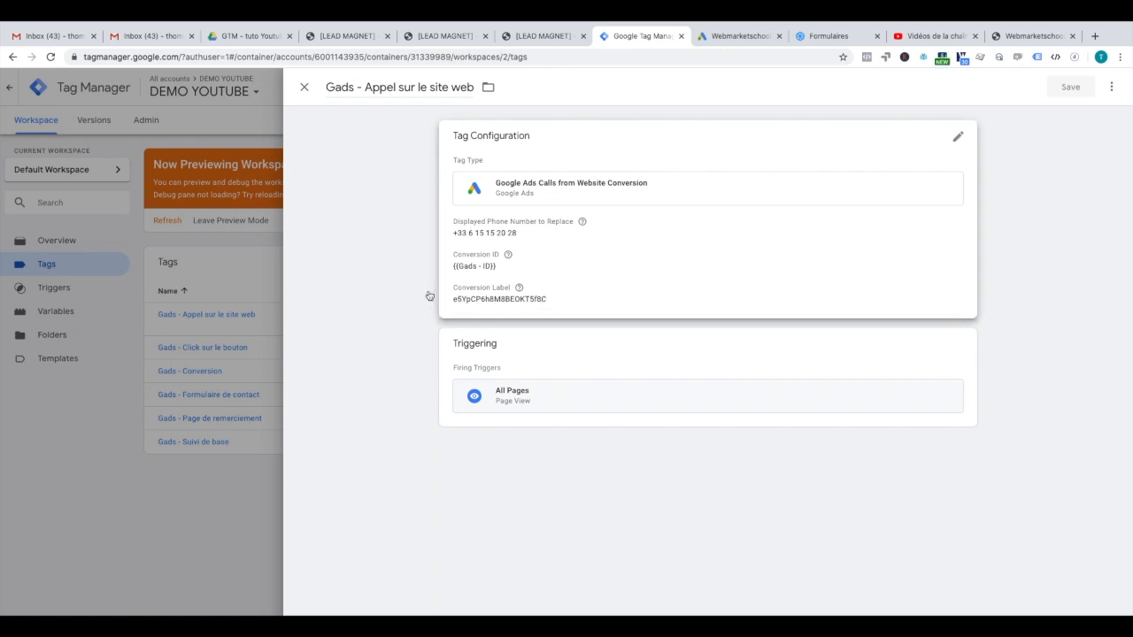
pyautogui.click(233, 271)
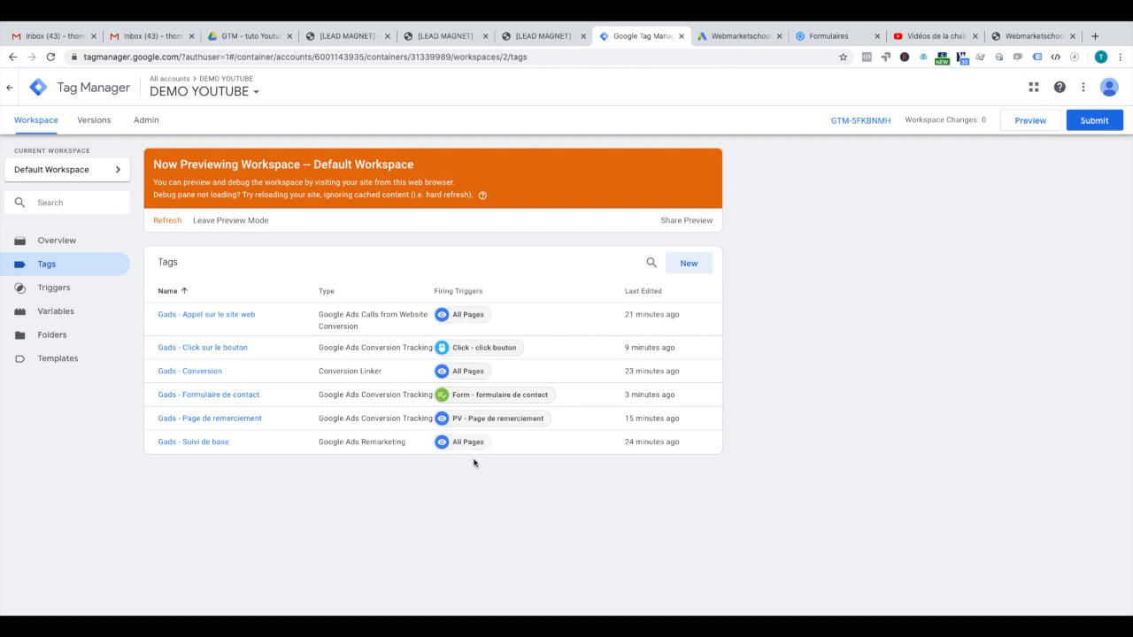
pyautogui.click(470, 398)
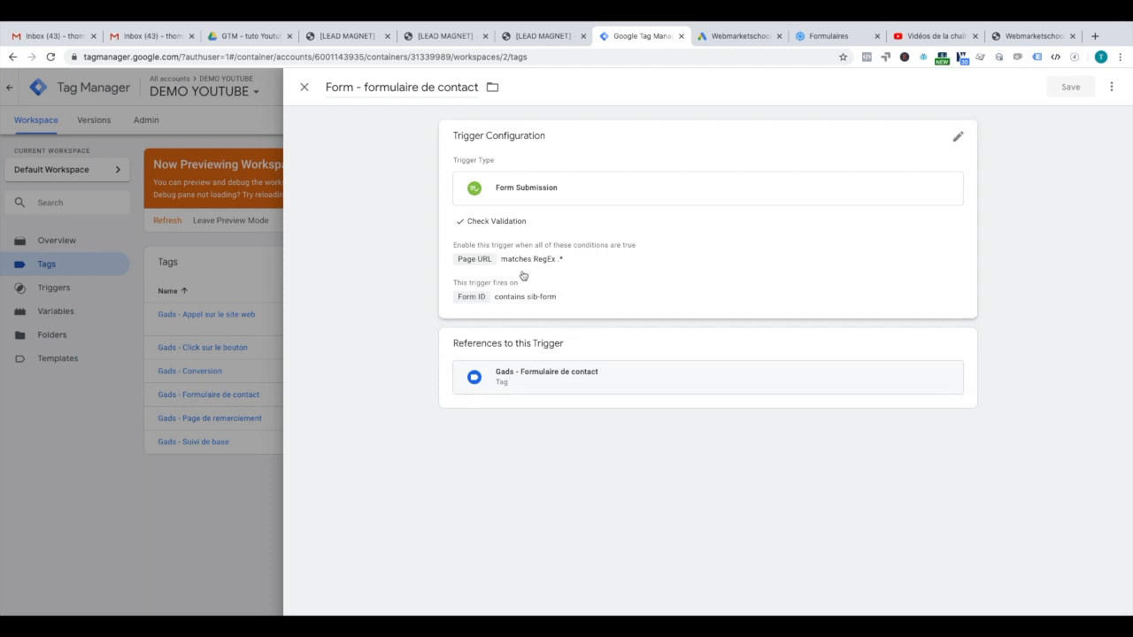
pyautogui.click(272, 277)
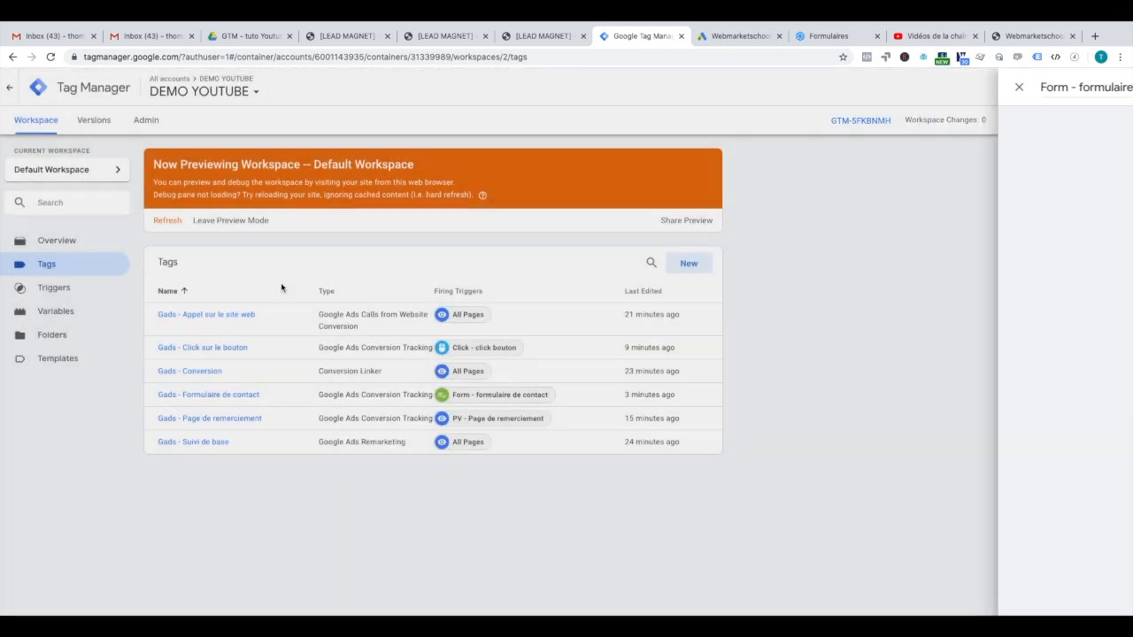
pyautogui.click(482, 347)
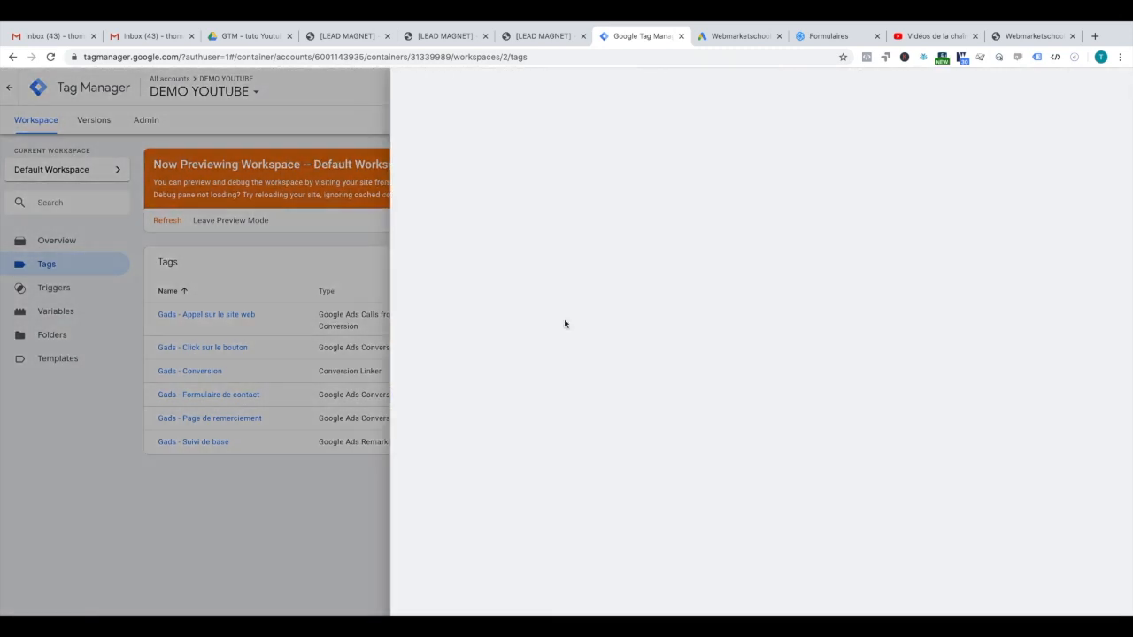
pyautogui.click(278, 289)
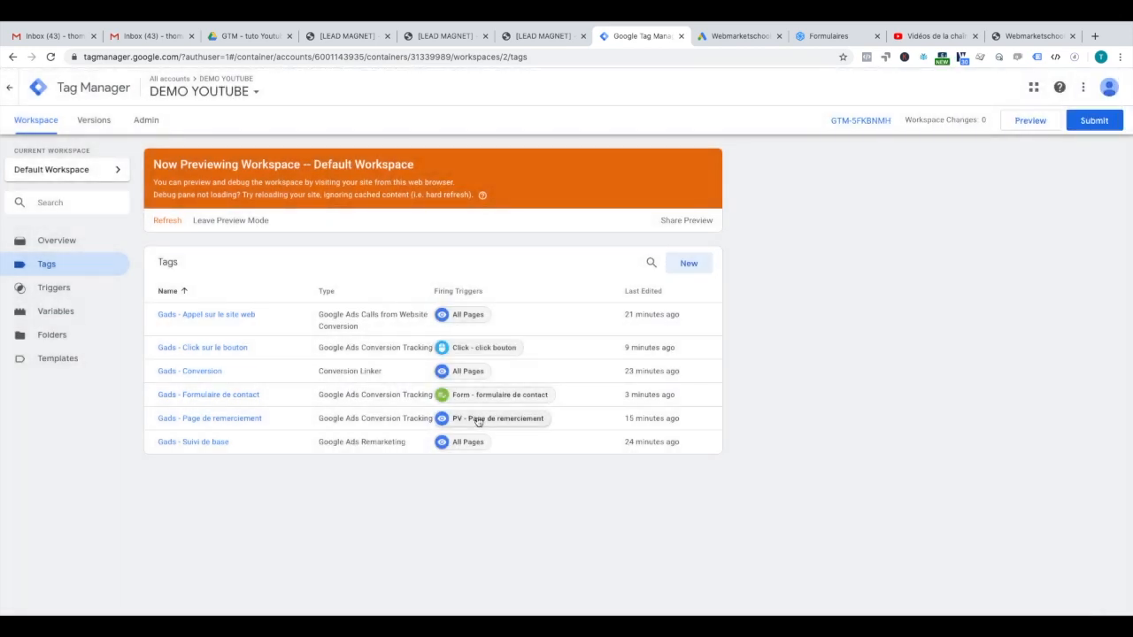
pyautogui.click(491, 422)
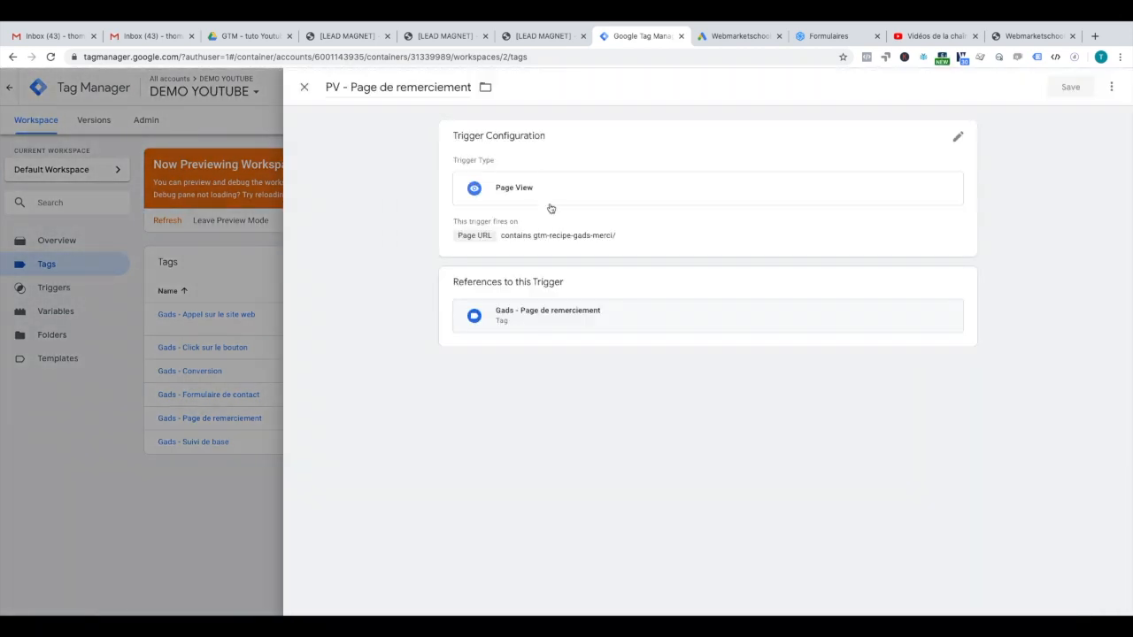
pyautogui.click(255, 250)
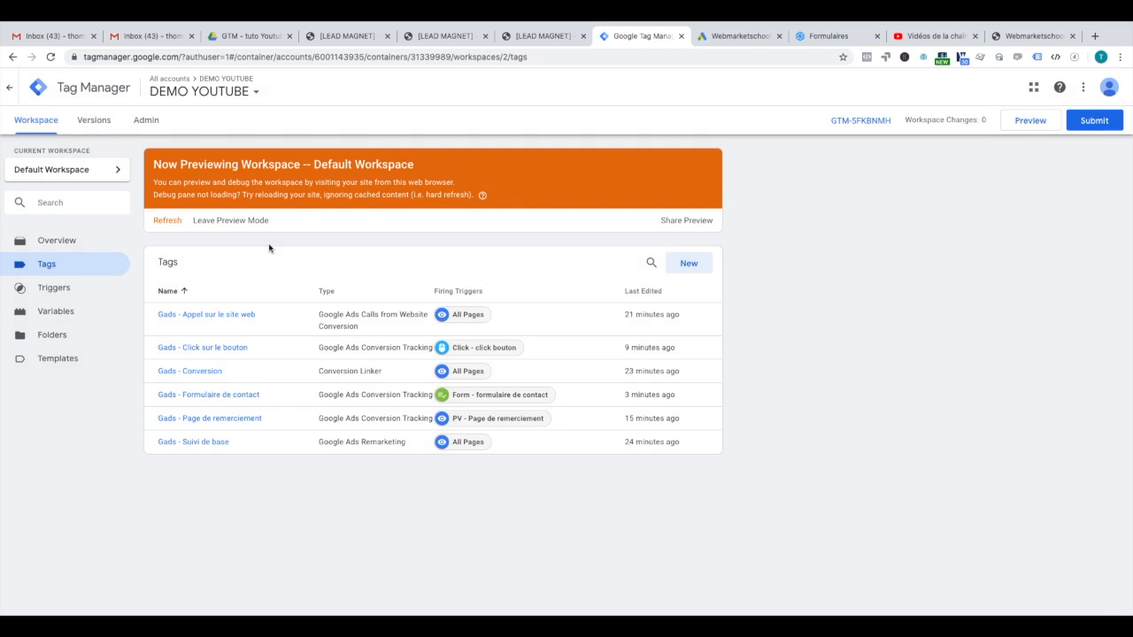